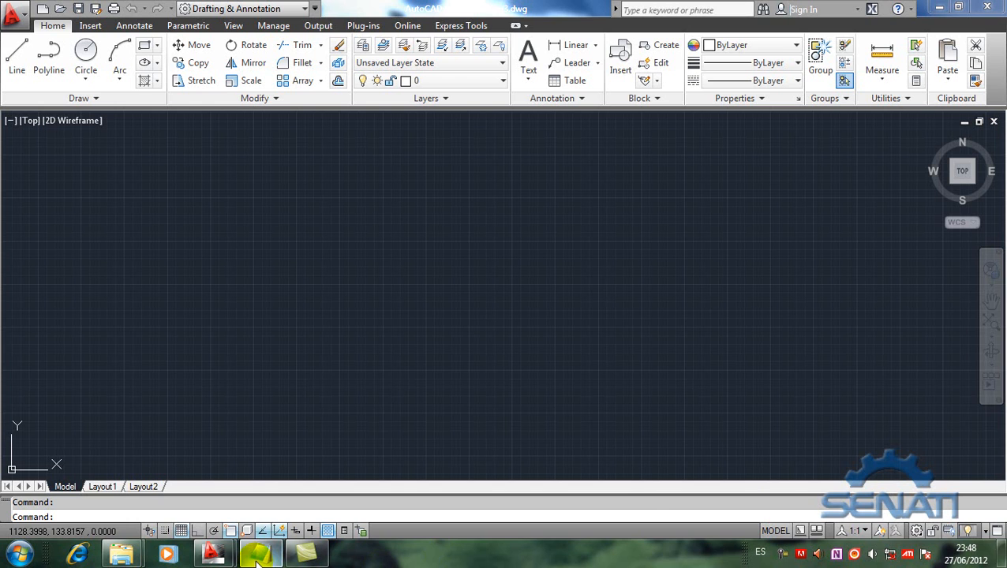
Step: Switch to the Notepad notes and review the "Sistema de coordenadas" outline of rectangular, absolute and relative systems
{"action": "left_click", "coordinate": [260, 553]}
{"action": "left_click", "coordinate": [193, 449]}
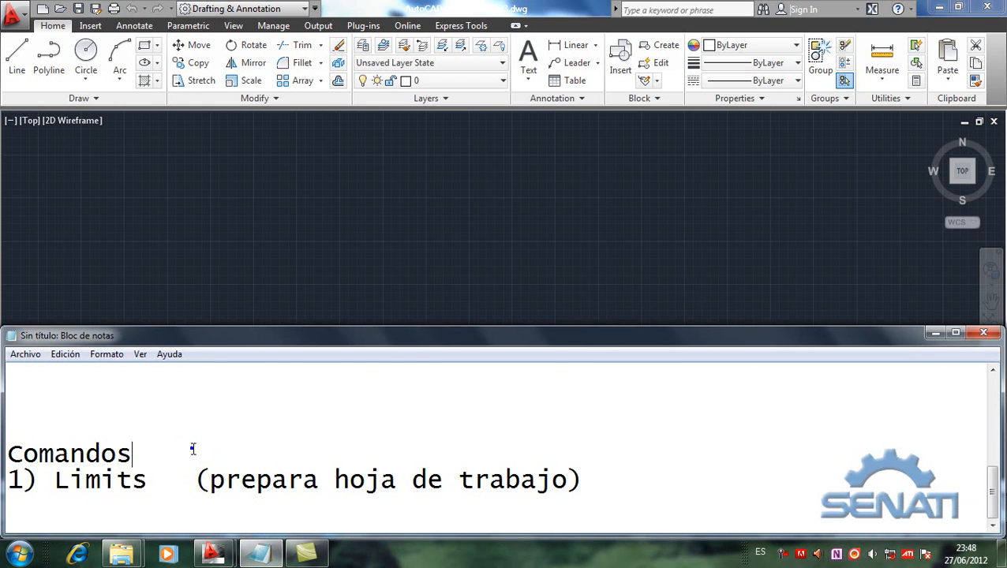
{"action": "key", "text": "Up"}
{"action": "key", "text": "Up"}
{"action": "key", "text": "Up"}
{"action": "key", "text": "Up"}
{"action": "key", "text": "Up"}
{"action": "key", "text": "Up"}
{"action": "key", "text": "Up"}
{"action": "key", "text": "Up"}
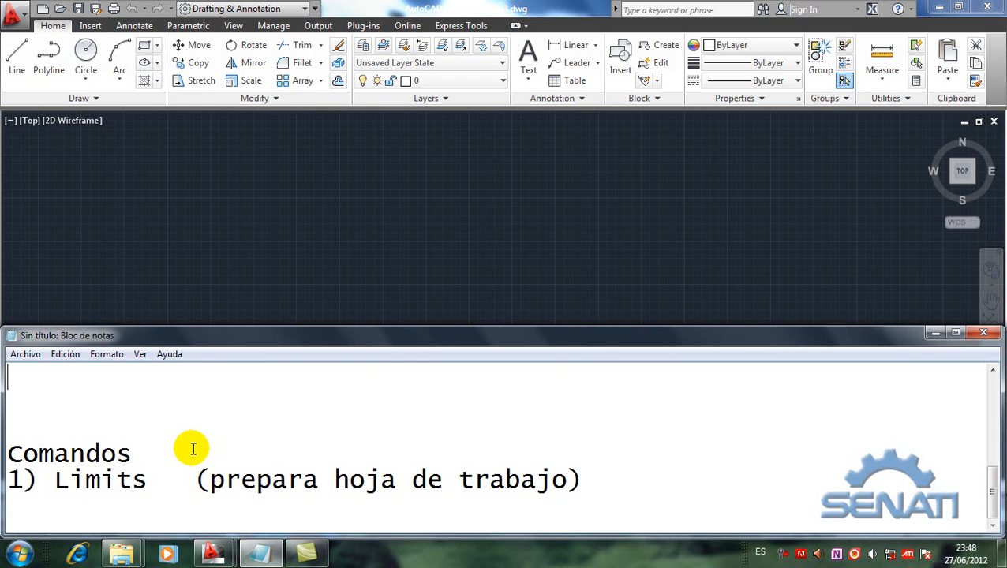
{"action": "key", "text": "Up"}
{"action": "key", "text": "Up"}
{"action": "key", "text": "Up"}
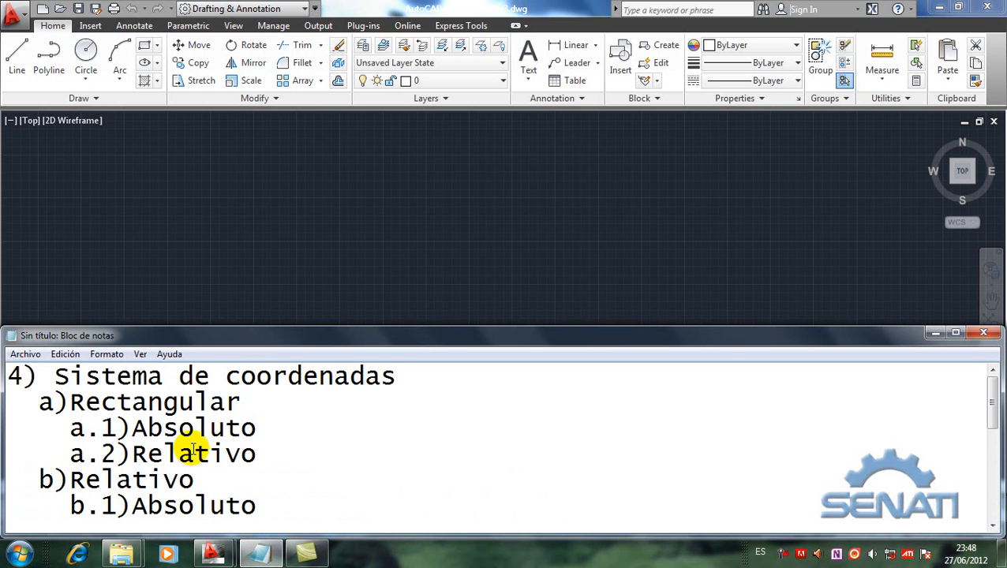
{"action": "key", "text": "shift+End"}
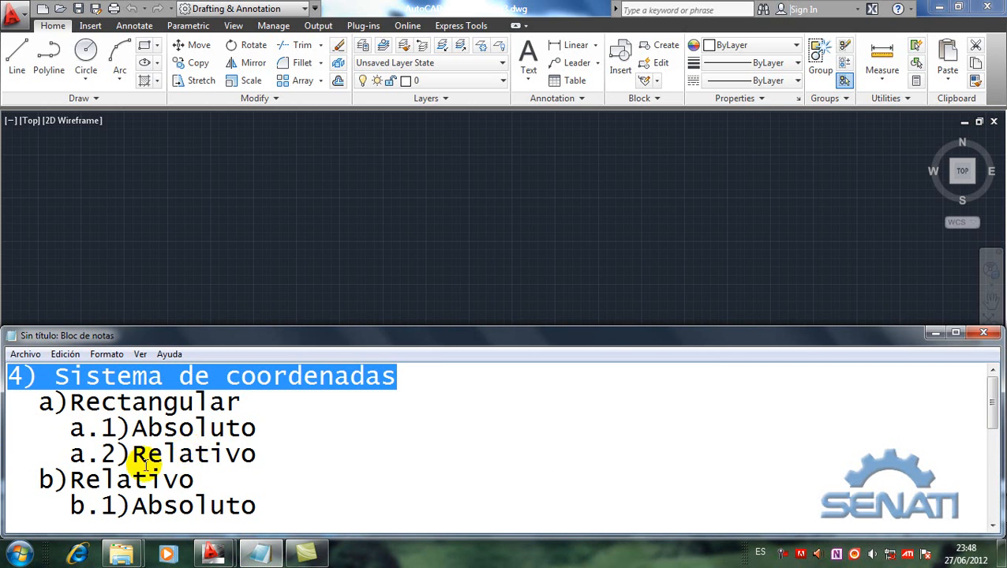
{"action": "left_click_drag", "start_coordinate": [40, 479], "coordinate": [234, 367]}
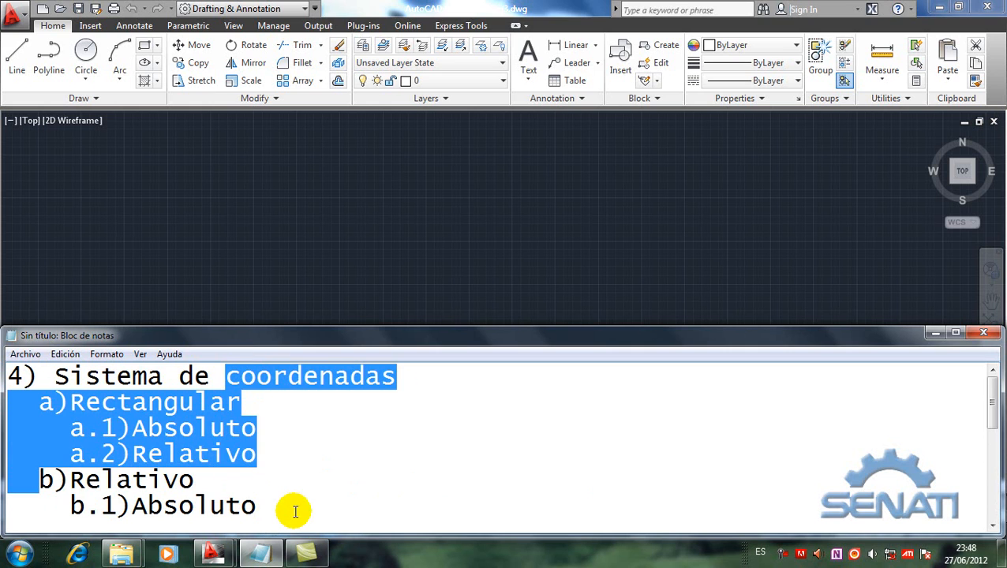
{"action": "key", "text": "Down"}
{"action": "key", "text": "Home"}
{"action": "key", "text": "Down"}
{"action": "key", "text": "Down"}
{"action": "key", "text": "Down"}
{"action": "key", "text": "Down"}
{"action": "key", "text": "Down"}
{"action": "key", "text": "Down"}
{"action": "key", "text": "Up"}
{"action": "key", "text": "Up"}
{"action": "key", "text": "Up"}
{"action": "key", "text": "Up"}
{"action": "key", "text": "Up"}
{"action": "key", "text": "Up"}
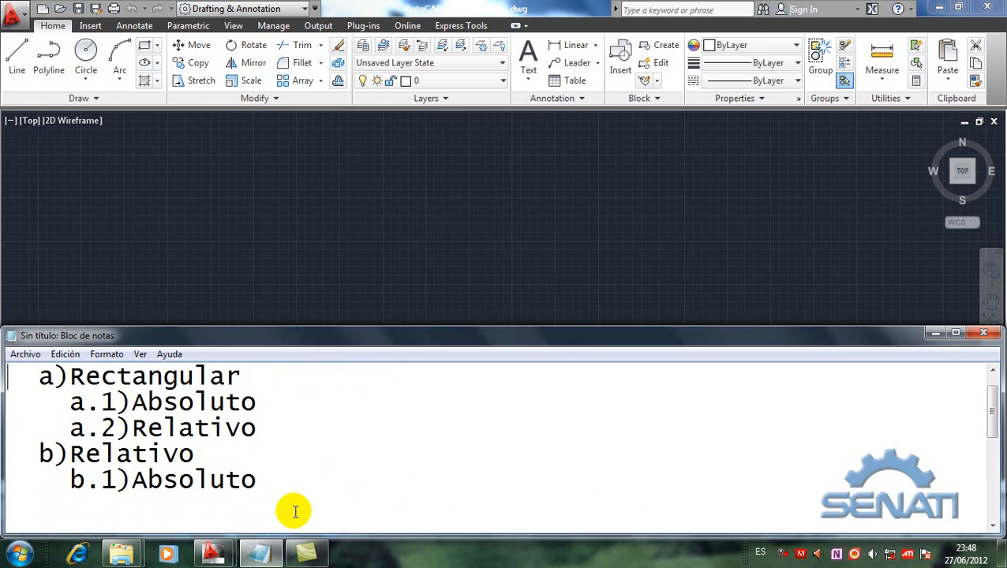
Step: Replace the word "Relativo" in heading b) of the coordinate systems outline with "POLAR"
{"action": "key", "text": "Up"}
{"action": "key", "text": "Down"}
{"action": "key", "text": "Down"}
{"action": "key", "text": "Down"}
{"action": "key", "text": "Down"}
{"action": "key", "text": "Right"}
{"action": "key", "text": "Right"}
{"action": "key", "text": "Right"}
{"action": "key", "text": "Right"}
{"action": "key", "text": "Right"}
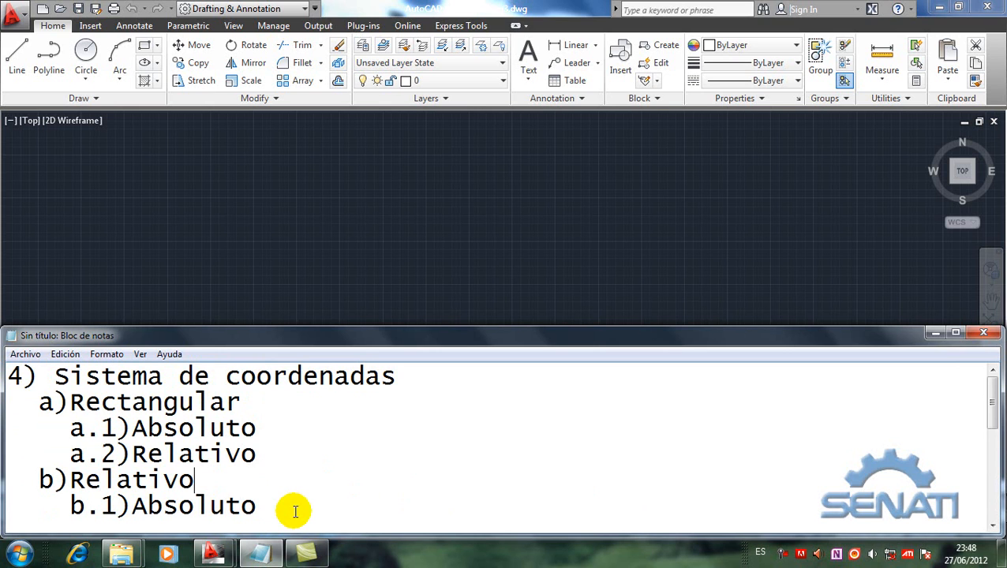
{"action": "key", "text": "BackSpace"}
{"action": "key", "text": "BackSpace"}
{"action": "key", "text": "BackSpace"}
{"action": "key", "text": "BackSpace"}
{"action": "key", "text": "BackSpace"}
{"action": "key", "text": "BackSpace"}
{"action": "key", "text": "BackSpace"}
{"action": "key", "text": "BackSpace"}
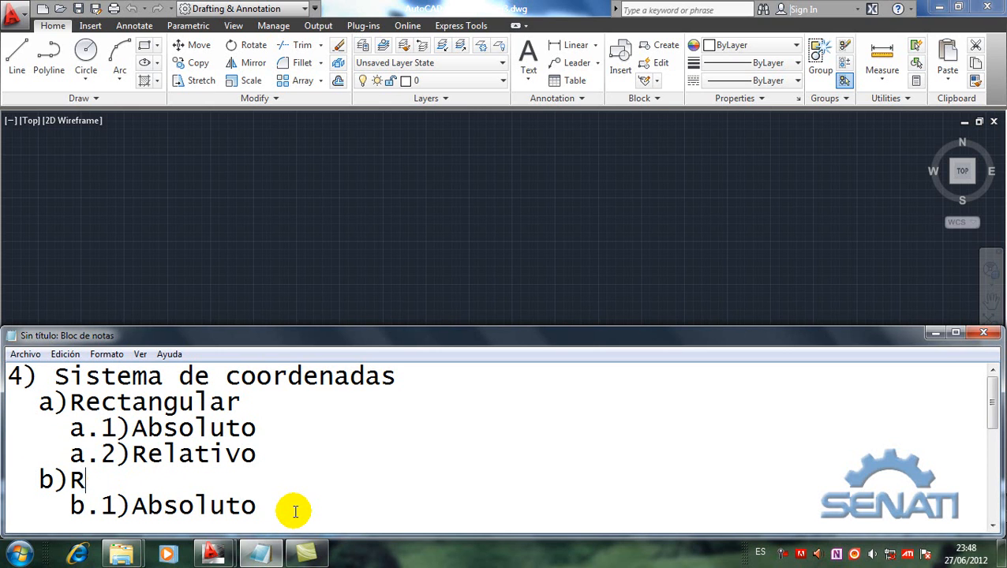
{"action": "type", "text": "POLAR"}
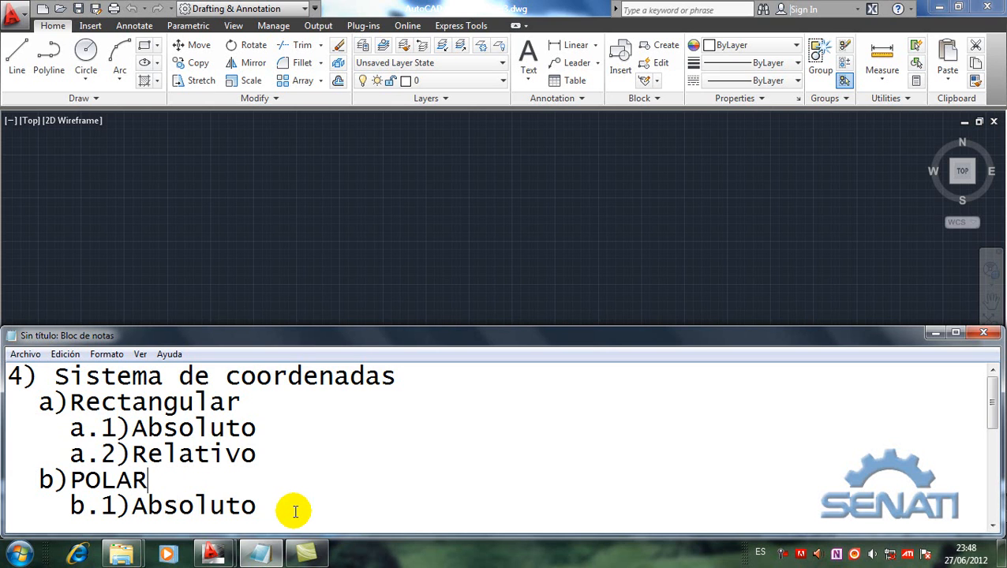
{"action": "type", "text": " (INTERVIENE "}
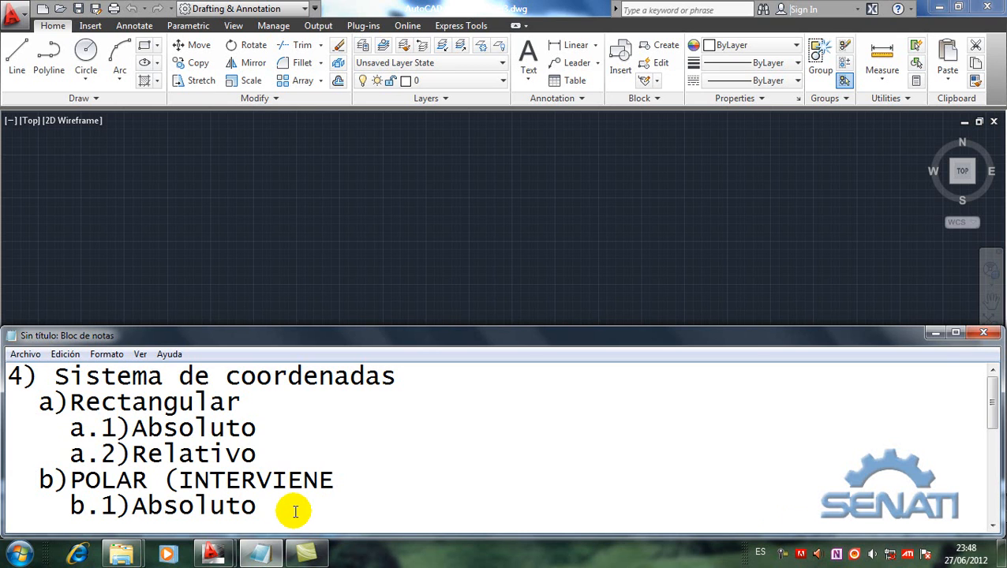
{"action": "type", "text": "AN"}
Step: Add the remark "(INTERVIENE ángulo)" after POLAR in heading b)
{"action": "key", "text": "BackSpace"}
{"action": "key", "text": "BackSpace"}
{"action": "type", "text": "ángulo)"}
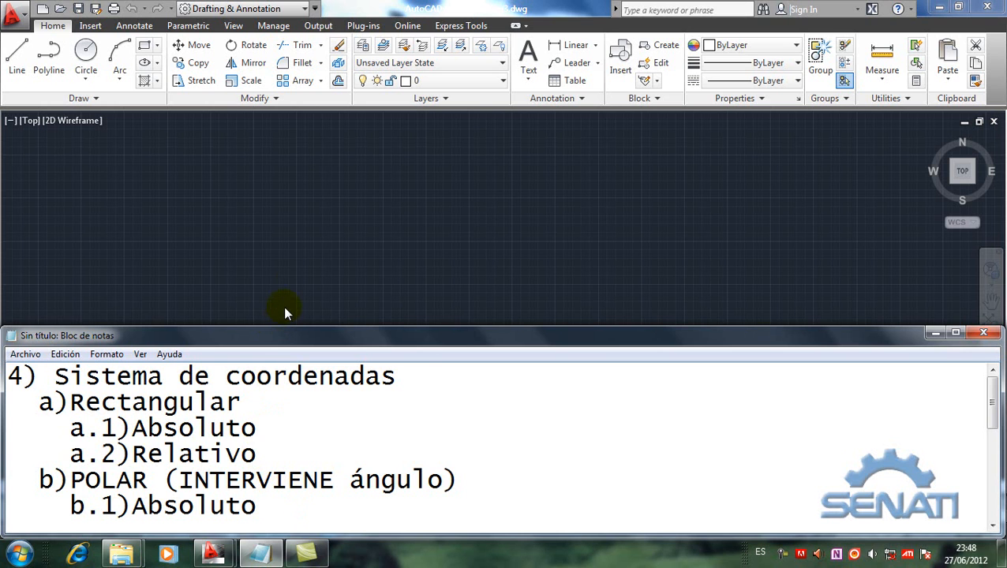
Step: In AutoCAD's grid settings, turn off Display grid beyond Limits and Follow Dynamic UCS, and enable the dotted grid for 2D model space
{"action": "left_click", "coordinate": [302, 268]}
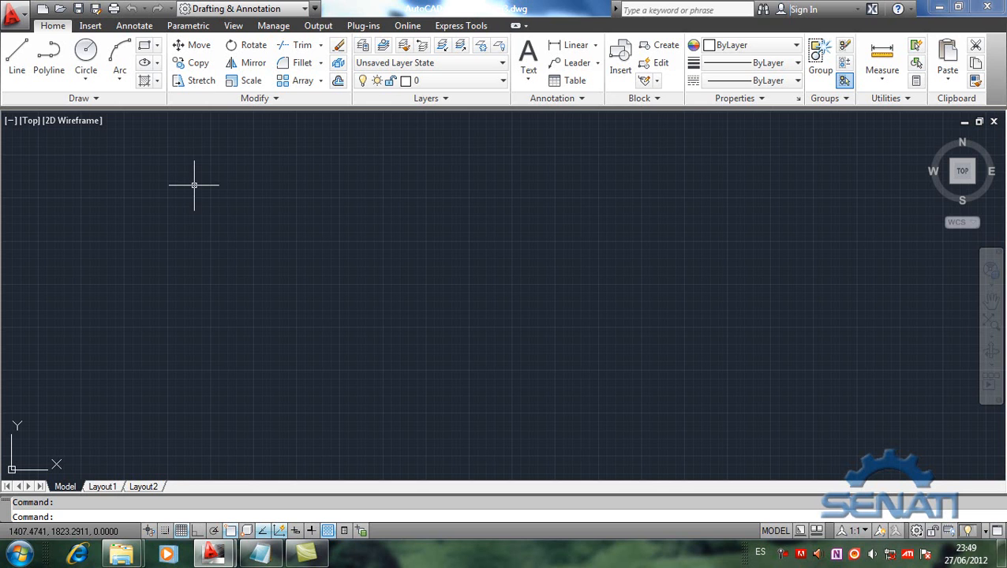
{"action": "right_click", "coordinate": [181, 537]}
{"action": "left_click", "coordinate": [223, 505]}
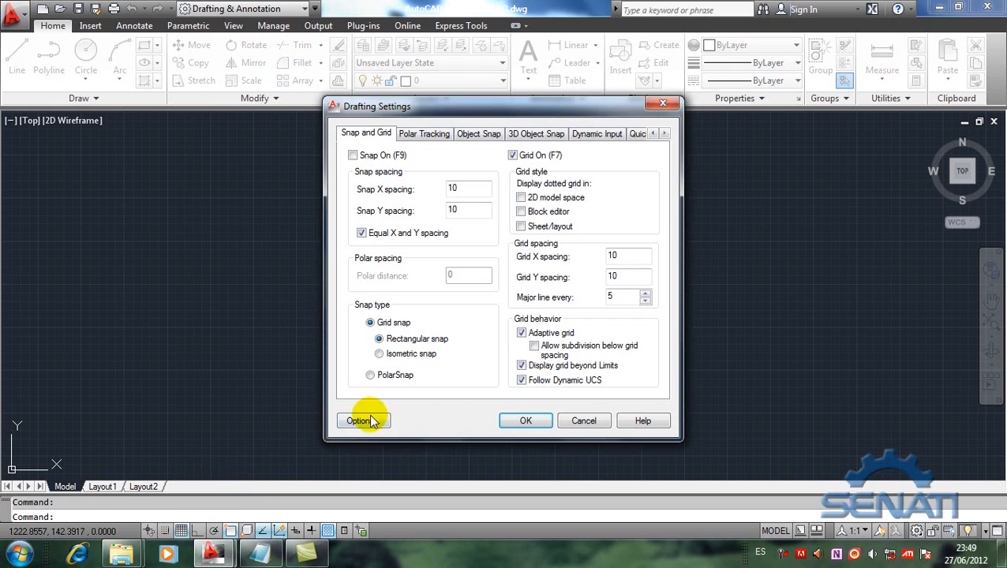
{"action": "left_click", "coordinate": [553, 368]}
{"action": "left_click", "coordinate": [522, 380]}
{"action": "left_click", "coordinate": [533, 197]}
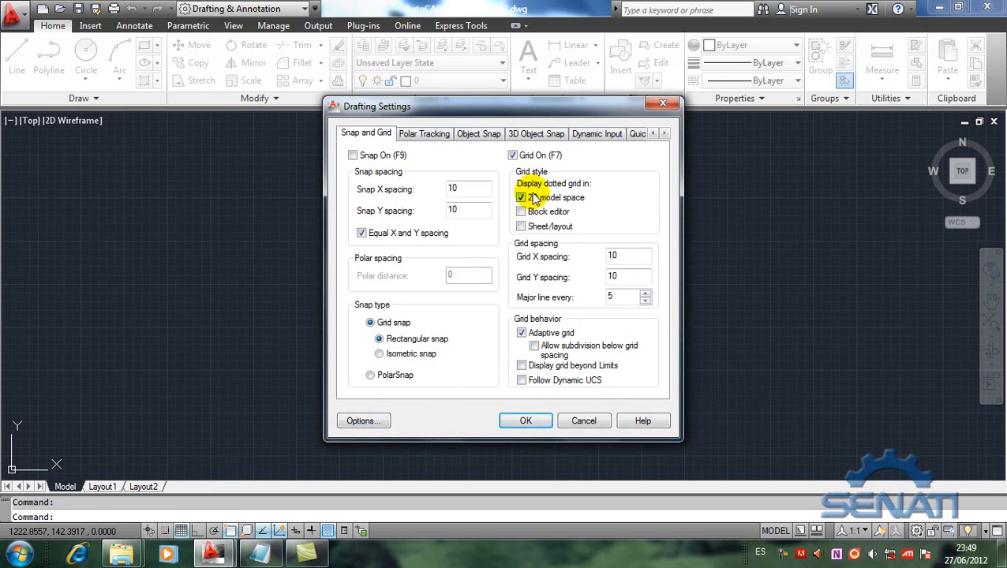
{"action": "left_click", "coordinate": [526, 420]}
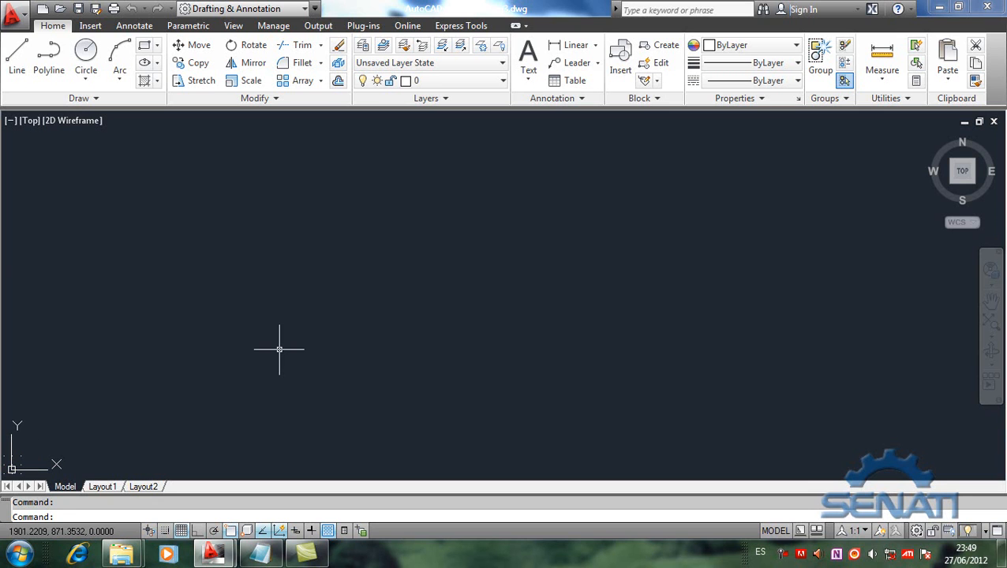
Step: Zoom with the All option to fit the gridded drawing area in the view
{"action": "key", "text": "Return"}
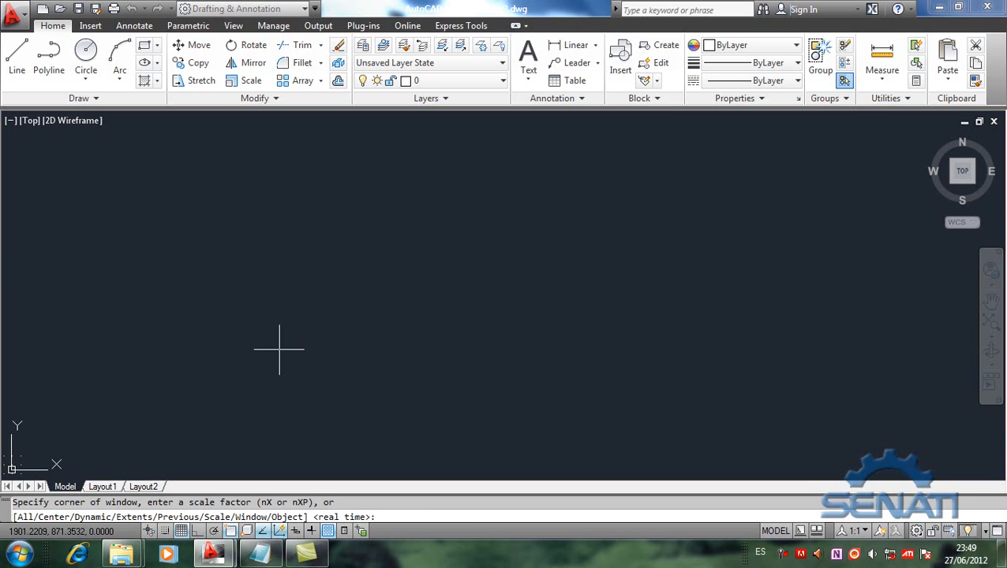
{"action": "type", "text": "a"}
{"action": "key", "text": "Return"}
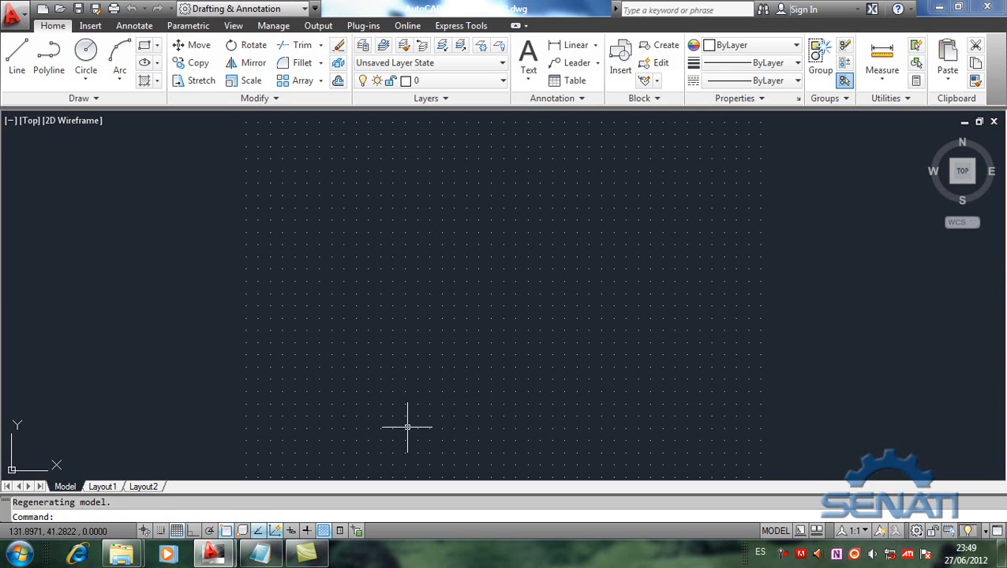
Step: Check the Limits command entry in the Notepad notes and the A4 sheet dimensions in the hoja A4.png image
{"action": "left_click", "coordinate": [259, 553]}
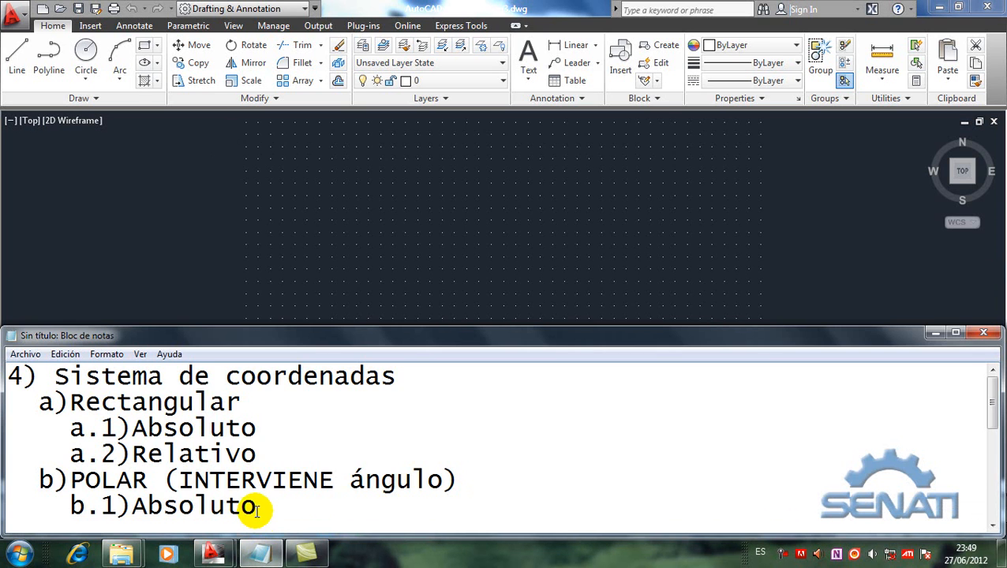
{"action": "scroll", "coordinate": [257, 513], "scroll_direction": "down", "scroll_amount": 5}
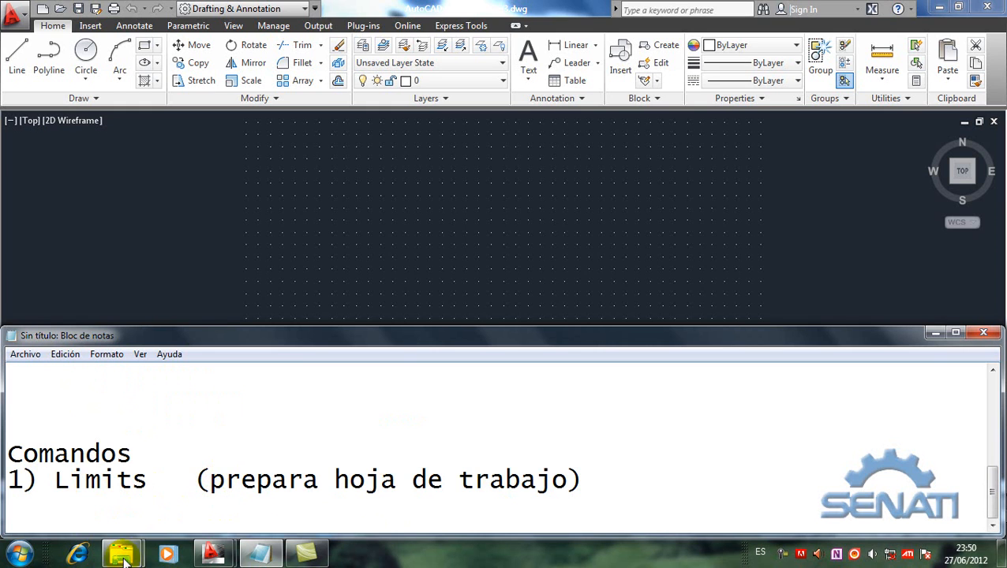
{"action": "mouse_move", "coordinate": [122, 557]}
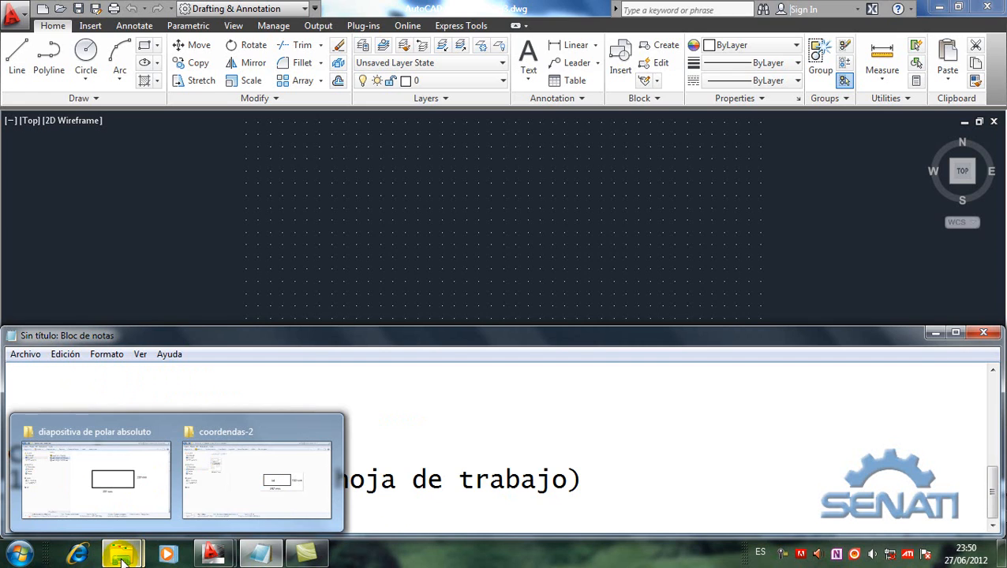
{"action": "left_click", "coordinate": [263, 488]}
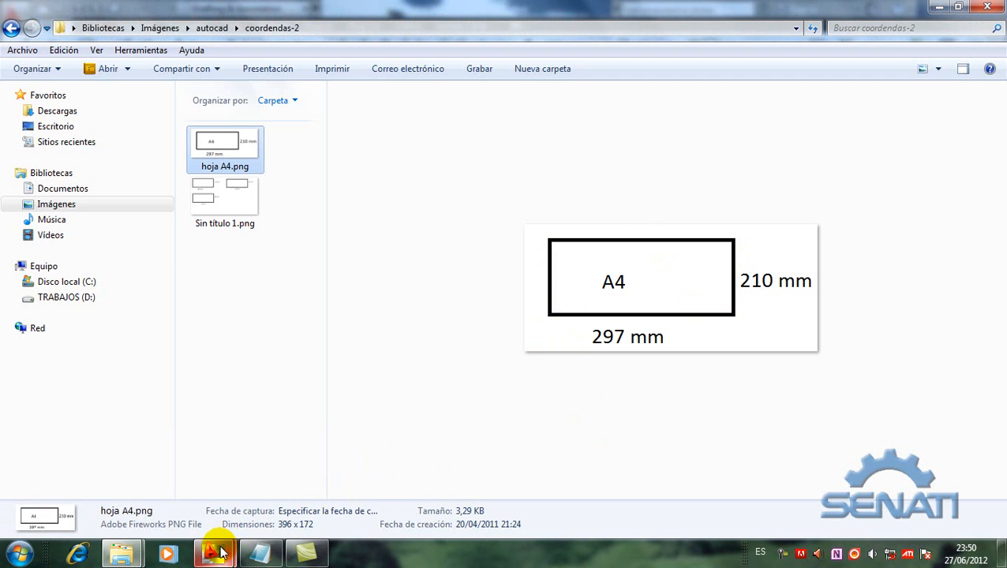
{"action": "mouse_move", "coordinate": [220, 553]}
{"action": "left_click", "coordinate": [231, 497]}
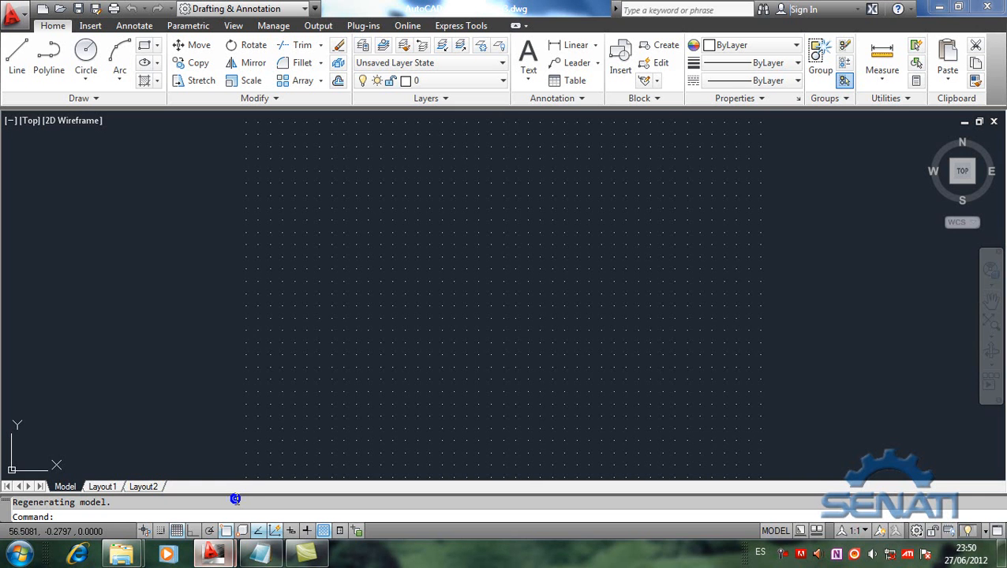
{"action": "left_click", "coordinate": [264, 555]}
{"action": "left_click_drag", "start_coordinate": [148, 480], "coordinate": [57, 483]}
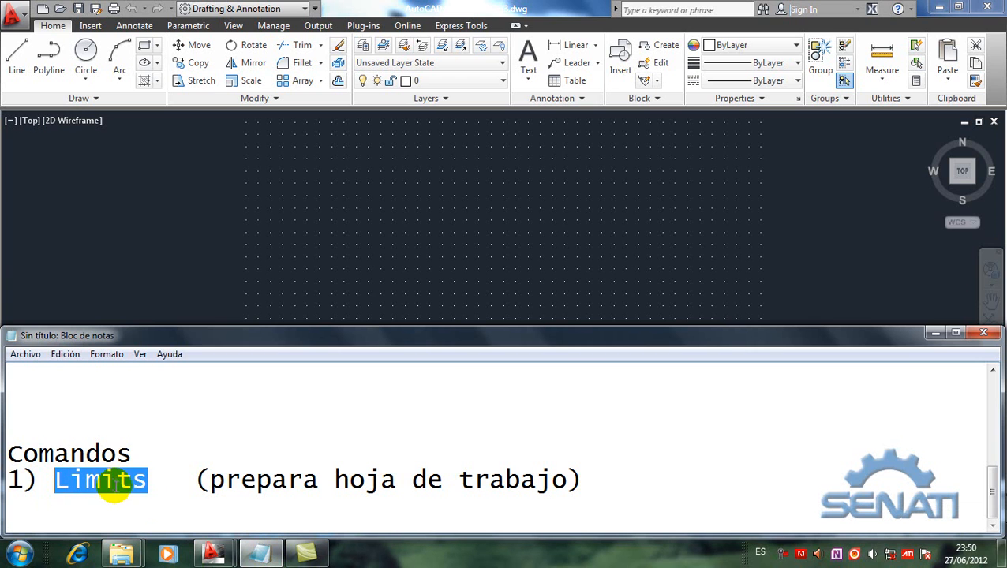
Step: Run LIMITS in Drawing3.dwg, consult the A4 sheet image again, and accept 0,0 as the lower left corner
{"action": "mouse_move", "coordinate": [233, 556]}
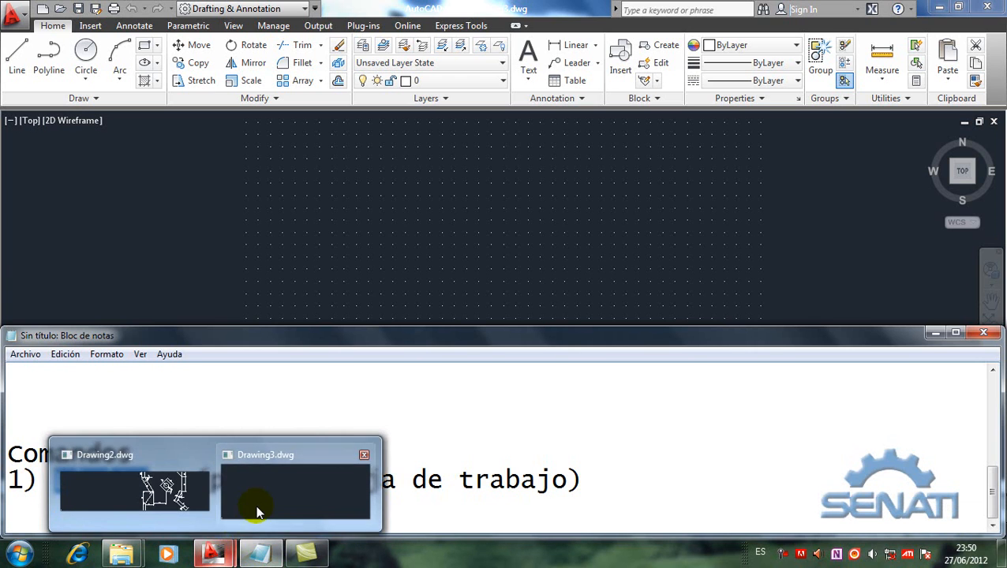
{"action": "left_click", "coordinate": [252, 512]}
{"action": "type", "text": "LIMITS"}
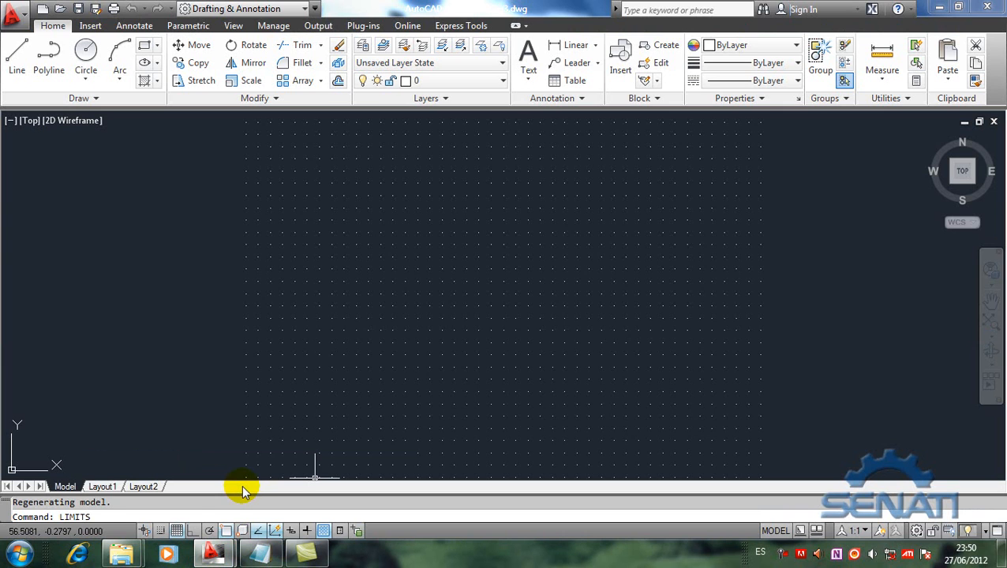
{"action": "key", "text": "Return"}
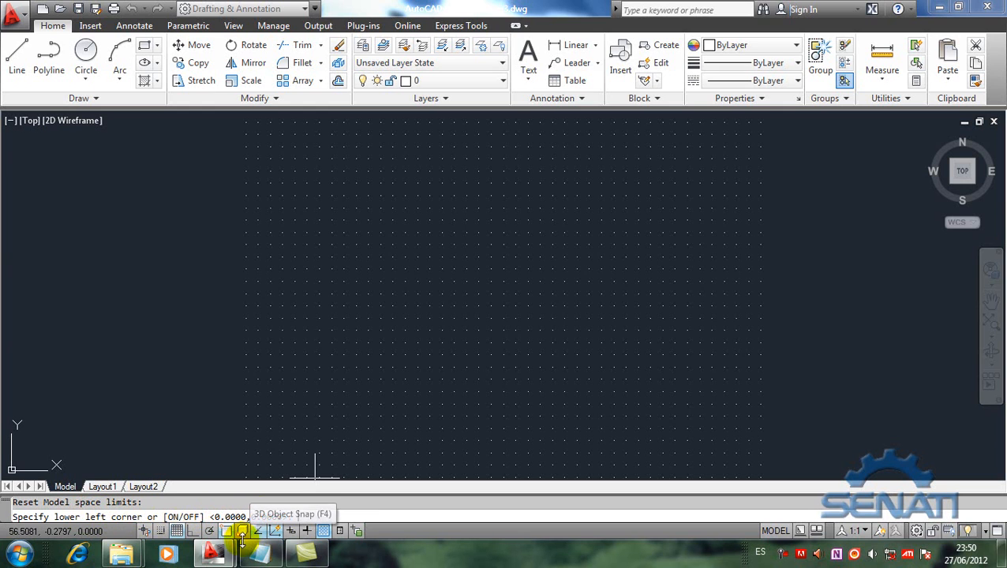
{"action": "mouse_move", "coordinate": [127, 556]}
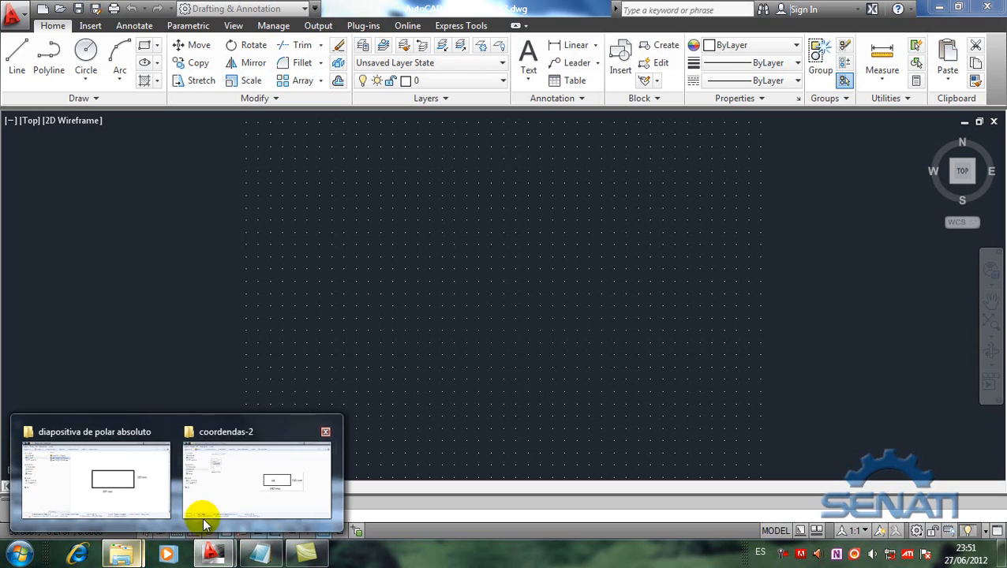
{"action": "left_click", "coordinate": [243, 490]}
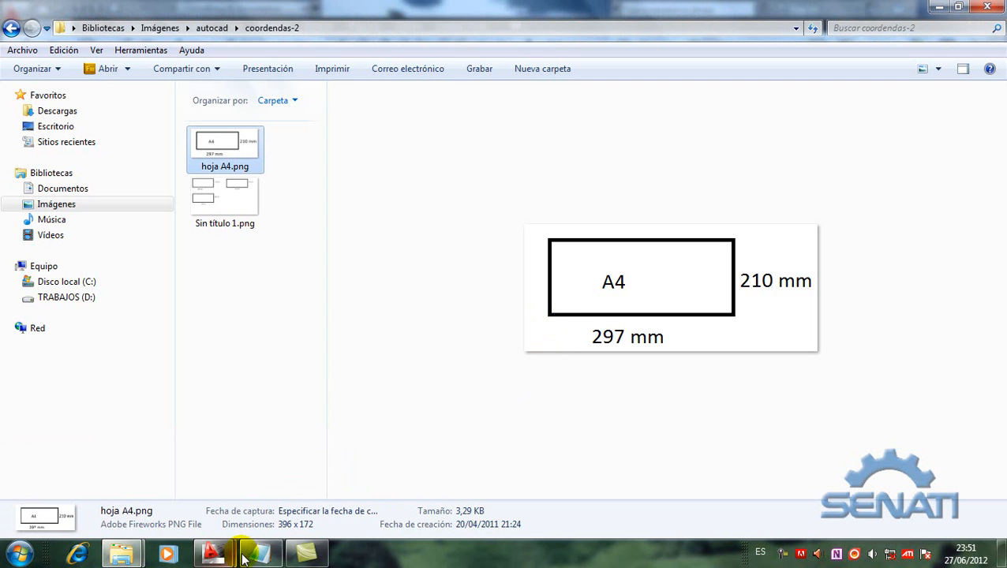
{"action": "mouse_move", "coordinate": [213, 555]}
{"action": "left_click", "coordinate": [275, 486]}
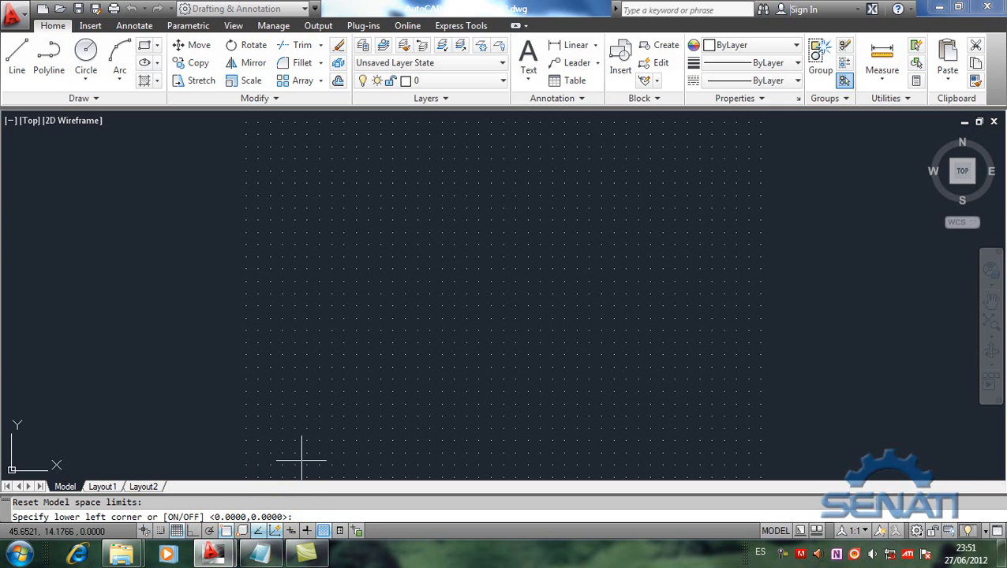
{"action": "key", "text": "Return"}
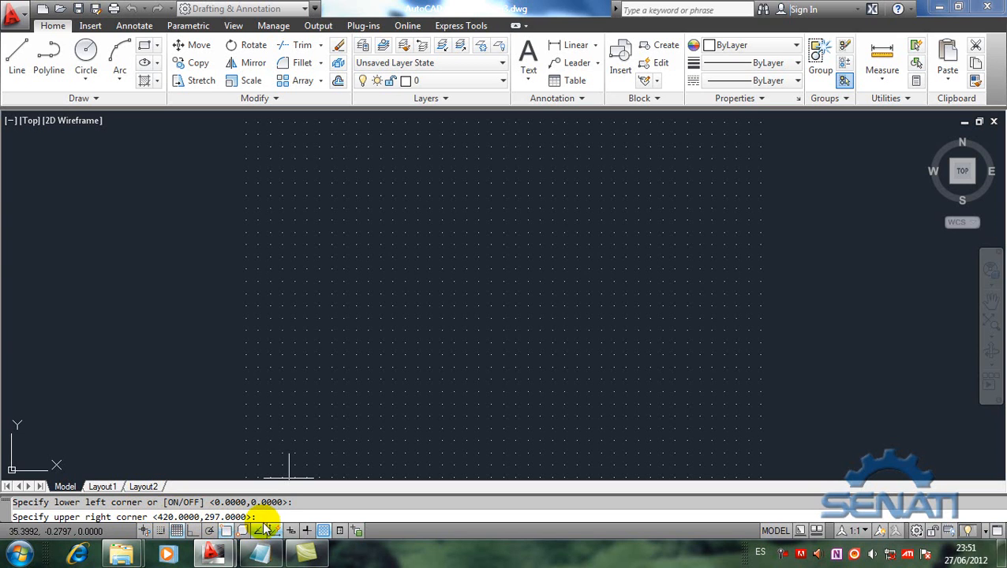
Step: Set the upper right corner of the drawing limits to 297,210 for an A4 sheet
{"action": "type", "text": "297,210"}
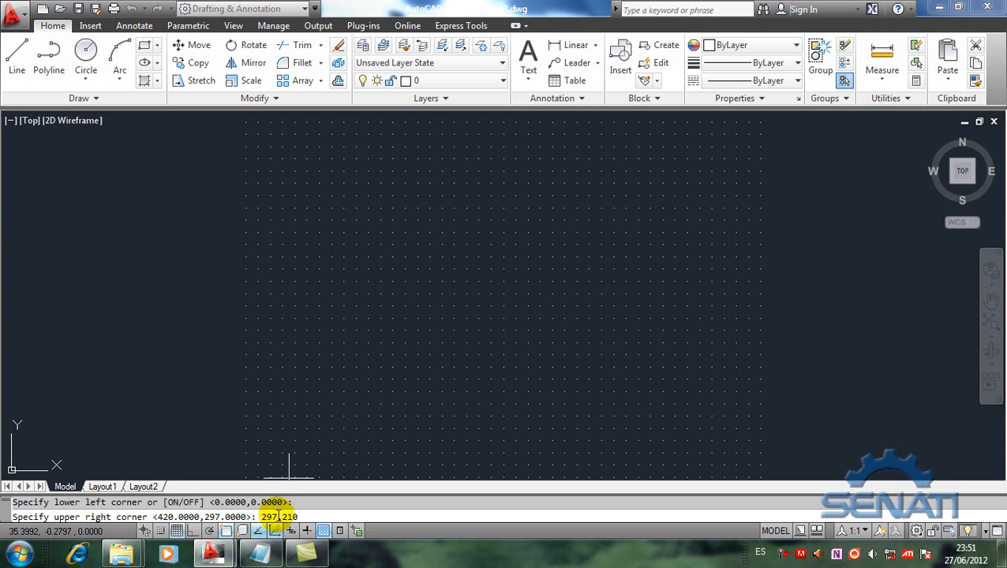
{"action": "key", "text": "Return"}
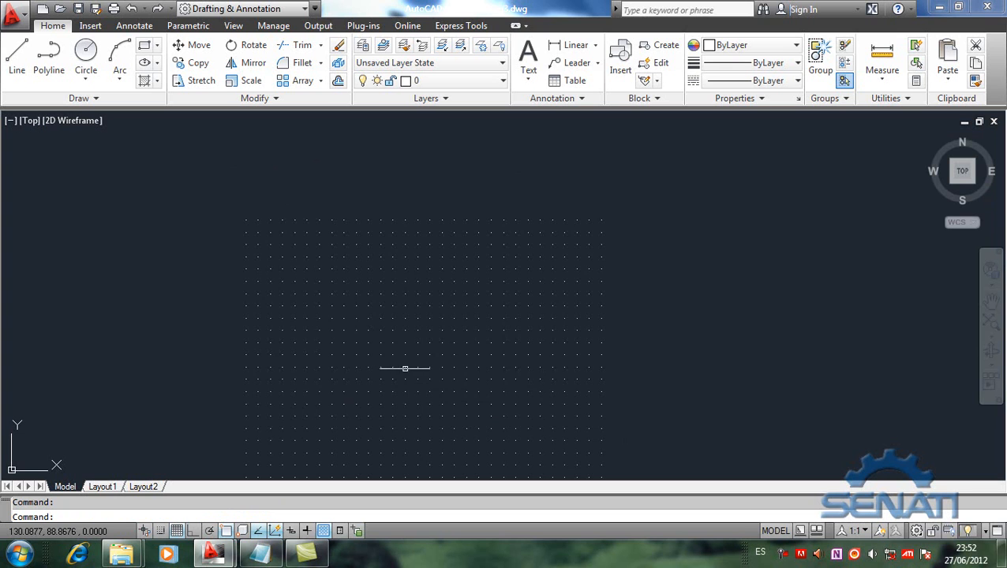
{"action": "middle_click_drag", "start_coordinate": [398, 367], "coordinate": [409, 328]}
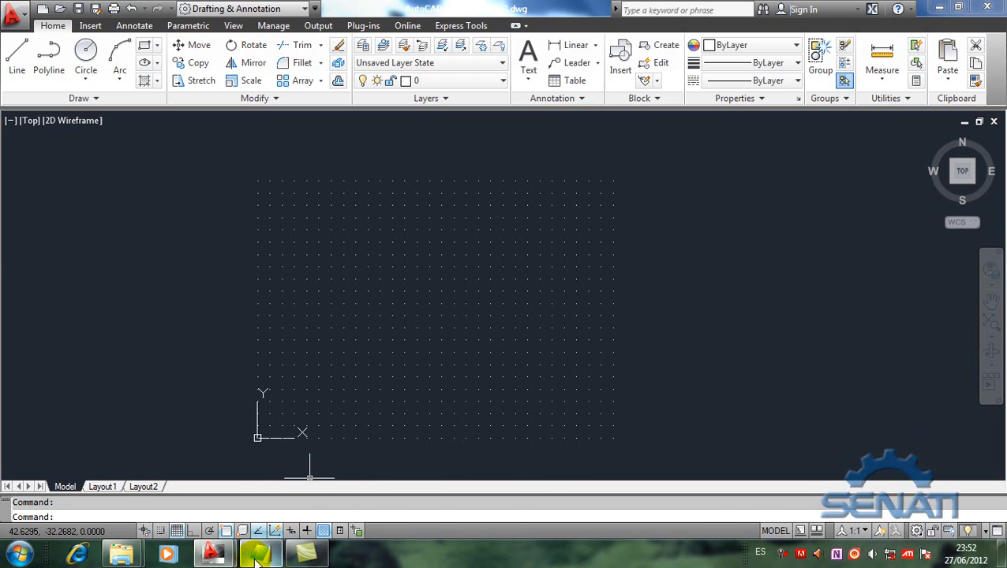
Step: Return to the Notepad notes and show the "Sistema de coordenadas" outline again
{"action": "left_click", "coordinate": [258, 556]}
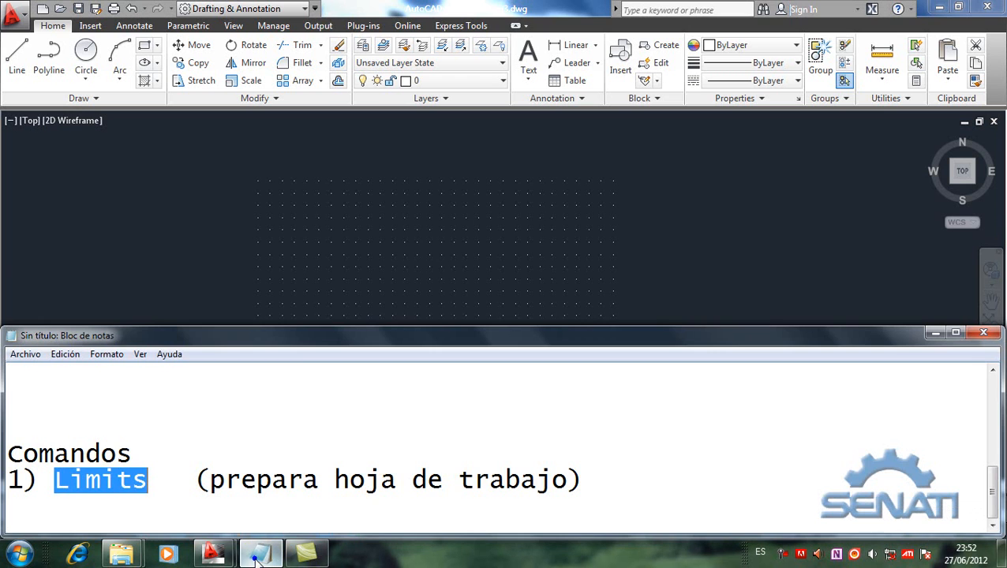
{"action": "left_click", "coordinate": [148, 448]}
{"action": "scroll", "coordinate": [148, 448], "scroll_direction": "up", "scroll_amount": 4}
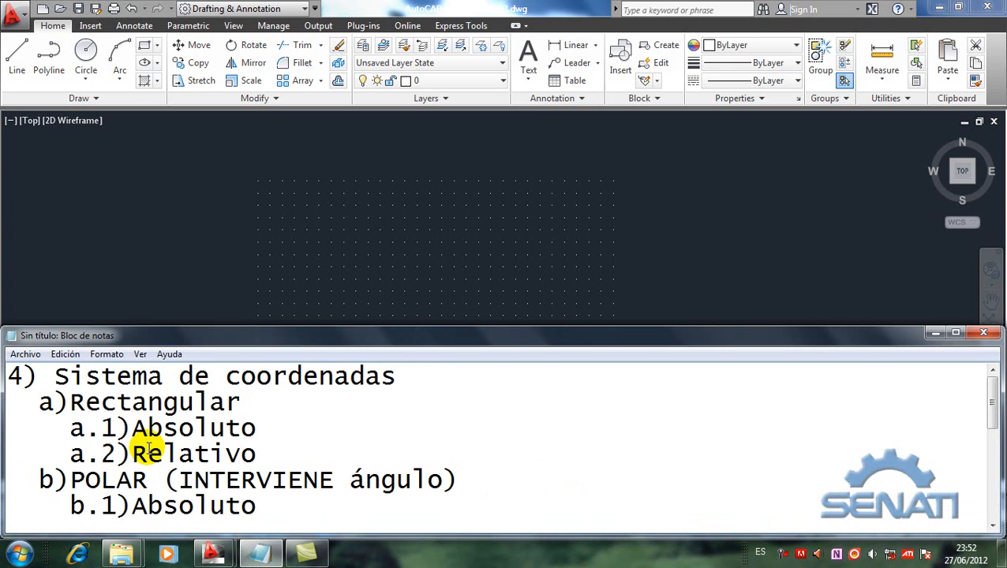
Step: Show the polar coordinates section of the "Sistema de coordenadas" outline and highlight the word POLAR in heading b)
{"action": "scroll", "coordinate": [148, 448], "scroll_direction": "down", "scroll_amount": 1}
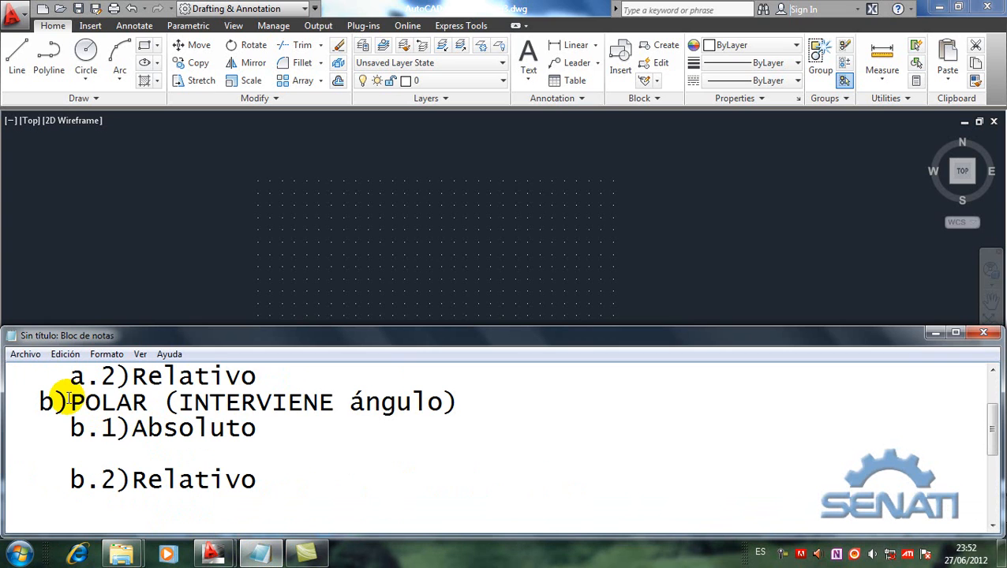
{"action": "left_click_drag", "start_coordinate": [69, 402], "coordinate": [159, 408]}
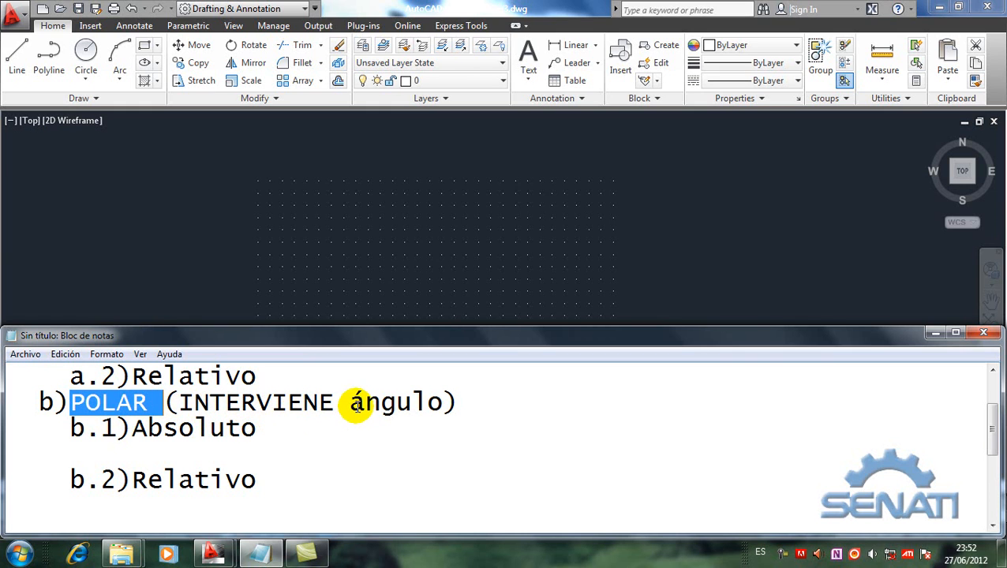
{"action": "left_click", "coordinate": [334, 494]}
Step: Add the line "array polar" a few lines below the Limits entry of the Comandos list
{"action": "scroll", "coordinate": [336, 497], "scroll_direction": "down", "scroll_amount": 5}
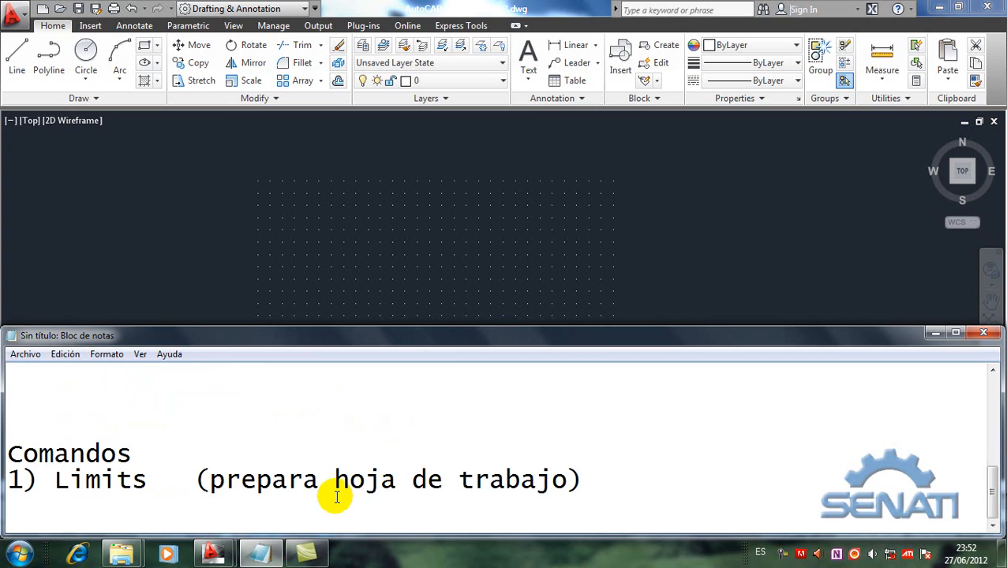
{"action": "left_click", "coordinate": [600, 478]}
{"action": "key", "text": "Return"}
{"action": "key", "text": "Return"}
{"action": "key", "text": "Return"}
{"action": "key", "text": "Return"}
{"action": "key", "text": "Return"}
{"action": "key", "text": "Return"}
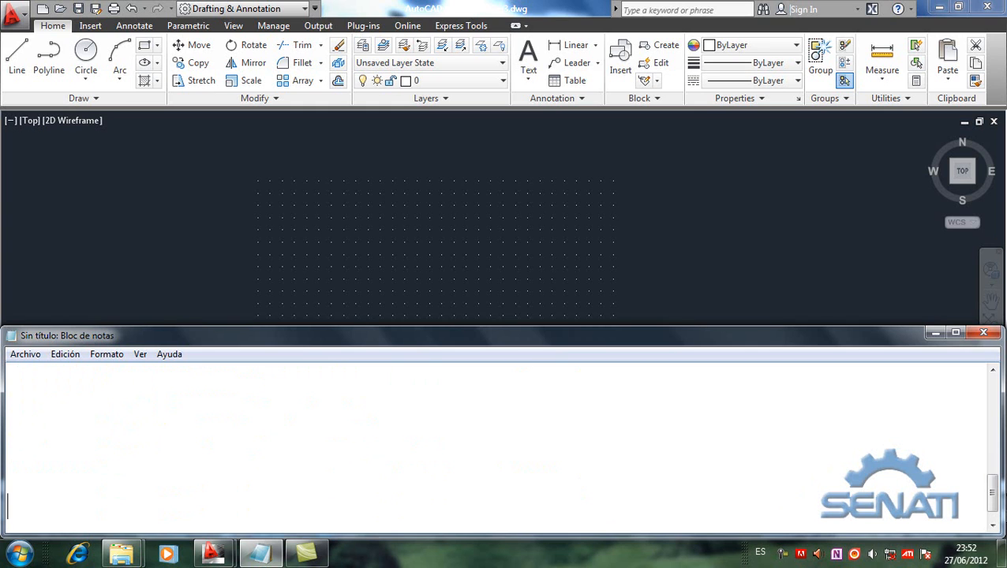
{"action": "type", "text": "array polar"}
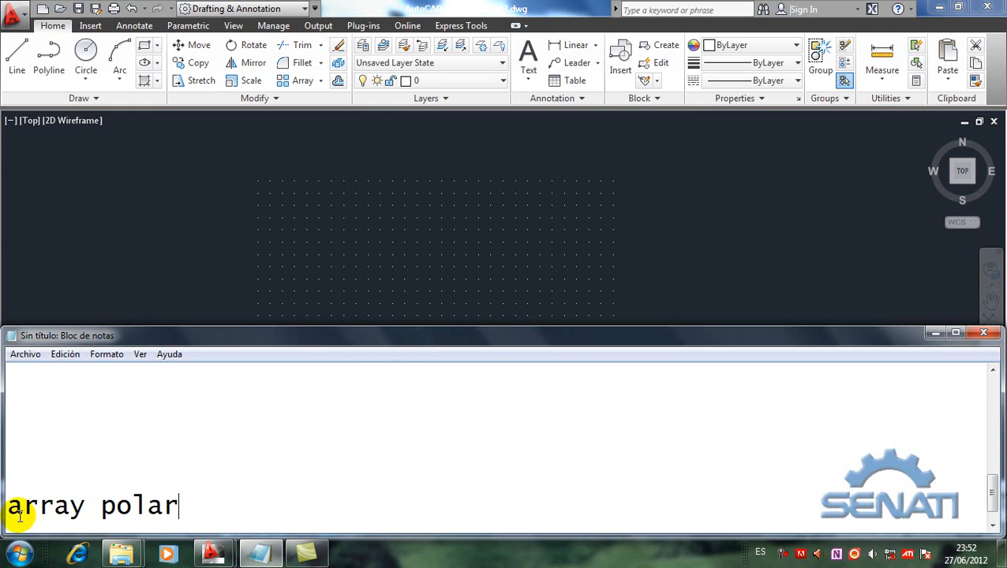
Step: Complete the "array polar" line with the description "(copias matriciales)"
{"action": "type", "text": "(co"}
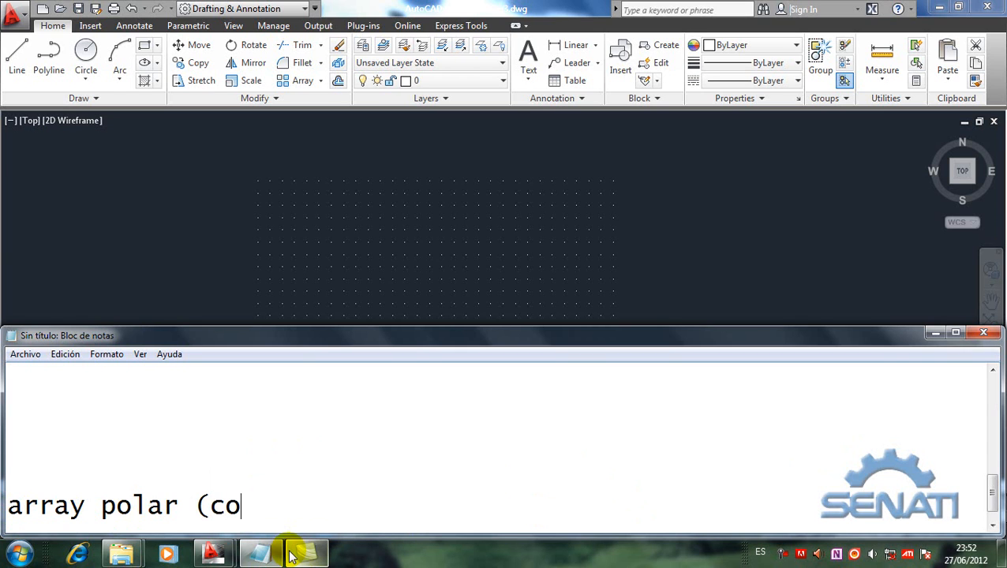
{"action": "type", "text": "pias marici"}
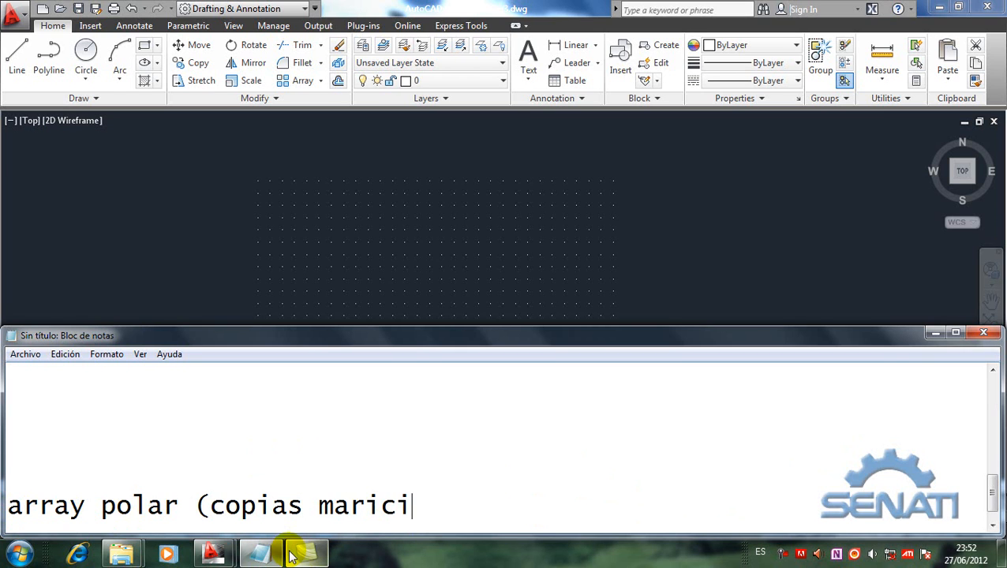
{"action": "key", "text": "BackSpace"}
{"action": "key", "text": "BackSpace"}
{"action": "key", "text": "BackSpace"}
{"action": "key", "text": "BackSpace"}
{"action": "type", "text": "tri"}
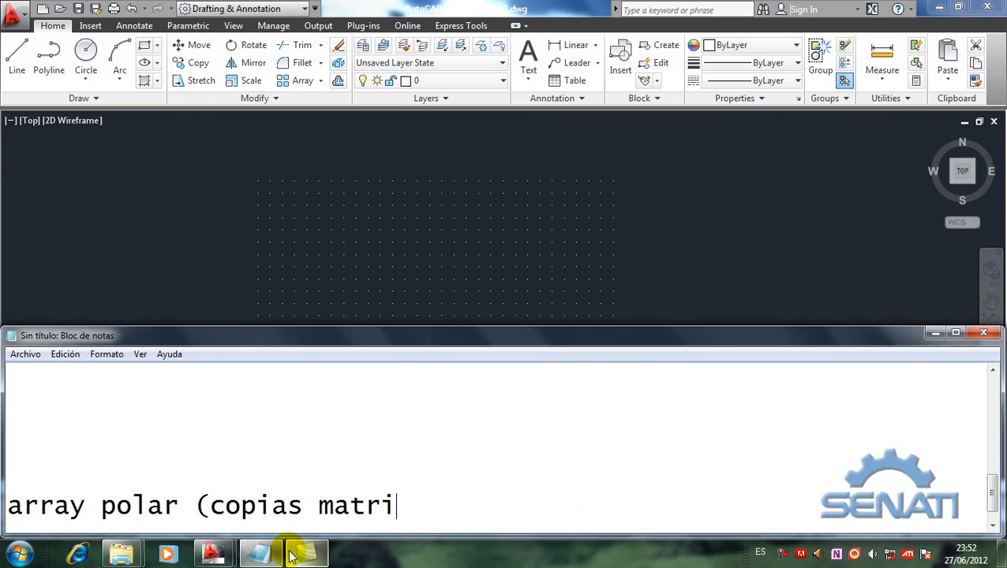
{"action": "type", "text": "ciales"}
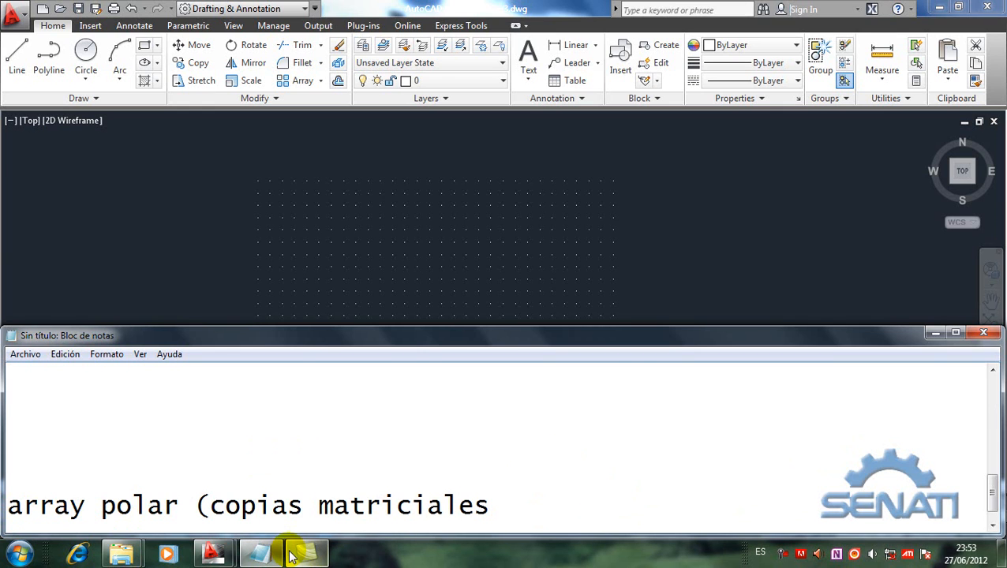
{"action": "type", "text": ")"}
Step: Write "El cálculo de la distancia se realiza desde el origen (0,0,0)" on the empty line under b.1)Absoluto
{"action": "key", "text": "Up"}
{"action": "key", "text": "Up"}
{"action": "key", "text": "Up"}
{"action": "key", "text": "Up"}
{"action": "key", "text": "Up"}
{"action": "key", "text": "Up"}
{"action": "key", "text": "Up"}
{"action": "key", "text": "Up"}
{"action": "key", "text": "Up"}
{"action": "key", "text": "Up"}
{"action": "key", "text": "Up"}
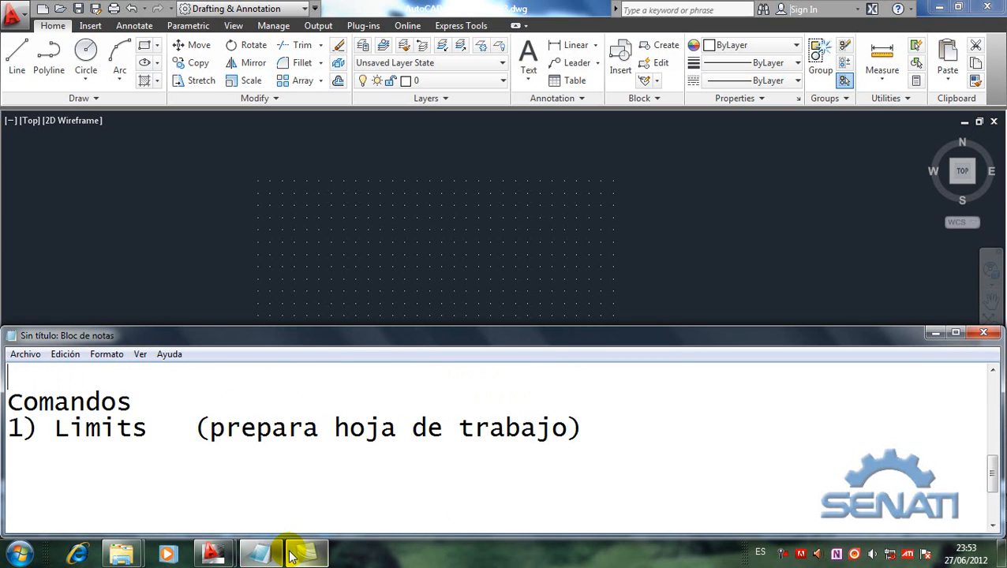
{"action": "key", "text": "Up"}
{"action": "key", "text": "Up"}
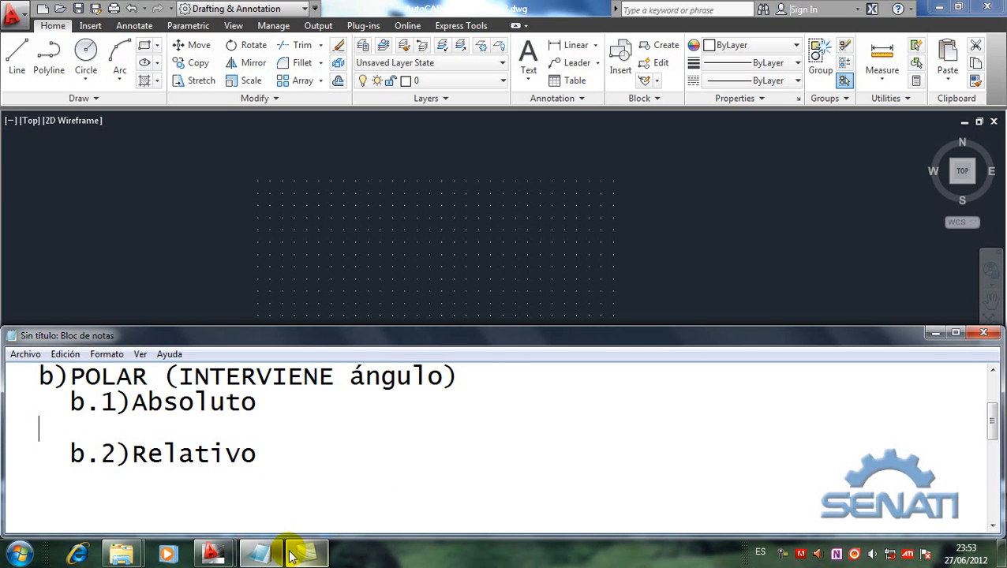
{"action": "type", "text": "El cal"}
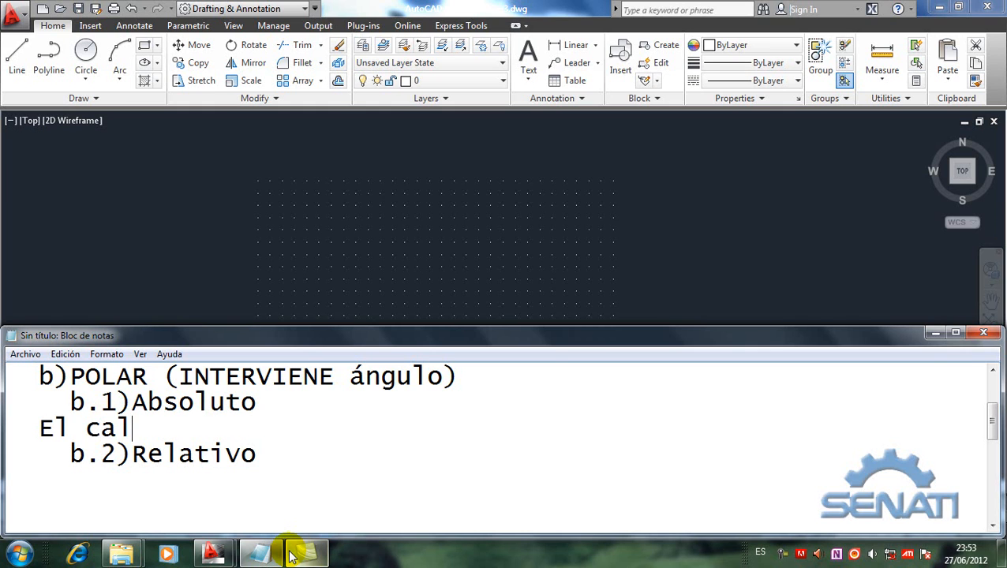
{"action": "key", "text": "BackSpace"}
{"action": "key", "text": "BackSpace"}
{"action": "type", "text": "álculo de la distancia se realiza desde el origen (0,0"}
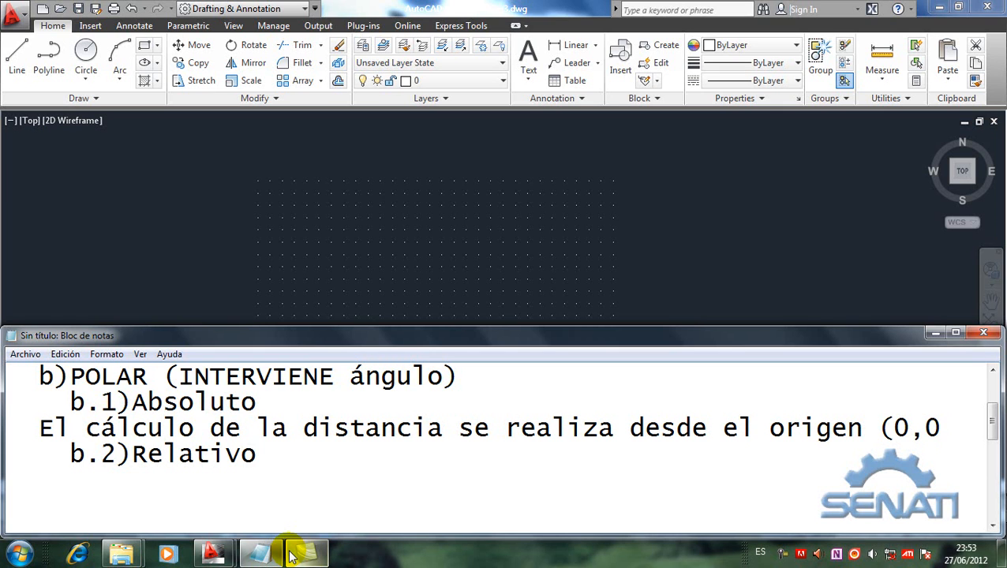
{"action": "type", "text": ",0)"}
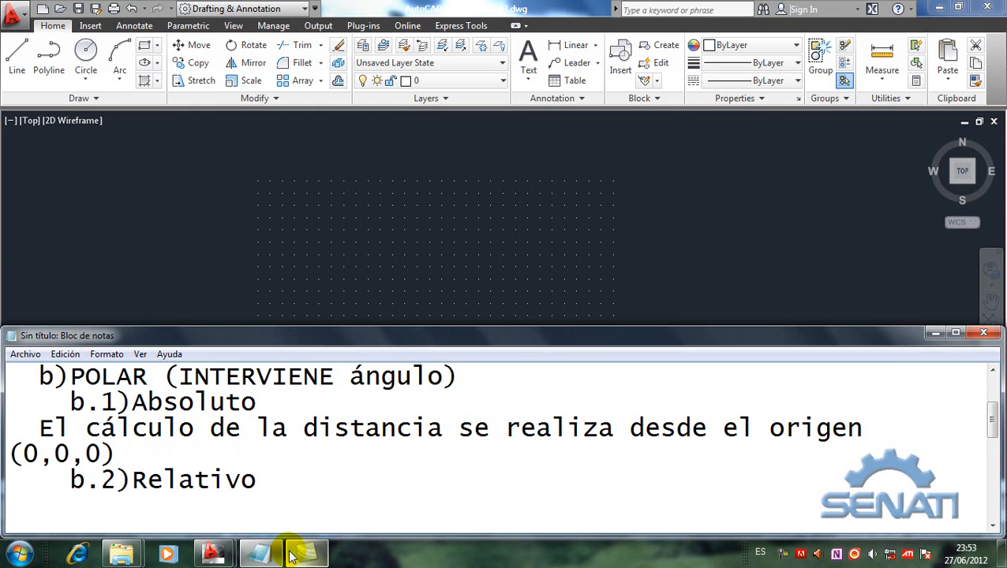
Step: Add the absolute polar coordinate format ":Dx<ángulo" on a new line below the (0,0,0) explanation
{"action": "key", "text": "Return"}
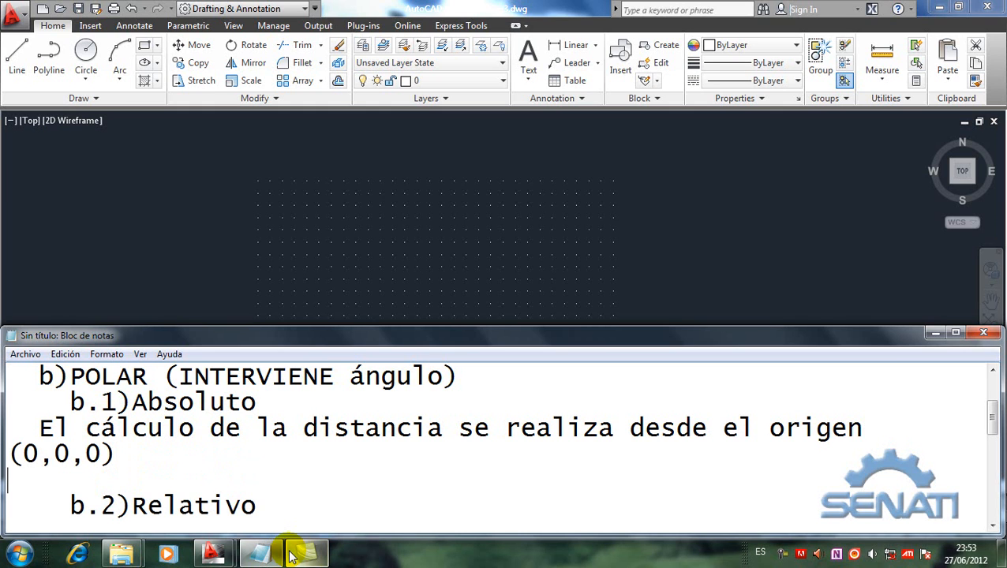
{"action": "type", "text": ":"}
{"action": "type", "text": "Dx<"}
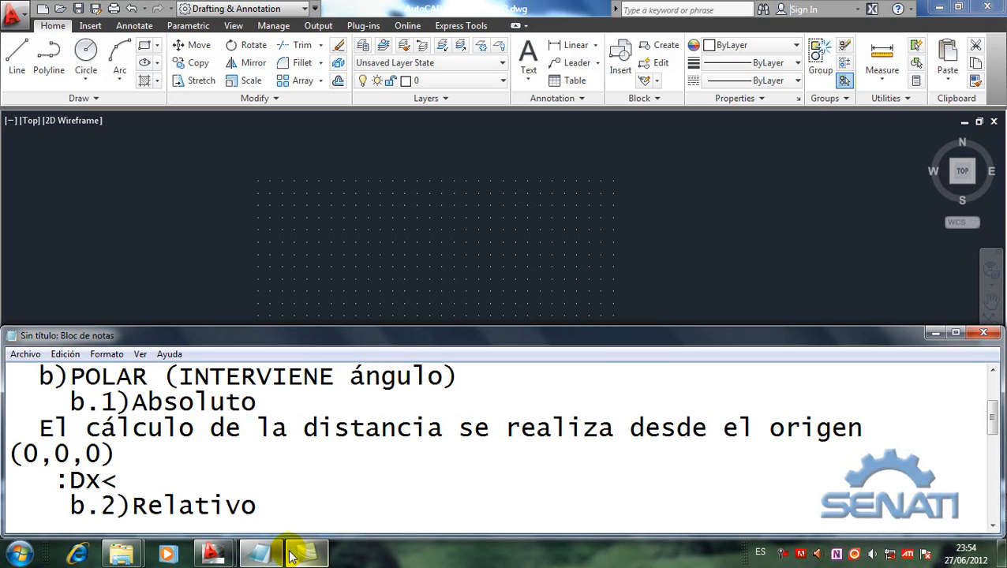
{"action": "type", "text": "´NGULO"}
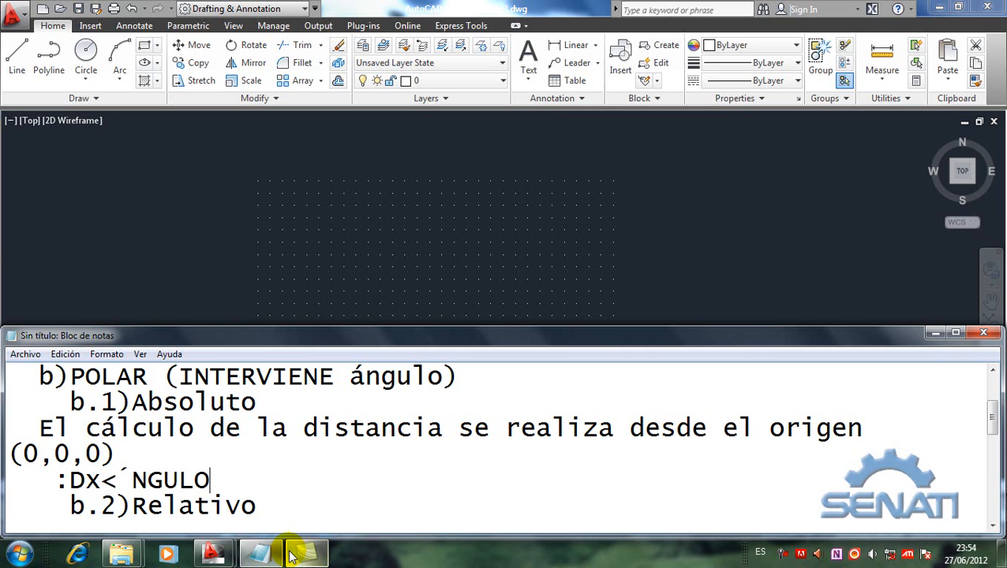
{"action": "key", "text": "BackSpace"}
{"action": "key", "text": "BackSpace"}
{"action": "key", "text": "BackSpace"}
{"action": "key", "text": "BackSpace"}
{"action": "key", "text": "BackSpace"}
{"action": "key", "text": "BackSpace"}
{"action": "key", "text": "BackSpace"}
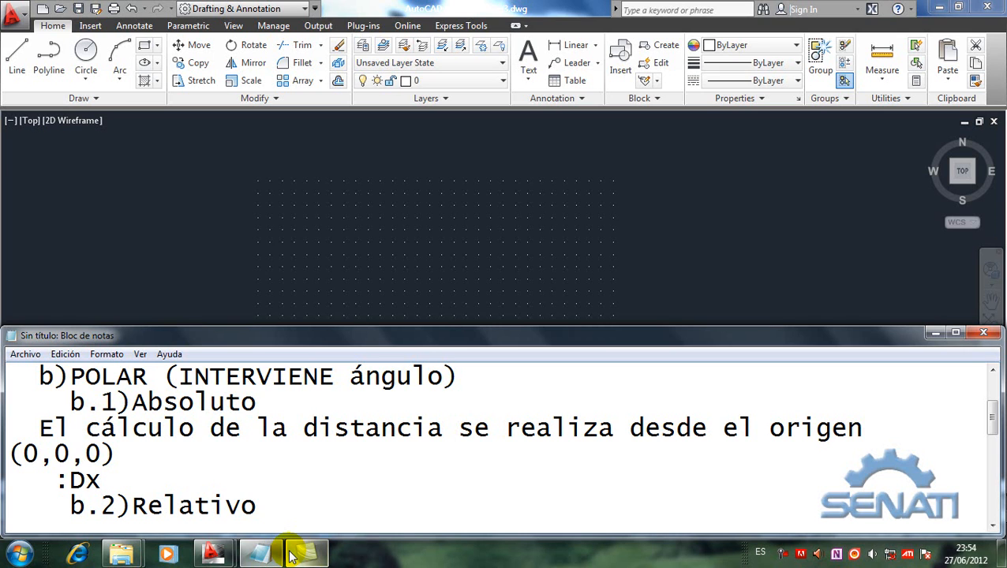
{"action": "type", "text": "<ángulo"}
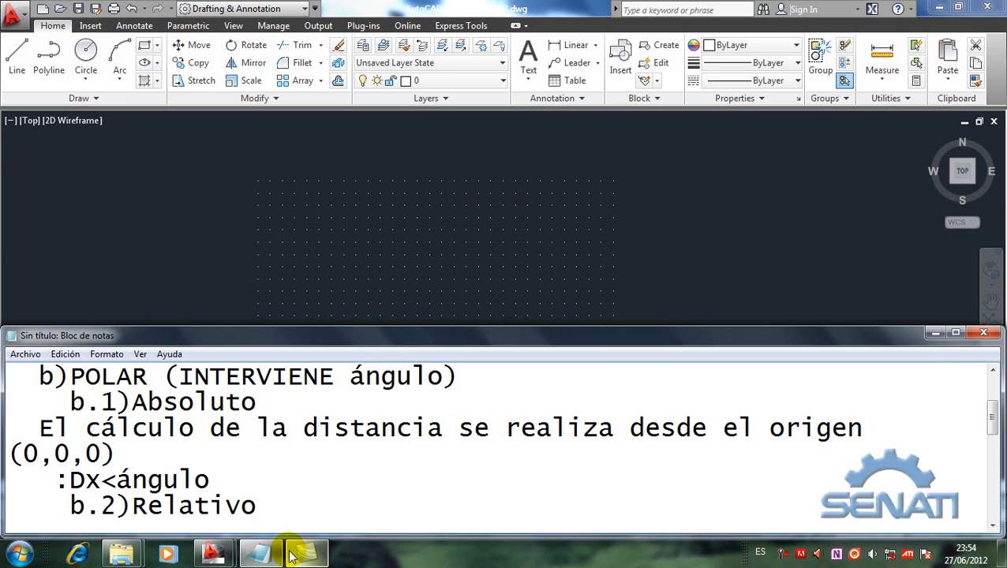
Step: Insert blank lines between ":Dx<ángulo" and b.2)Relativo, and go down to the space under the Limits entry in Comandos
{"action": "key", "text": "Return"}
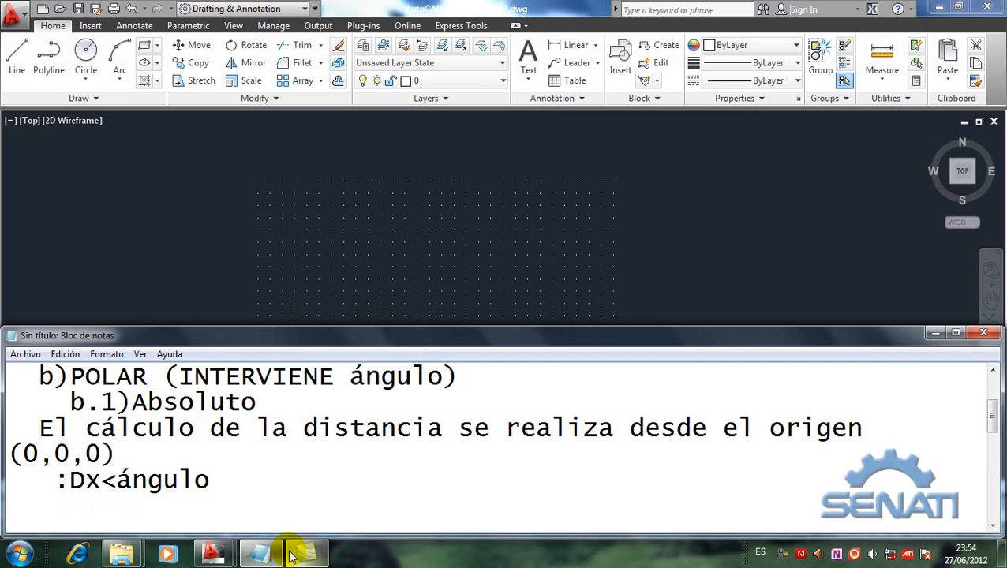
{"action": "key", "text": "Return"}
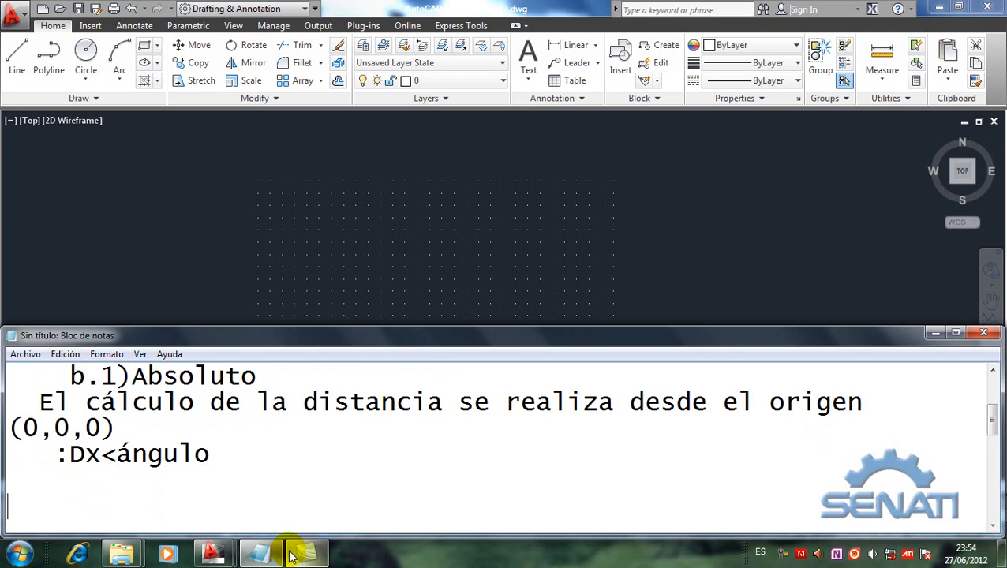
{"action": "key", "text": "Return"}
{"action": "type", "text": "b.2)Relativo"}
{"action": "key", "text": "Return"}
{"action": "key", "text": "Return"}
{"action": "key", "text": "Return"}
{"action": "key", "text": "Return"}
{"action": "key", "text": "Return"}
{"action": "type", "text": "Comandos"}
{"action": "key", "text": "Return"}
{"action": "type", "text": "1) Limits   (prepara hoja de trabajo)"}
{"action": "key", "text": "Return"}
{"action": "key", "text": "Up"}
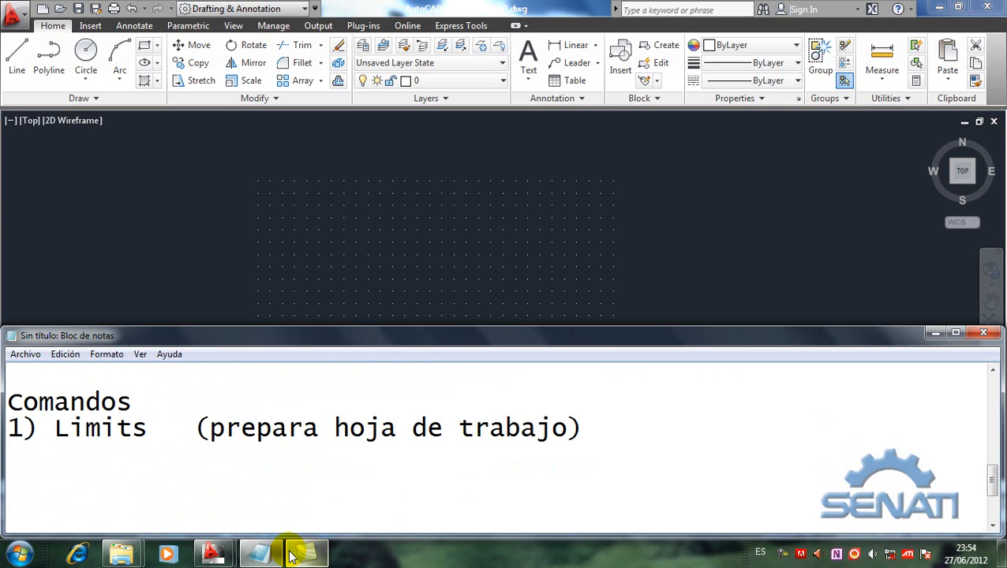
Step: Add the entry "2) quickcalc (calculadora gráfica)." to the Comandos list below Limits
{"action": "type", "text": "2)"}
{"action": "type", "text": "qui"}
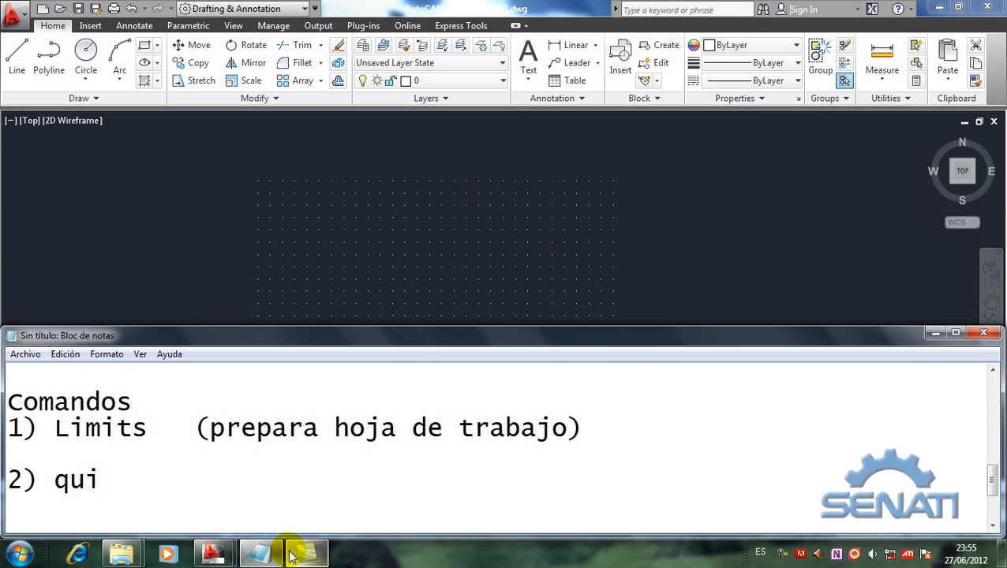
{"action": "type", "text": "ckcalc"}
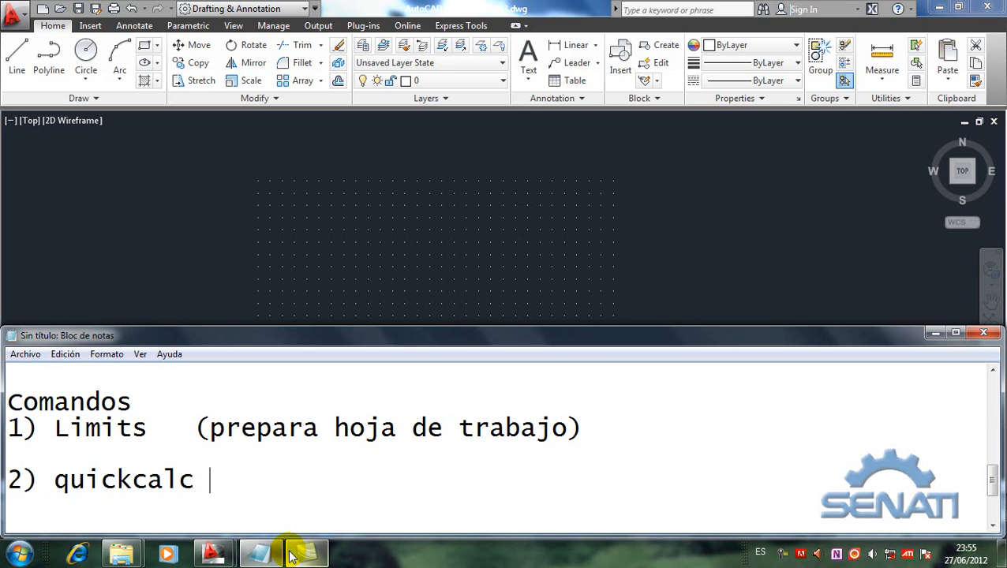
{"action": "type", "text": " (calculado"}
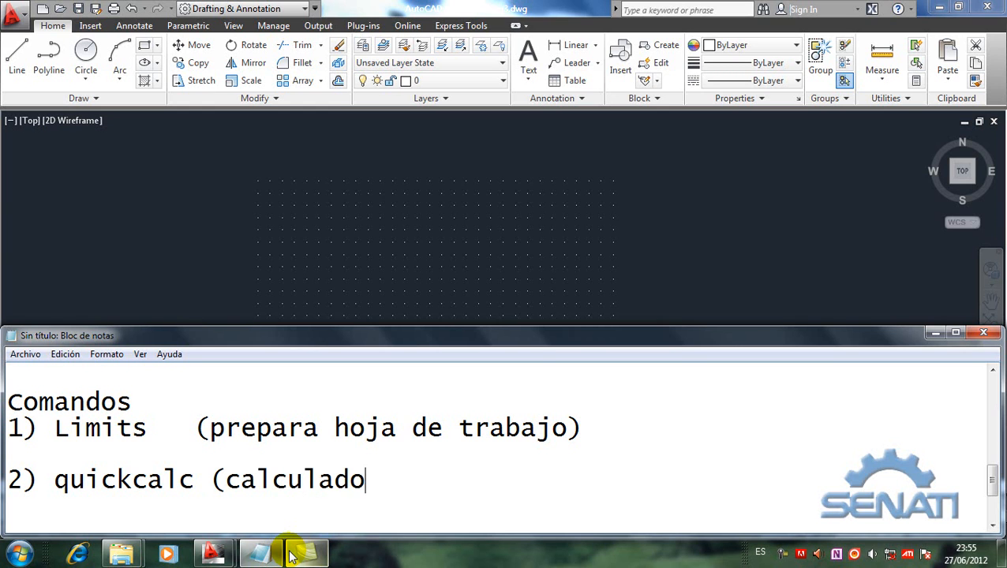
{"action": "type", "text": "ra gráfica)"}
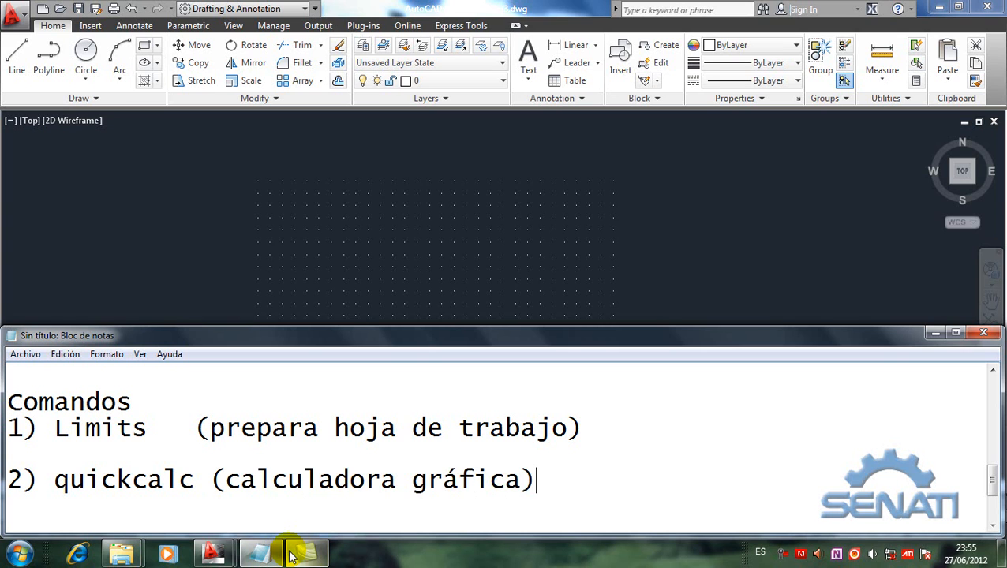
{"action": "type", "text": "."}
Step: Write the indented note "Comando transparente" on the line below the quickcalc entry
{"action": "key", "text": "Return"}
{"action": "type", "text": "Coma"}
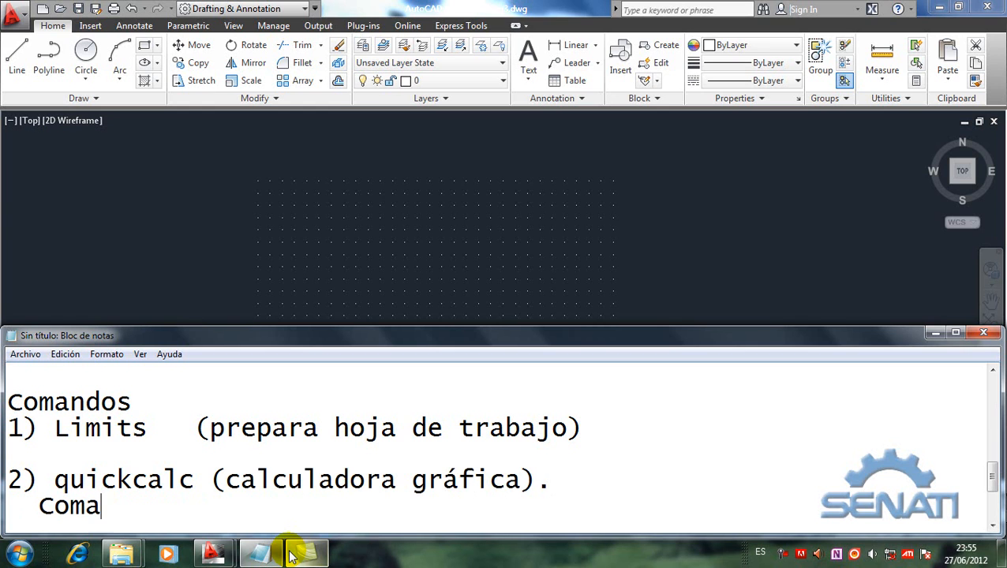
{"action": "type", "text": "ndo transparente"}
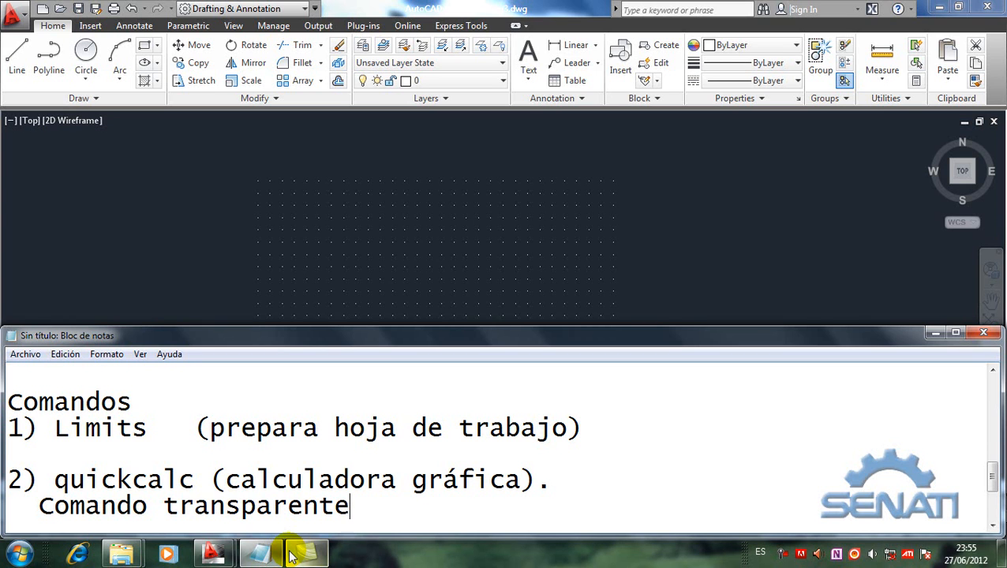
{"action": "key", "text": "Return"}
Step: Check the AutoCAD drawing area, review the b.1)Absoluto notes with the :Dx<ángulo format in Notepad, and switch back to AutoCAD
{"action": "mouse_move", "coordinate": [300, 561]}
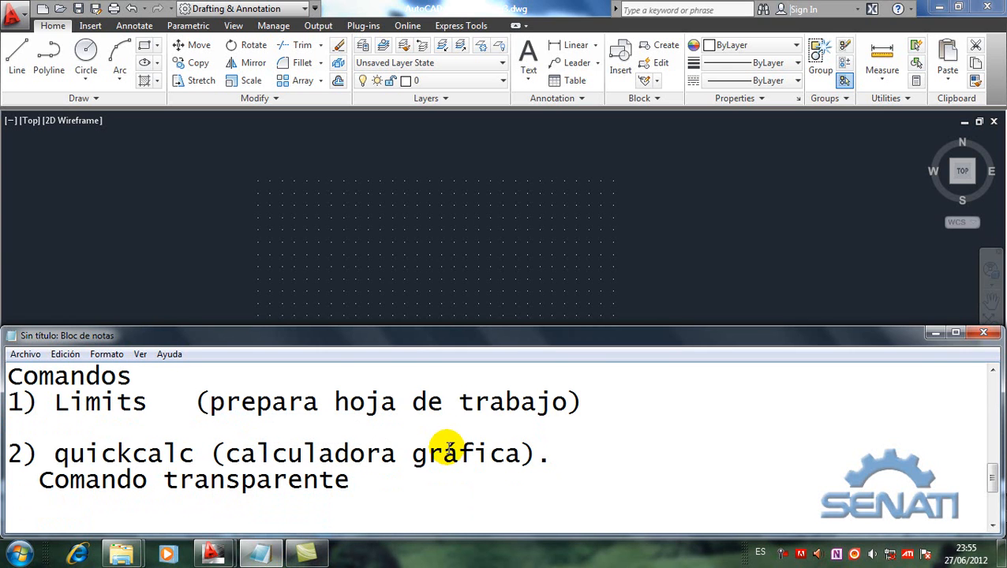
{"action": "left_click", "coordinate": [293, 313]}
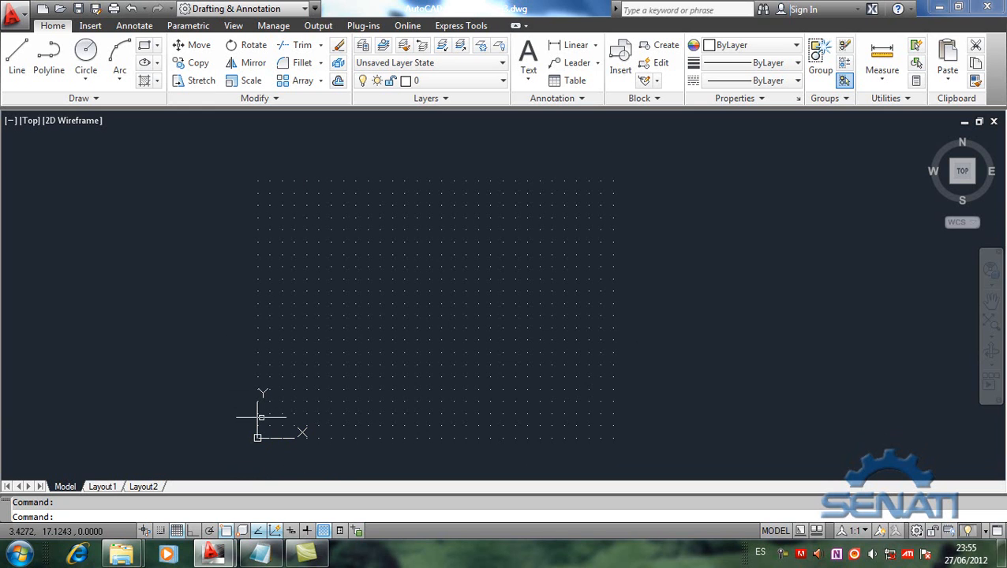
{"action": "left_click", "coordinate": [251, 557]}
{"action": "scroll", "coordinate": [228, 465], "scroll_direction": "up", "scroll_amount": 5}
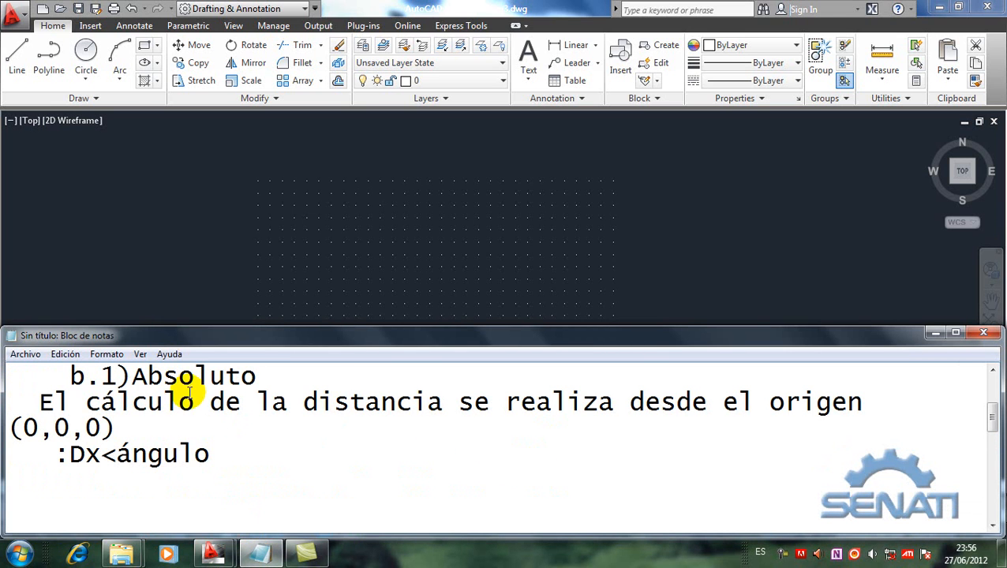
{"action": "scroll", "coordinate": [190, 392], "scroll_direction": "up", "scroll_amount": 1}
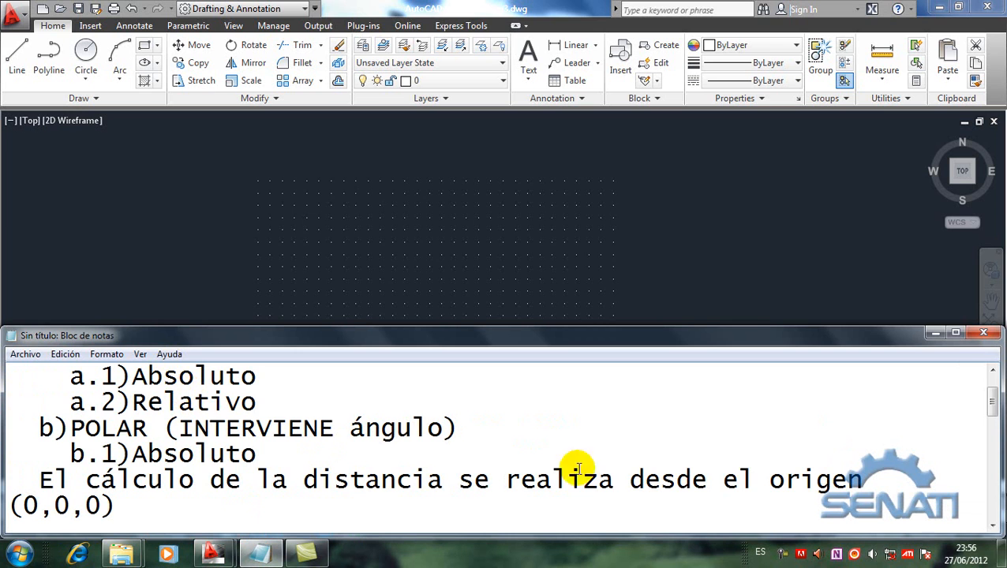
{"action": "left_click", "coordinate": [993, 526]}
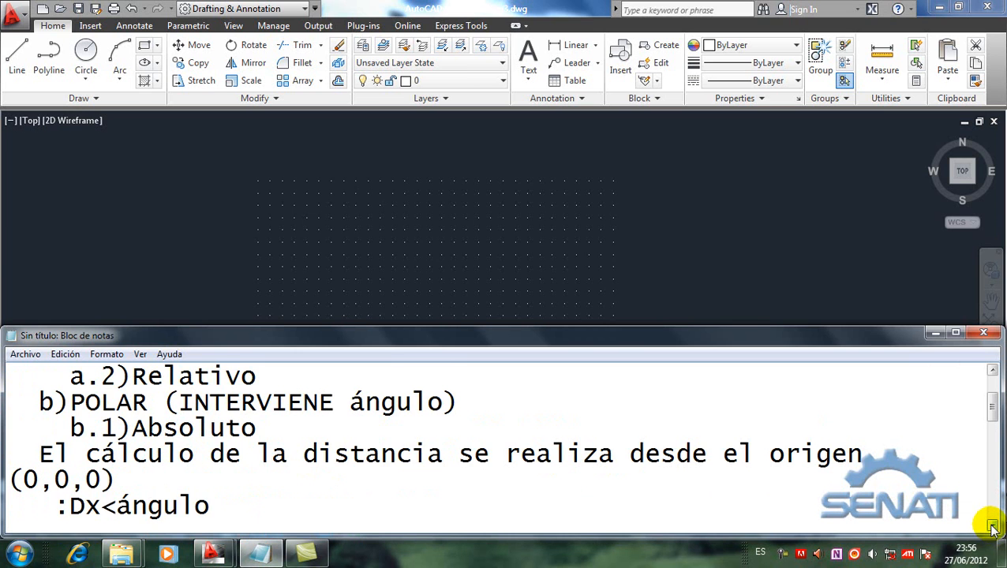
{"action": "left_click", "coordinate": [993, 526]}
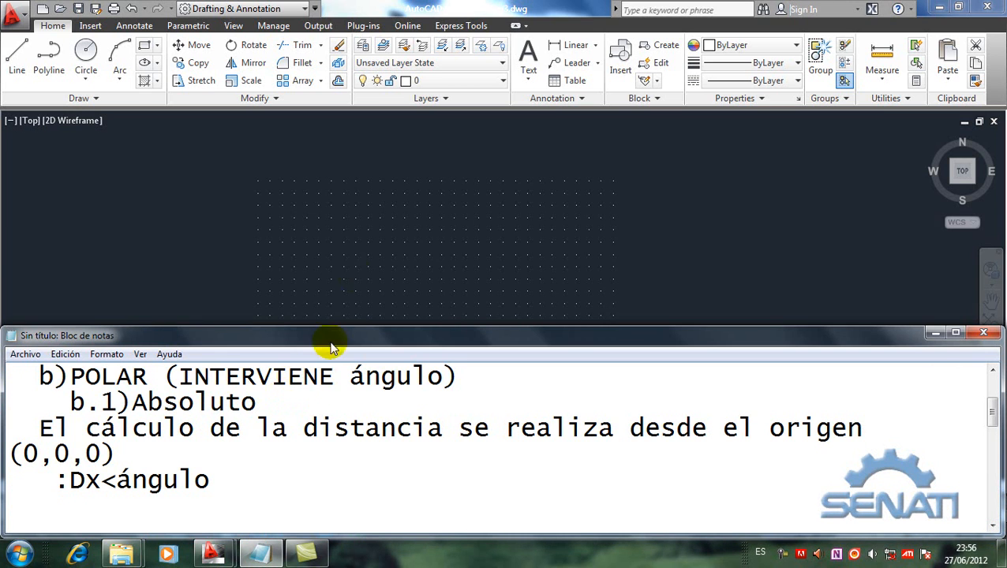
{"action": "left_click", "coordinate": [360, 258]}
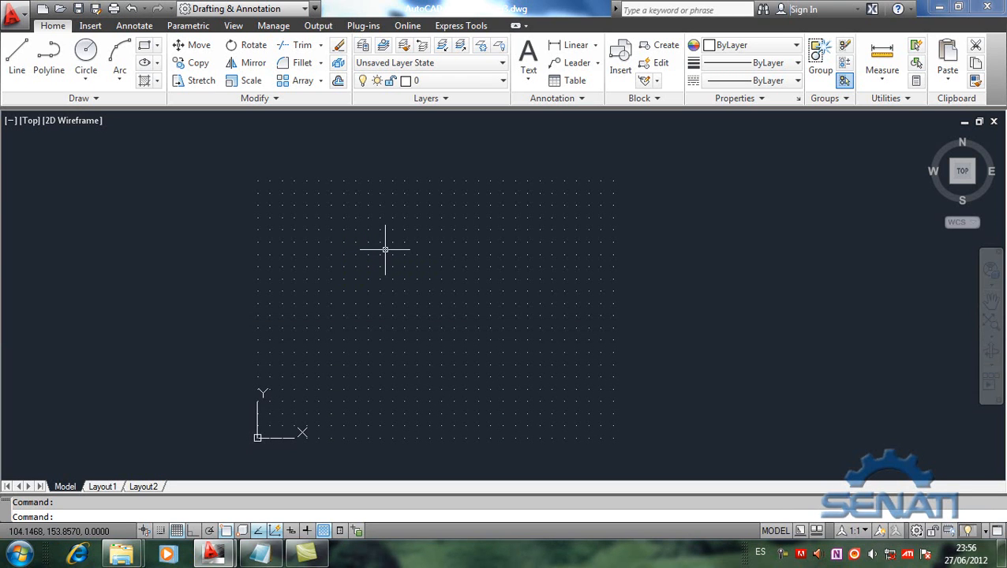
Step: Start a line at the origin with the coordinates 0,0
{"action": "left_click", "coordinate": [13, 71]}
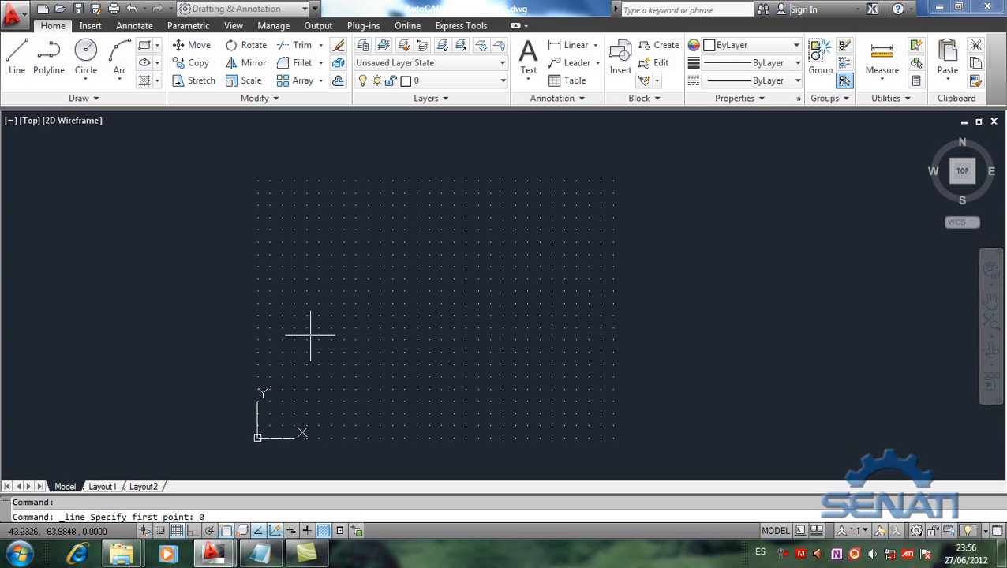
{"action": "type", "text": ",0"}
{"action": "key", "text": "Return"}
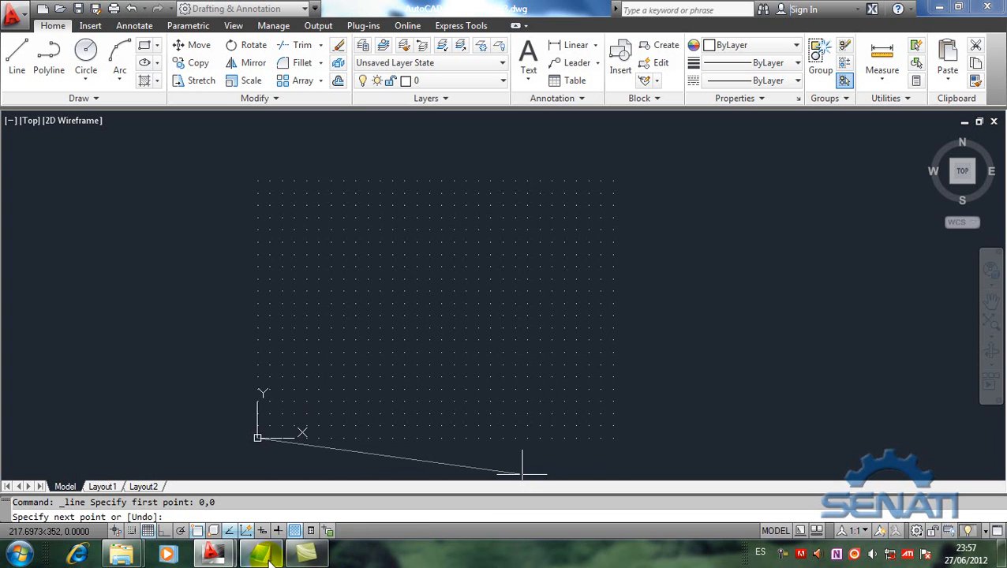
Step: Check the A4 sheet image in the coordendas-2 folder and, back in Drawing3.dwg, place the line's second point at 297<0
{"action": "mouse_move", "coordinate": [137, 556]}
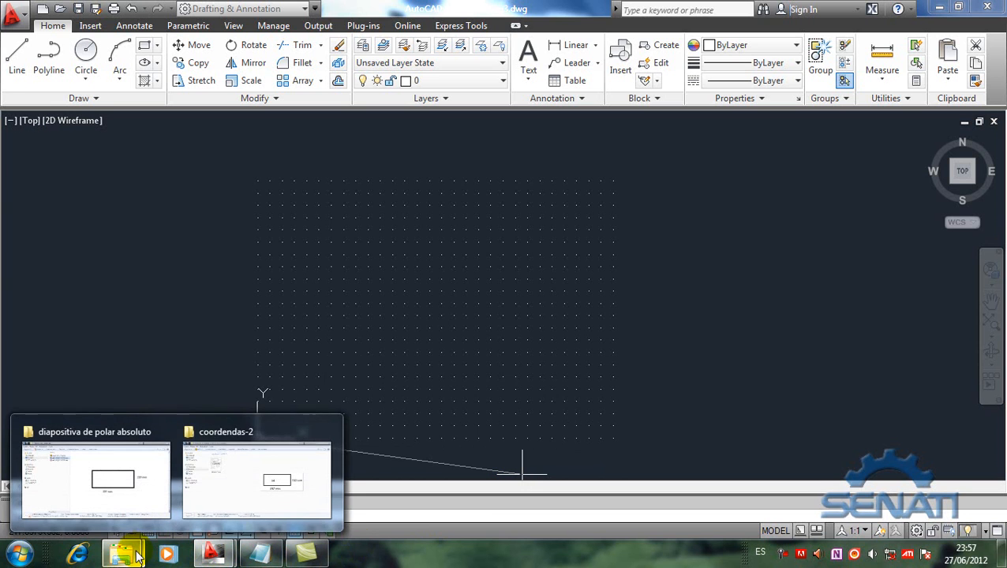
{"action": "left_click", "coordinate": [248, 479]}
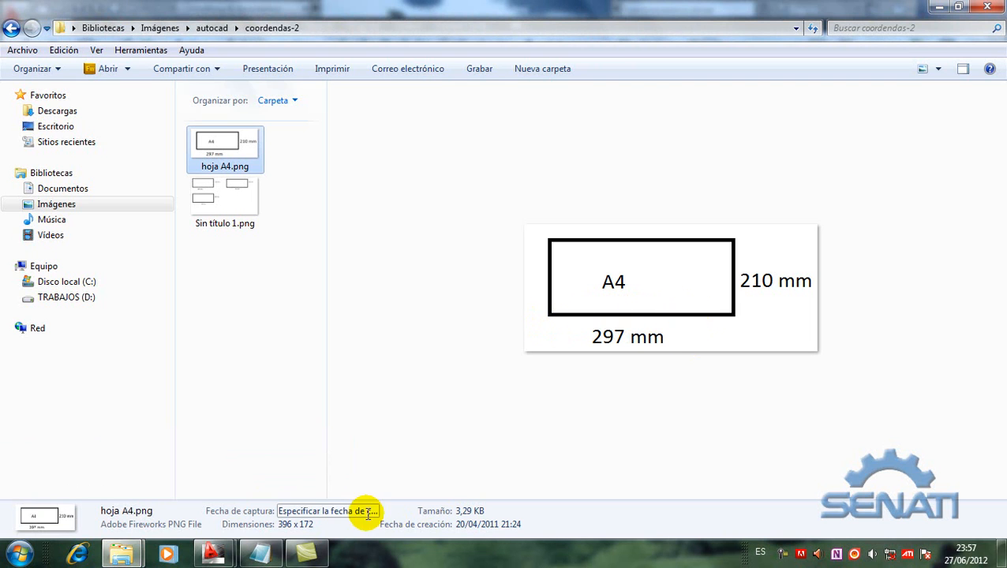
{"action": "mouse_move", "coordinate": [221, 556]}
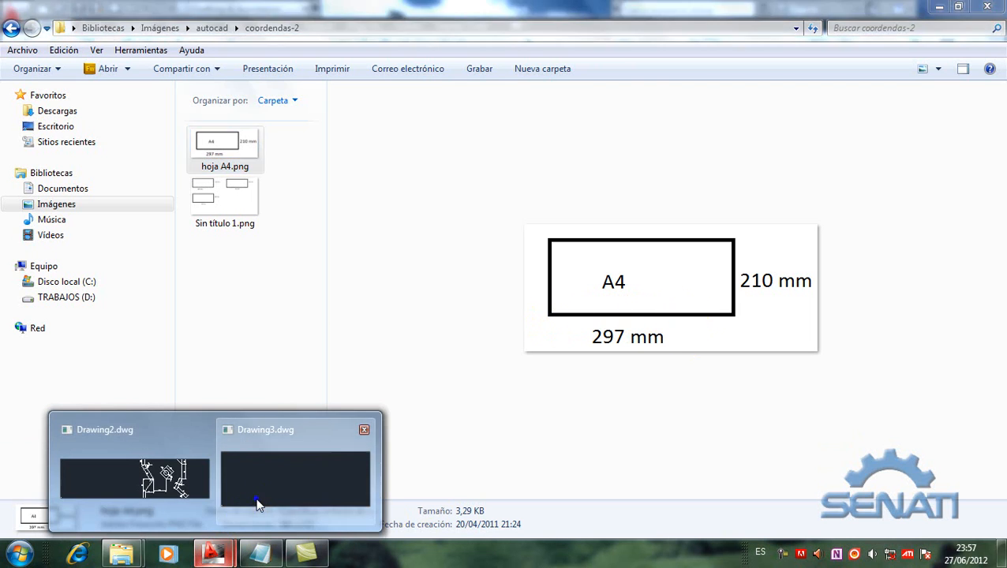
{"action": "left_click", "coordinate": [261, 494]}
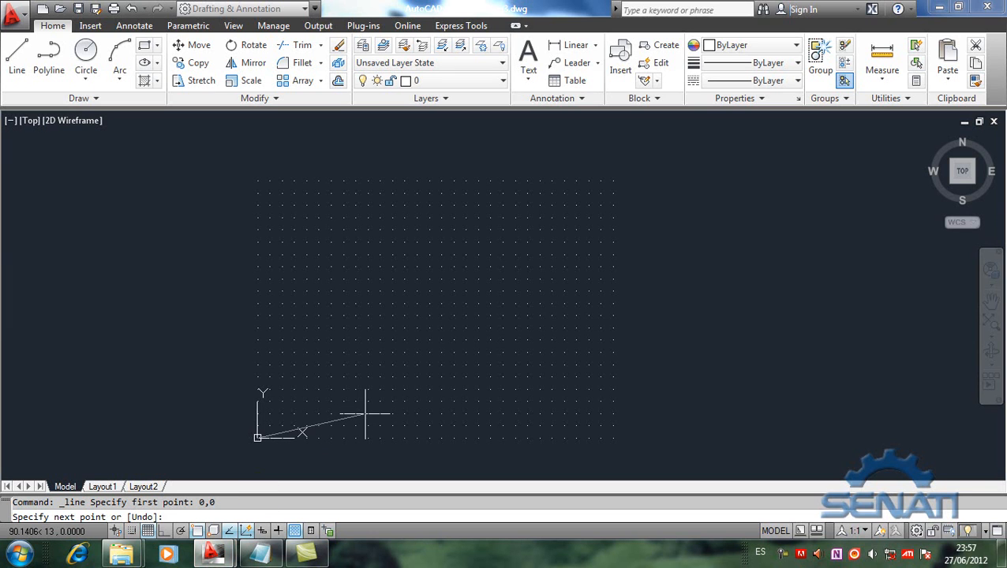
{"action": "type", "text": "297"}
{"action": "type", "text": "<0"}
{"action": "key", "text": "Return"}
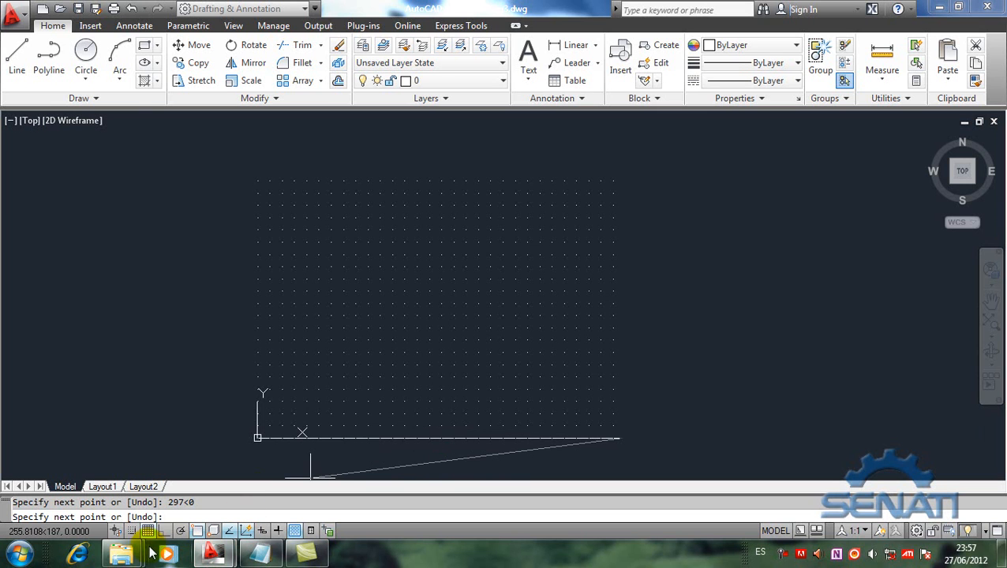
Step: Recheck the A4 image in coordendas-2, try 210<90 as the line's next point in Drawing3.dwg, and undo that segment
{"action": "mouse_move", "coordinate": [121, 553]}
{"action": "left_click", "coordinate": [242, 491]}
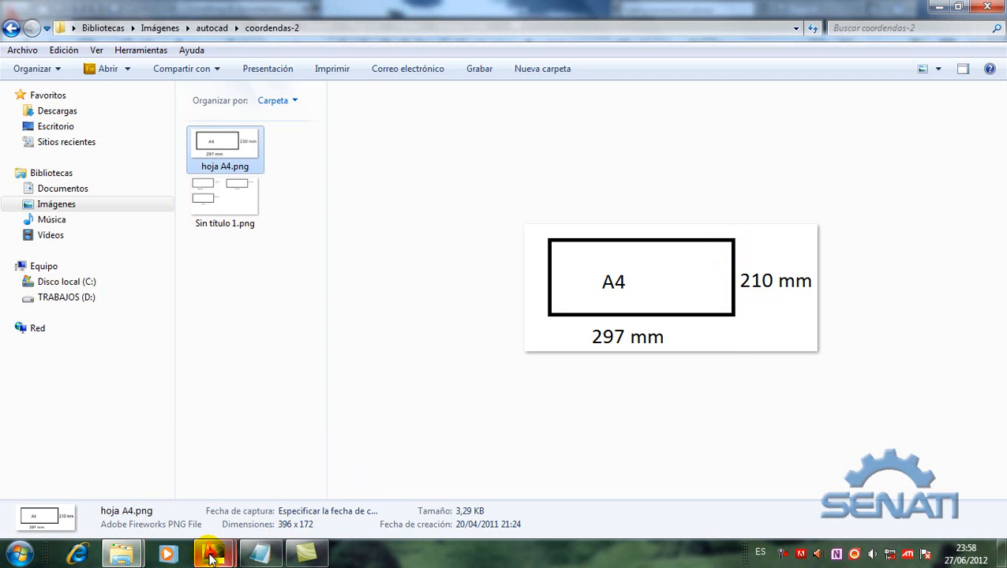
{"action": "mouse_move", "coordinate": [211, 555]}
{"action": "left_click", "coordinate": [253, 497]}
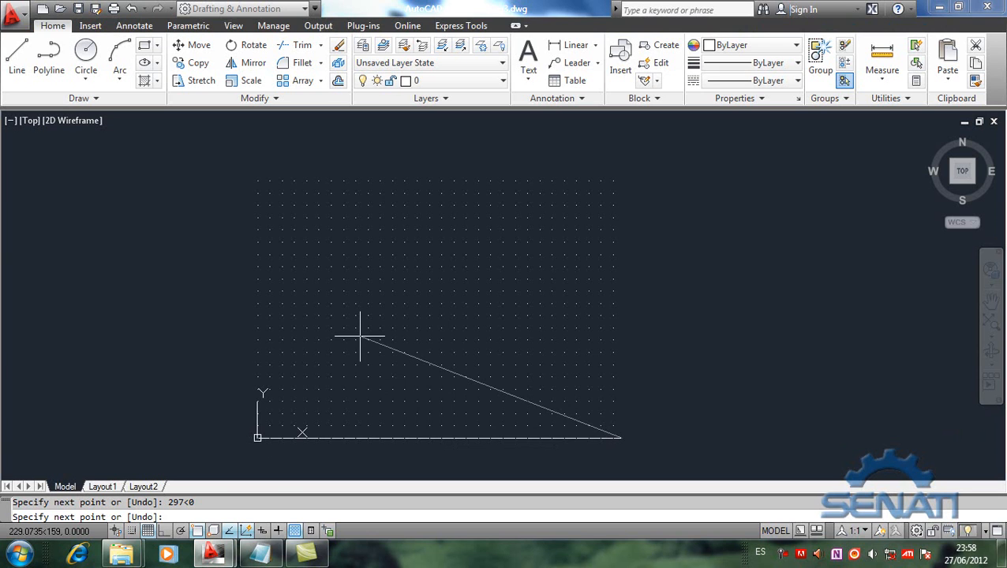
{"action": "type", "text": "210<90"}
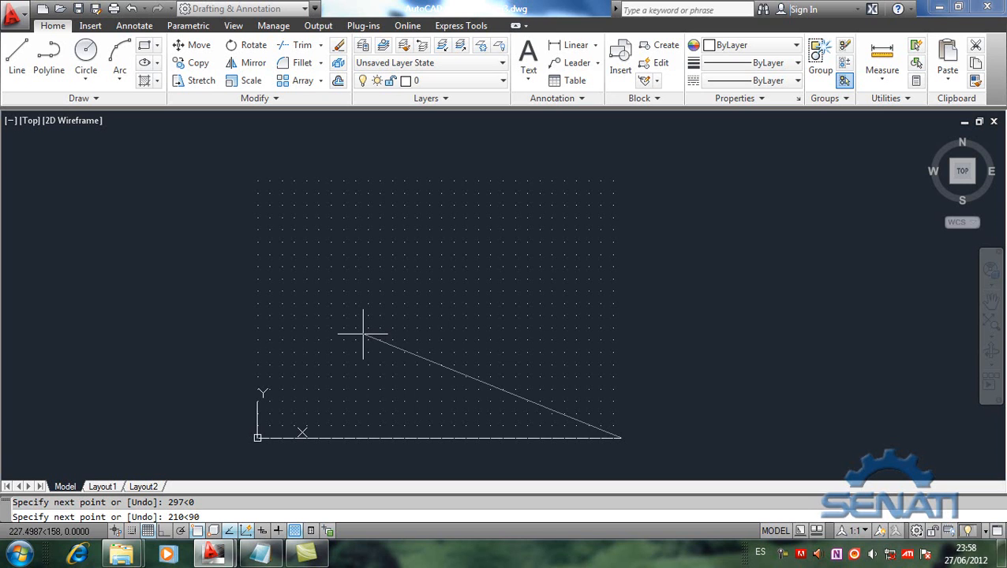
{"action": "key", "text": "Return"}
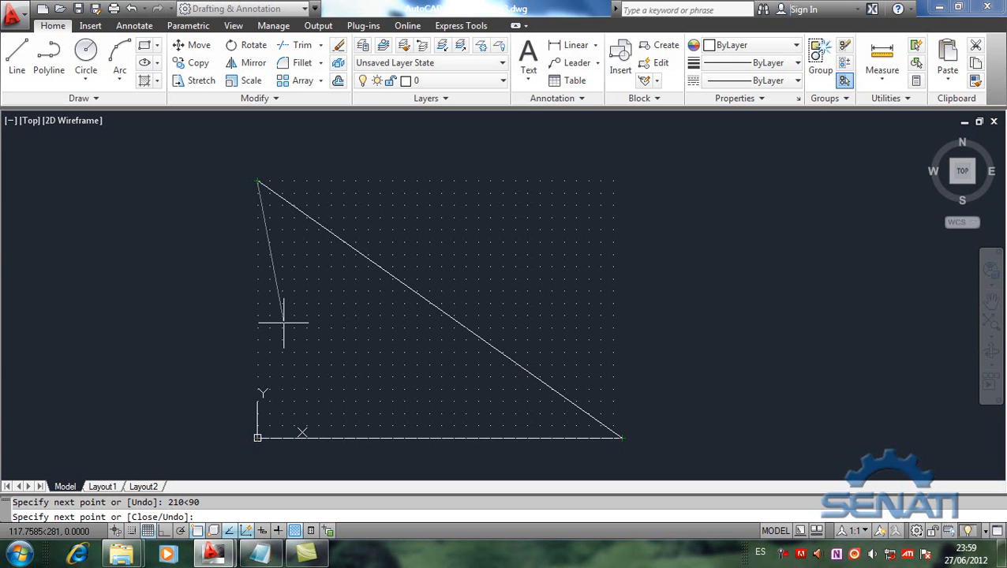
{"action": "type", "text": "u"}
{"action": "key", "text": "Return"}
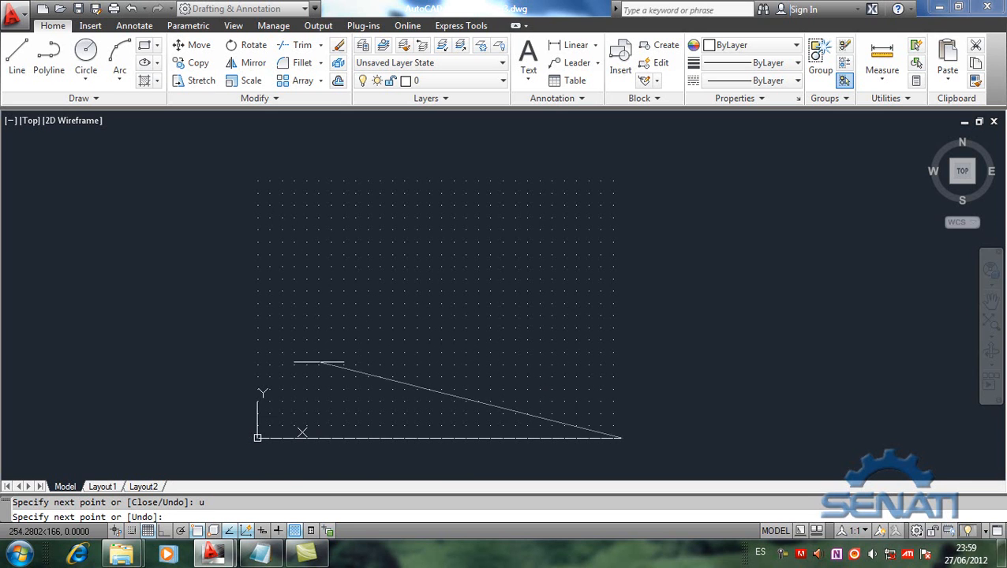
Step: Open the slideshow polar imagen absoluto.ppsx from the folder diapositiva de polar absoluto to examine the rectangle diagram
{"action": "mouse_move", "coordinate": [137, 559]}
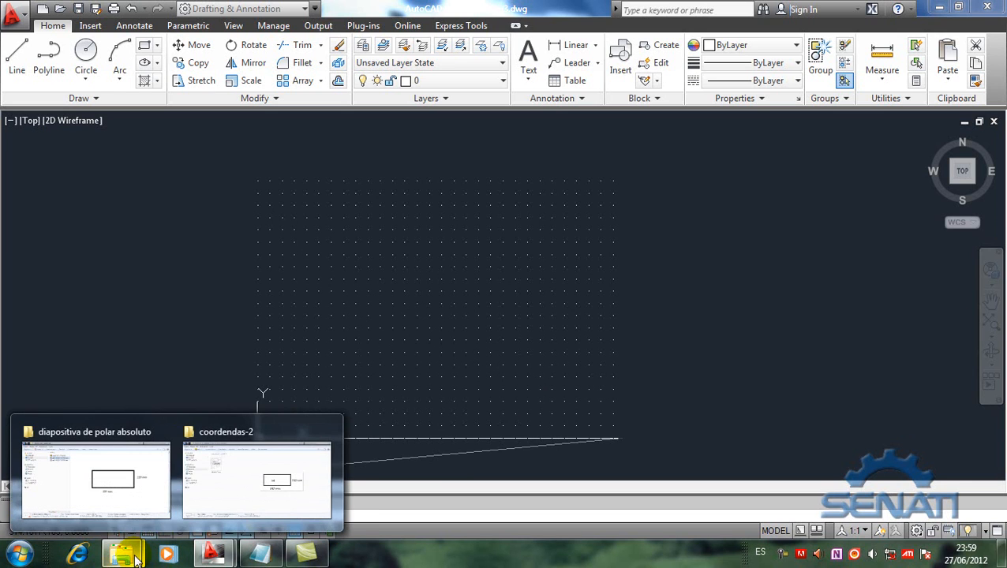
{"action": "left_click", "coordinate": [101, 478]}
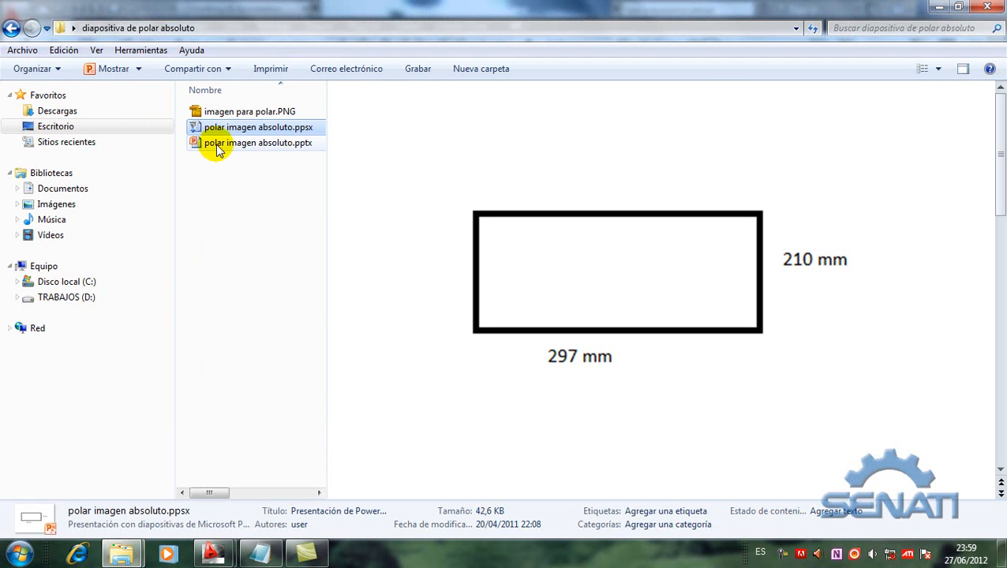
{"action": "double_click", "coordinate": [224, 128]}
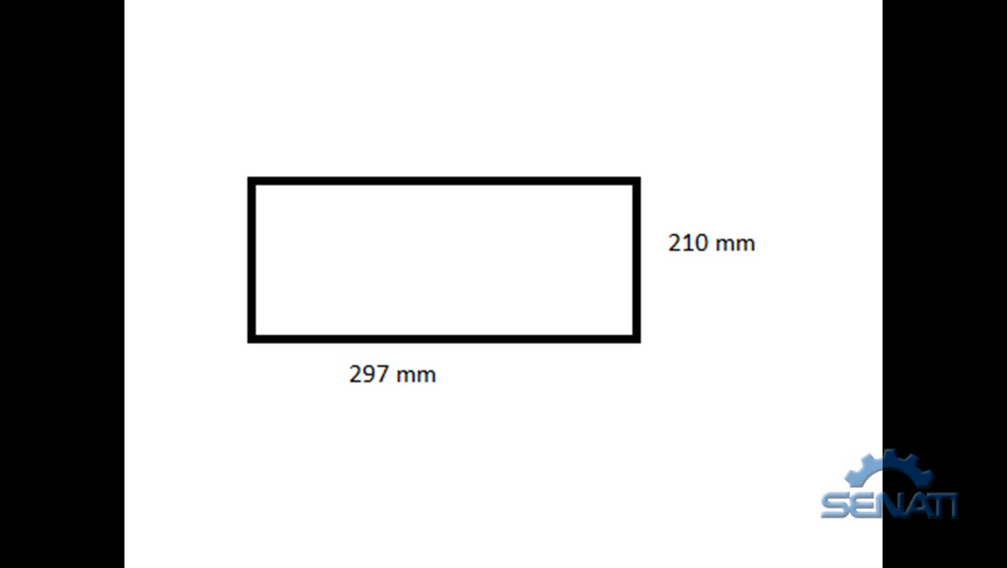
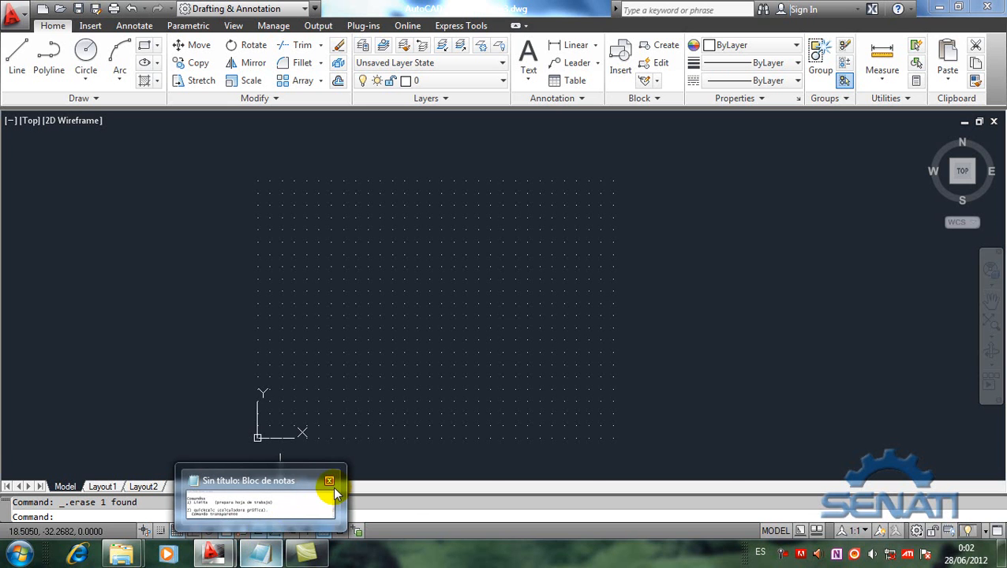
Step: Return to Drawing3.dwg and open the QuickCalc calculator beside the drawing grid, enlarged to show all its sections
{"action": "mouse_move", "coordinate": [344, 484]}
{"action": "mouse_move", "coordinate": [213, 553]}
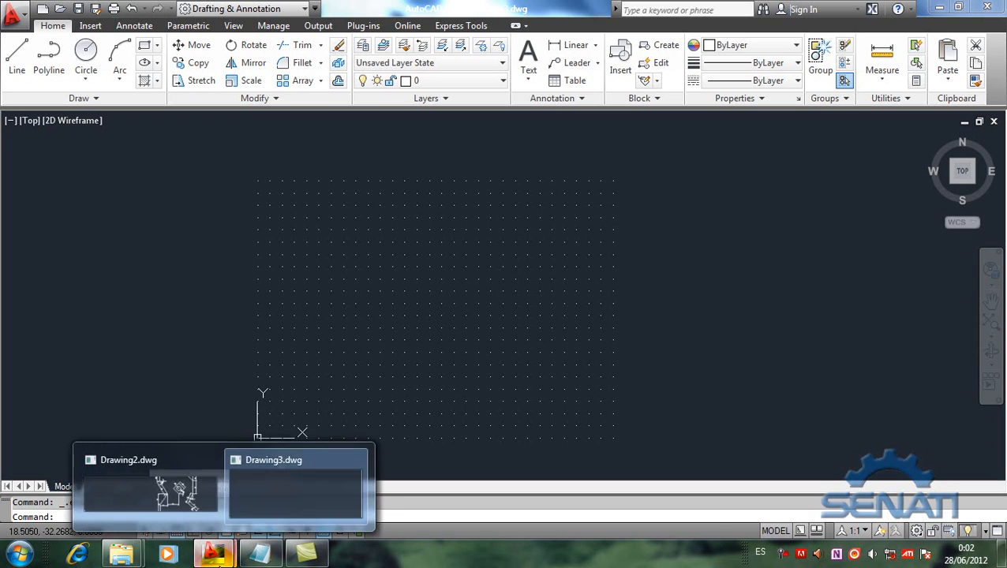
{"action": "left_click", "coordinate": [264, 478]}
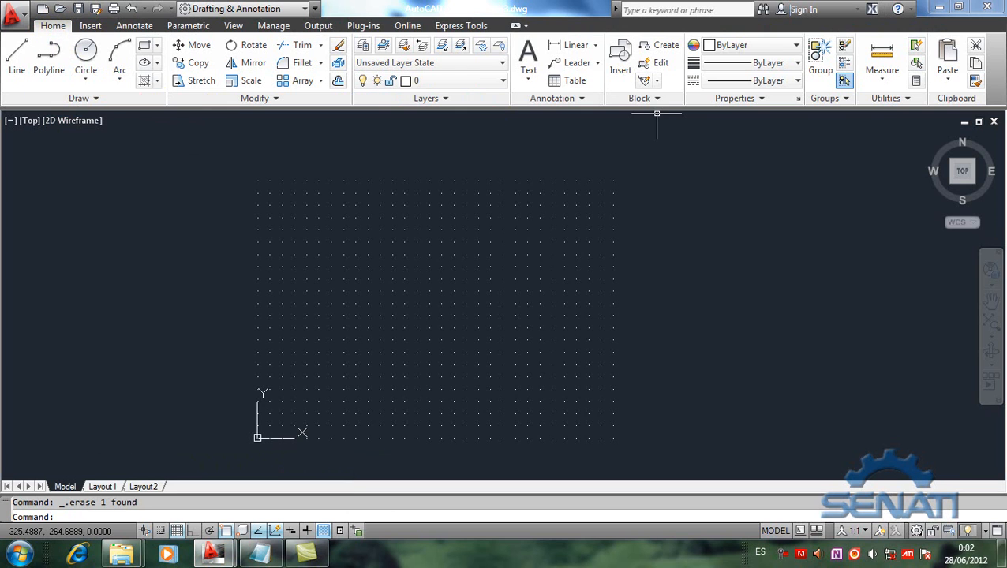
{"action": "left_click", "coordinate": [915, 81]}
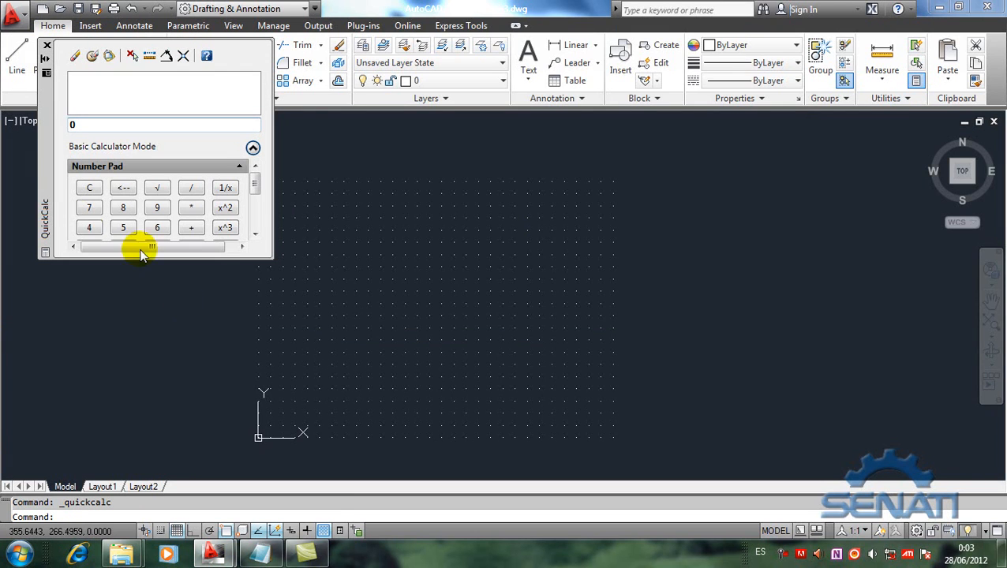
{"action": "mouse_move", "coordinate": [46, 169]}
{"action": "left_mouse_down"}
{"action": "mouse_move", "coordinate": [413, 293]}
{"action": "mouse_move", "coordinate": [654, 314]}
{"action": "mouse_move", "coordinate": [722, 271]}
{"action": "mouse_move", "coordinate": [728, 245]}
{"action": "left_mouse_up"}
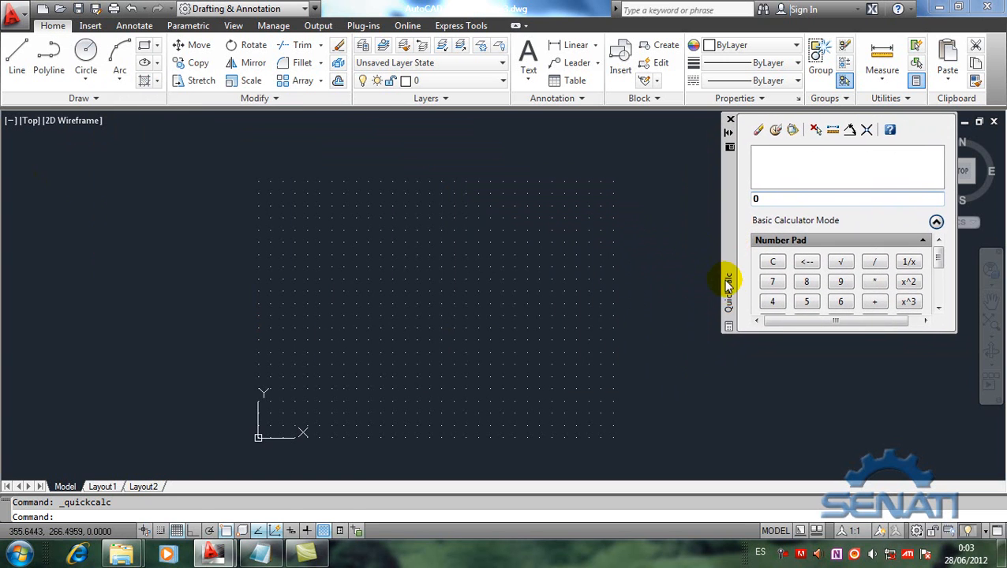
{"action": "left_click_drag", "start_coordinate": [764, 332], "coordinate": [770, 533]}
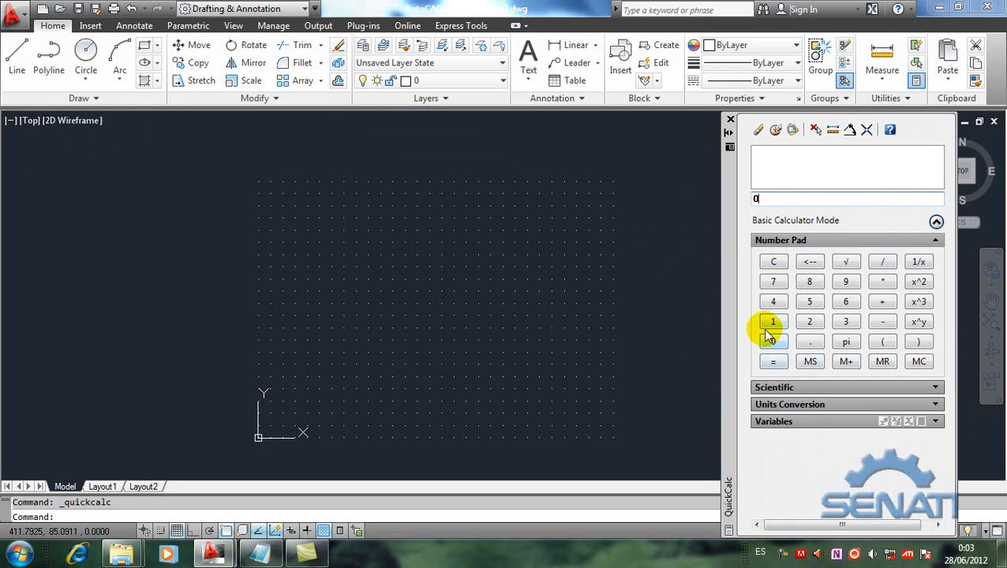
Step: Collapse the calculator's Number Pad and expand its Scientific functions
{"action": "left_click", "coordinate": [935, 241]}
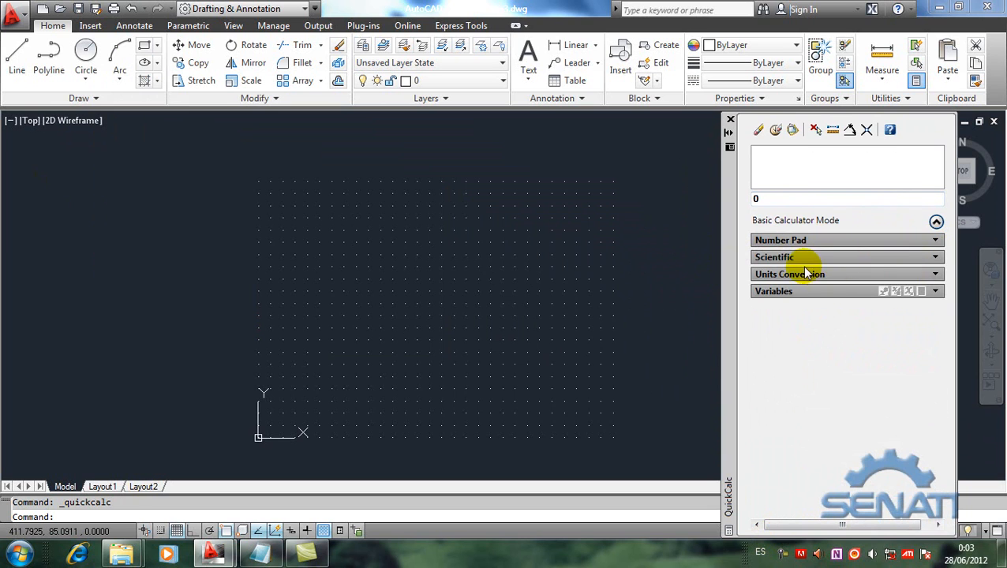
{"action": "left_click", "coordinate": [935, 257]}
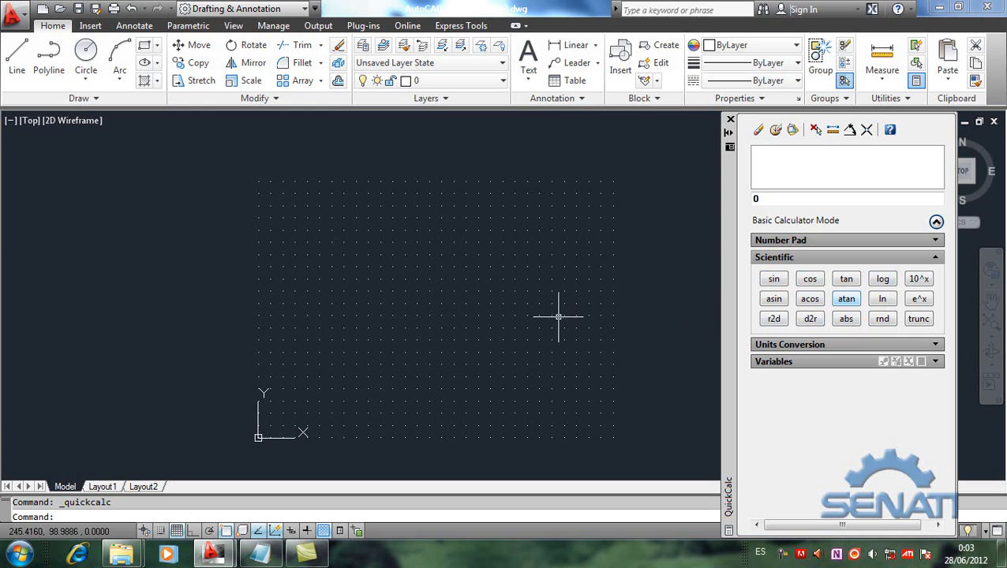
{"action": "left_click", "coordinate": [403, 280]}
{"action": "left_click", "coordinate": [426, 295]}
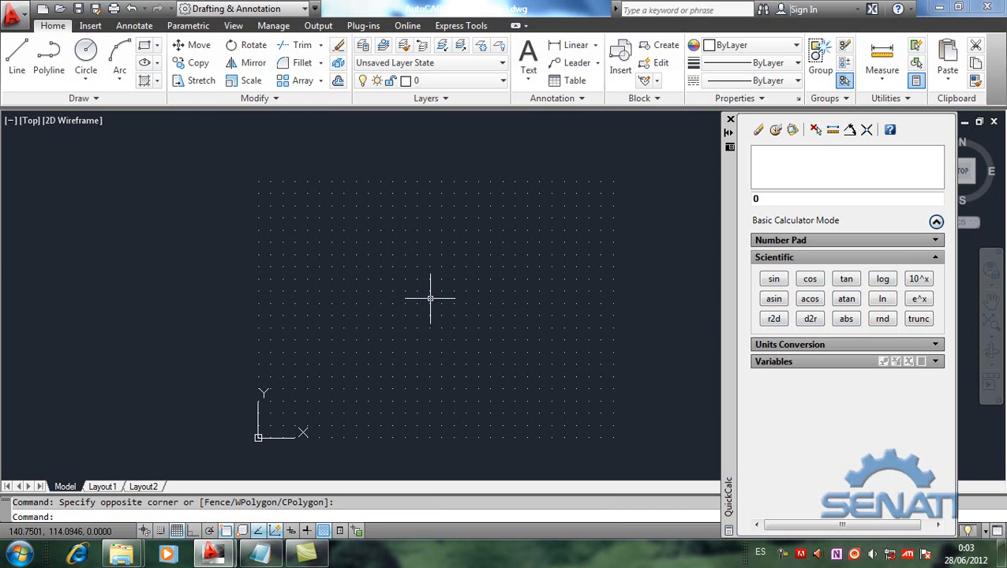
Step: Draw the sheet's lower edge as a line from 0,0 to the absolute polar point 297<0
{"action": "left_click", "coordinate": [11, 71]}
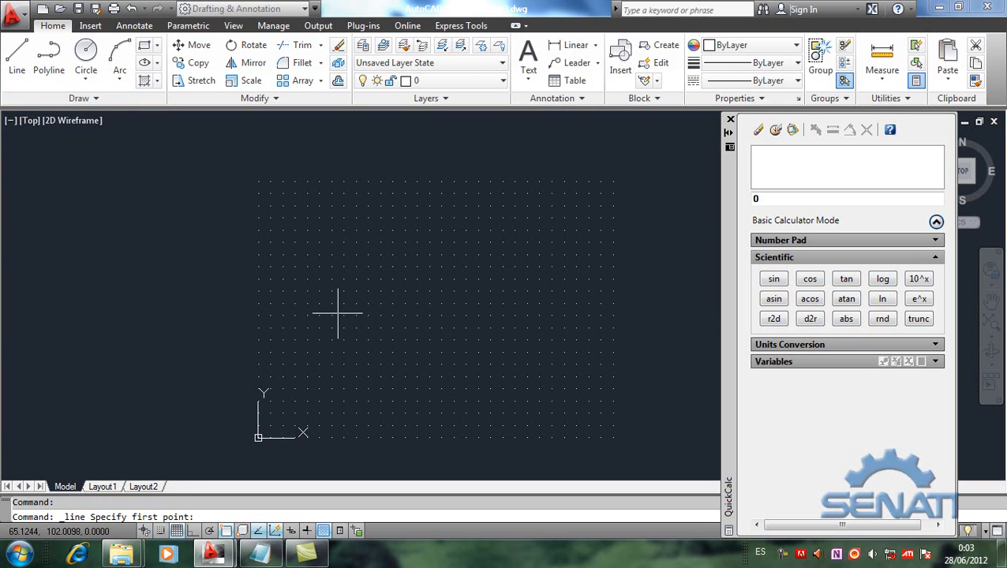
{"action": "type", "text": "0,0"}
{"action": "key", "text": "Return"}
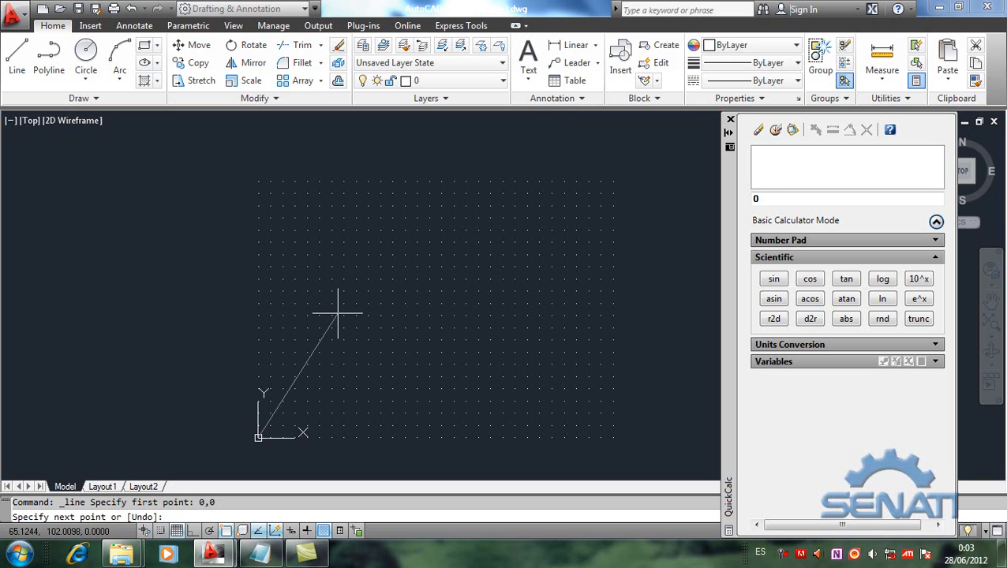
{"action": "type", "text": "297<0"}
{"action": "key", "text": "Return"}
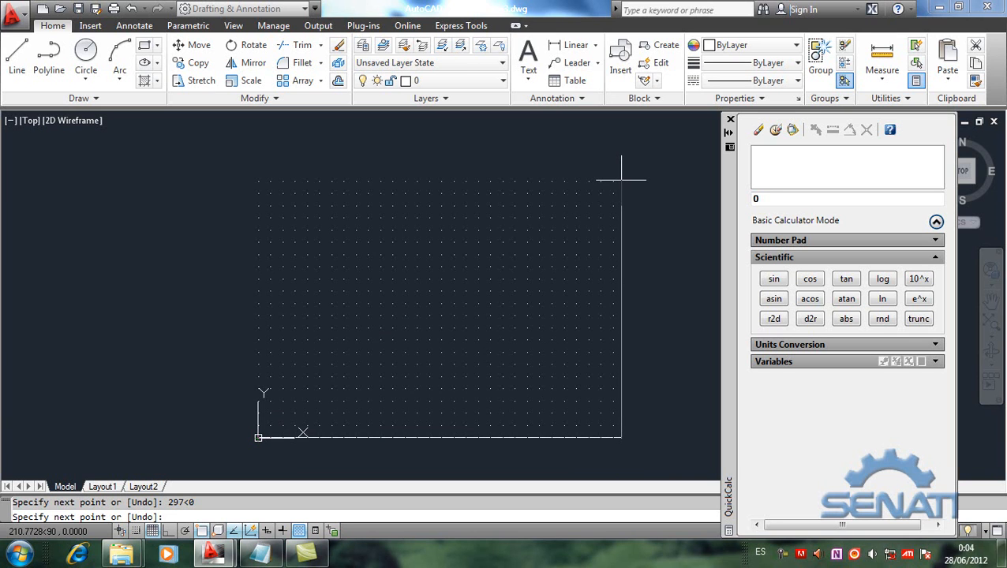
Step: Bring back the calculator's Number Pad and start a square root expression with an empty square function inside it
{"action": "left_click", "coordinate": [938, 258]}
{"action": "left_click", "coordinate": [935, 241]}
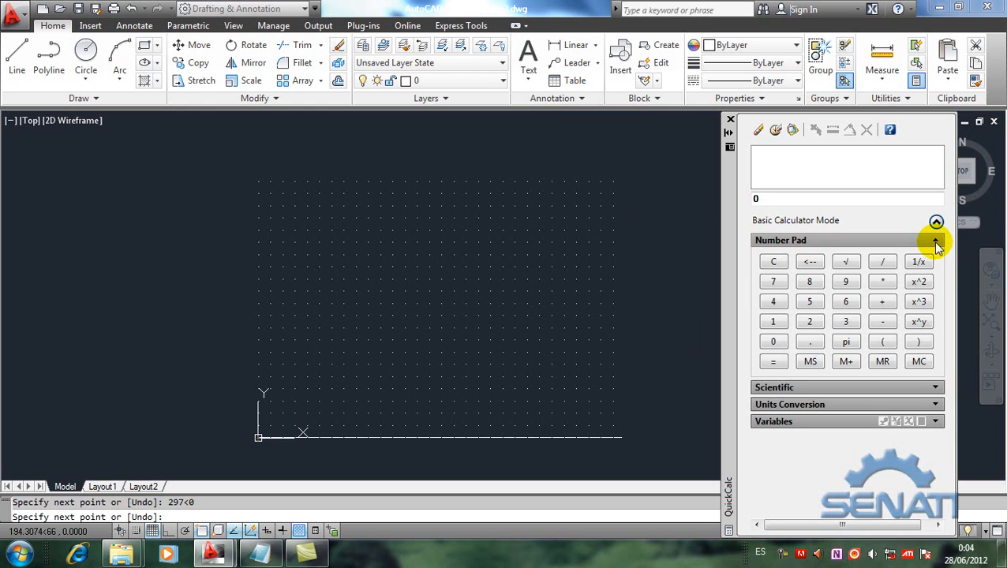
{"action": "left_click", "coordinate": [845, 265]}
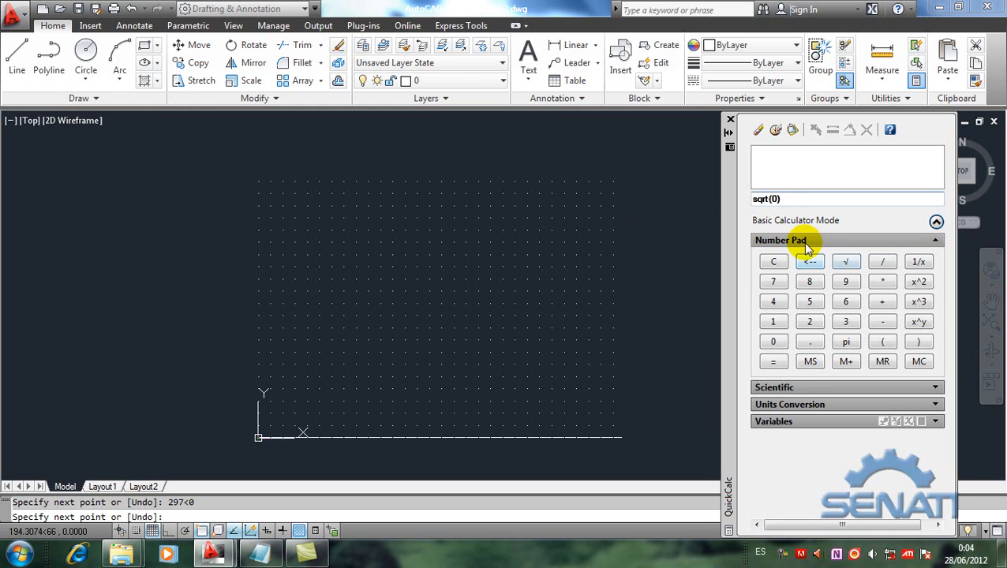
{"action": "double_click", "coordinate": [774, 199]}
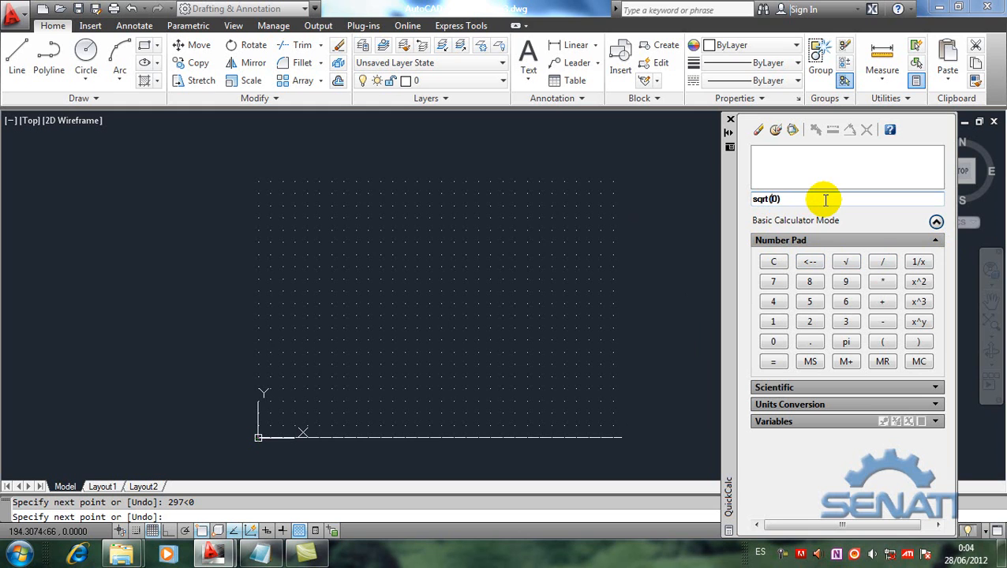
{"action": "key", "text": "BackSpace"}
{"action": "left_click", "coordinate": [915, 284]}
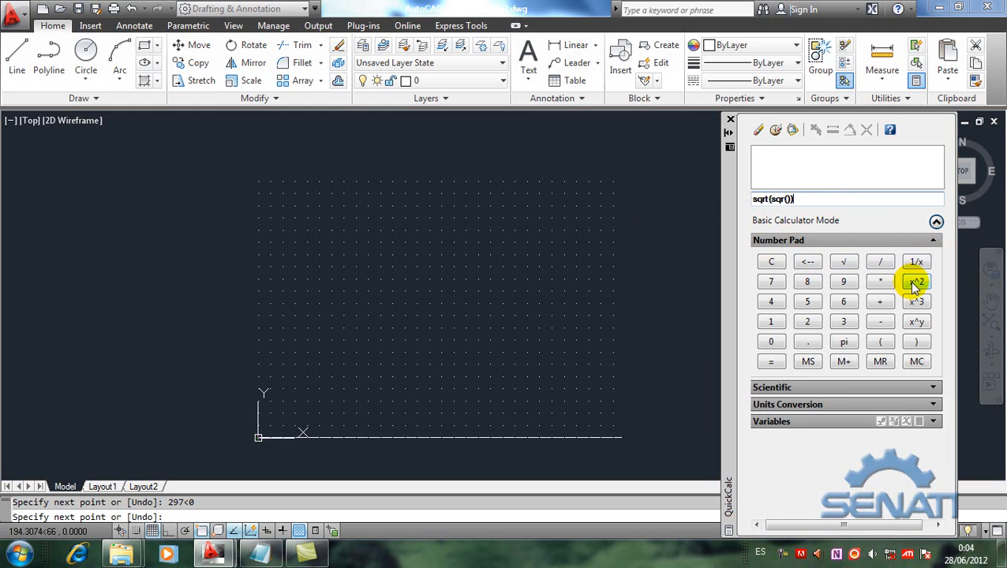
Step: Complete the expression as sqrt(sqr(297)+sqr(210)), evaluate it, and paste the result as the line's next polar distance, followed by <
{"action": "left_click", "coordinate": [788, 199]}
{"action": "type", "text": "297"}
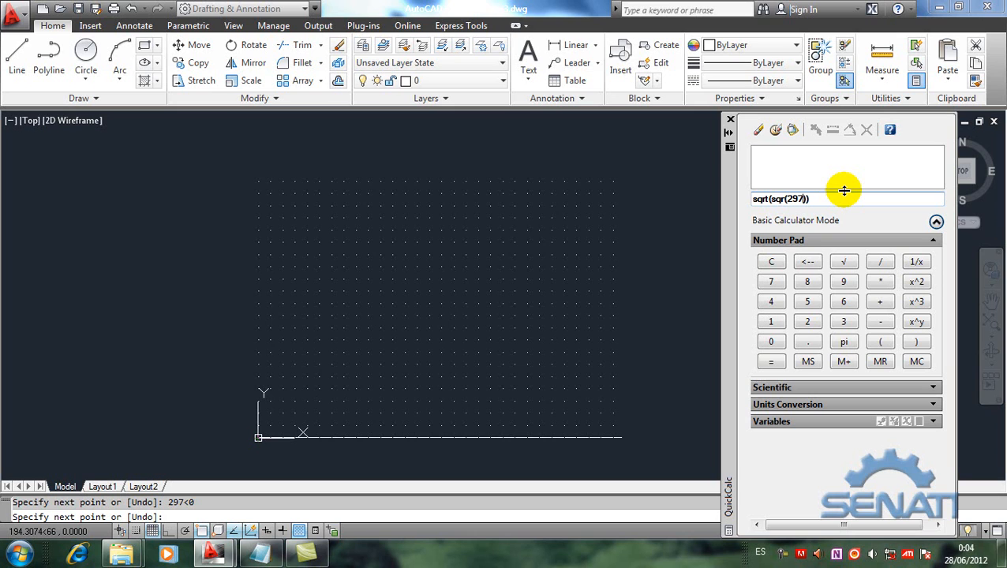
{"action": "key", "text": "Right"}
{"action": "type", "text": "+"}
{"action": "left_click", "coordinate": [916, 281]}
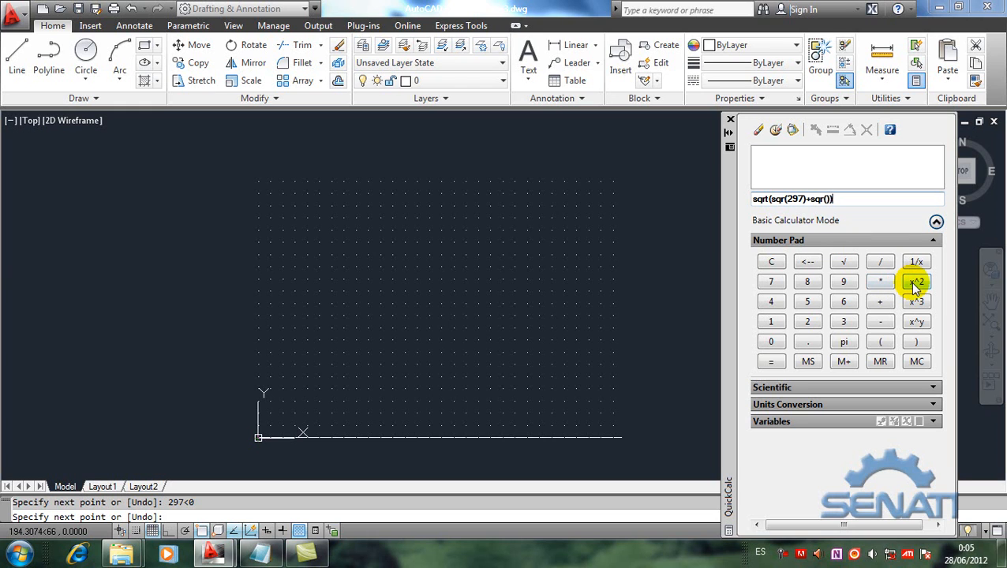
{"action": "type", "text": "210"}
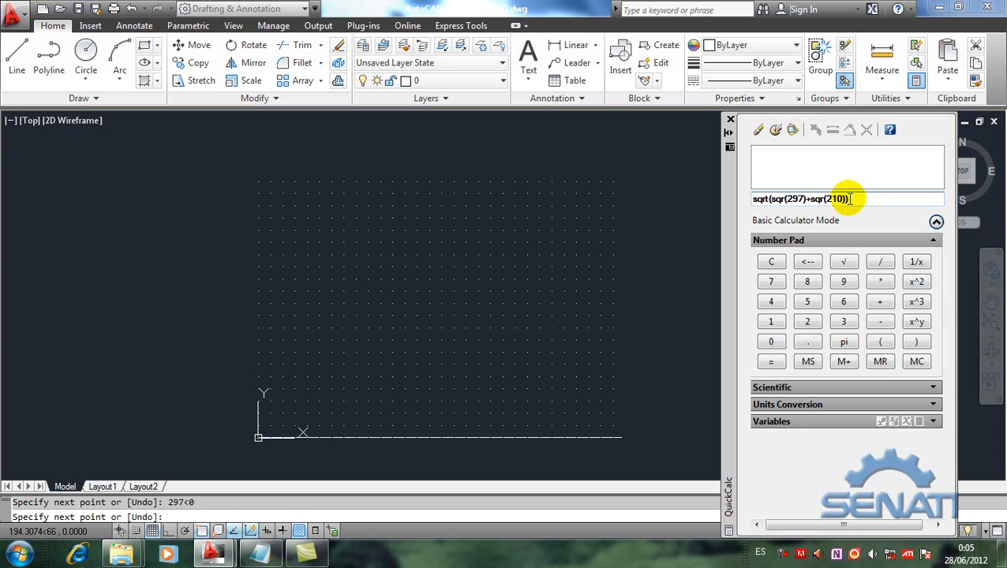
{"action": "key", "text": "Return"}
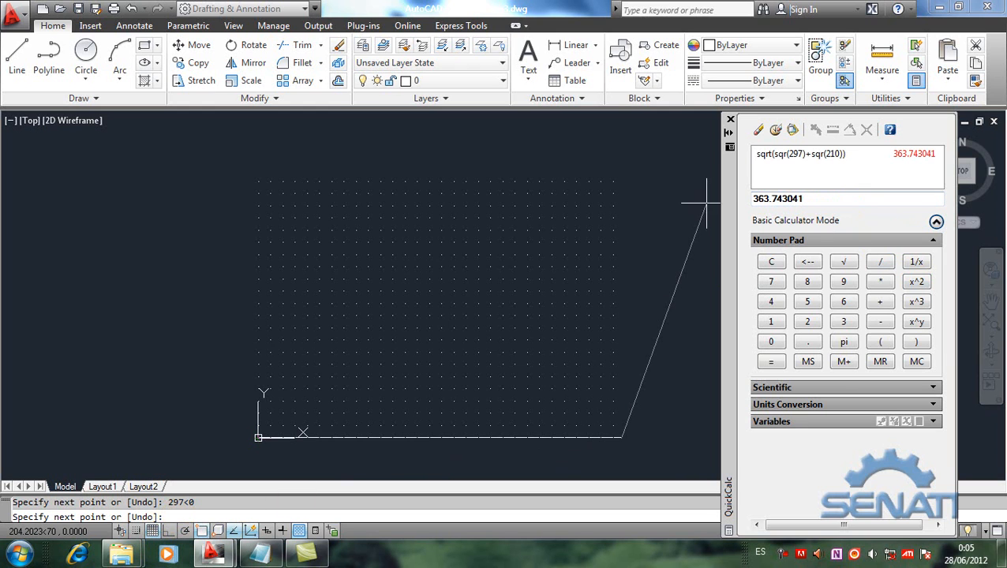
{"action": "left_click", "coordinate": [793, 133]}
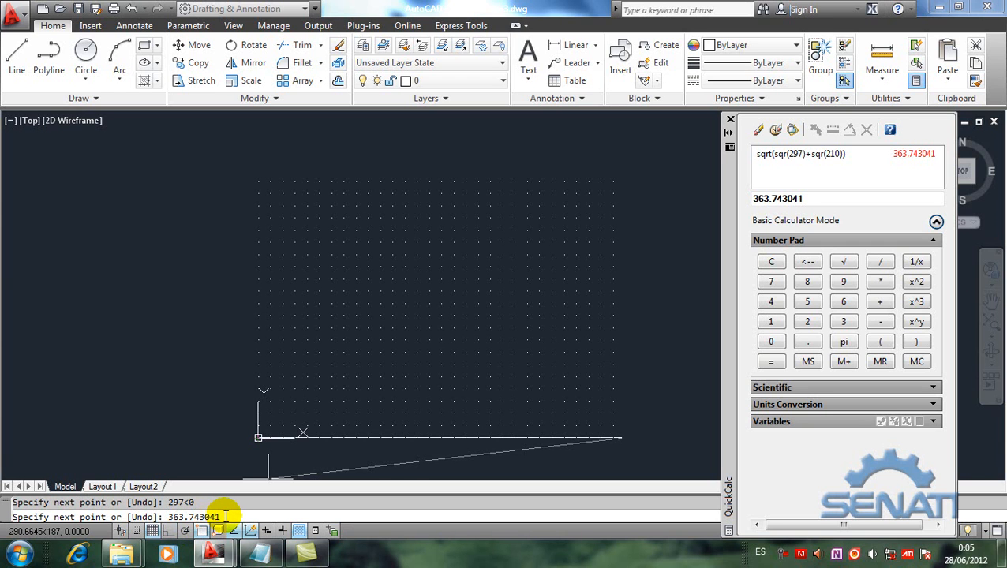
{"action": "type", "text": "<"}
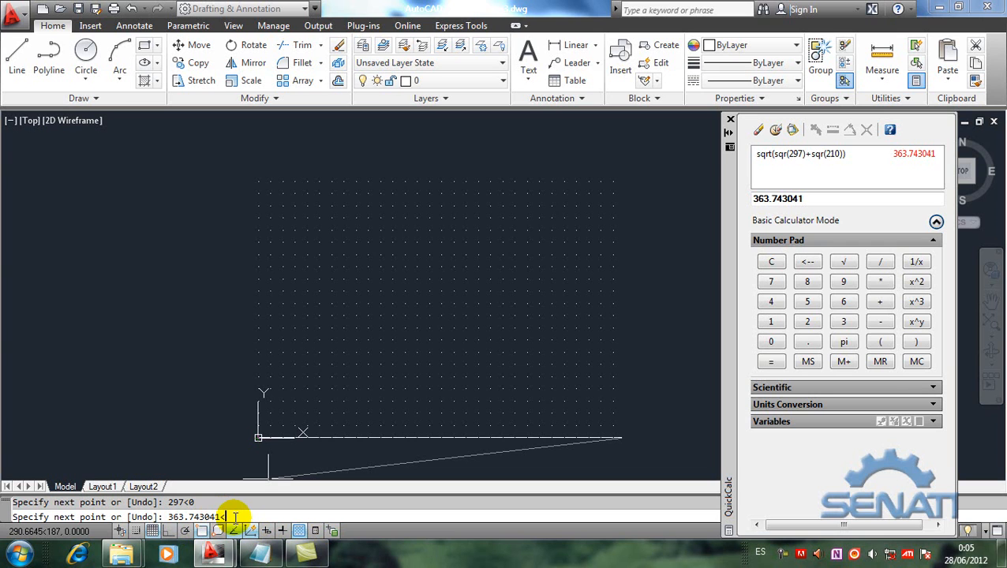
Step: Clear the calculator's entry and enter the arctangent expression atan(210/297) with the Scientific functions
{"action": "left_click", "coordinate": [758, 131]}
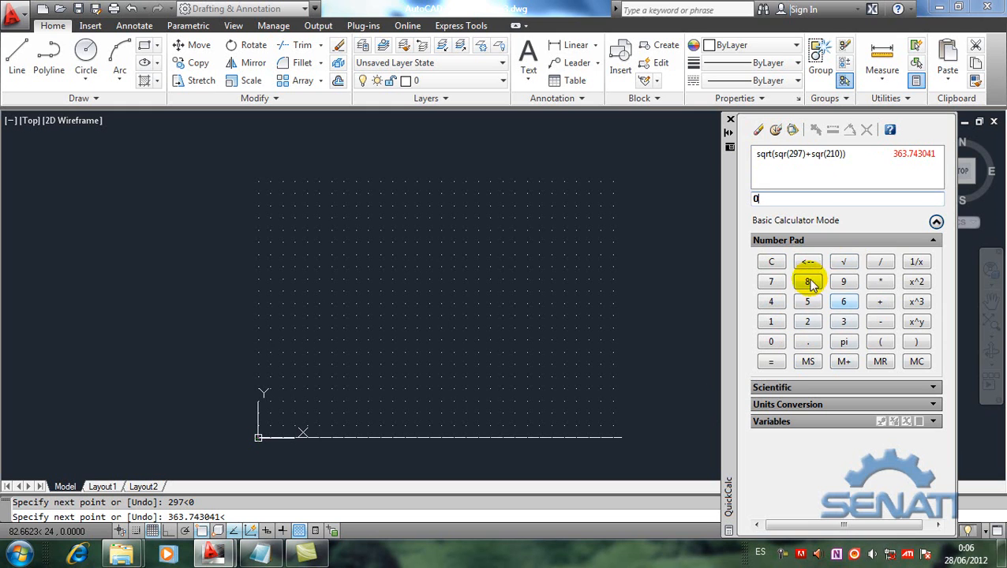
{"action": "left_click", "coordinate": [935, 242]}
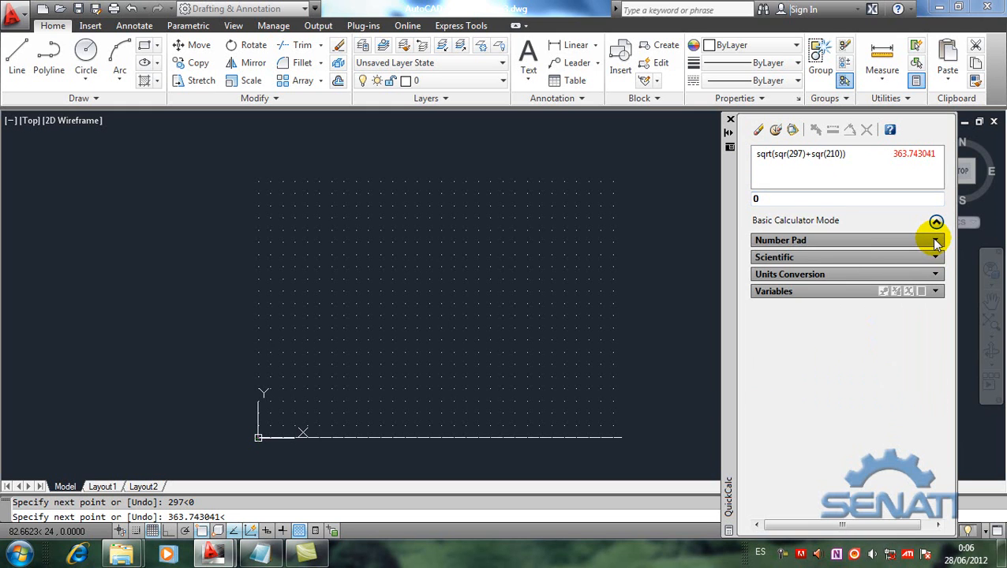
{"action": "left_click", "coordinate": [936, 259]}
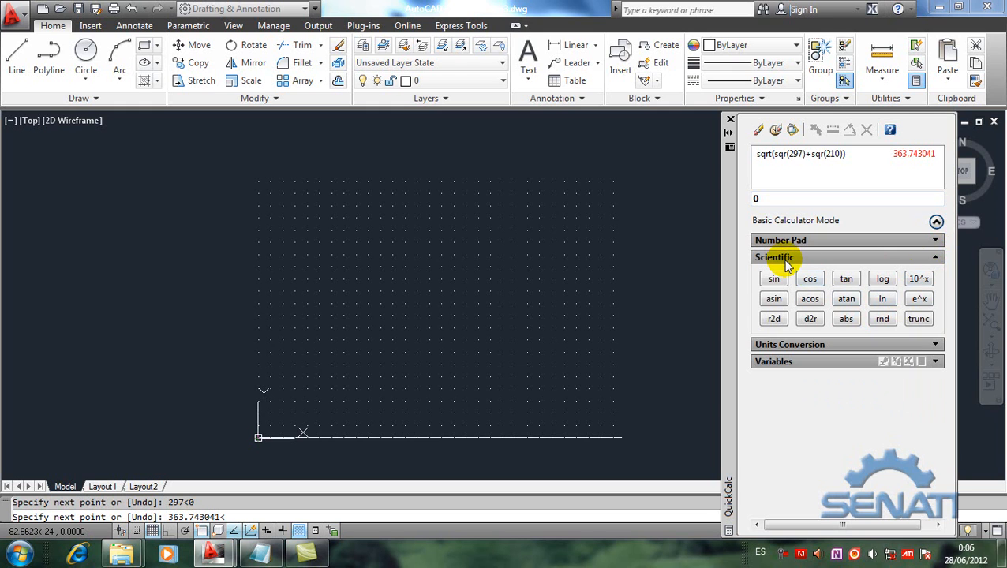
{"action": "left_click", "coordinate": [851, 301]}
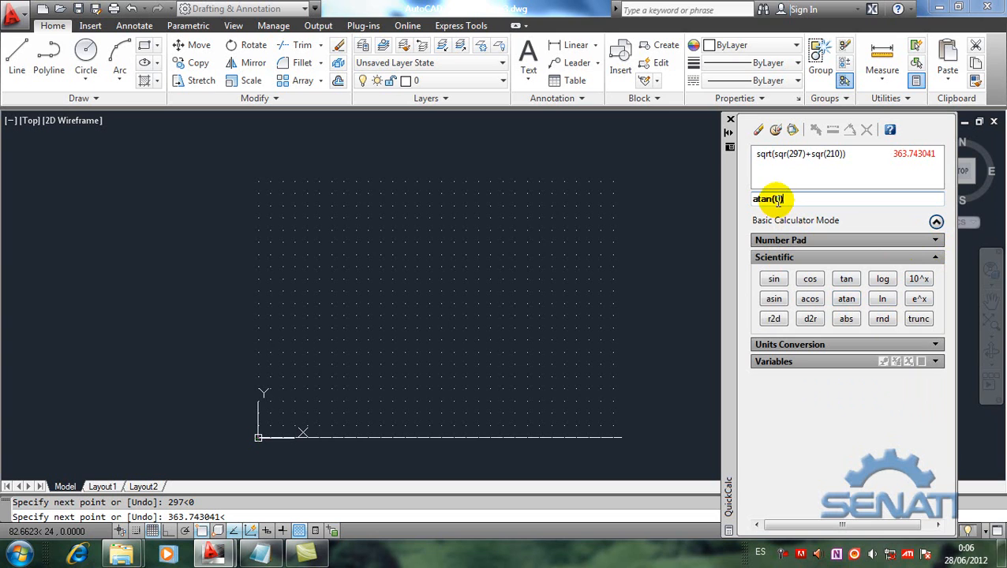
{"action": "key", "text": "BackSpace"}
{"action": "type", "text": "210"}
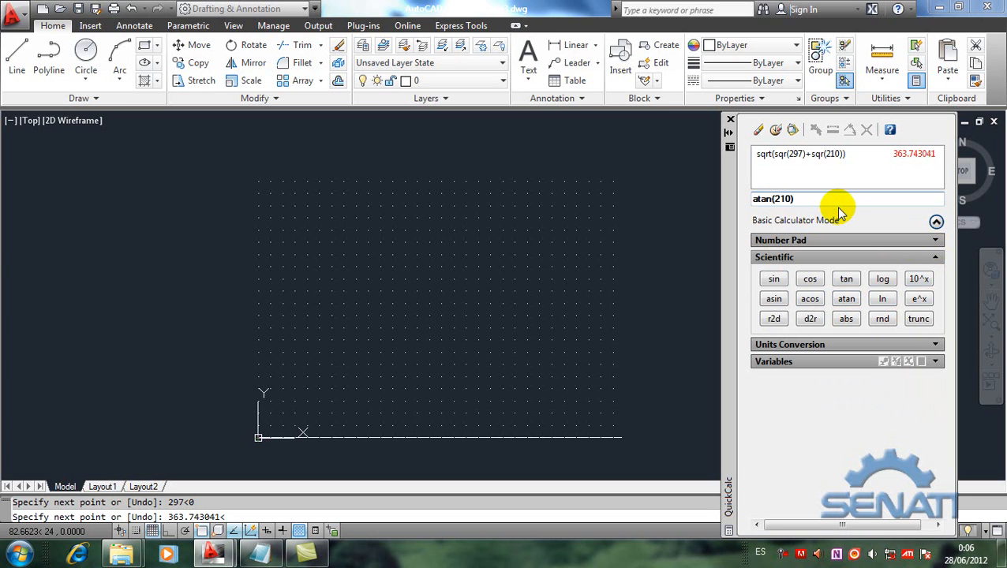
{"action": "type", "text": "/297"}
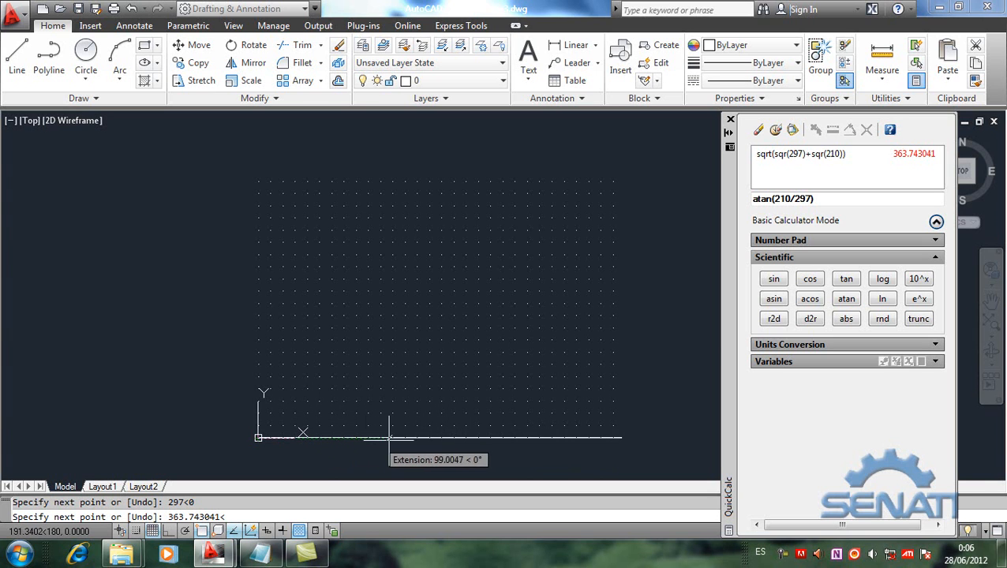
Step: Evaluate the arctangent and paste the result as the angle after the pending distance to place the sheet's upper-right corner
{"action": "left_click", "coordinate": [817, 198]}
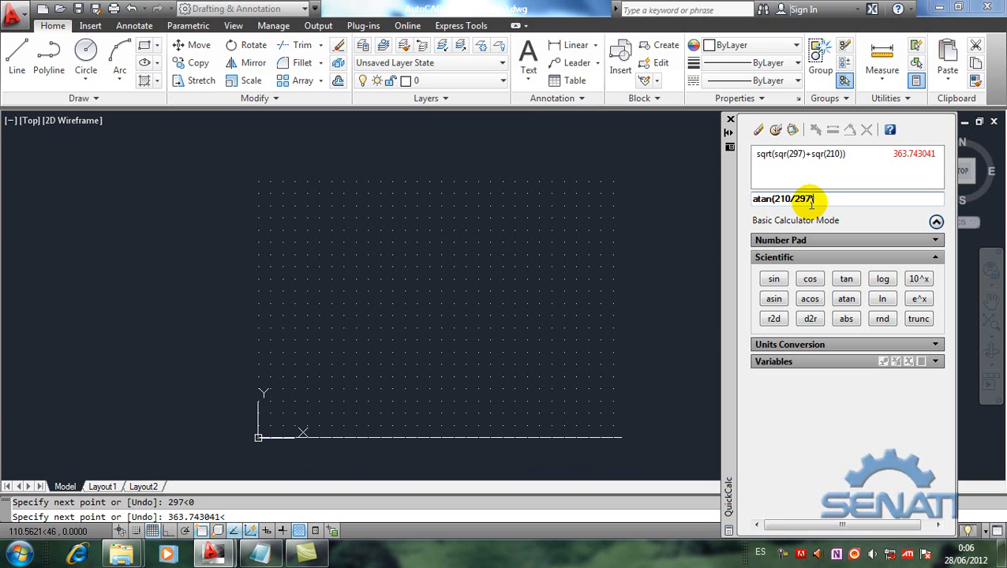
{"action": "key", "text": "Return"}
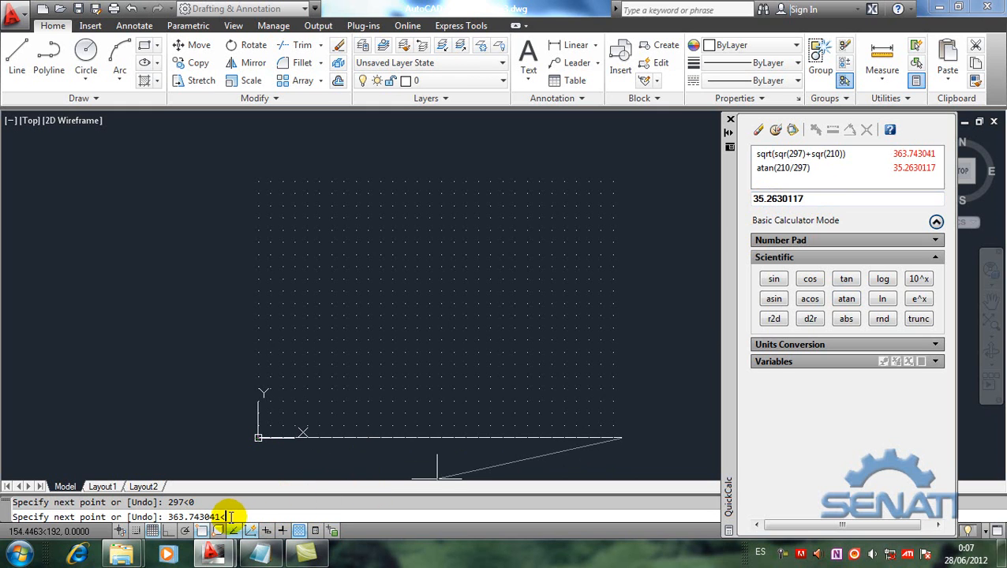
{"action": "left_click", "coordinate": [793, 132]}
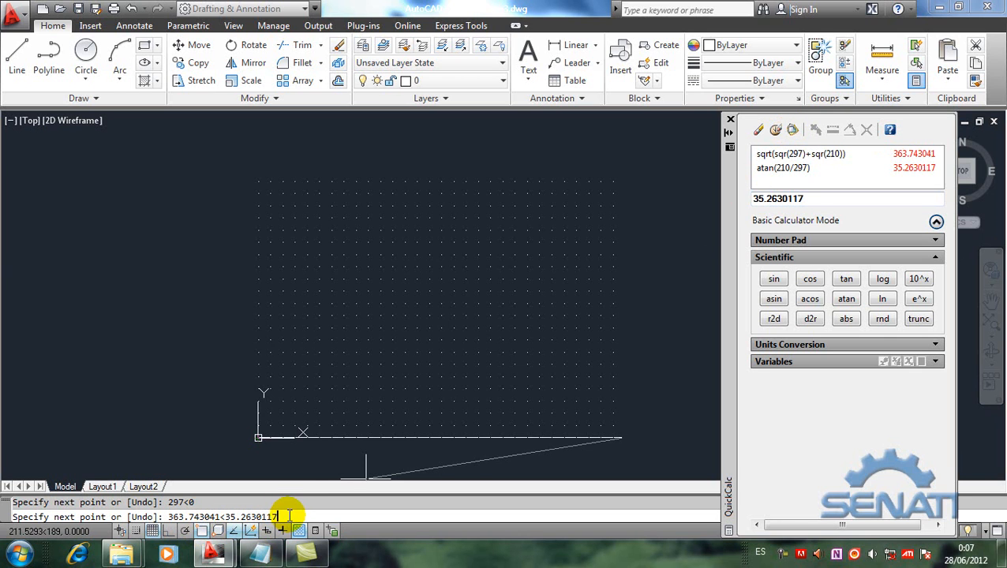
{"action": "key", "text": "Return"}
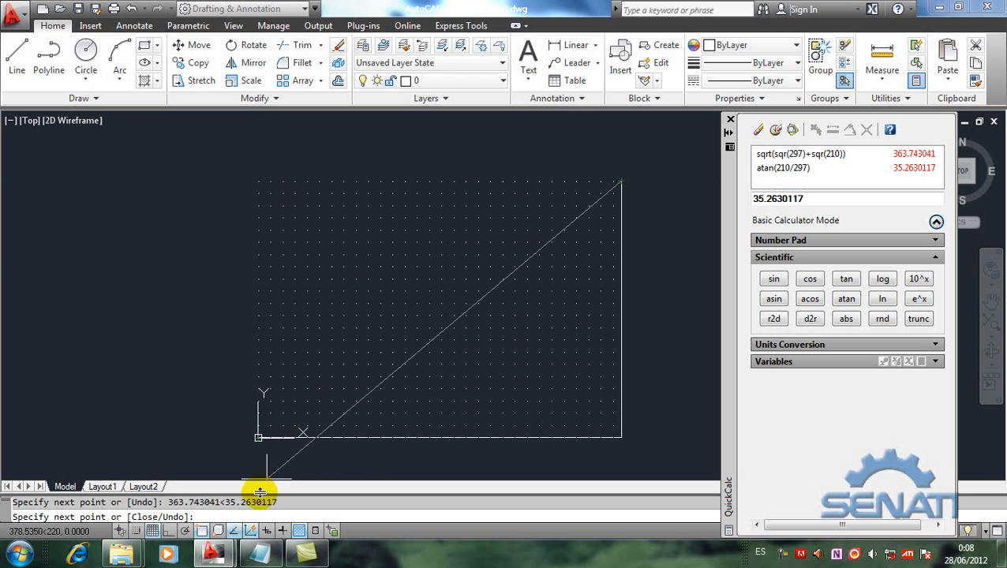
Step: Place the sheet's upper-left corner at 210<90 and close the rectangle back to its start point with c
{"action": "left_click", "coordinate": [251, 515]}
{"action": "type", "text": "210<90"}
{"action": "key", "text": "Return"}
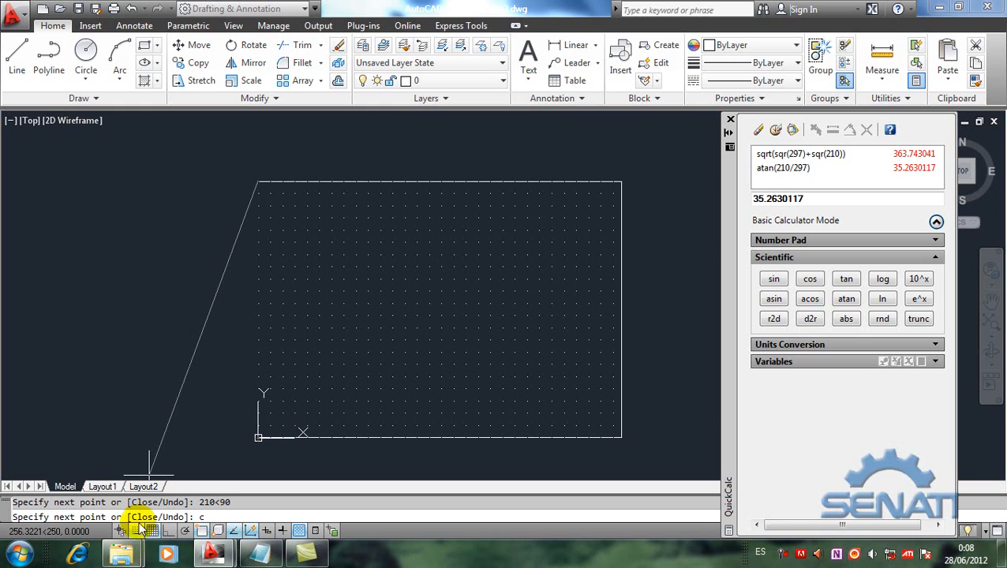
{"action": "key", "text": "Return"}
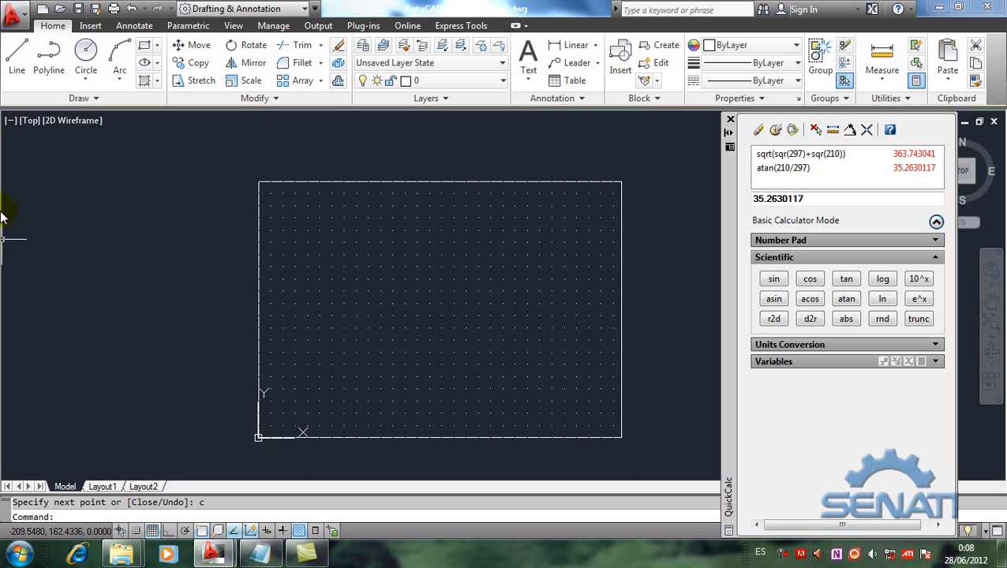
Step: Start a new drawing from the acadiso.dwt template
{"action": "left_click", "coordinate": [43, 9]}
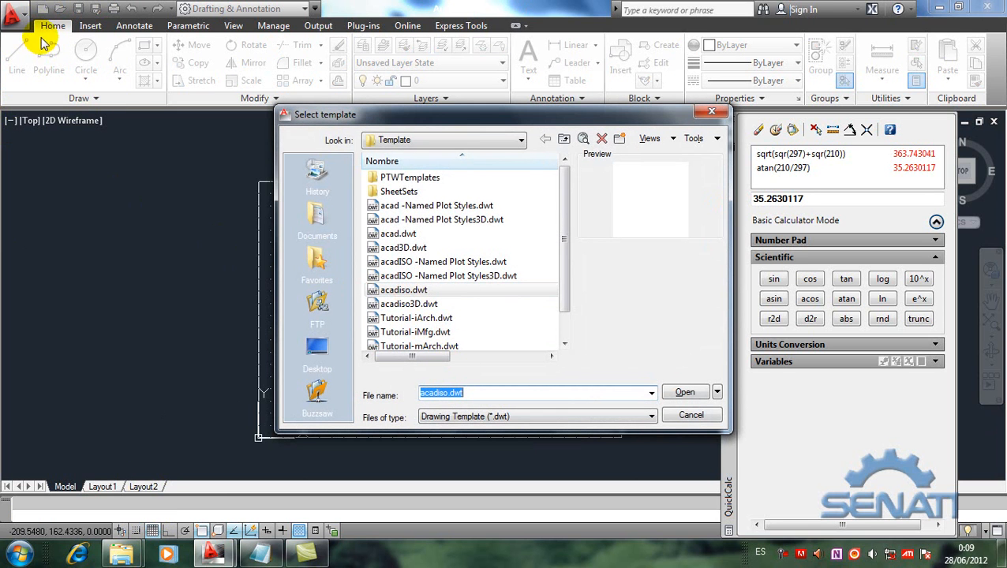
{"action": "left_click", "coordinate": [382, 292]}
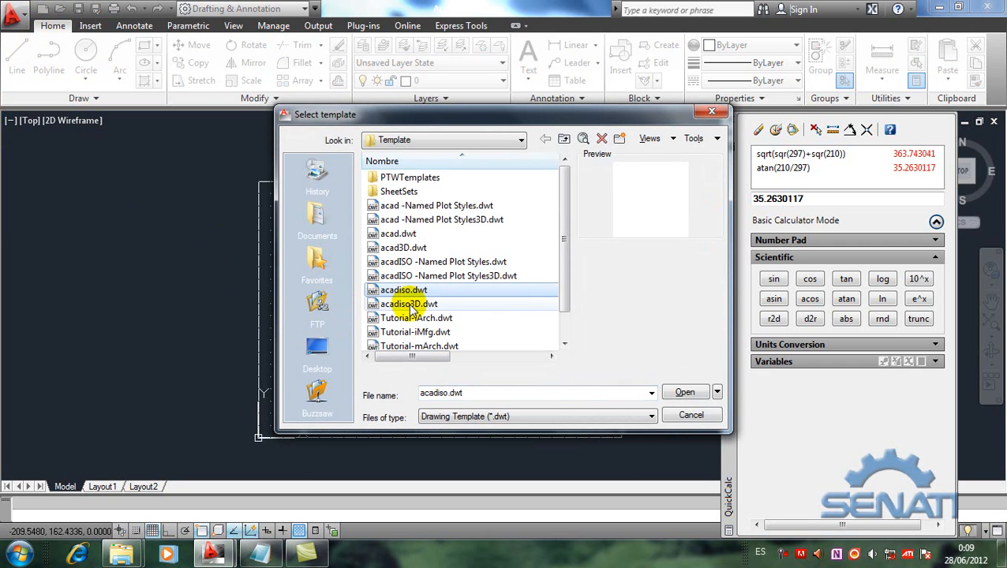
{"action": "left_click", "coordinate": [684, 393]}
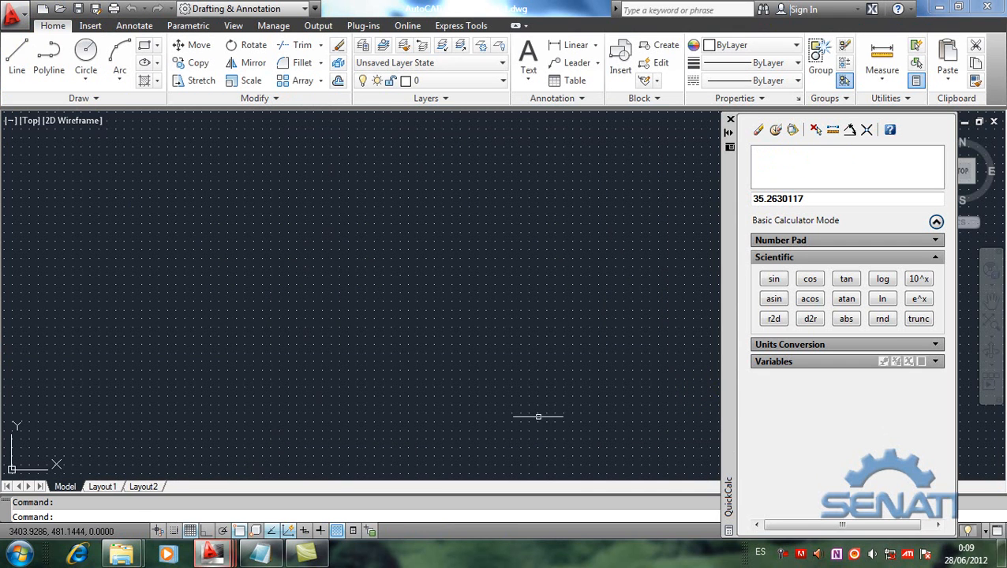
Step: Turn off the grid display beyond the drawing limits and fit the whole limits area in view
{"action": "right_click", "coordinate": [196, 532]}
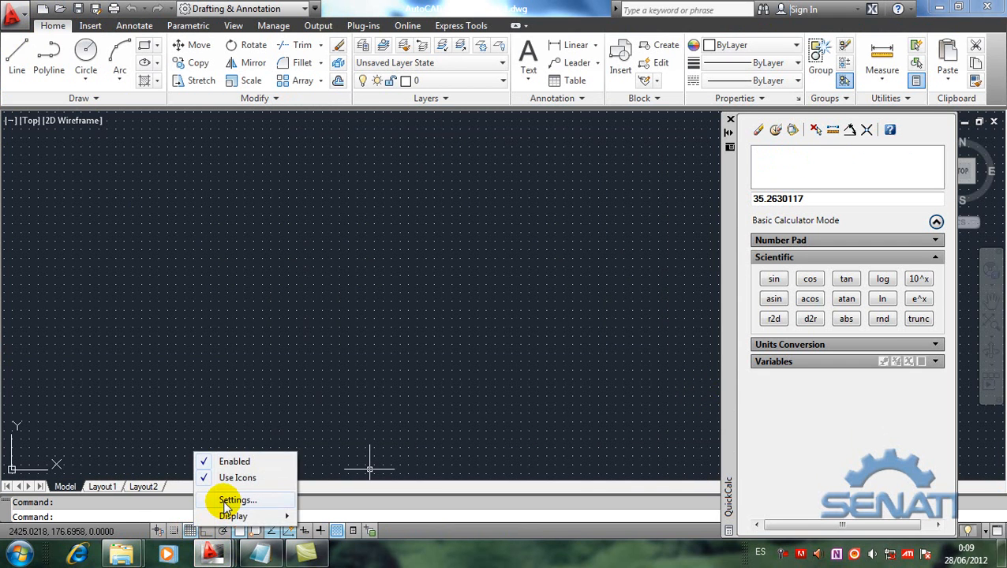
{"action": "left_click", "coordinate": [222, 498]}
{"action": "left_click", "coordinate": [521, 365]}
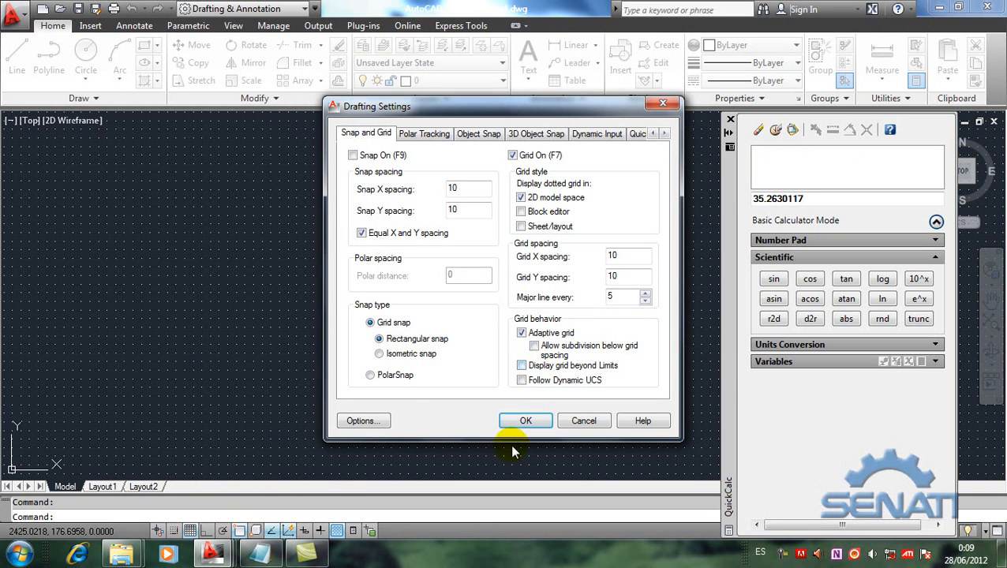
{"action": "left_click", "coordinate": [523, 423]}
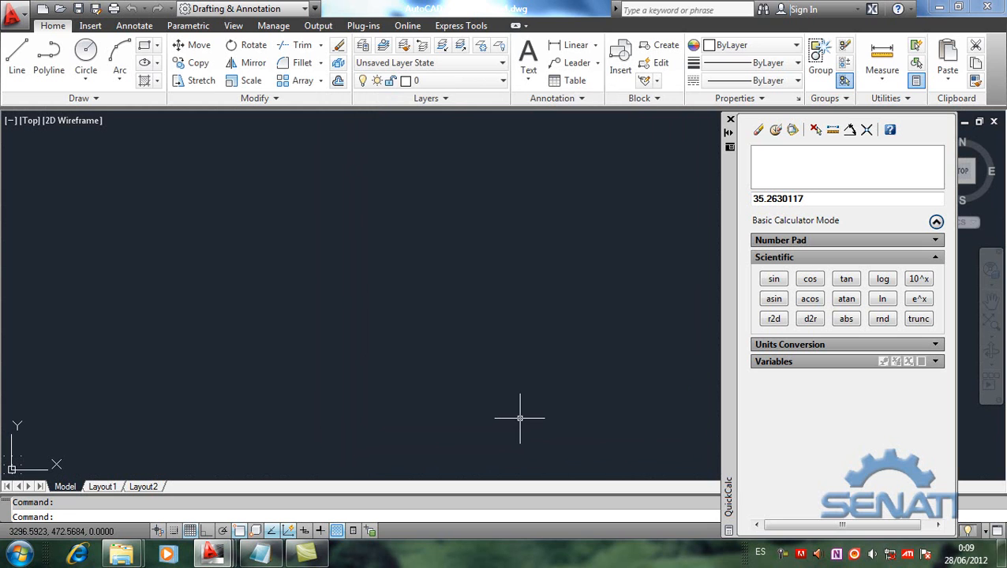
{"action": "key", "text": "Return"}
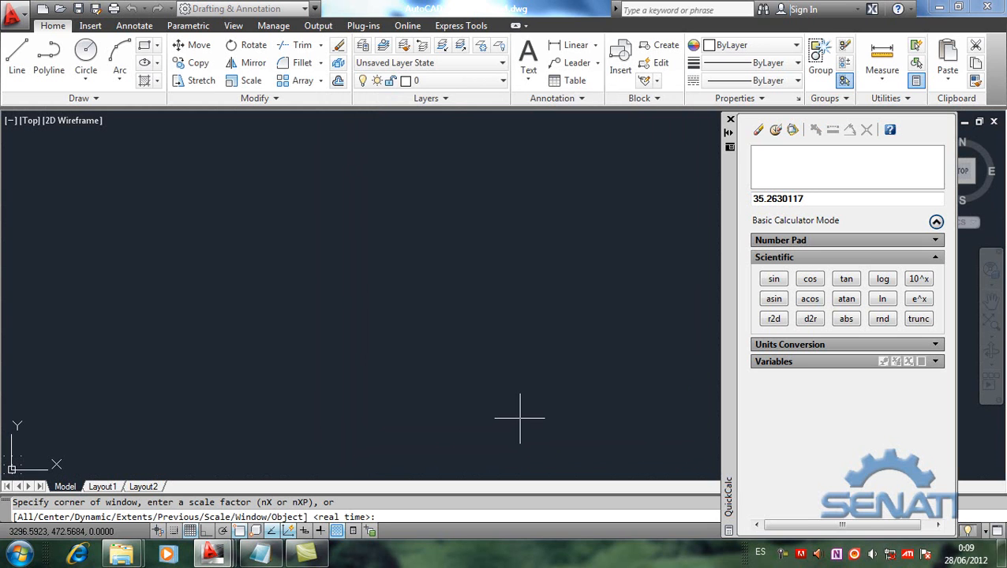
{"action": "key", "text": "Return"}
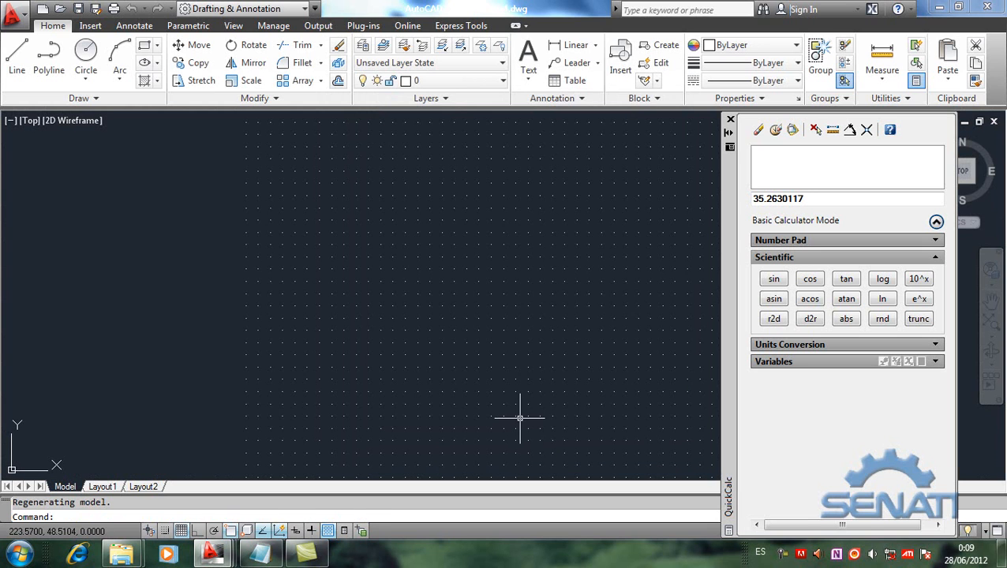
{"action": "middle_click_drag", "start_coordinate": [458, 334], "coordinate": [348, 337]}
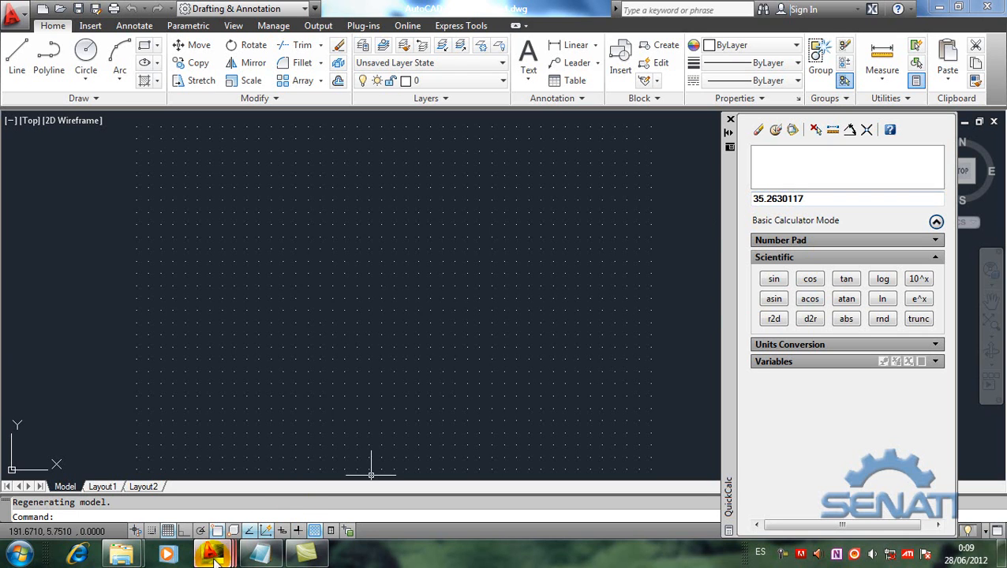
Step: Switch back to the drawing containing the A4 rectangle and clear QuickCalc's history and current entry
{"action": "mouse_move", "coordinate": [215, 557]}
{"action": "left_click", "coordinate": [248, 483]}
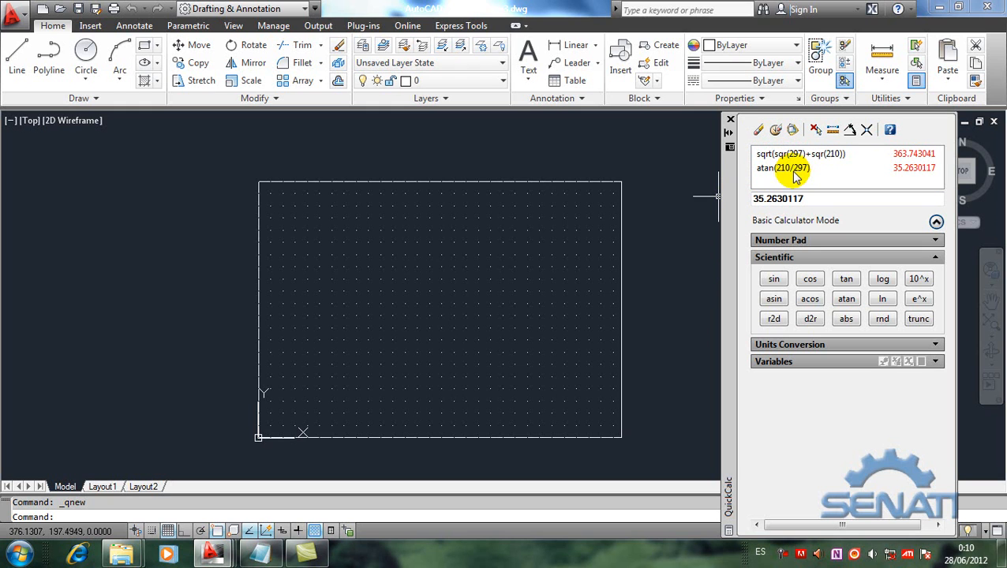
{"action": "left_click", "coordinate": [776, 131]}
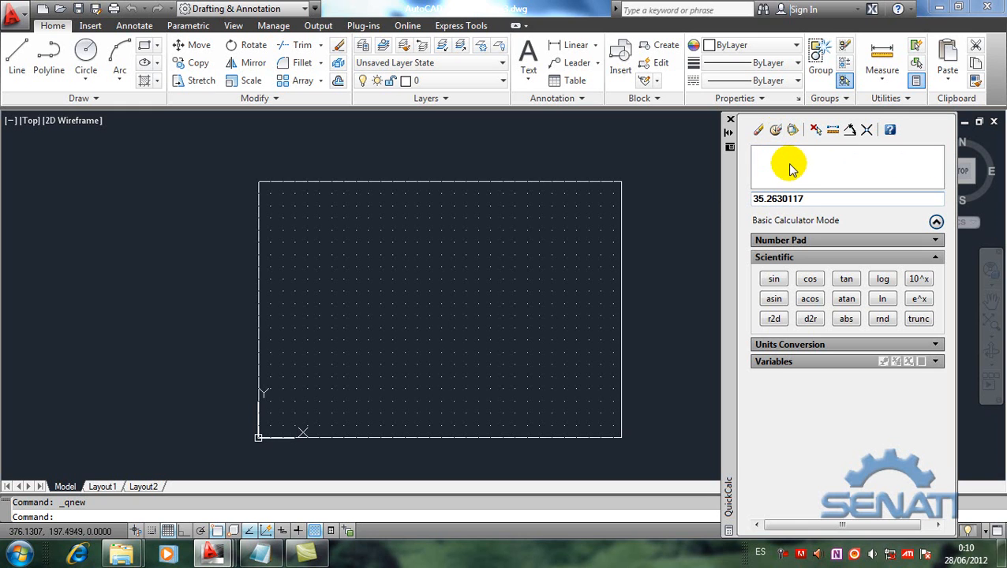
{"action": "left_click", "coordinate": [758, 131]}
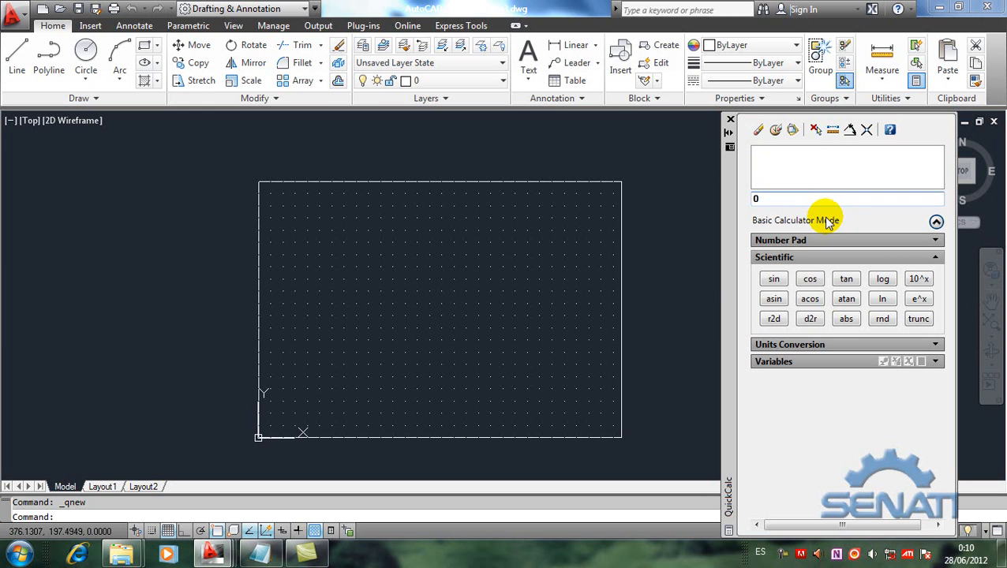
Step: Switch to the Notepad notes and remove the surplus blank line by the b.2)Relativo heading
{"action": "left_click", "coordinate": [259, 552]}
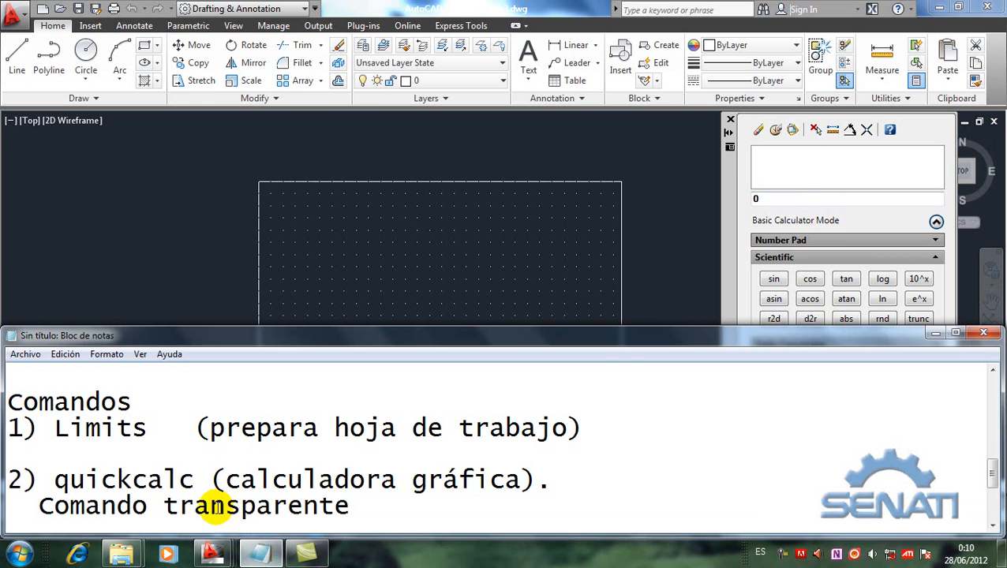
{"action": "scroll", "coordinate": [202, 479], "scroll_direction": "up", "scroll_amount": 5}
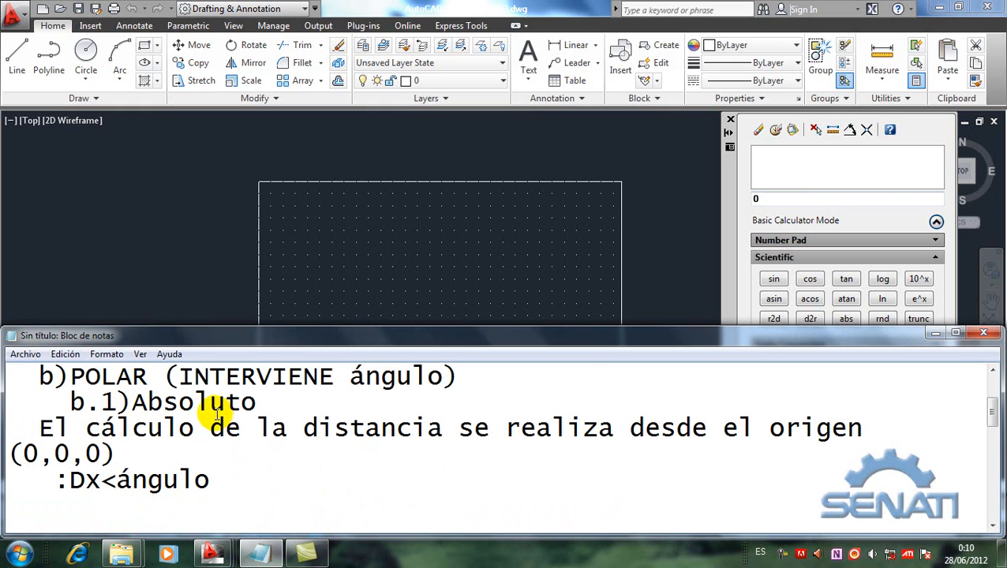
{"action": "left_click", "coordinate": [183, 505]}
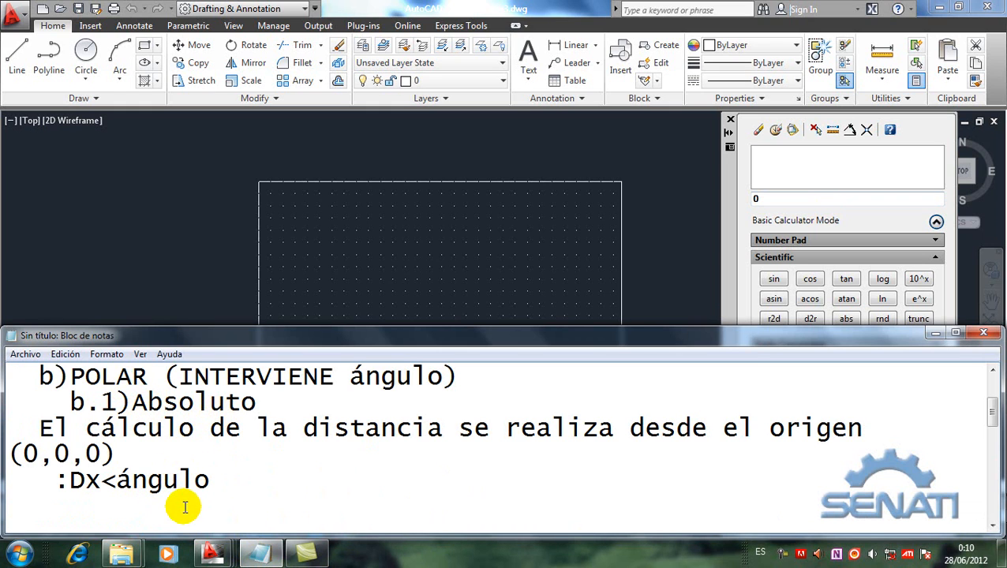
{"action": "key", "text": "Down"}
{"action": "key", "text": "Down"}
{"action": "key", "text": "Up"}
{"action": "key", "text": "Delete"}
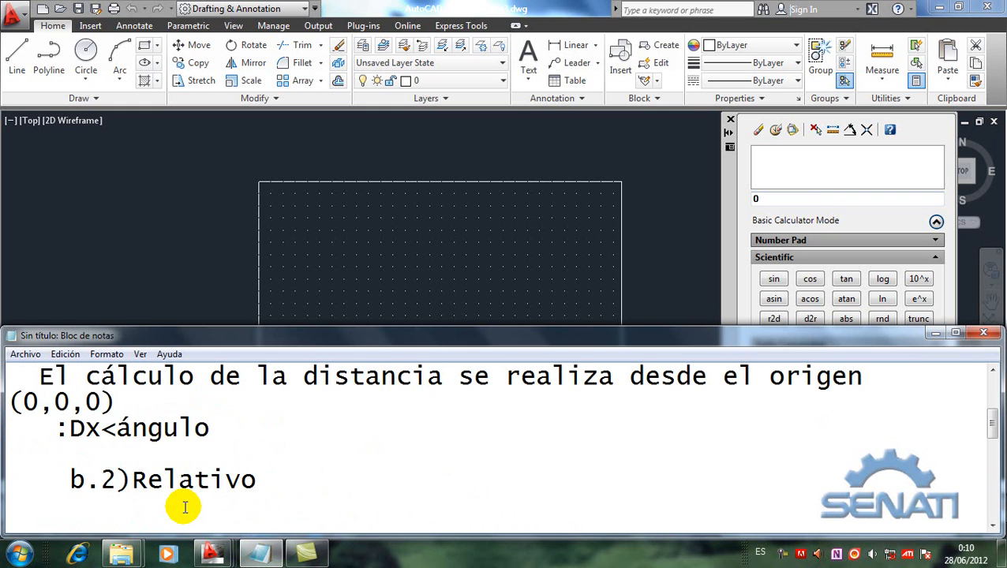
Step: Under b.2)Relativo, write "El cálculo de la distancia se realiza donde se queda el último punto."
{"action": "key", "text": "Down"}
{"action": "type", "text": "El cá"}
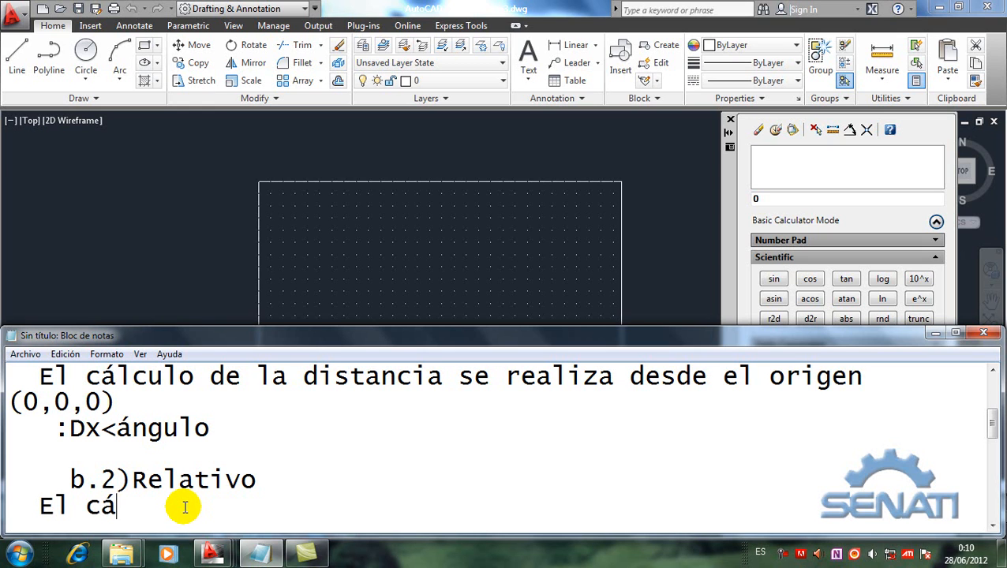
{"action": "type", "text": "lculos"}
{"action": "key", "text": "BackSpace"}
{"action": "type", "text": "de la"}
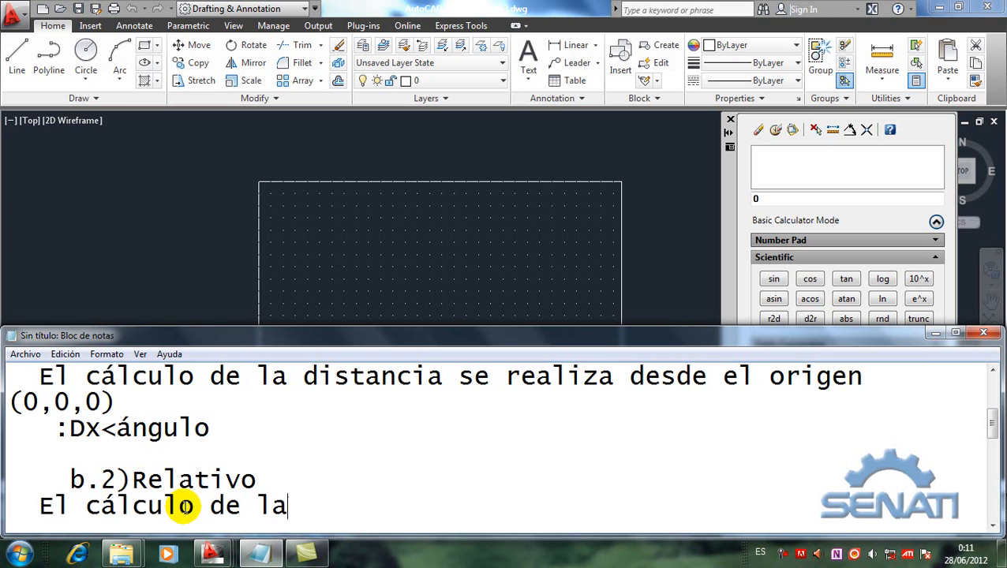
{"action": "type", "text": " distancia se realiza"}
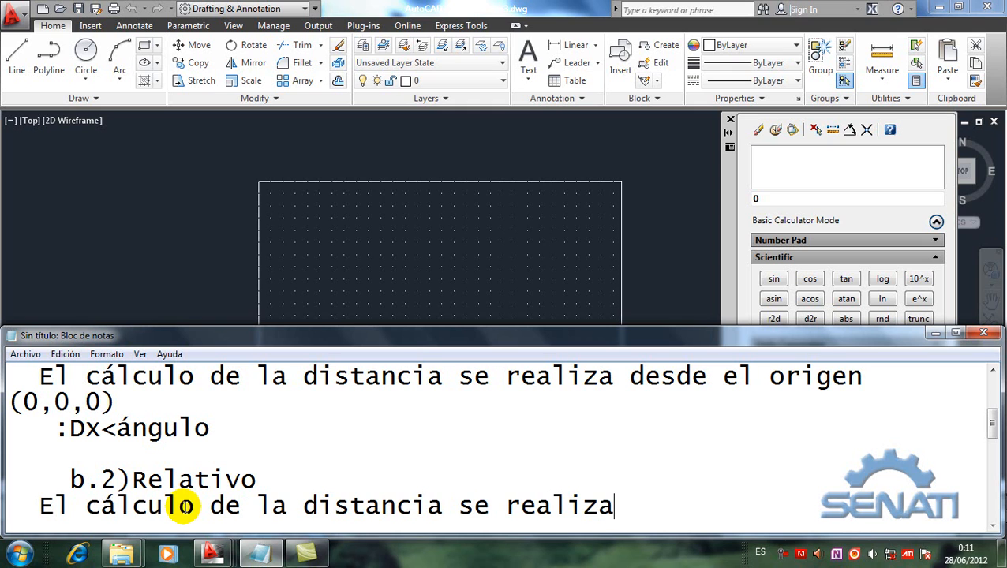
{"action": "type", "text": " donde se queda el último punto."}
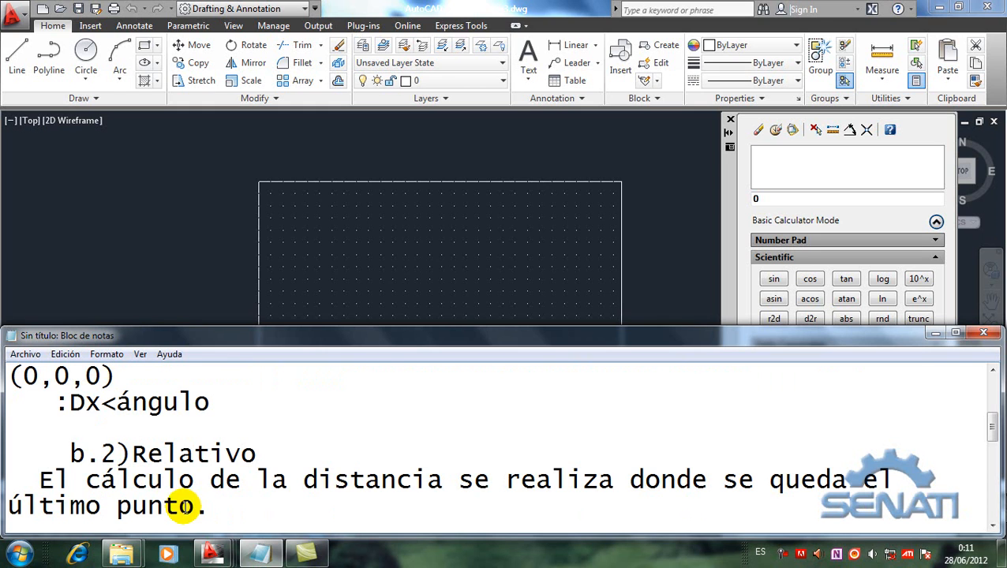
Step: Begin the relative polar format on a new line below that explanation with ":@D"
{"action": "key", "text": "Return"}
{"action": "type", "text": ":"}
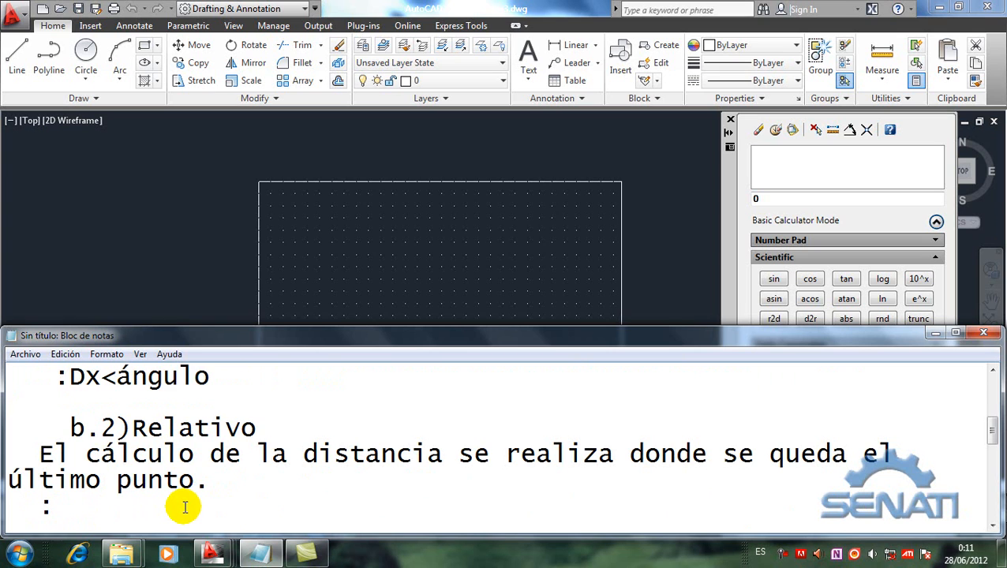
{"action": "type", "text": "@"}
{"action": "type", "text": "D"}
Step: Replace Dx with Dist in the absolute polar format line so it reads ":Dist<ángulo"
{"action": "key", "text": "Up"}
{"action": "key", "text": "Up"}
{"action": "key", "text": "Up"}
{"action": "key", "text": "Up"}
{"action": "key", "text": "Right"}
{"action": "key", "text": "Right"}
{"action": "key", "text": "Right"}
{"action": "key", "text": "Right"}
{"action": "key", "text": "Right"}
{"action": "key", "text": "Delete"}
{"action": "type", "text": "is"}
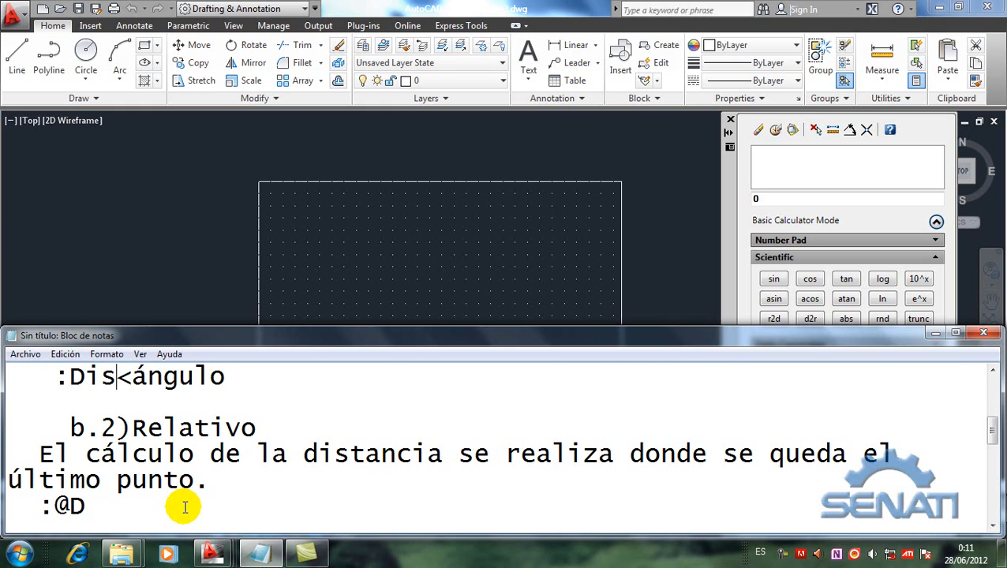
{"action": "type", "text": "t"}
{"action": "key", "text": "Down"}
{"action": "key", "text": "Down"}
{"action": "key", "text": "Down"}
{"action": "key", "text": "Down"}
{"action": "key", "text": "Down"}
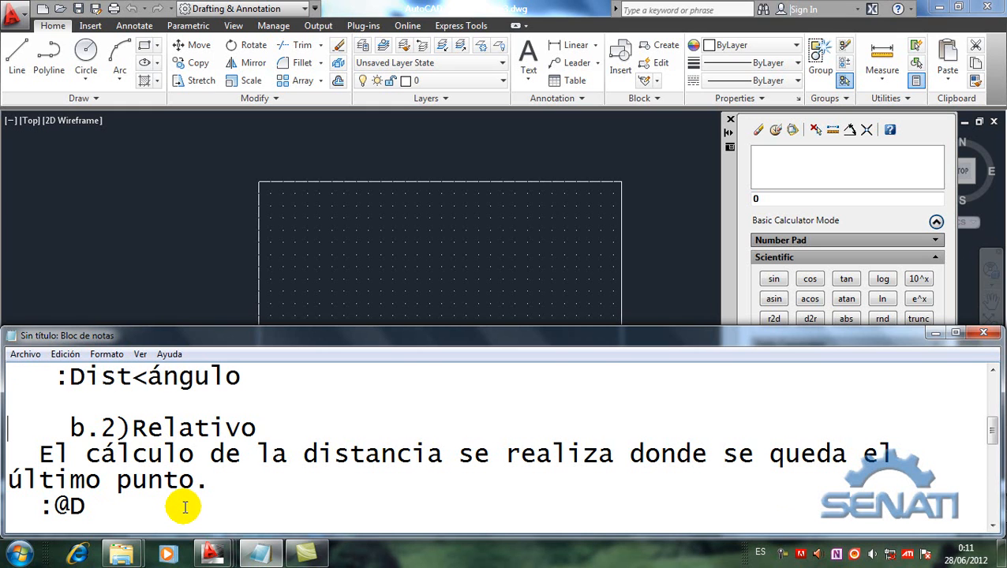
{"action": "type", "text": "ist<á"}
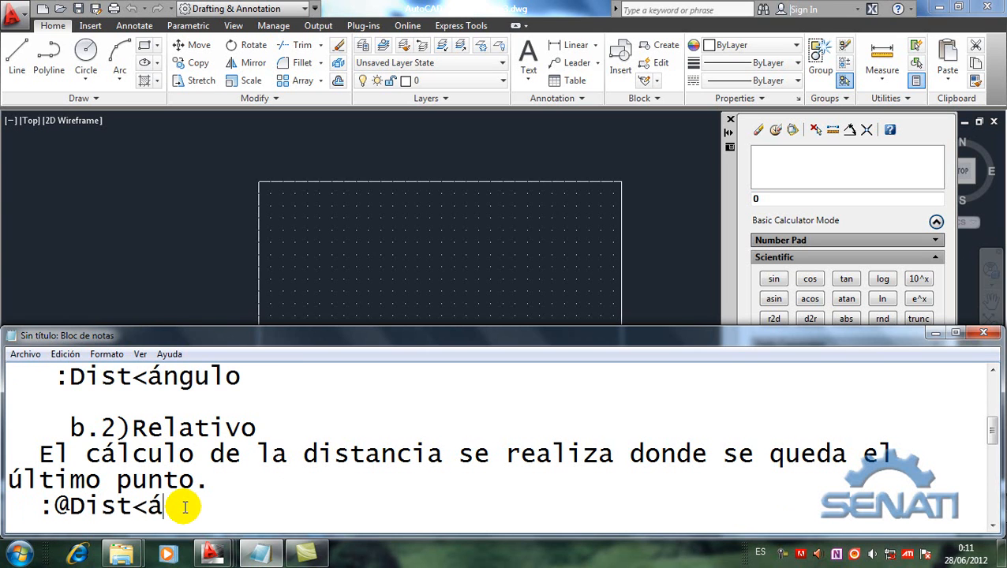
{"action": "type", "text": "ngulo"}
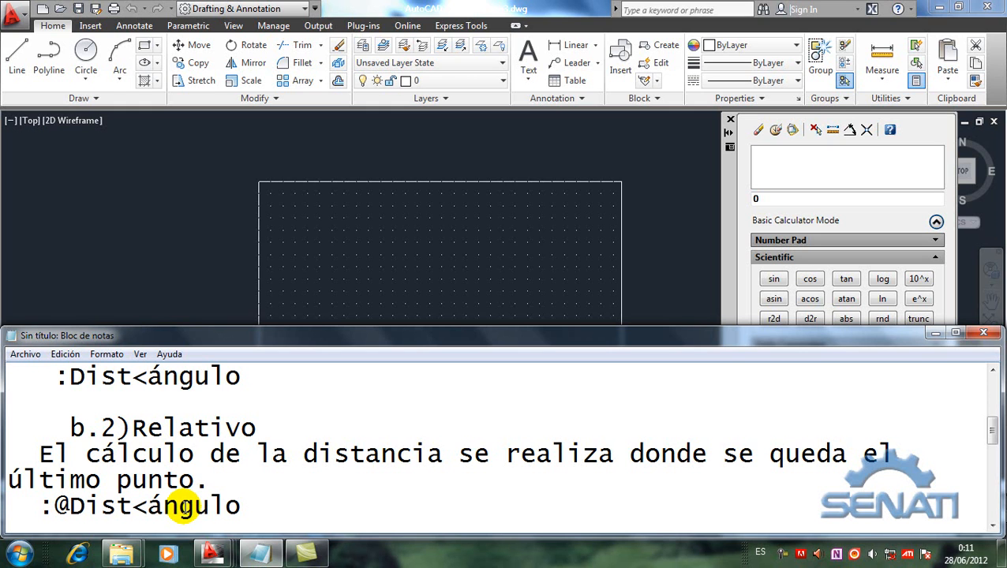
{"action": "key", "text": "Return"}
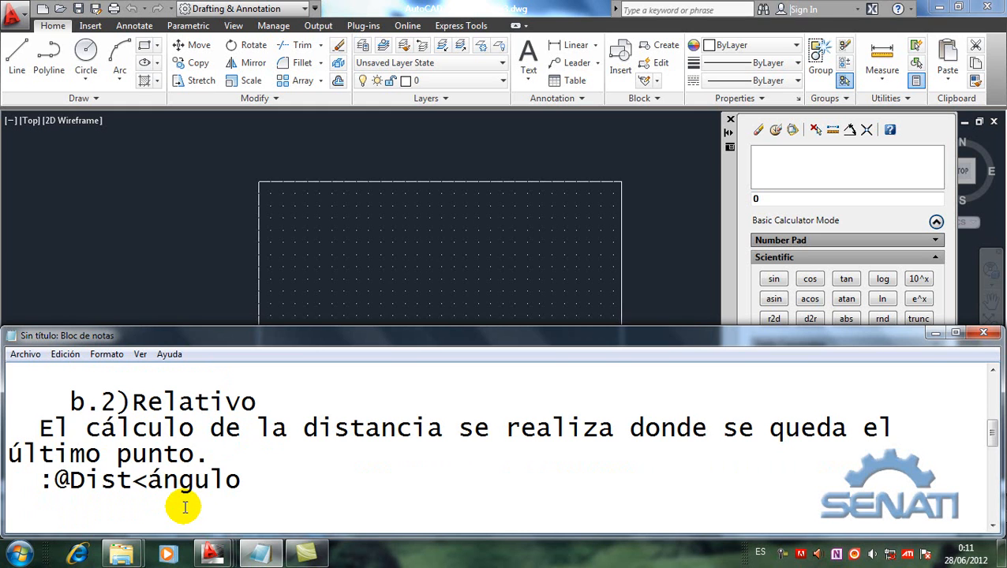
Step: Switch back to the AutoCAD drawing and try a crossing window selection over the rectangle, clearing the selection at the end
{"action": "left_click", "coordinate": [199, 277]}
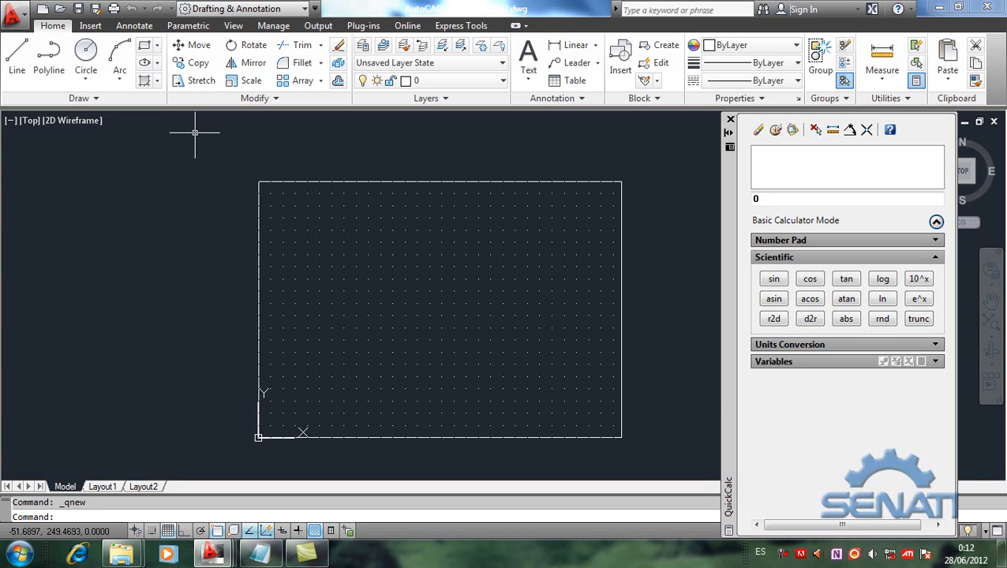
{"action": "left_click", "coordinate": [652, 458]}
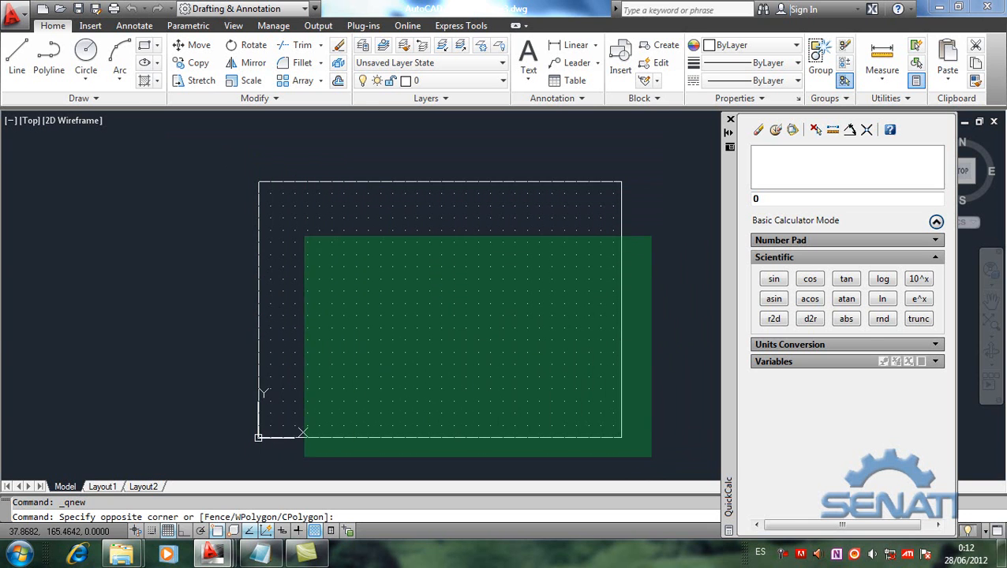
{"action": "left_click", "coordinate": [323, 156]}
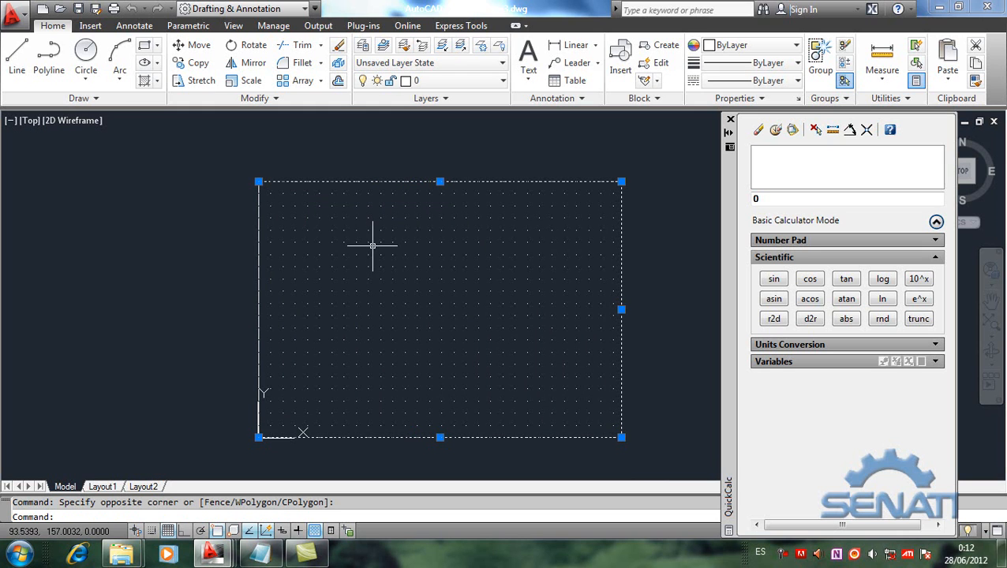
{"action": "key", "text": "Escape"}
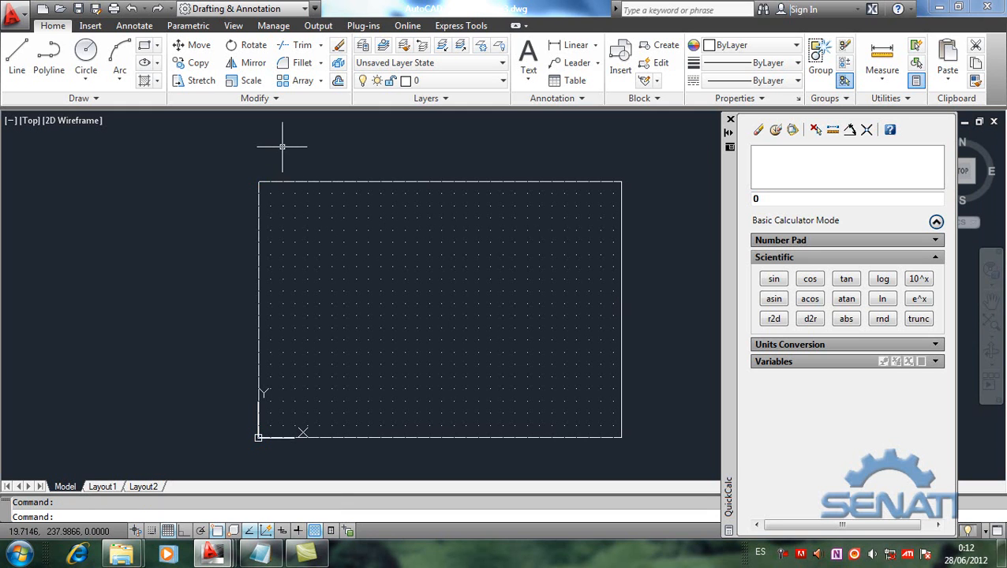
Step: Try Erase with the Crossing option (c) on the rectangle's upper, lower and left sides, and cancel the command
{"action": "left_click", "coordinate": [338, 49]}
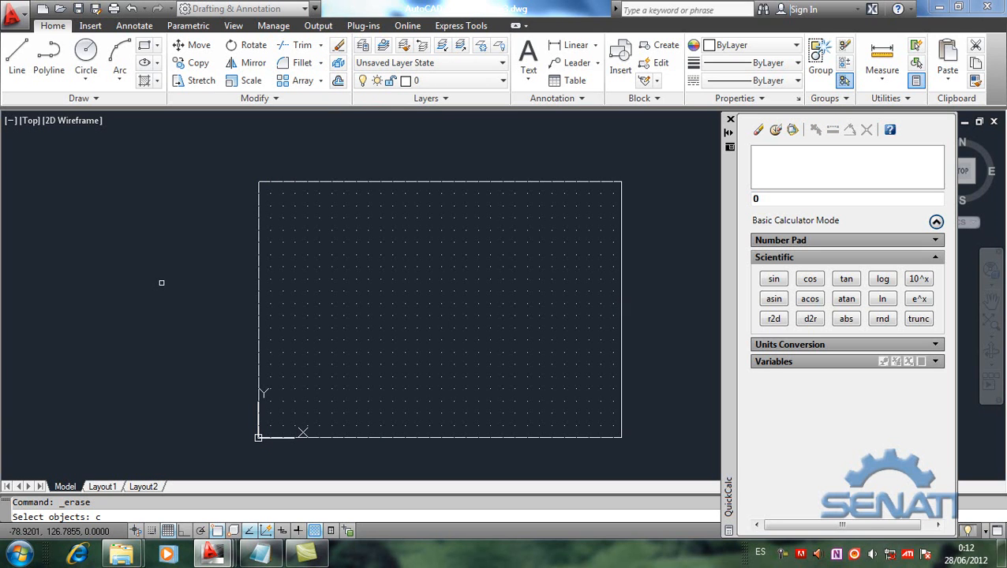
{"action": "key", "text": "Return"}
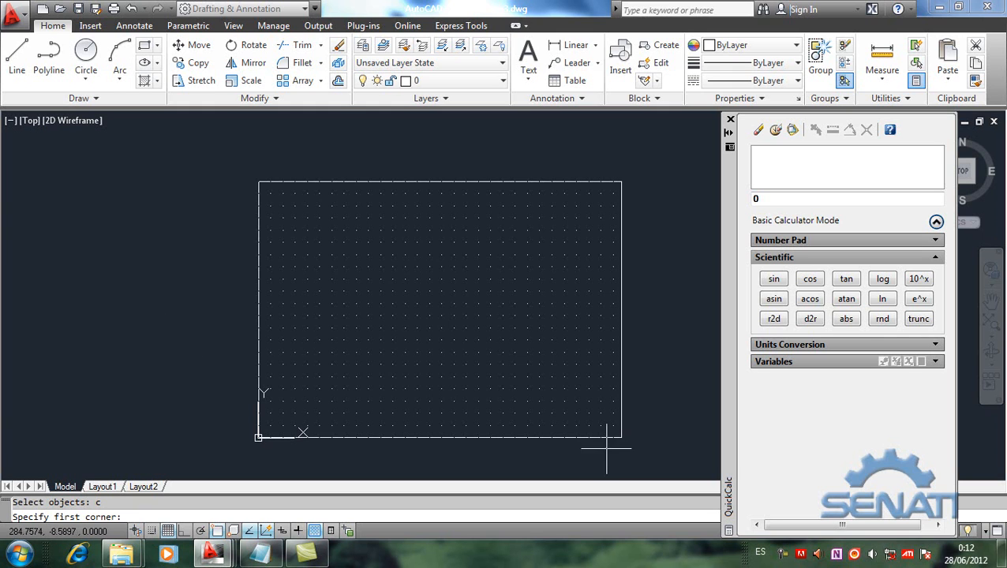
{"action": "left_click", "coordinate": [217, 150]}
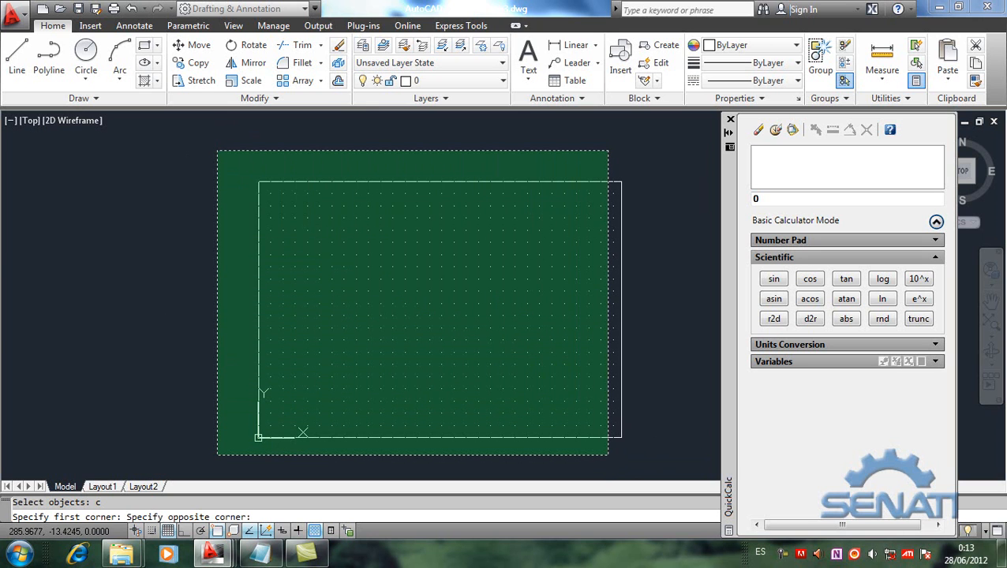
{"action": "left_click", "coordinate": [607, 455]}
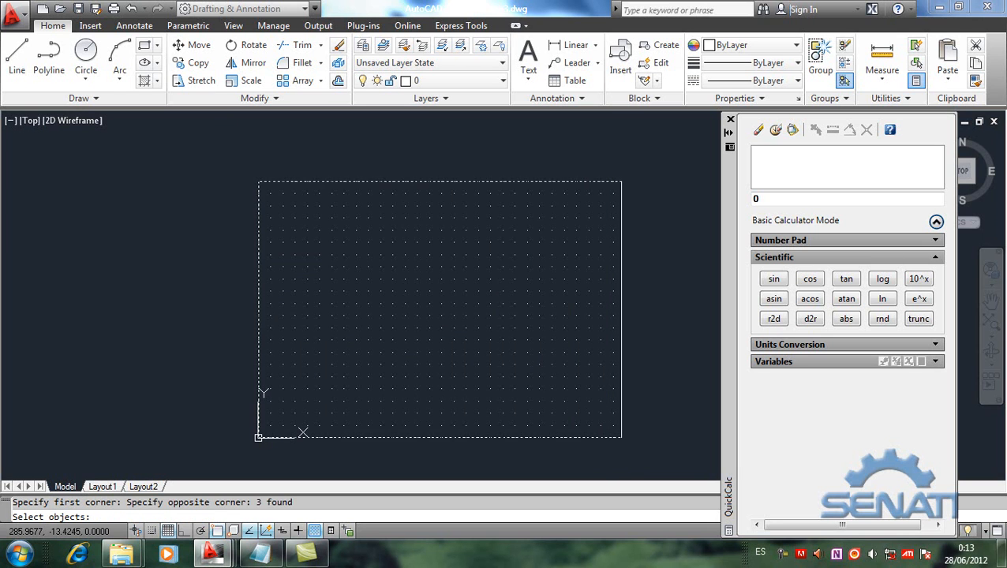
{"action": "key", "text": "Escape"}
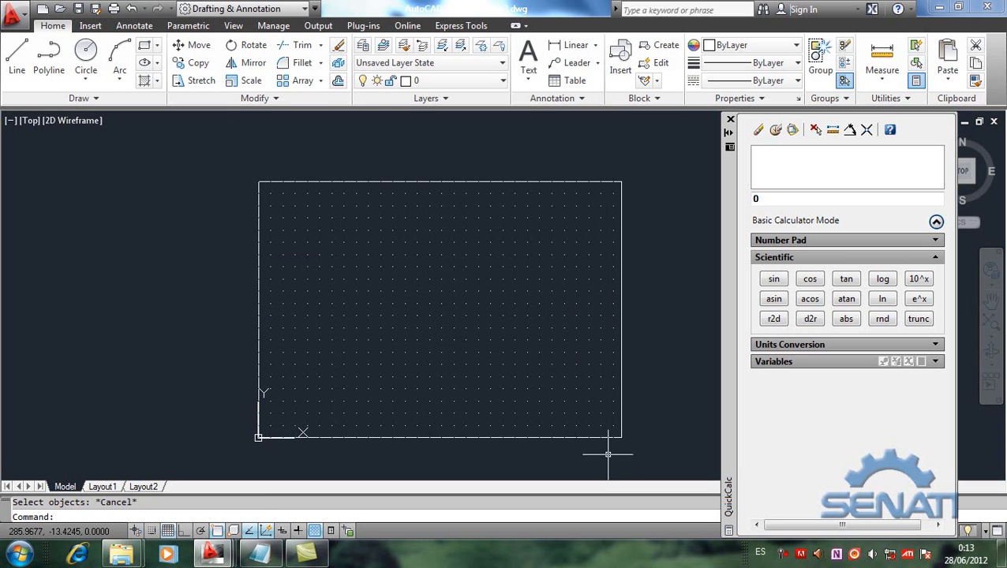
Step: Erase all four sides of the rectangle using the Crossing option (c) with a window around the whole shape
{"action": "left_click", "coordinate": [336, 45]}
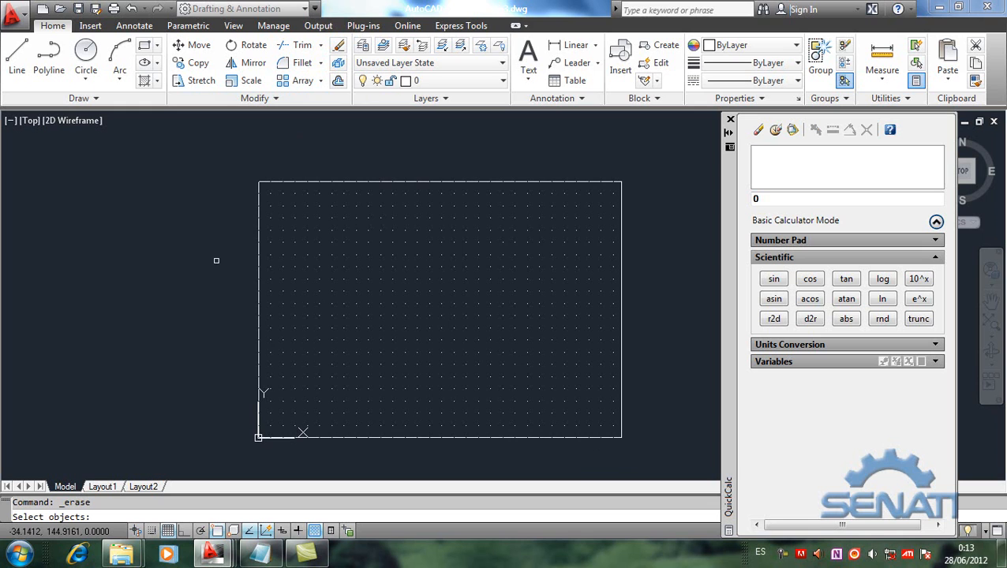
{"action": "type", "text": "c"}
{"action": "key", "text": "Return"}
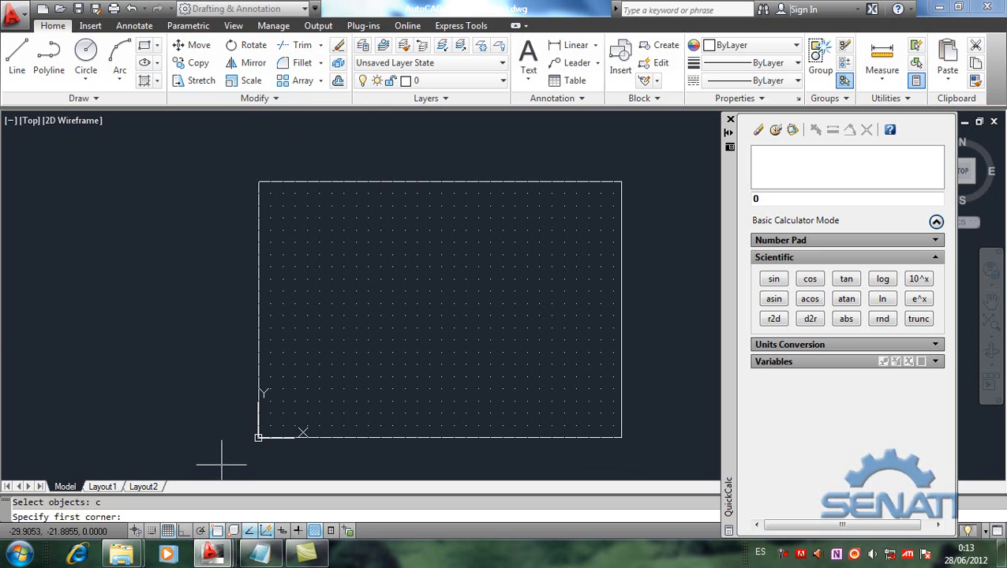
{"action": "left_click", "coordinate": [655, 461]}
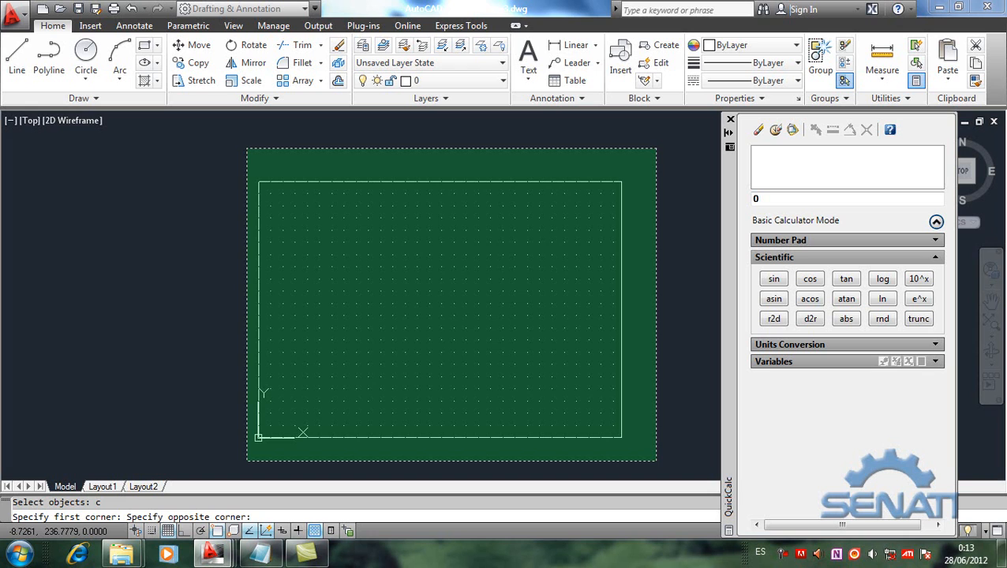
{"action": "left_click", "coordinate": [247, 148]}
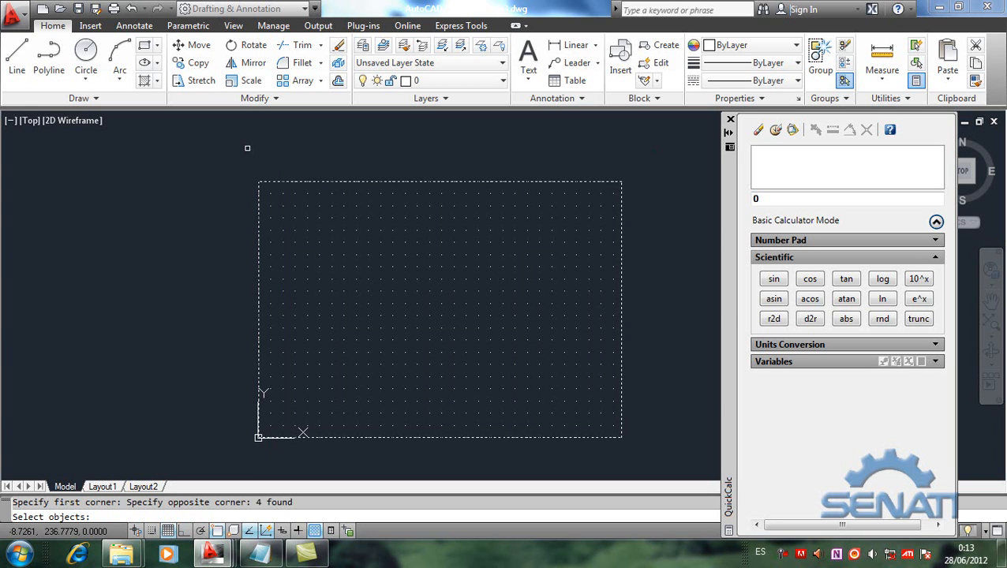
{"action": "key", "text": "Return"}
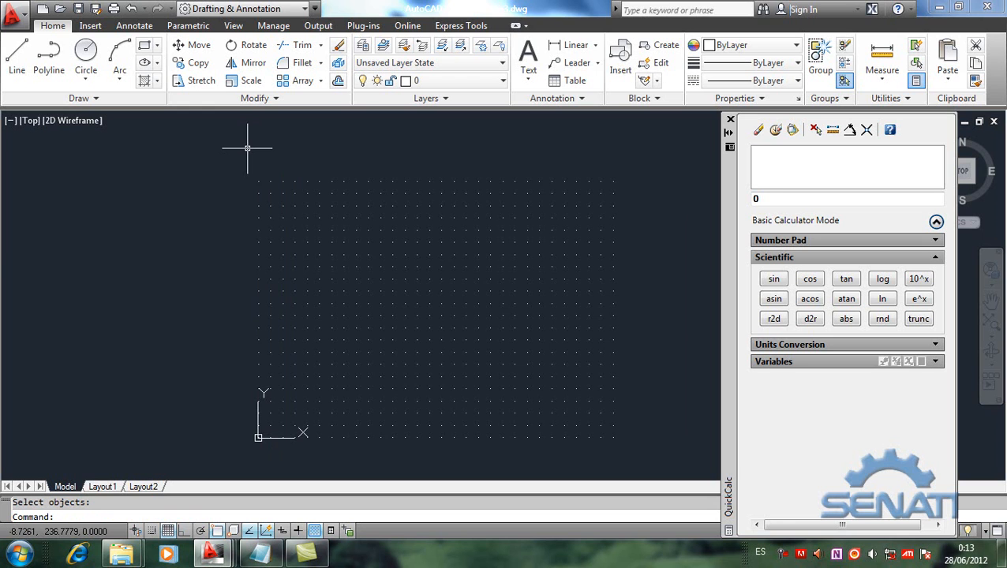
Step: Check the relative polar format in the Notepad notes and return to Drawing3.dwg in AutoCAD
{"action": "left_click", "coordinate": [253, 558]}
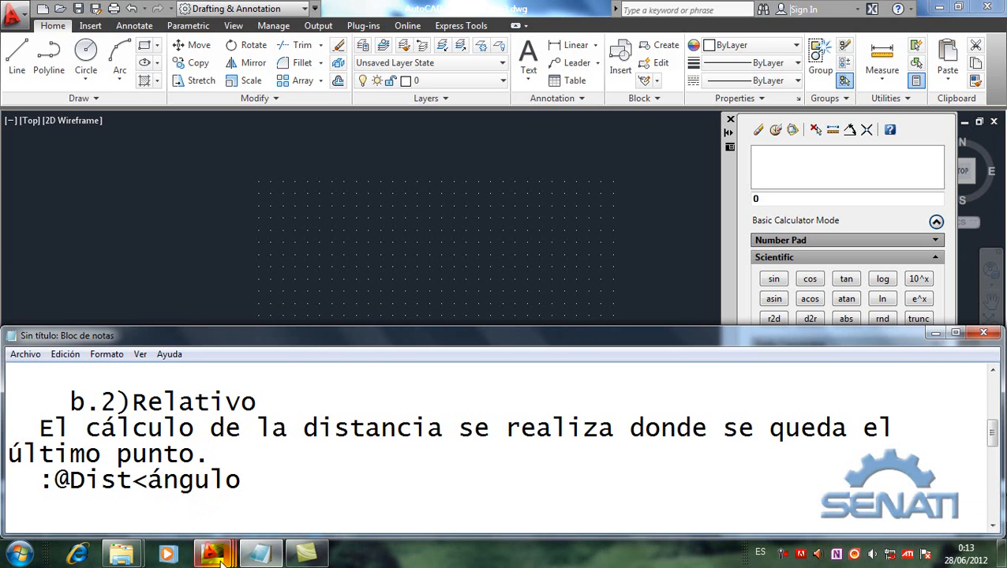
{"action": "mouse_move", "coordinate": [222, 559]}
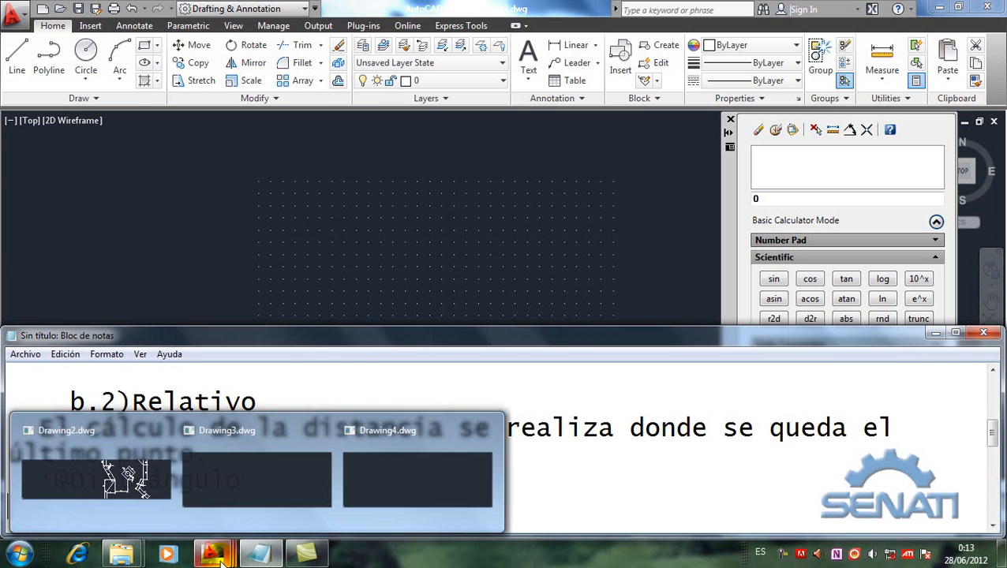
{"action": "left_click", "coordinate": [234, 489]}
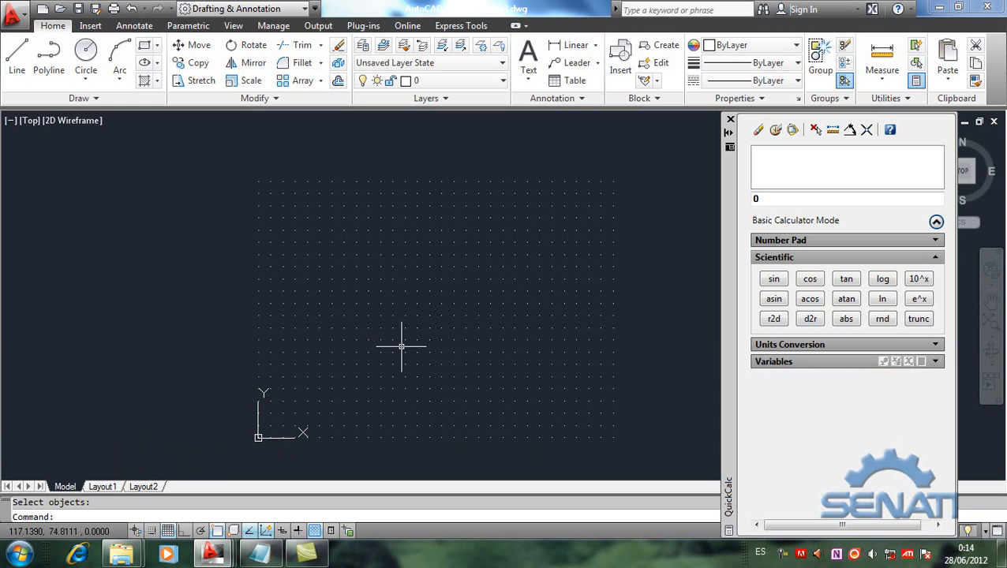
{"action": "left_click", "coordinate": [14, 61]}
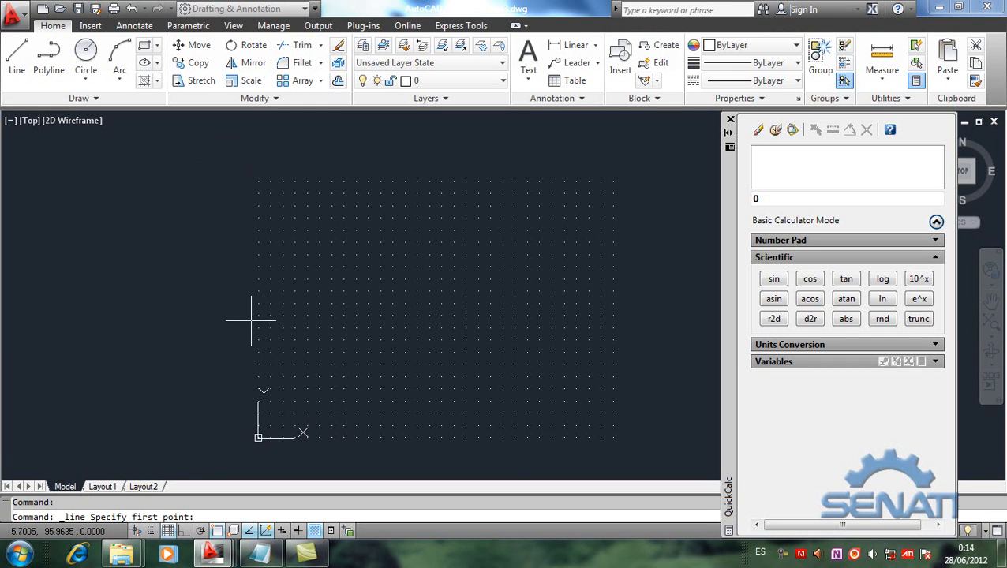
{"action": "type", "text": "0,0"}
{"action": "key", "text": "Return"}
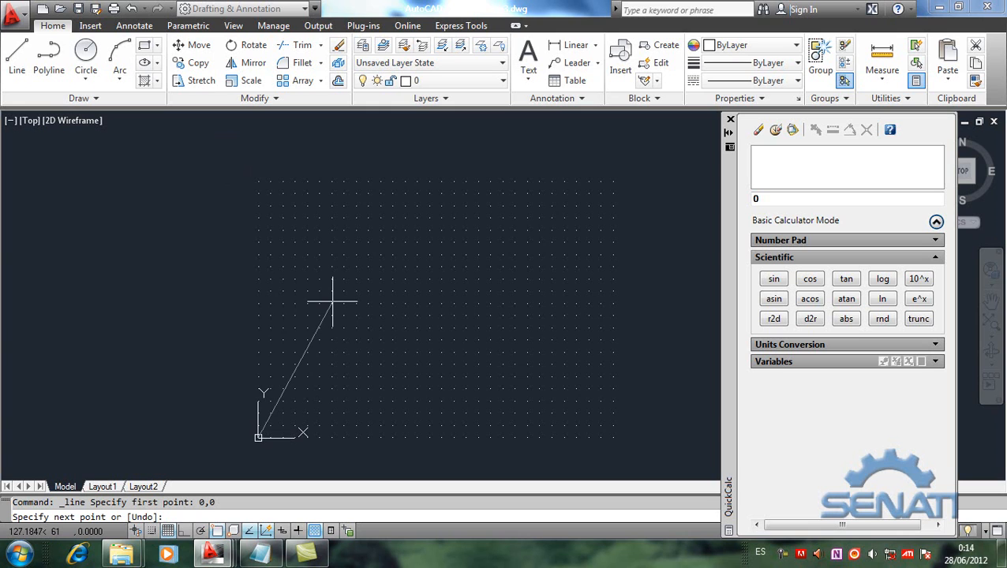
{"action": "type", "text": "@297<0"}
{"action": "key", "text": "Return"}
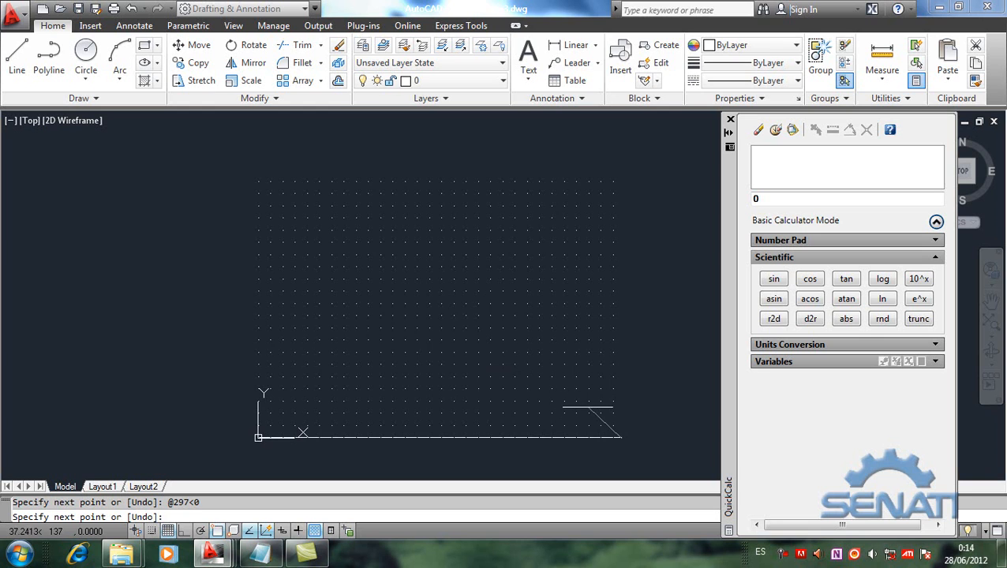
Step: Try the next line point as 210<90 without the @ prefix, and undo that segment within the Line command
{"action": "type", "text": "210"}
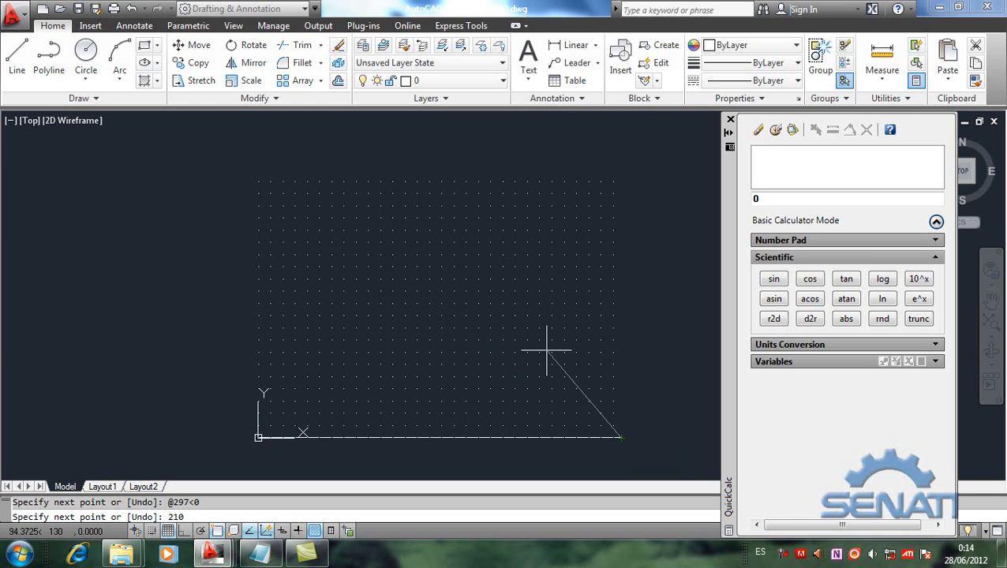
{"action": "type", "text": "<90"}
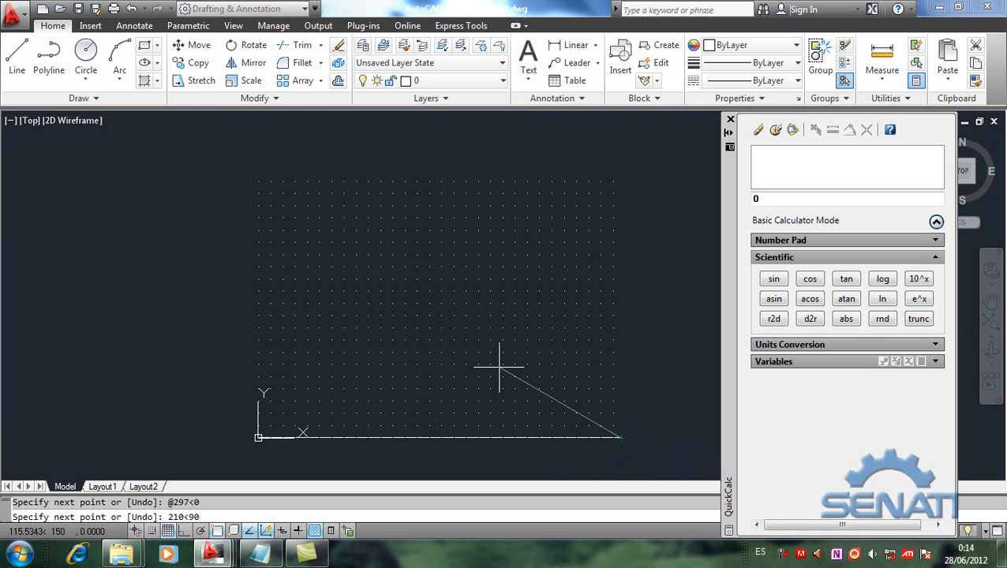
{"action": "key", "text": "Return"}
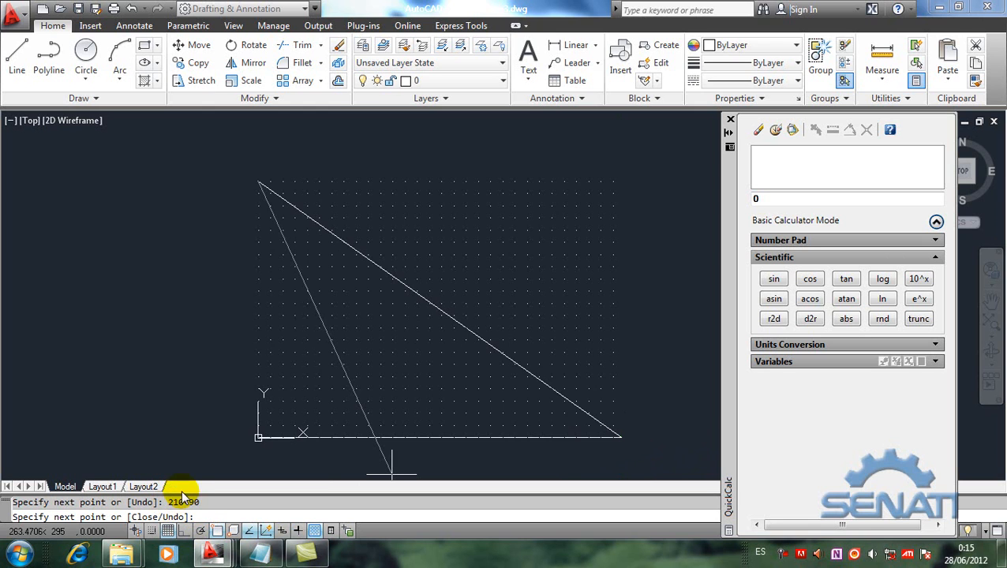
{"action": "type", "text": "u"}
{"action": "key", "text": "Return"}
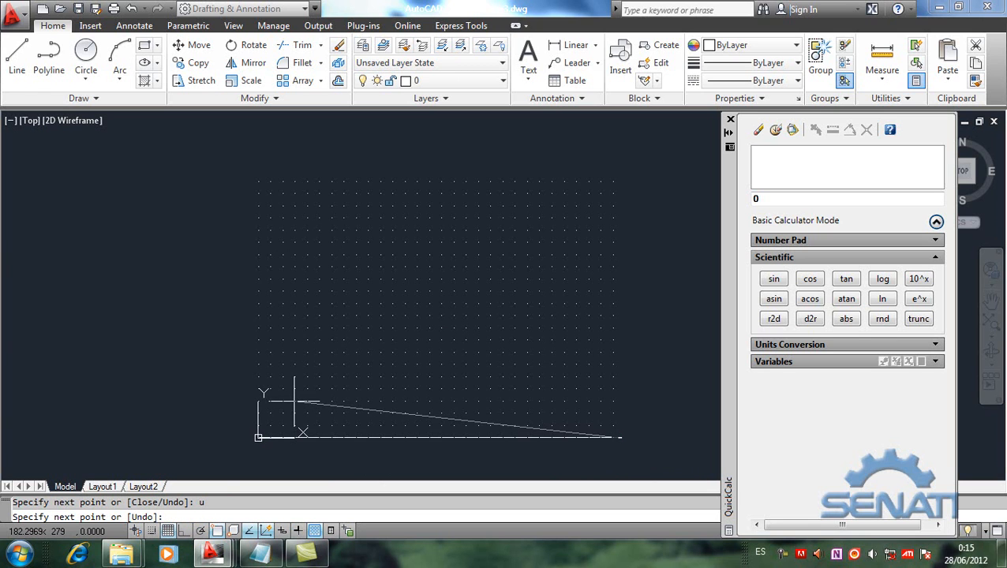
{"action": "type", "text": "@210<90"}
{"action": "key", "text": "Return"}
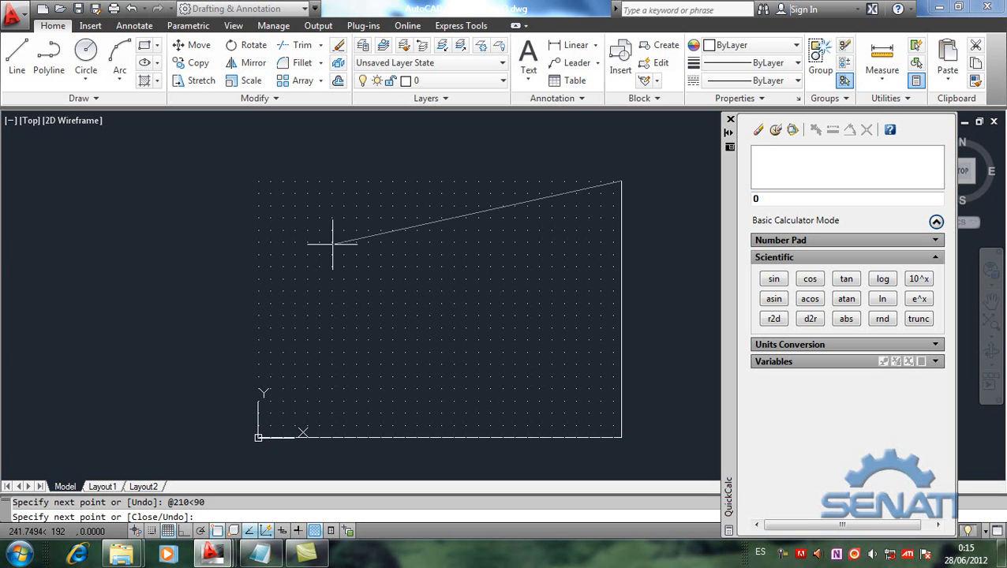
{"action": "type", "text": "@297<0"}
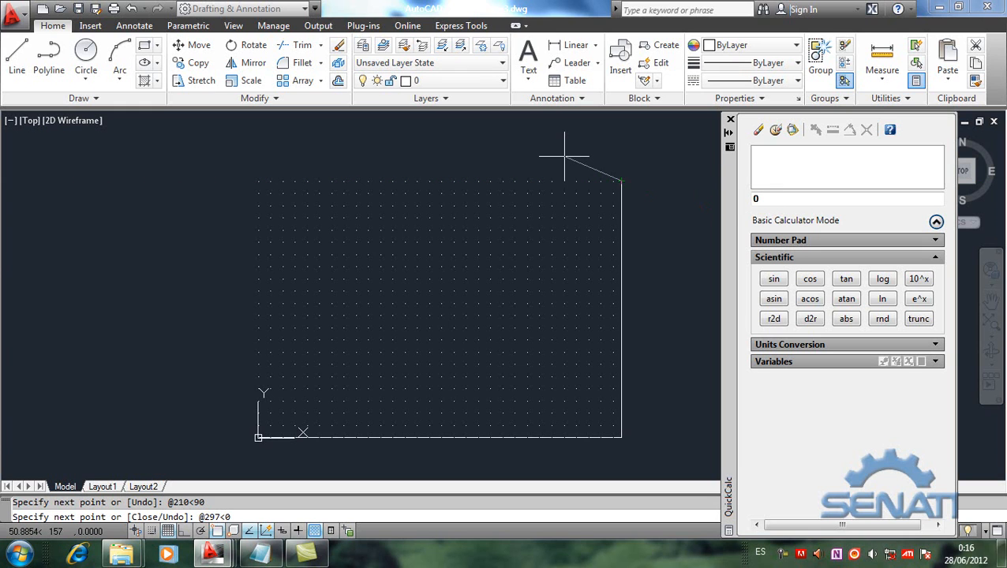
{"action": "type", "text": "u"}
{"action": "key", "text": "BackSpace"}
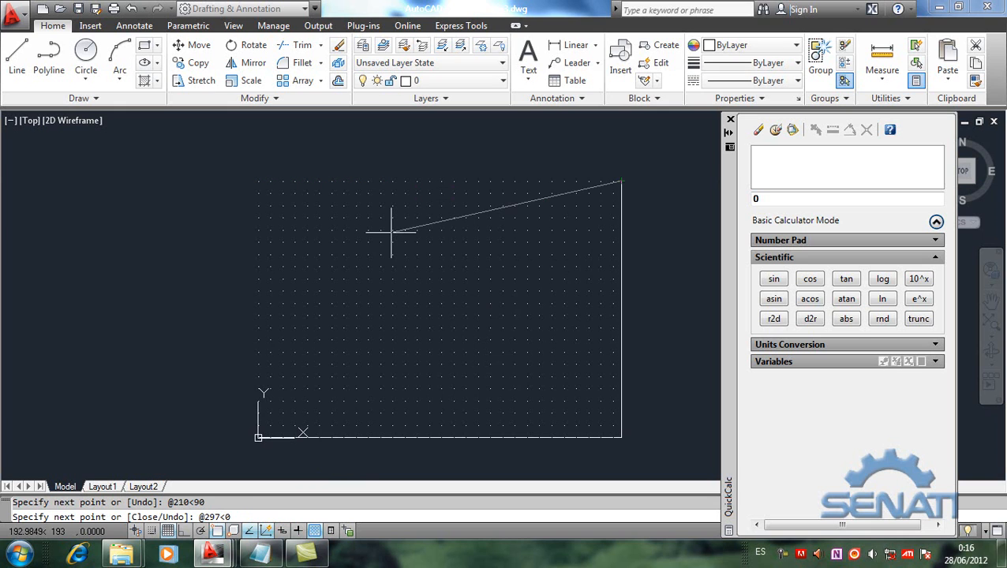
{"action": "key", "text": "Return"}
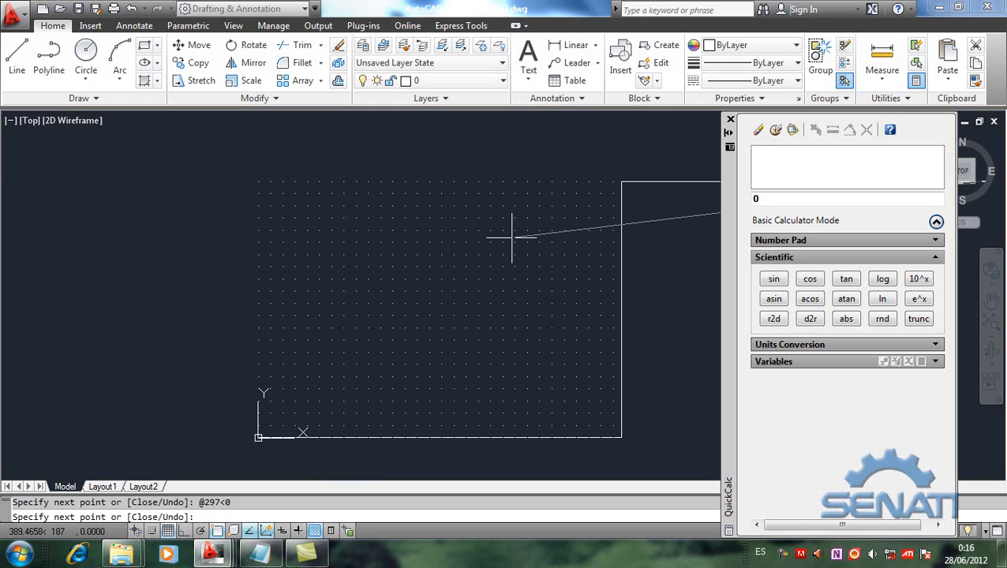
{"action": "type", "text": "u"}
{"action": "key", "text": "Return"}
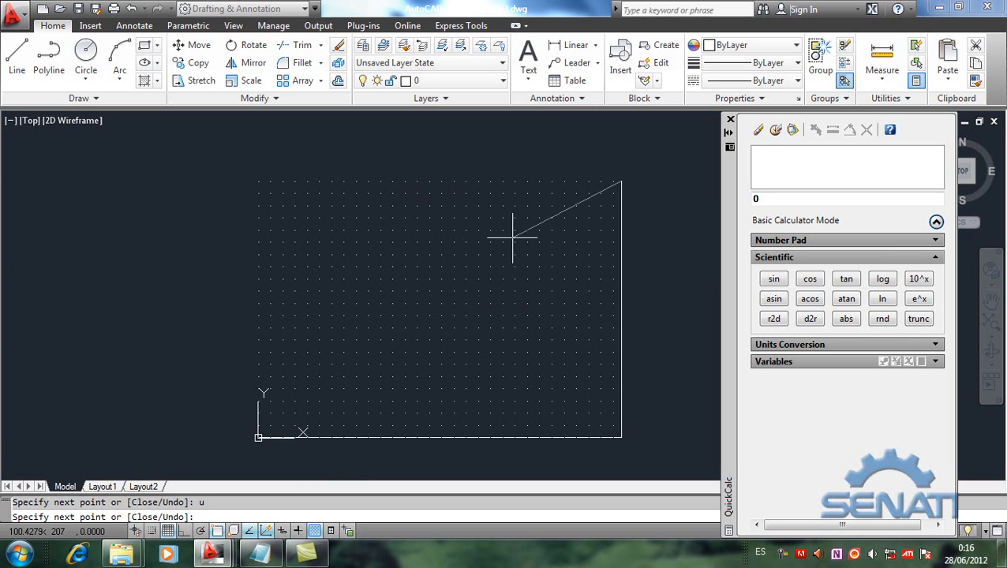
Step: Try the upper side with the negative distance @-297<0, and undo that segment within the Line command
{"action": "type", "text": "@-297"}
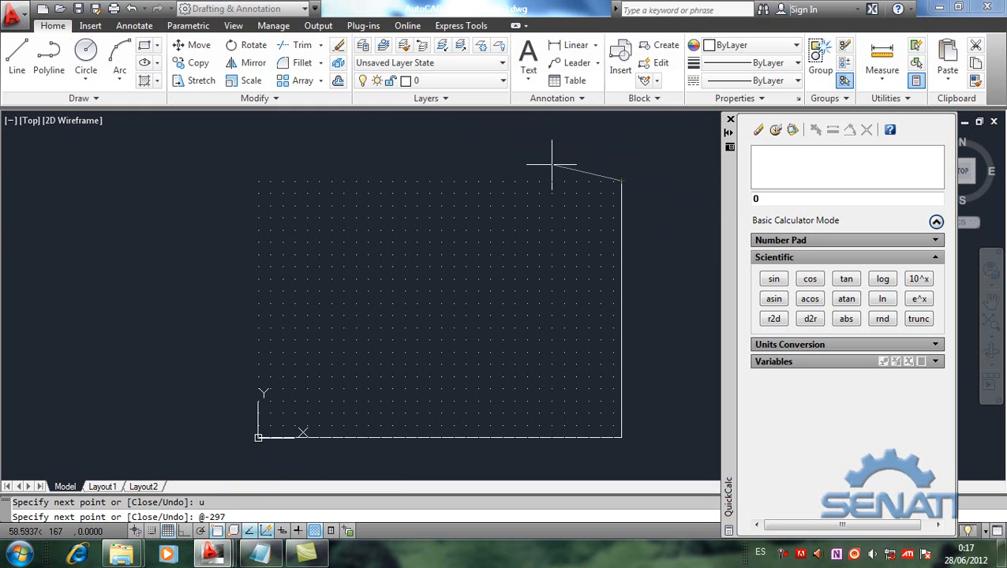
{"action": "type", "text": "0"}
{"action": "key", "text": "Return"}
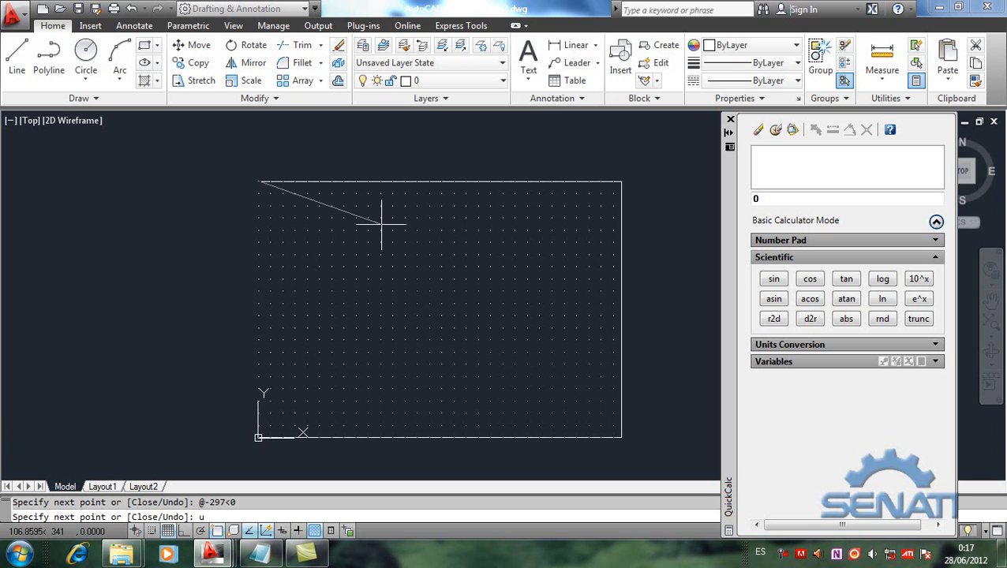
{"action": "key", "text": "Return"}
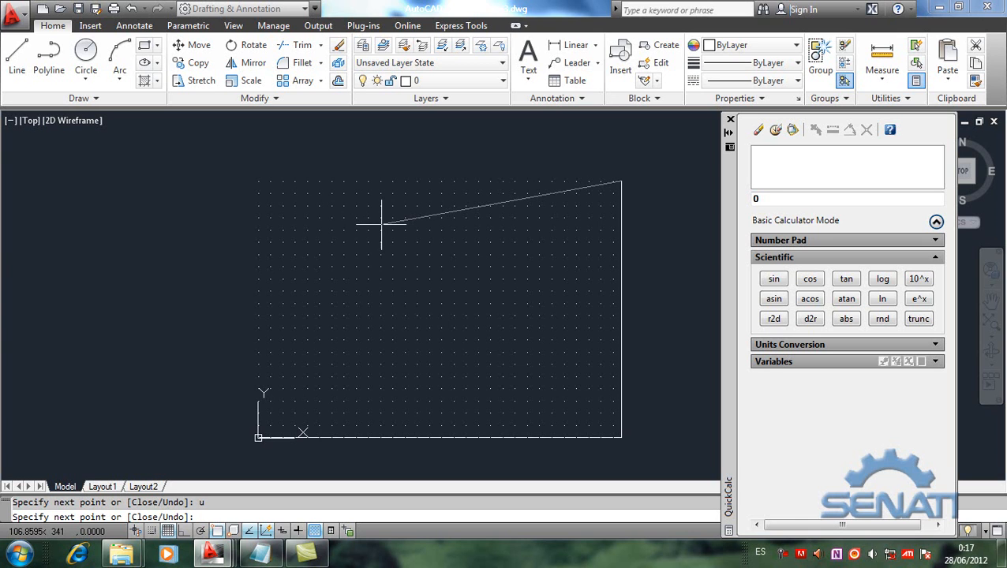
{"action": "type", "text": "@297<180"}
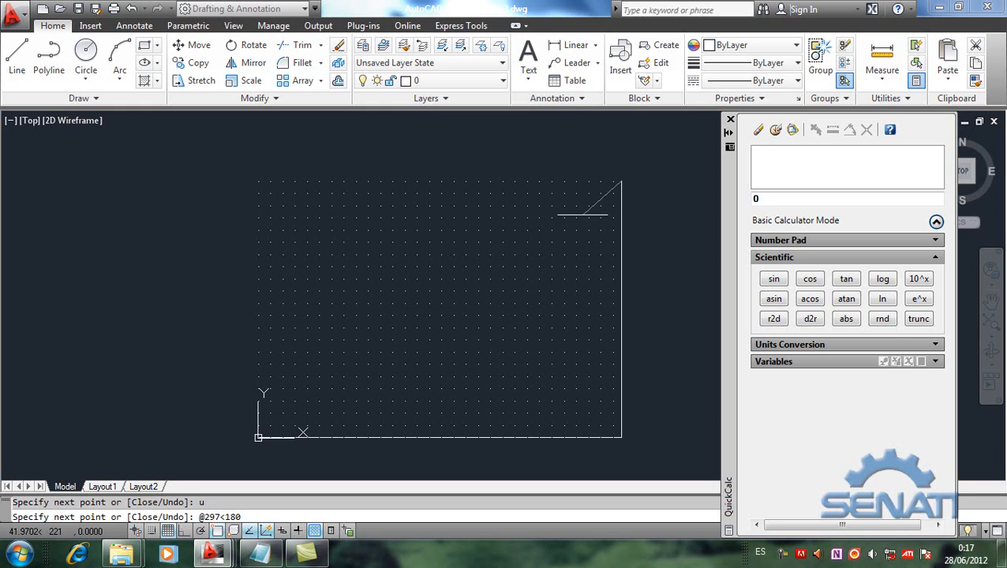
{"action": "left_click", "coordinate": [225, 516]}
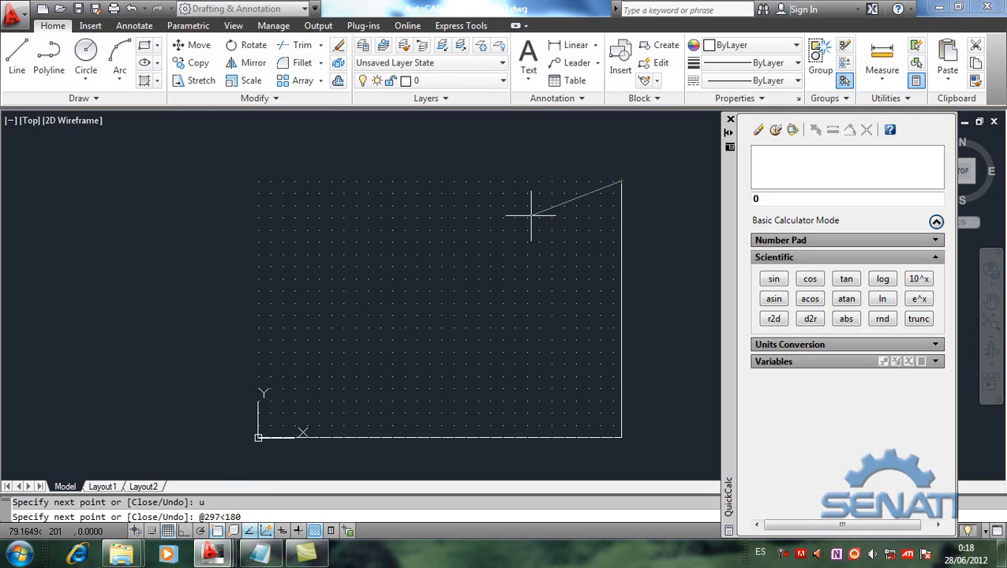
{"action": "key", "text": "Return"}
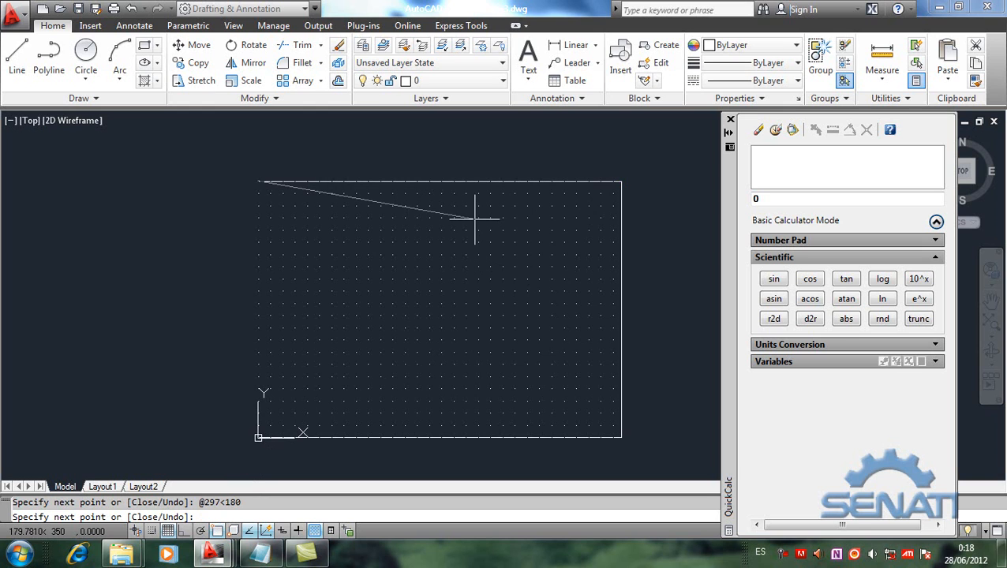
{"action": "key", "text": "Return"}
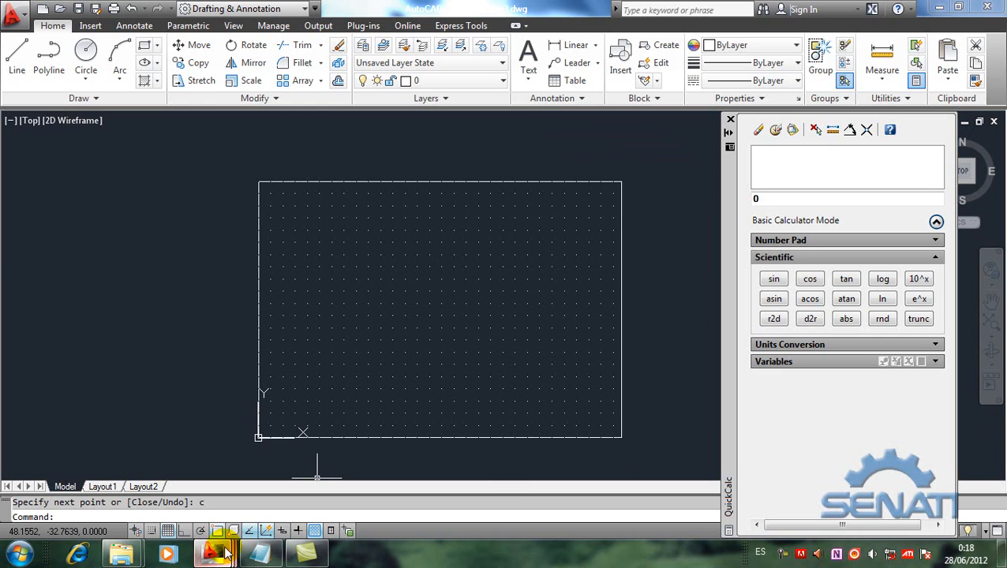
Step: Switch to Drawing2.dwg and examine the lower part of the dimensioned figure
{"action": "mouse_move", "coordinate": [225, 552]}
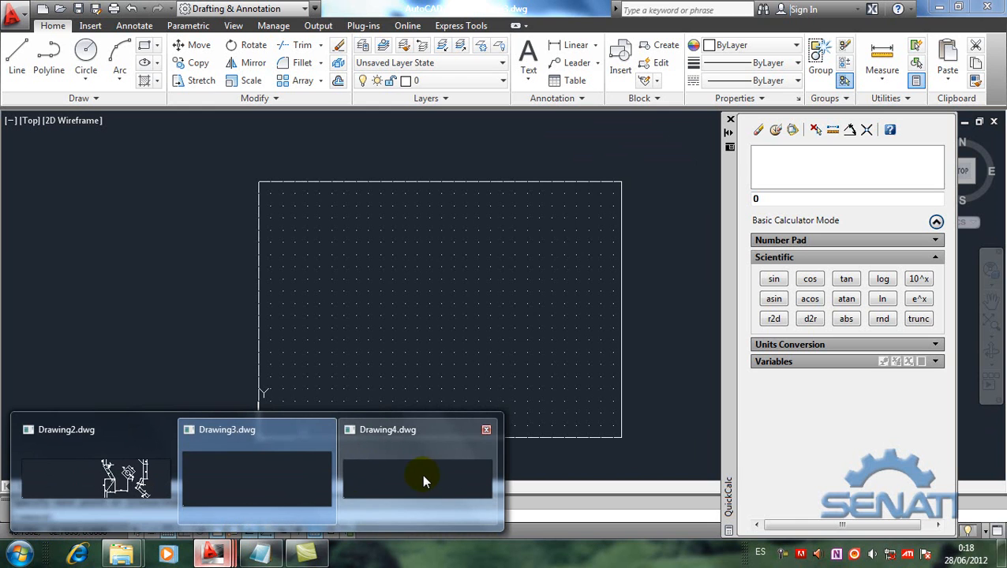
{"action": "left_click", "coordinate": [130, 473]}
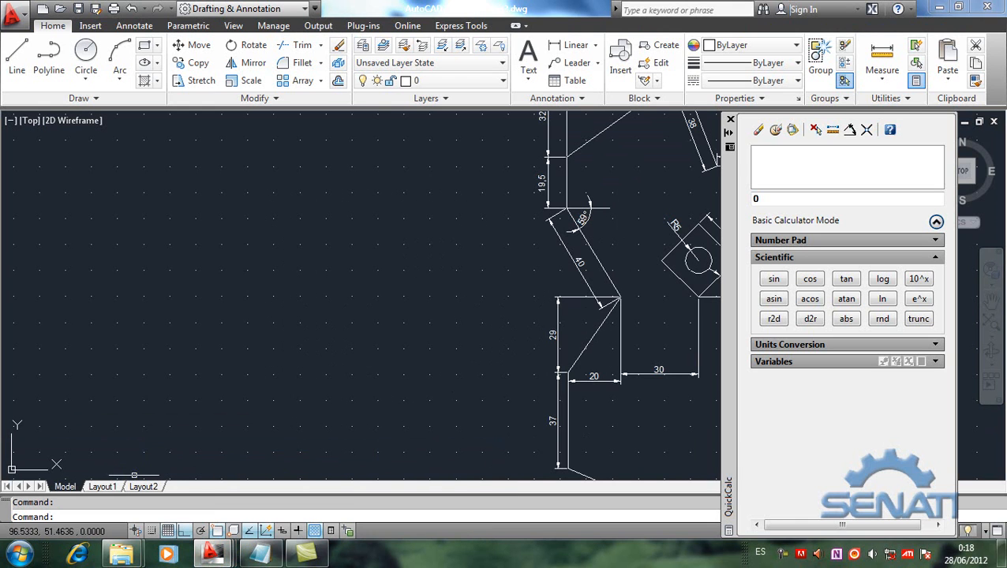
{"action": "mouse_move", "coordinate": [593, 398]}
{"action": "middle_mouse_down"}
{"action": "mouse_move", "coordinate": [415, 309]}
{"action": "mouse_move", "coordinate": [479, 359]}
{"action": "mouse_move", "coordinate": [467, 348]}
{"action": "middle_mouse_up"}
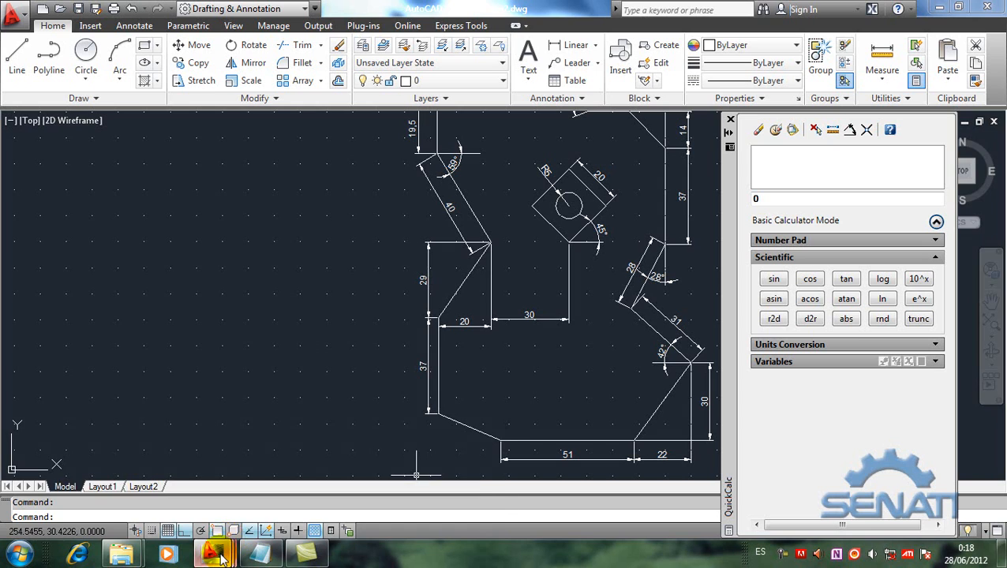
Step: Review the relative polar notes and the Limits and quickcalc command list in Notepad, and return to the Drawing2.dwg figure
{"action": "mouse_move", "coordinate": [222, 558]}
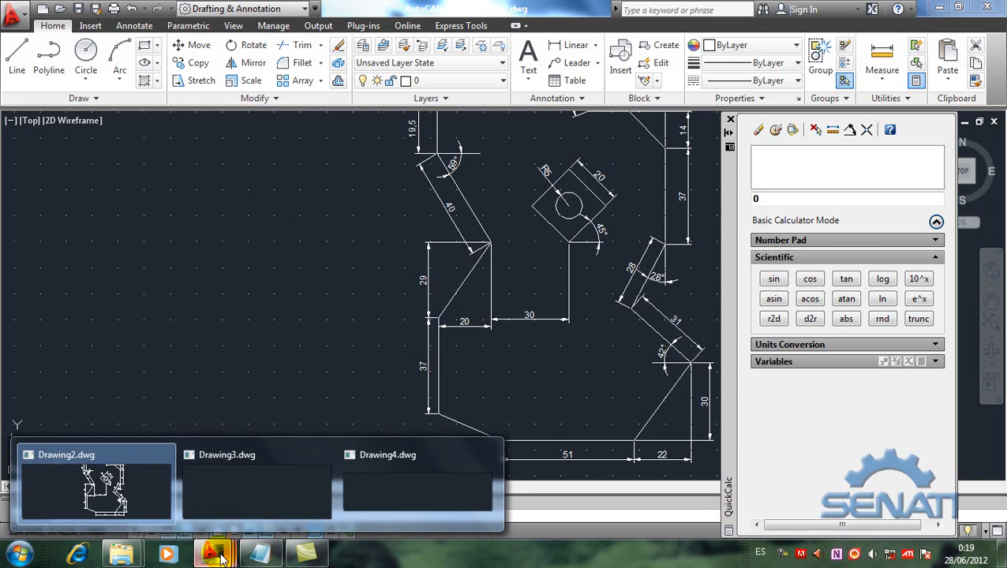
{"action": "left_click", "coordinate": [260, 555]}
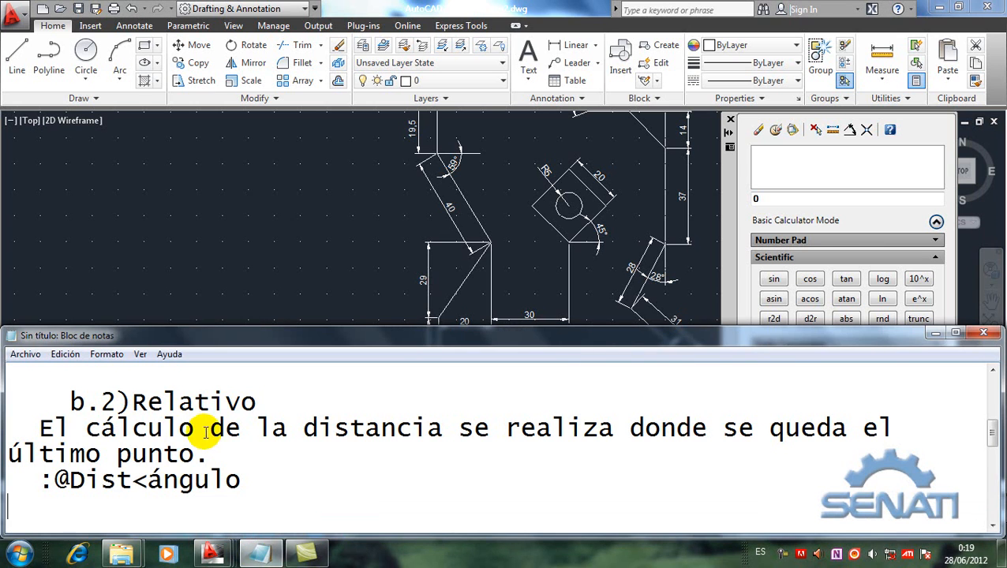
{"action": "left_click", "coordinate": [133, 406]}
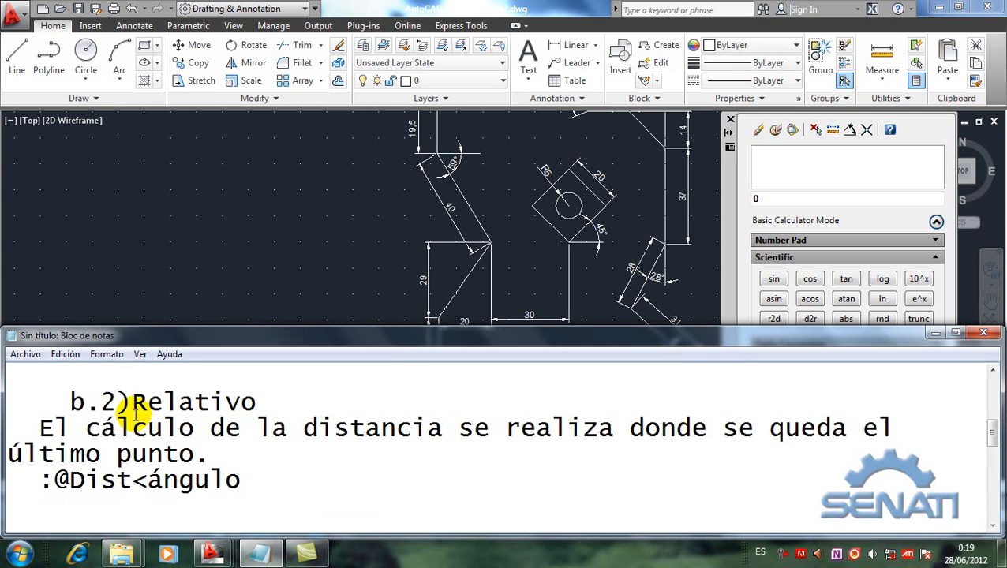
{"action": "key", "text": "Down"}
{"action": "key", "text": "Down"}
{"action": "key", "text": "Down"}
{"action": "key", "text": "Down"}
{"action": "key", "text": "Down"}
{"action": "key", "text": "Down"}
{"action": "key", "text": "Down"}
{"action": "key", "text": "Down"}
{"action": "key", "text": "Down"}
{"action": "key", "text": "Down"}
{"action": "key", "text": "Down"}
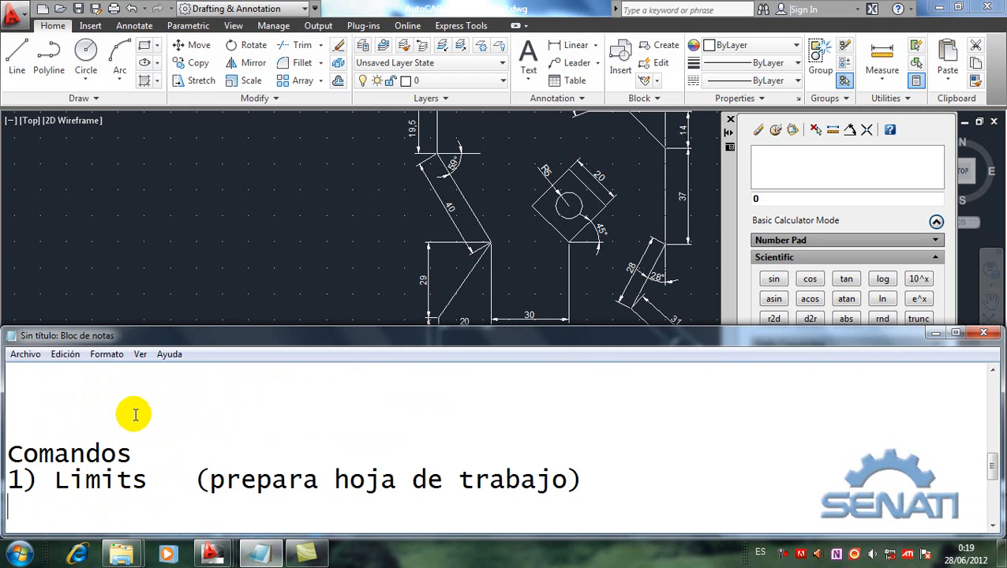
{"action": "key", "text": "Down"}
{"action": "key", "text": "Down"}
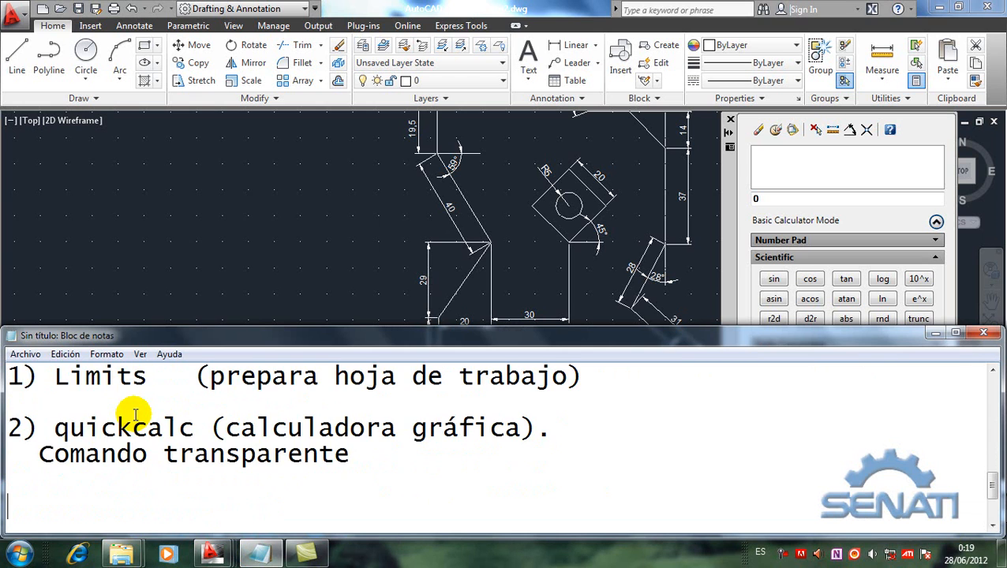
{"action": "left_click", "coordinate": [196, 237]}
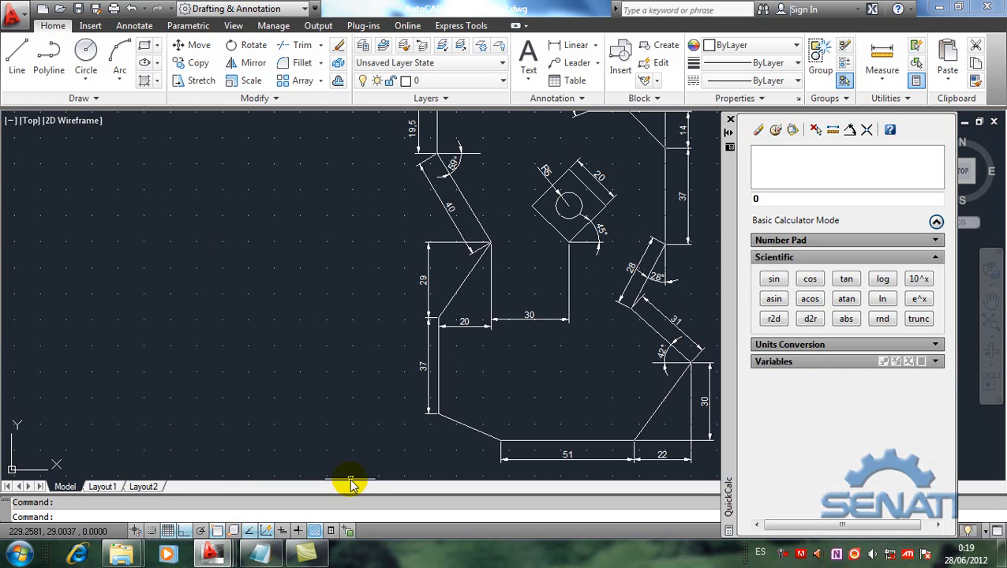
Step: Switch to Notepad and add the line "1) Sistema de coordenadas rectangular / polar relativo" below the array polar note
{"action": "left_click", "coordinate": [259, 554]}
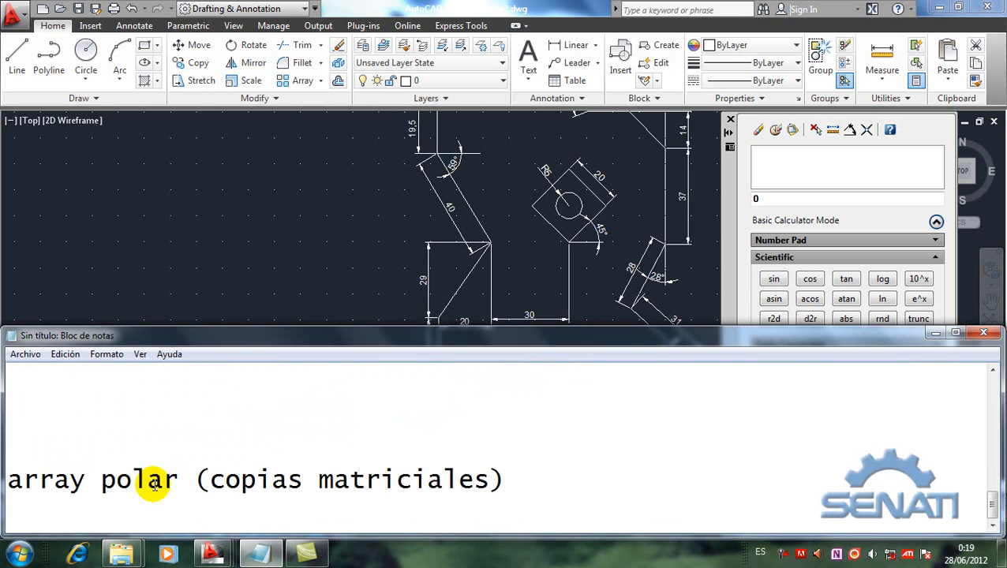
{"action": "key", "text": "Return"}
{"action": "key", "text": "Return"}
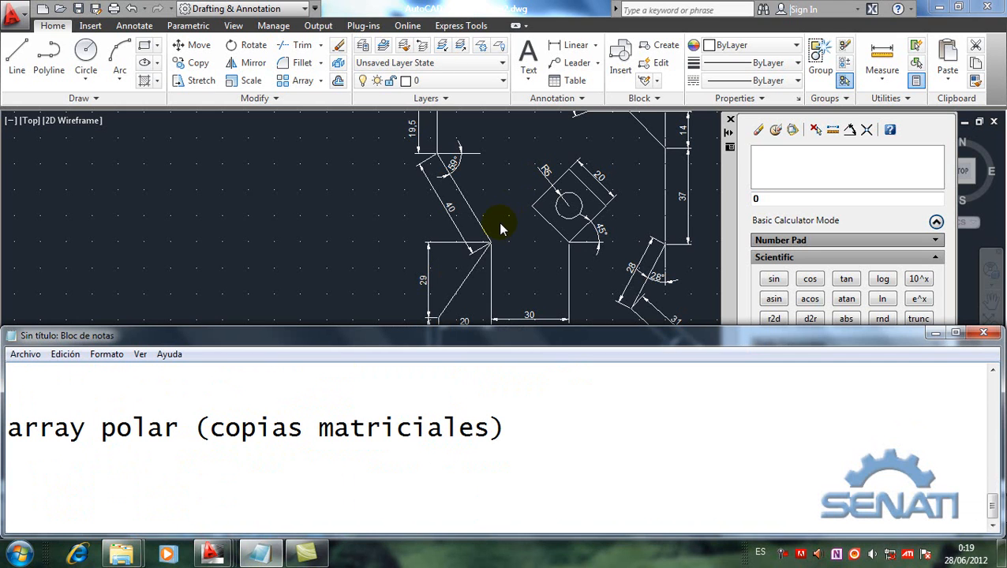
{"action": "type", "text": "1) Sistema "}
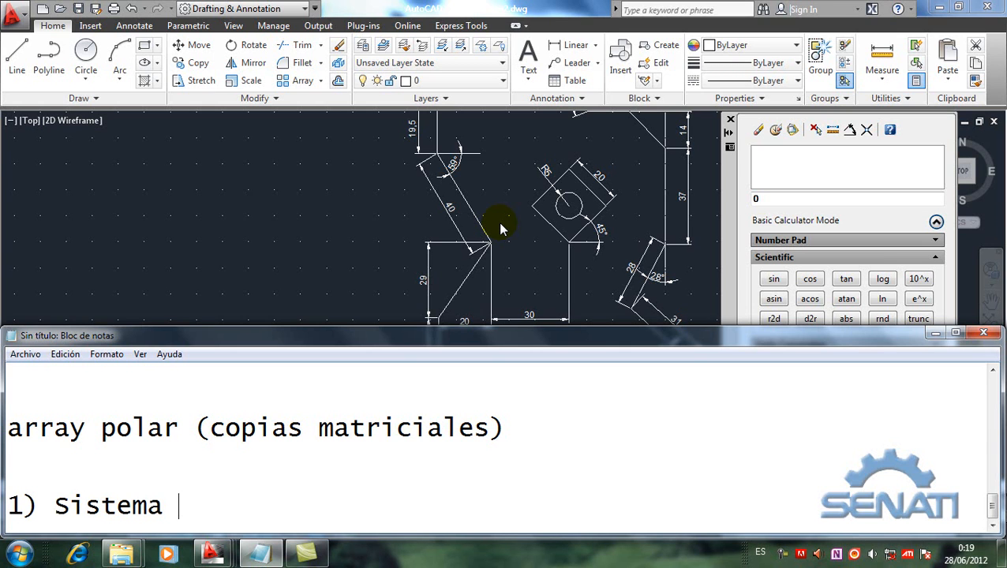
{"action": "type", "text": "de coordenadas re"}
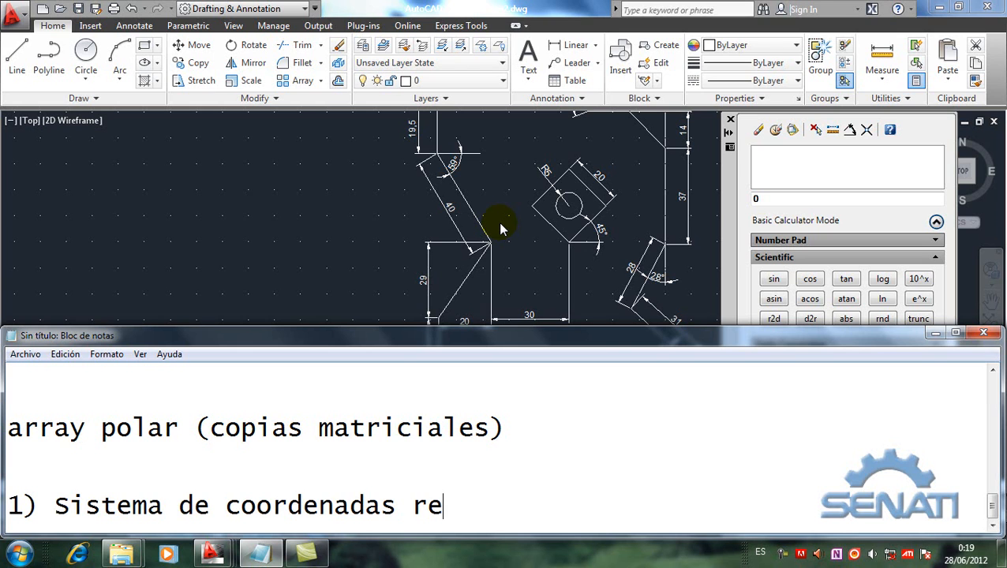
{"action": "type", "text": "cta"}
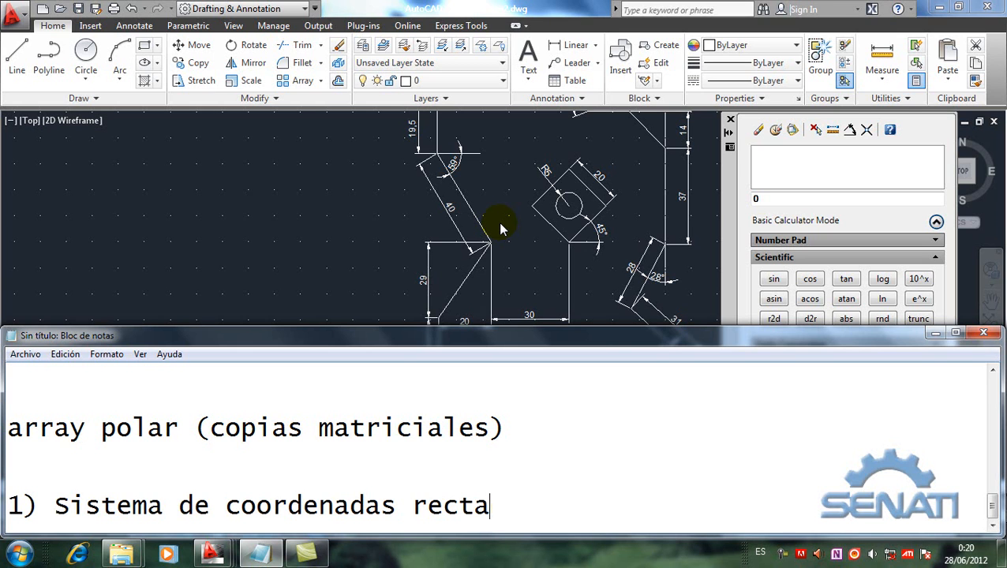
{"action": "type", "text": "ngular "}
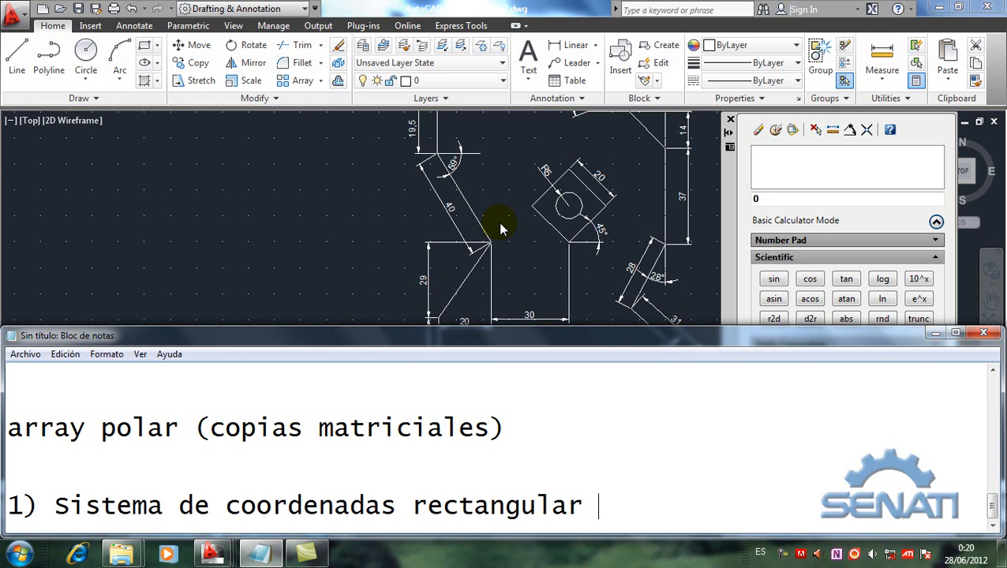
{"action": "type", "text": "/ polar"}
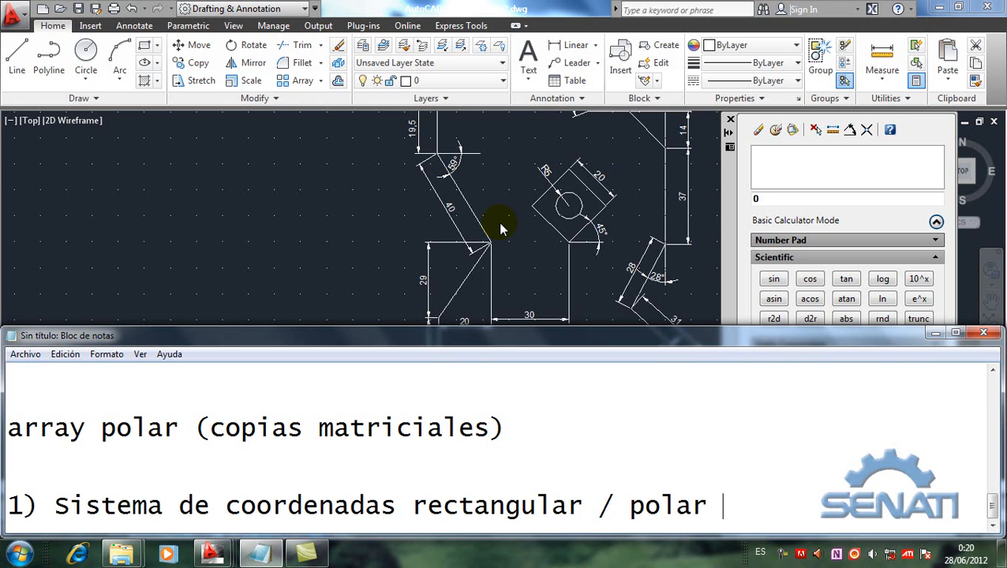
{"action": "type", "text": " relativo"}
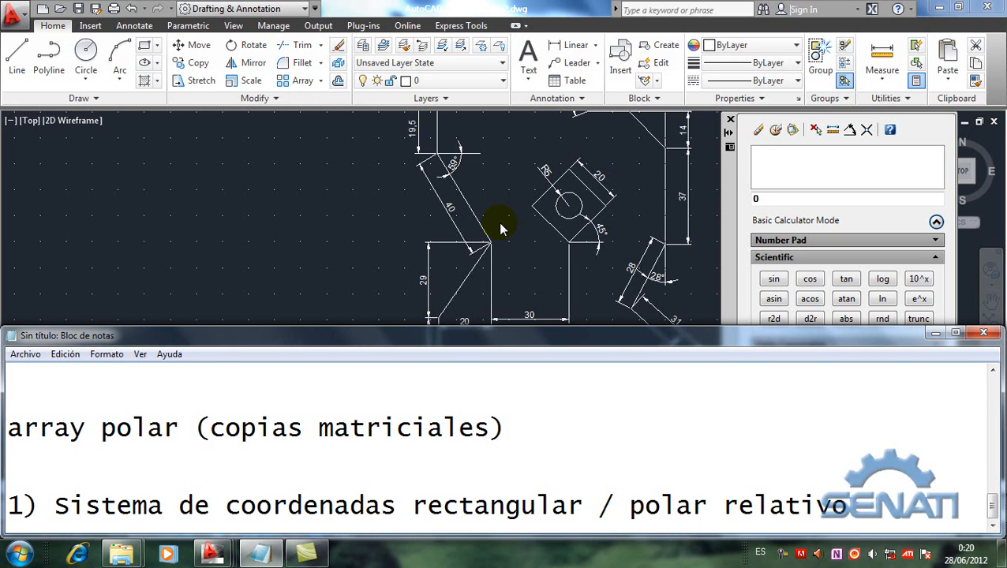
{"action": "key", "text": "Return"}
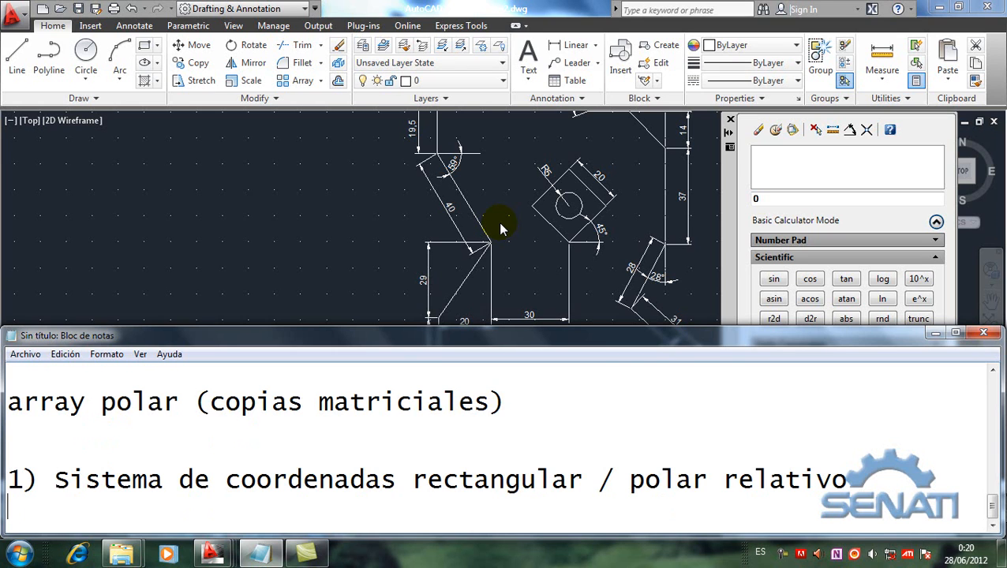
Step: Return to the Drawing2.dwg figure, bring the whole outline into view and close the QuickCalc palette
{"action": "left_click", "coordinate": [320, 205]}
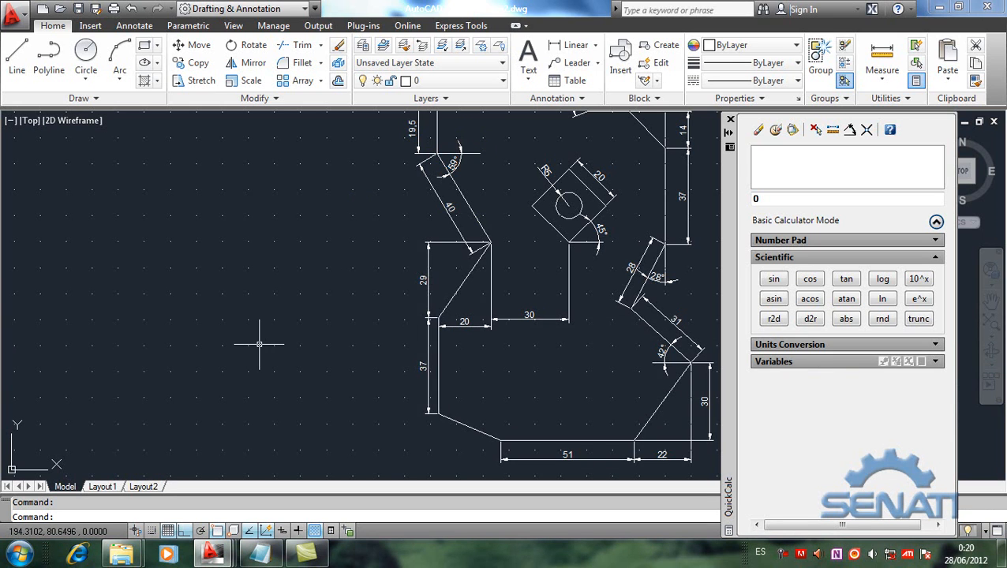
{"action": "scroll", "coordinate": [259, 344], "scroll_direction": "down", "scroll_amount": 2}
{"action": "middle_click_drag", "start_coordinate": [259, 344], "coordinate": [359, 365]}
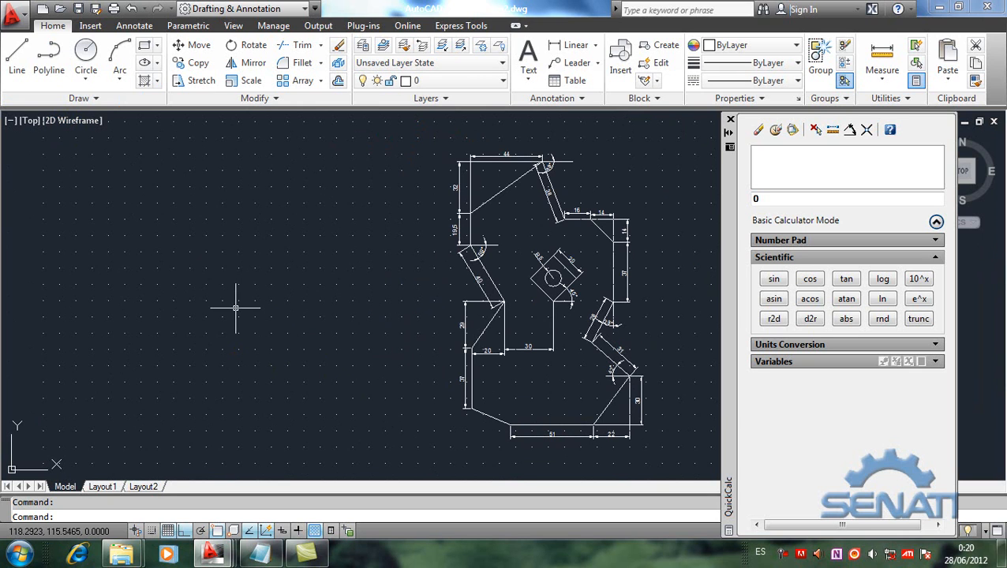
{"action": "left_click", "coordinate": [730, 122]}
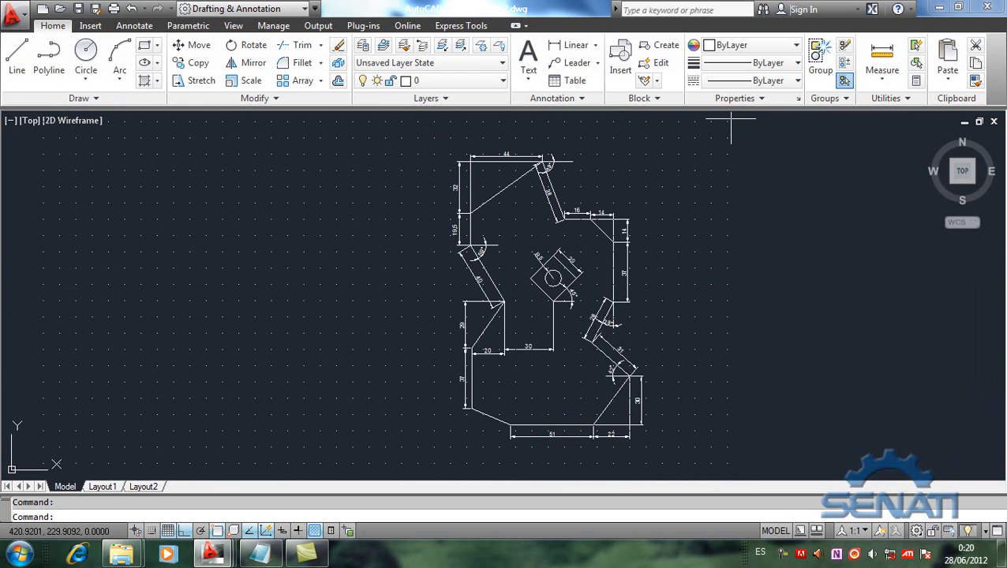
Step: Start a line in the empty area beside the figure and draw a horizontal segment 51 units long
{"action": "left_click", "coordinate": [17, 53]}
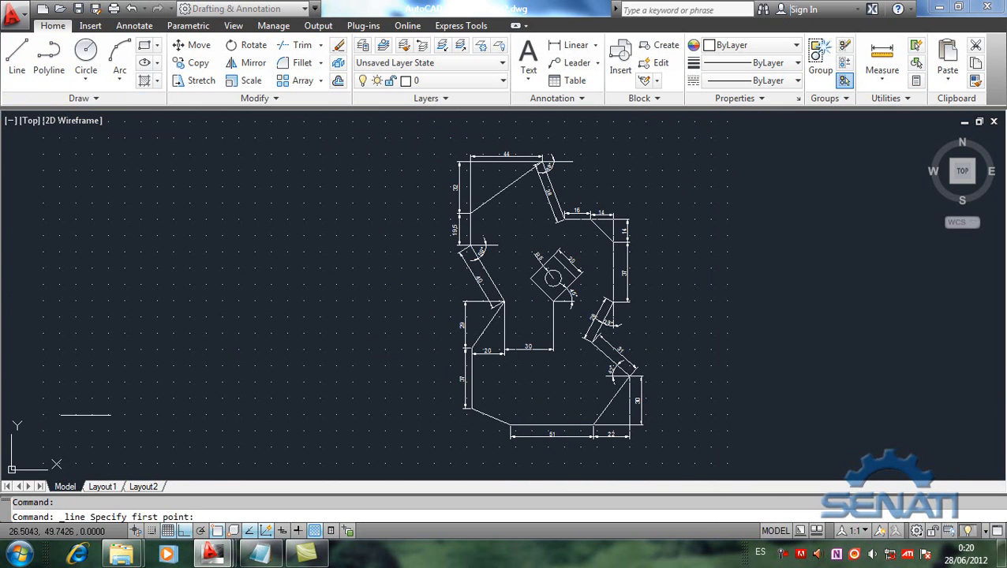
{"action": "left_click", "coordinate": [131, 427]}
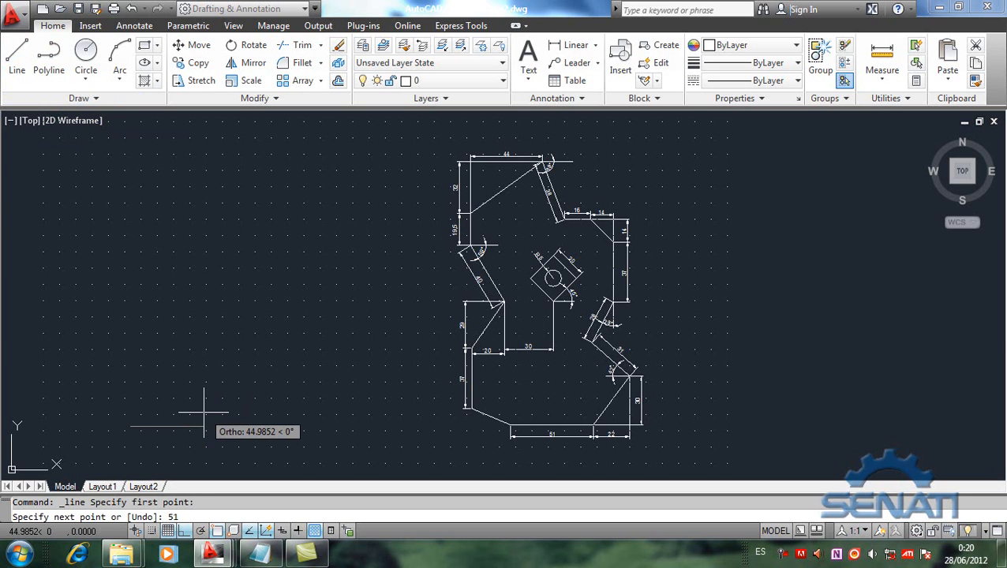
{"action": "key", "text": "Return"}
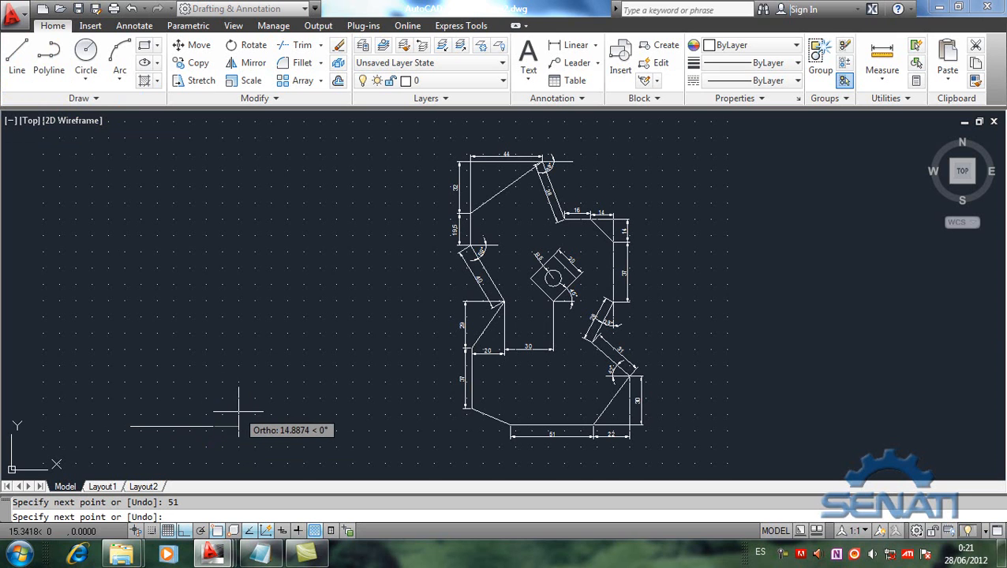
{"action": "key", "text": "F8"}
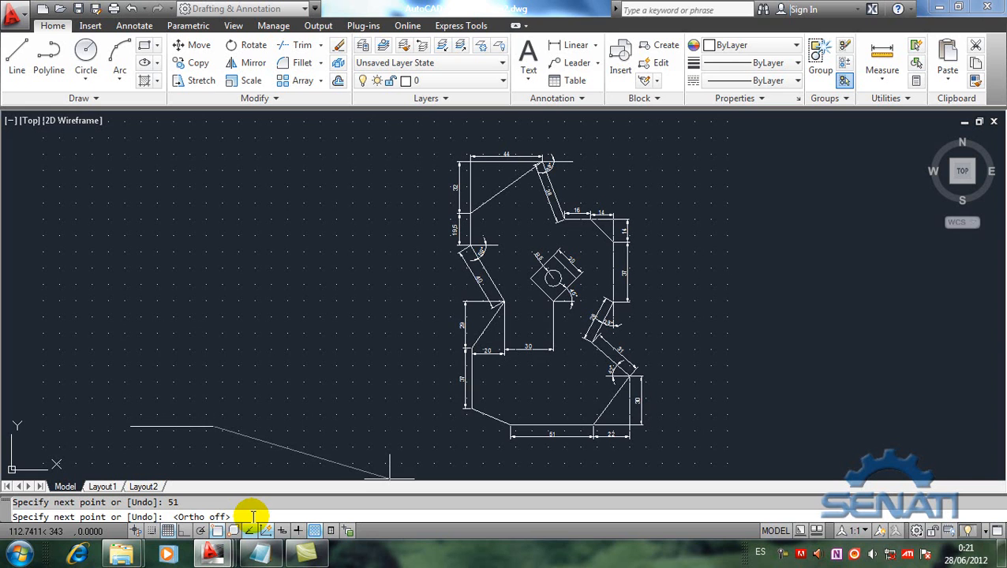
{"action": "type", "text": "@22"}
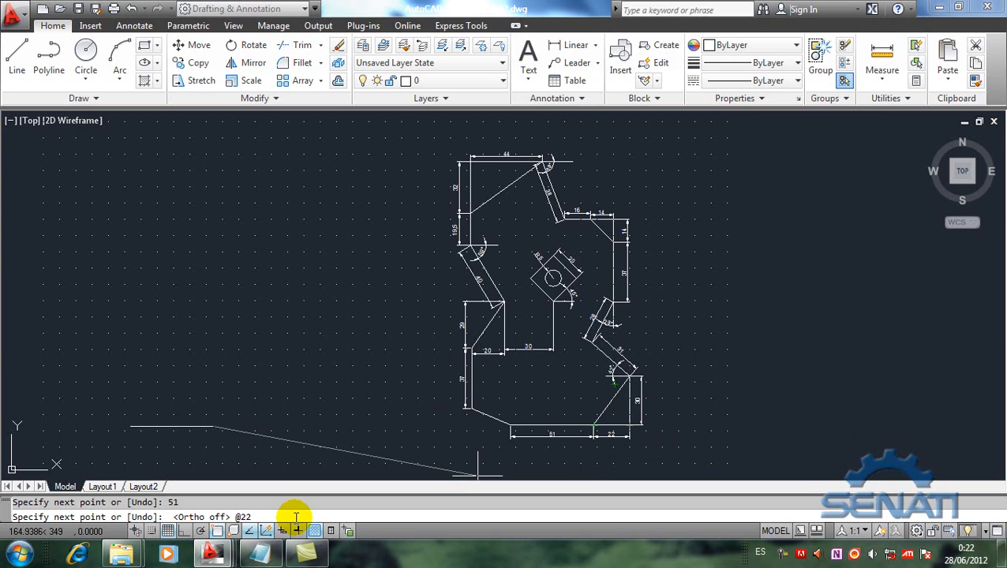
{"action": "type", "text": "30"}
{"action": "key", "text": "Return"}
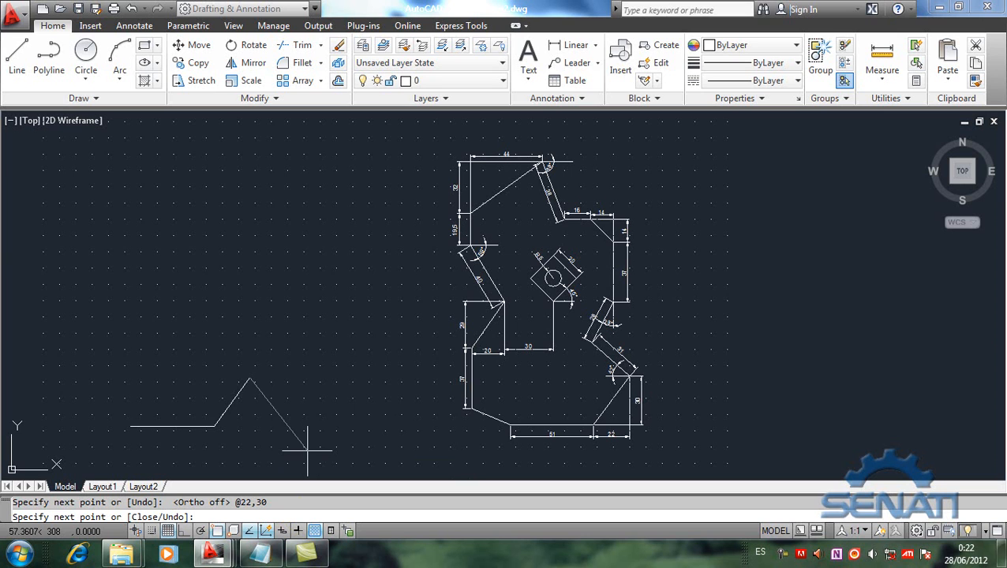
{"action": "key", "text": "Return"}
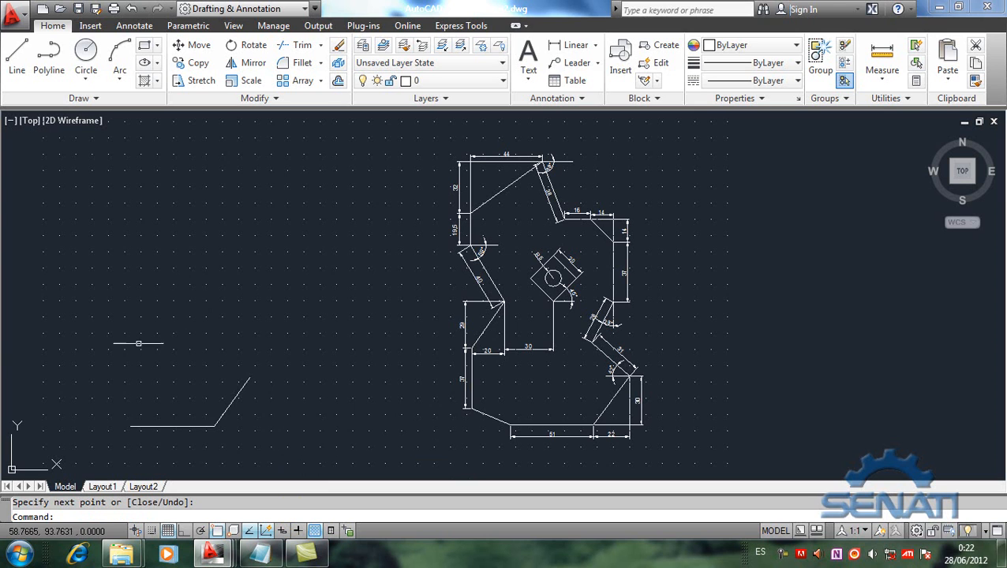
Step: Select both new segments and move them horizontally away from the dimensioned figure
{"action": "left_click", "coordinate": [95, 353]}
{"action": "left_click", "coordinate": [305, 472]}
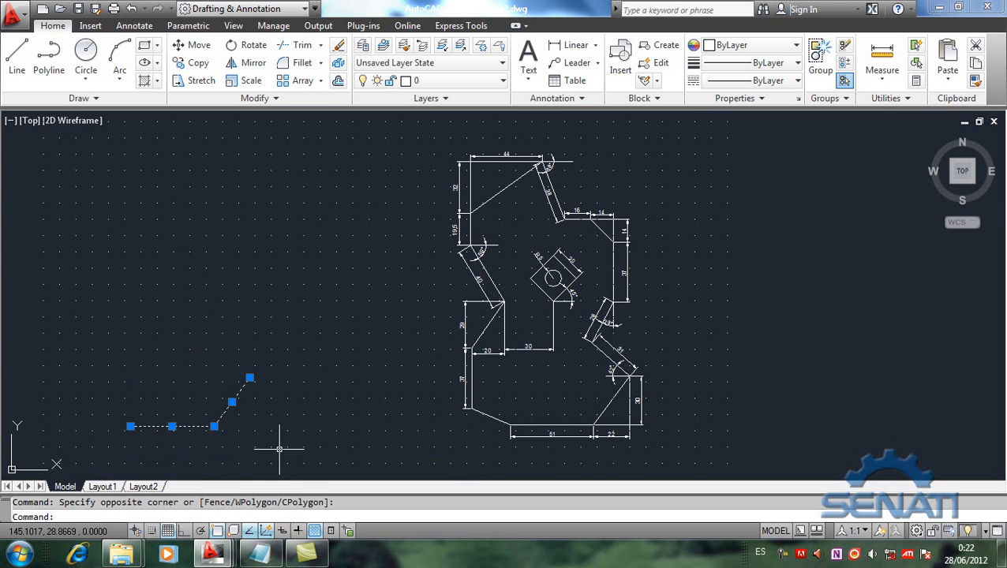
{"action": "key", "text": "Delete"}
{"action": "left_click_drag", "start_coordinate": [198, 427], "coordinate": [109, 418]}
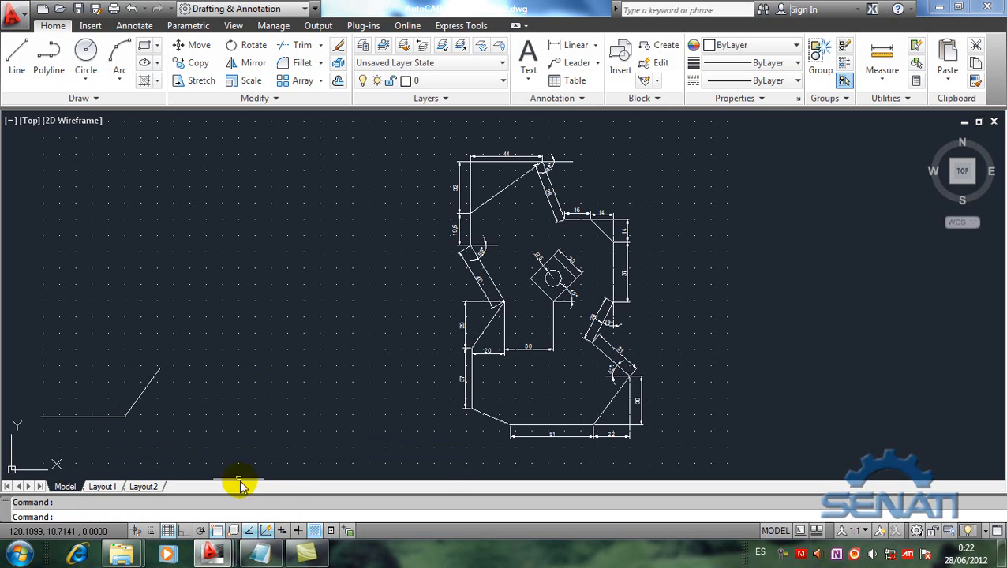
Step: Switch to Notepad, highlight "polar relativo" and add "quickcalc" on the line below it
{"action": "left_click", "coordinate": [307, 554]}
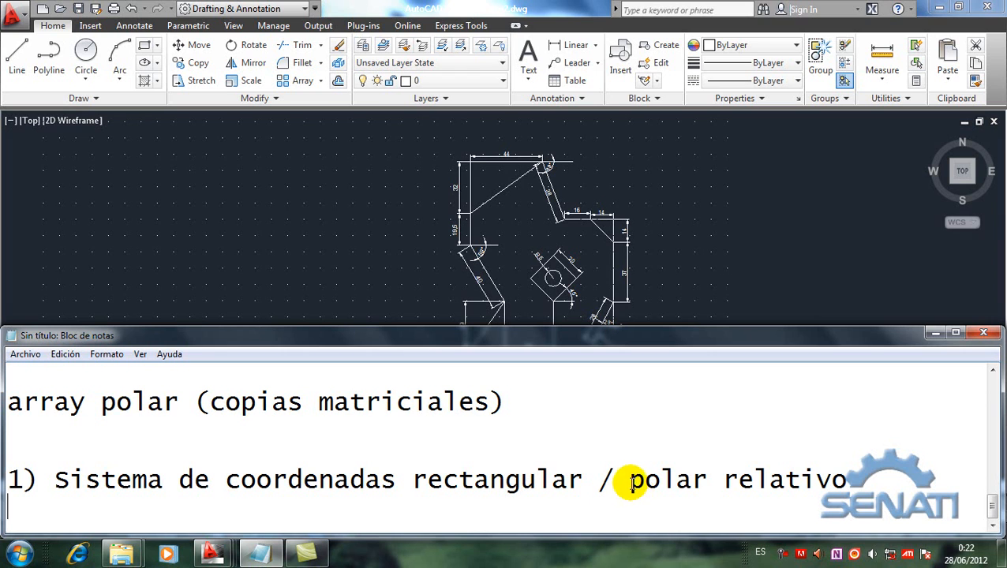
{"action": "left_click_drag", "start_coordinate": [630, 483], "coordinate": [896, 487]}
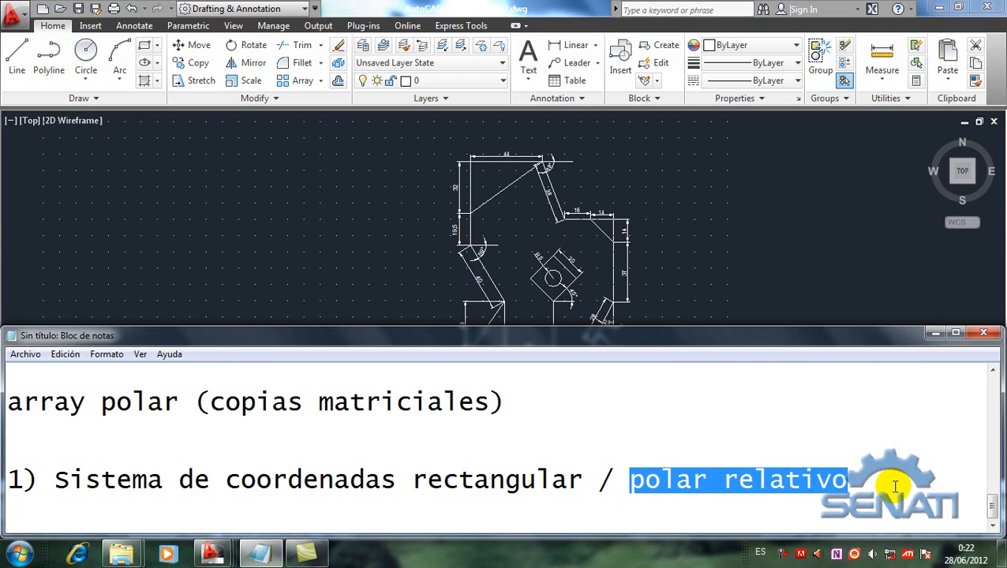
{"action": "left_click", "coordinate": [842, 477]}
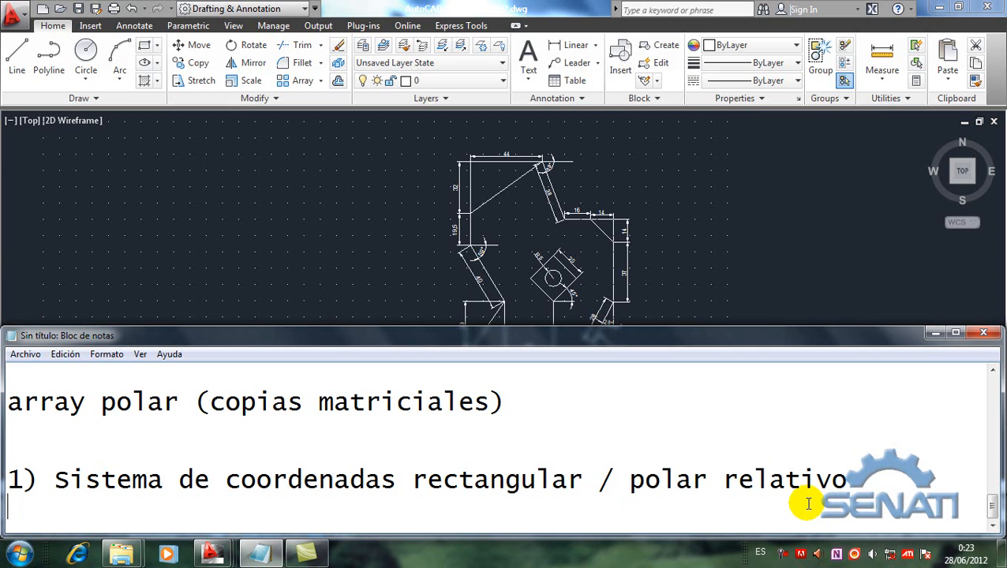
{"action": "type", "text": "quic"}
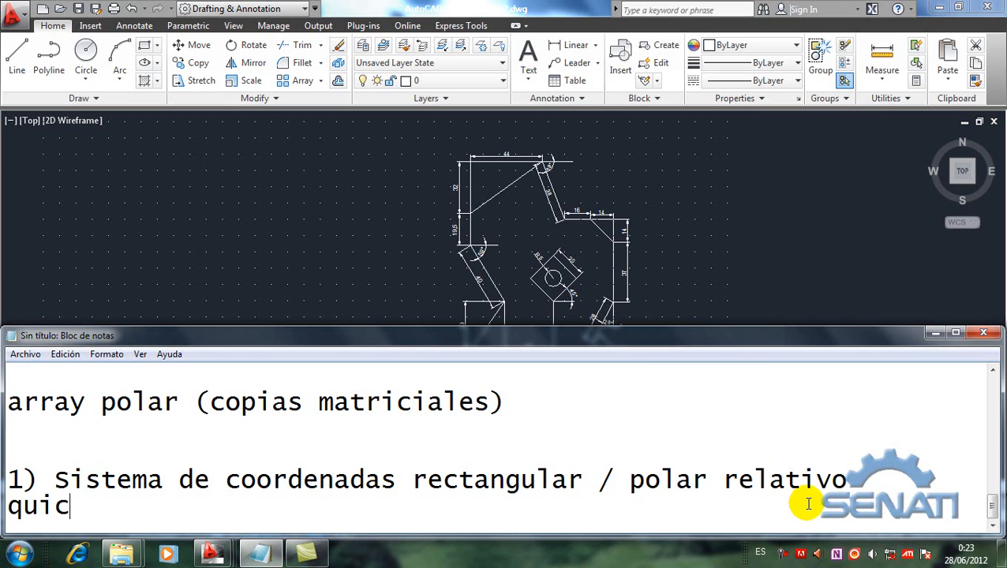
{"action": "type", "text": "kcalc"}
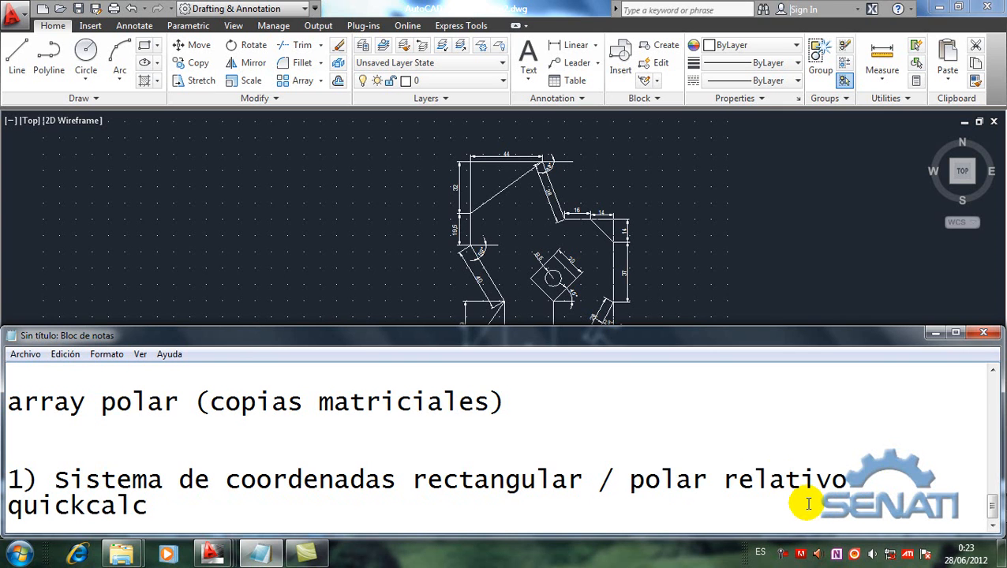
Step: Return to the drawing, open the QuickCalc calculator and shift its palette slightly away from the figure
{"action": "left_click", "coordinate": [409, 257]}
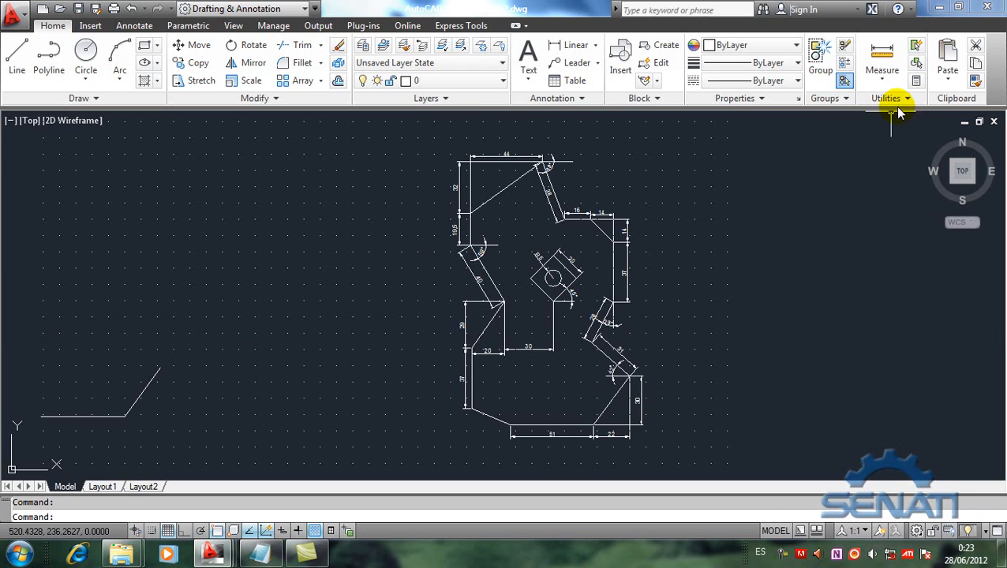
{"action": "left_click", "coordinate": [917, 82]}
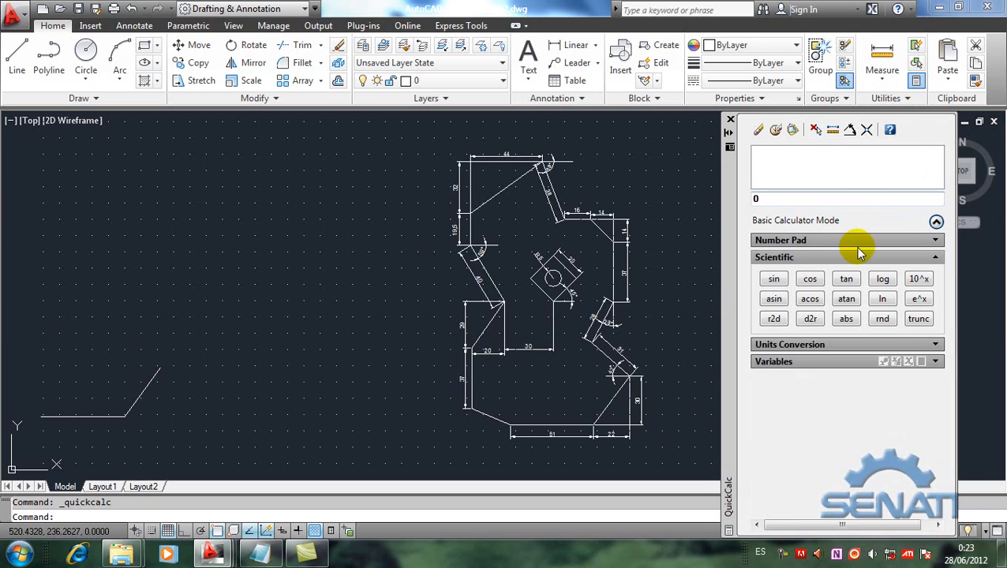
{"action": "mouse_move", "coordinate": [731, 281]}
{"action": "left_mouse_down"}
{"action": "mouse_move", "coordinate": [736, 290]}
{"action": "mouse_move", "coordinate": [753, 283]}
{"action": "left_mouse_up"}
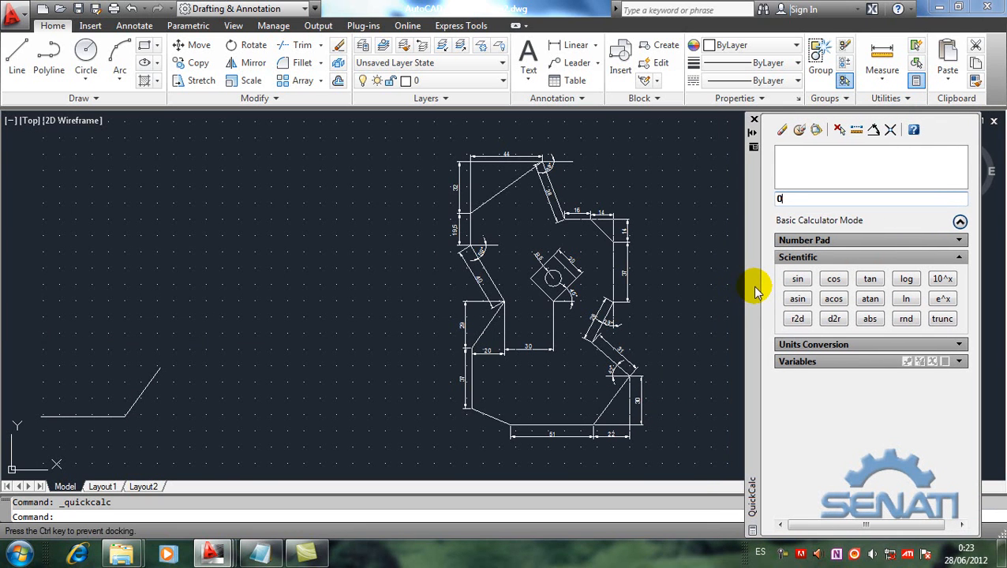
Step: With Ortho on, draw a second horizontal segment 51 units long between the first copy and the dimensioned figure
{"action": "left_click", "coordinate": [21, 62]}
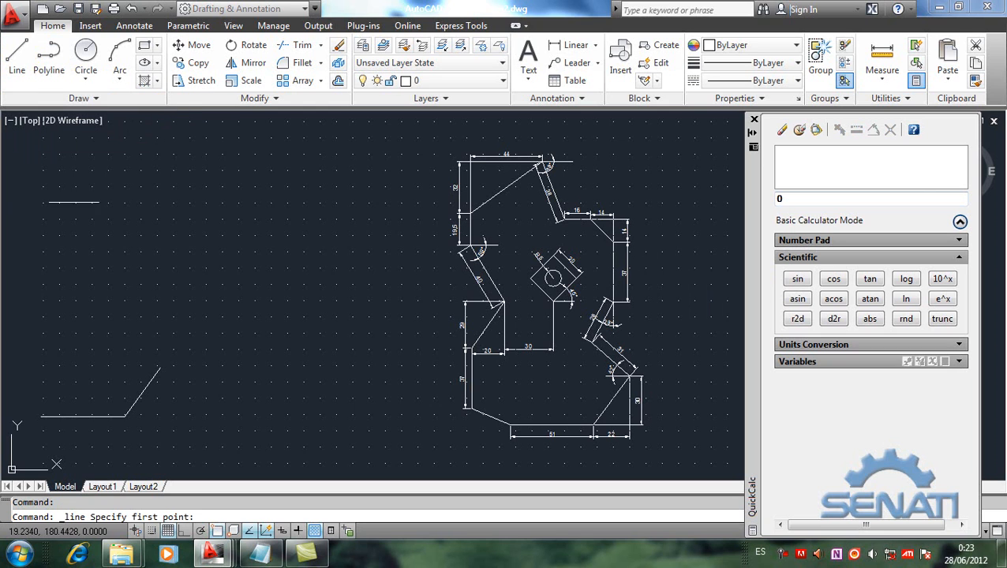
{"action": "left_click", "coordinate": [239, 415]}
{"action": "key", "text": "F8"}
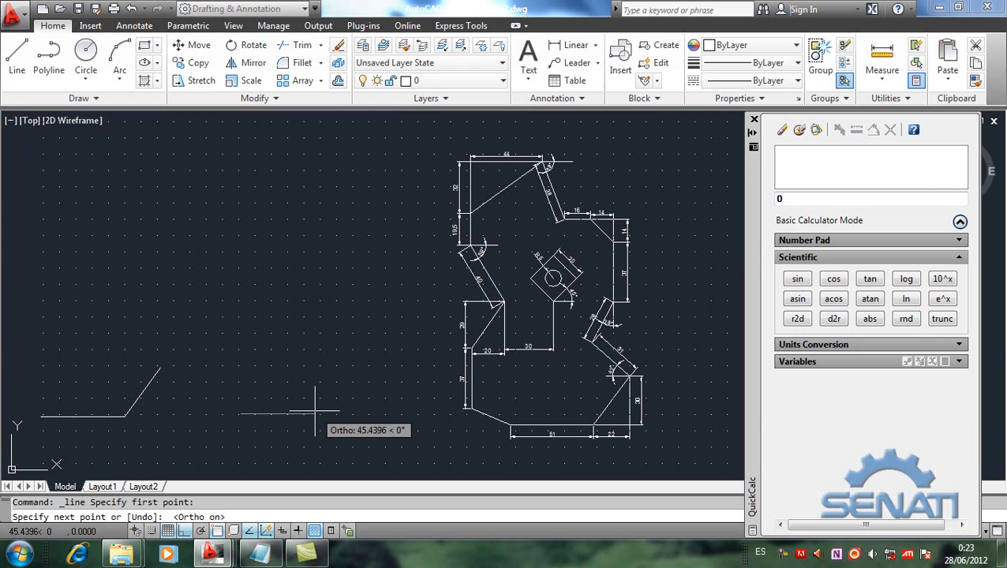
{"action": "key", "text": "Return"}
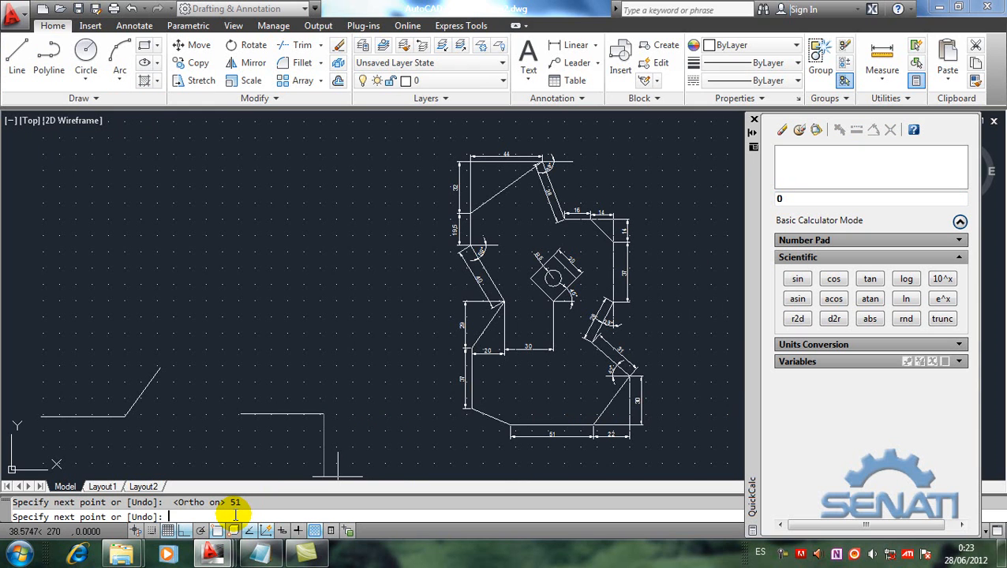
Step: Calculate sqrt(sqr(22)+sqr(30)) in QuickCalc and insert the result as the relative polar distance of the line's next point
{"action": "type", "text": "@"}
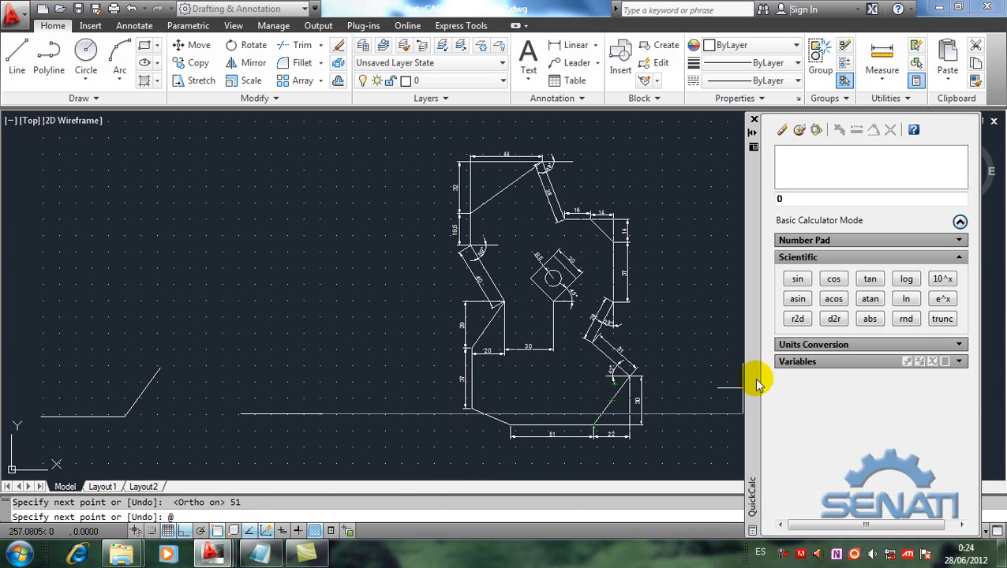
{"action": "left_click", "coordinate": [958, 257]}
{"action": "left_click", "coordinate": [960, 240]}
{"action": "left_click", "coordinate": [870, 263]}
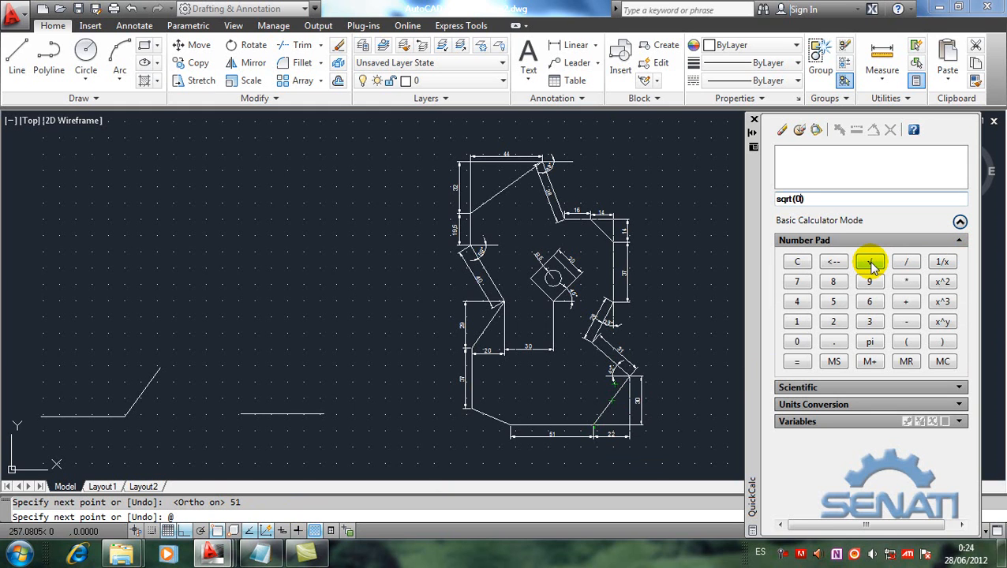
{"action": "left_click", "coordinate": [944, 284]}
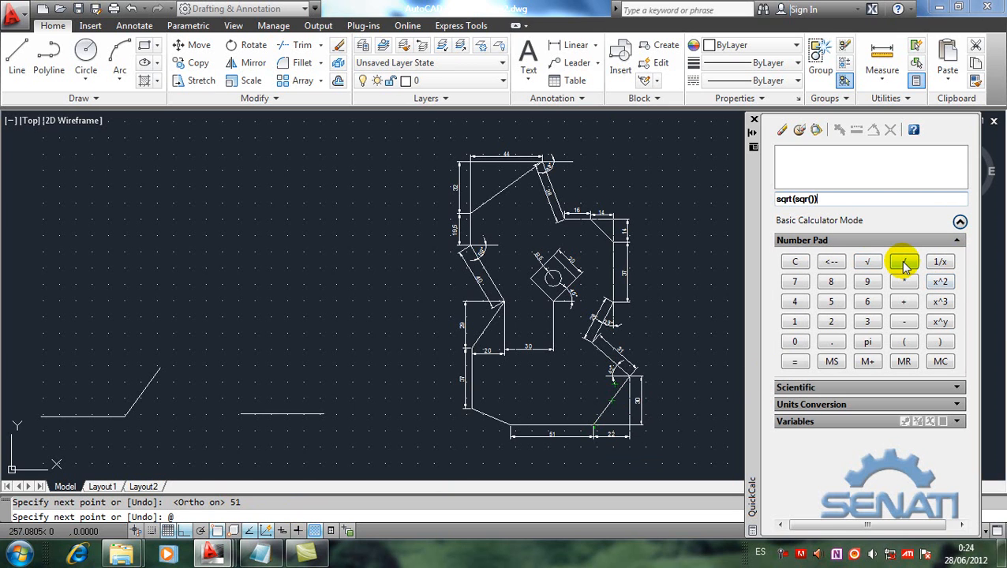
{"action": "type", "text": "22)+"}
{"action": "left_click", "coordinate": [940, 284]}
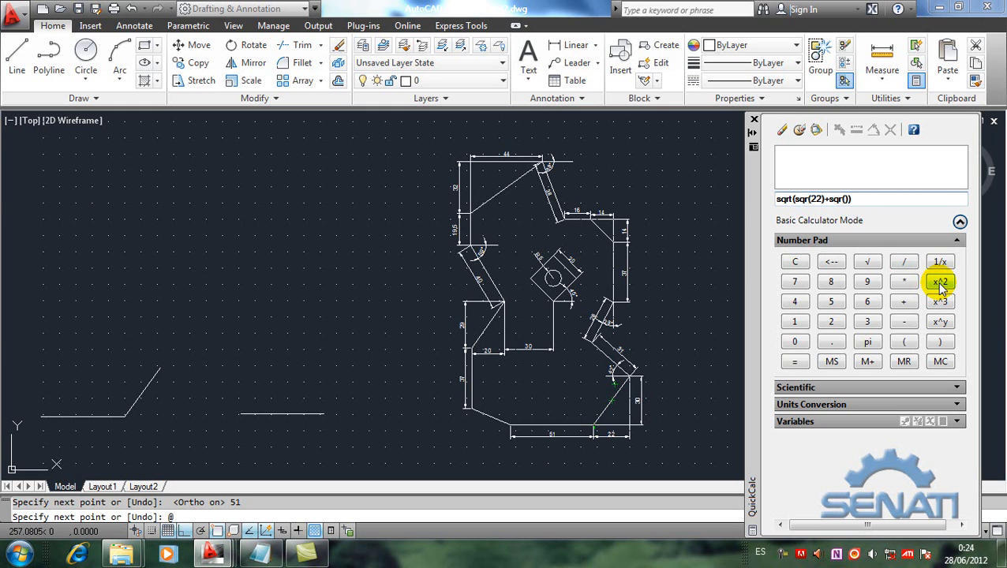
{"action": "type", "text": "30"}
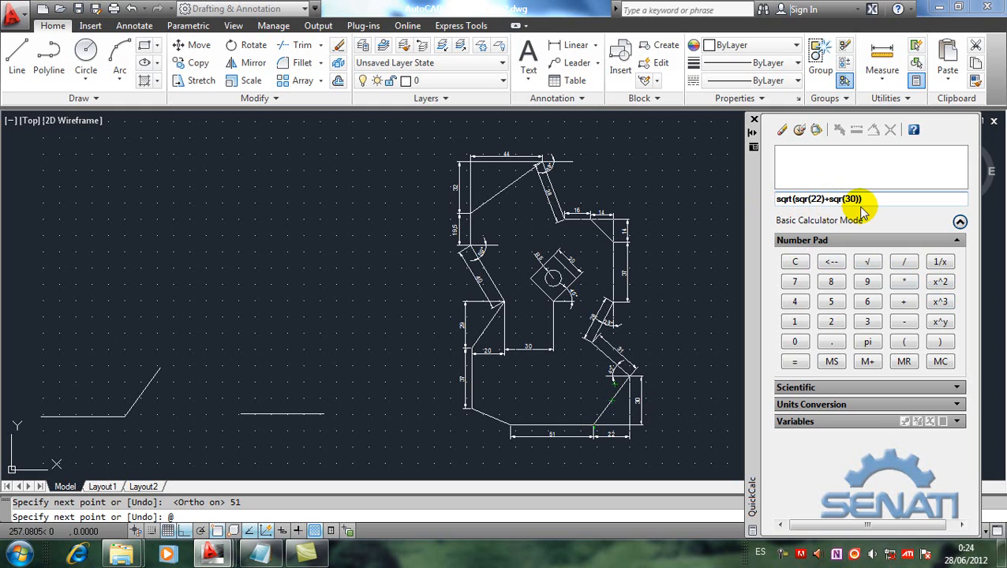
{"action": "key", "text": "Return"}
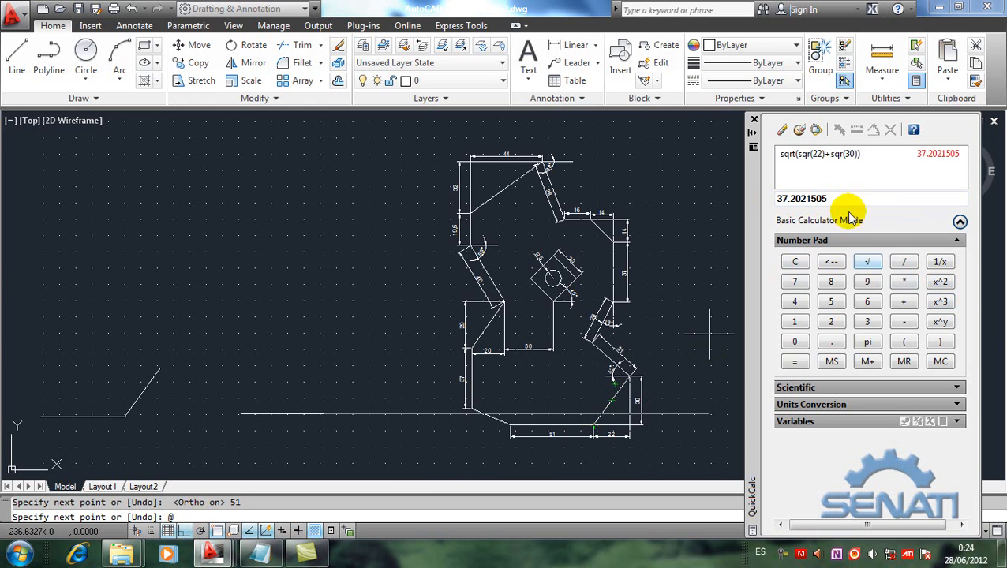
{"action": "left_click", "coordinate": [815, 131]}
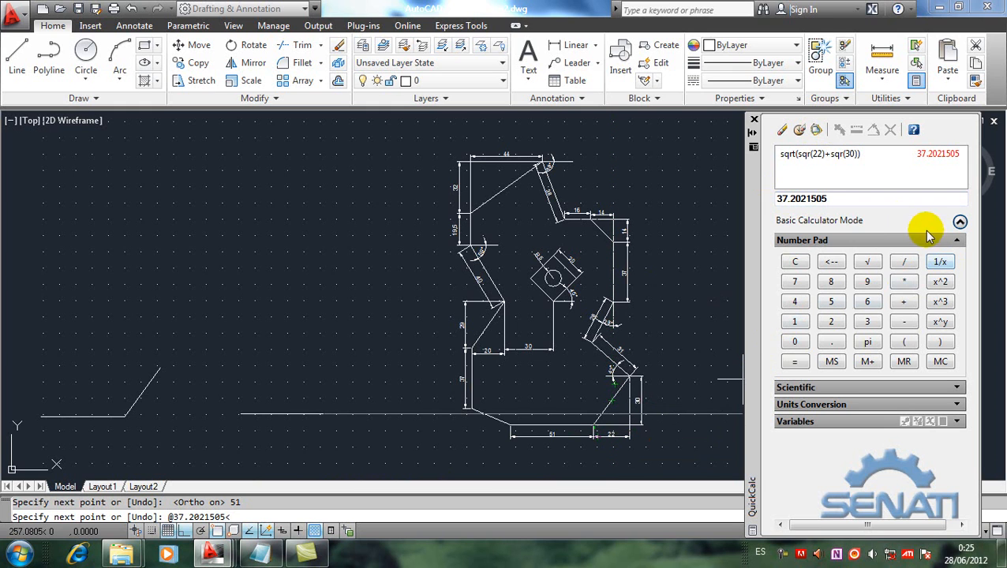
Step: Calculate atan(30/22) in QuickCalc, use the result as the inclined segment's polar angle and finish the line
{"action": "left_click", "coordinate": [782, 130]}
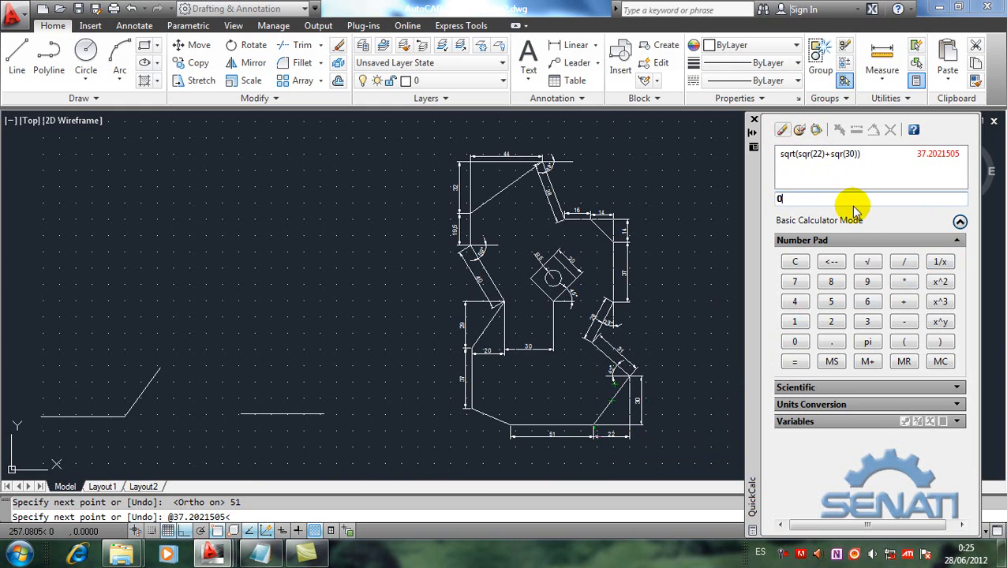
{"action": "left_click", "coordinate": [939, 242]}
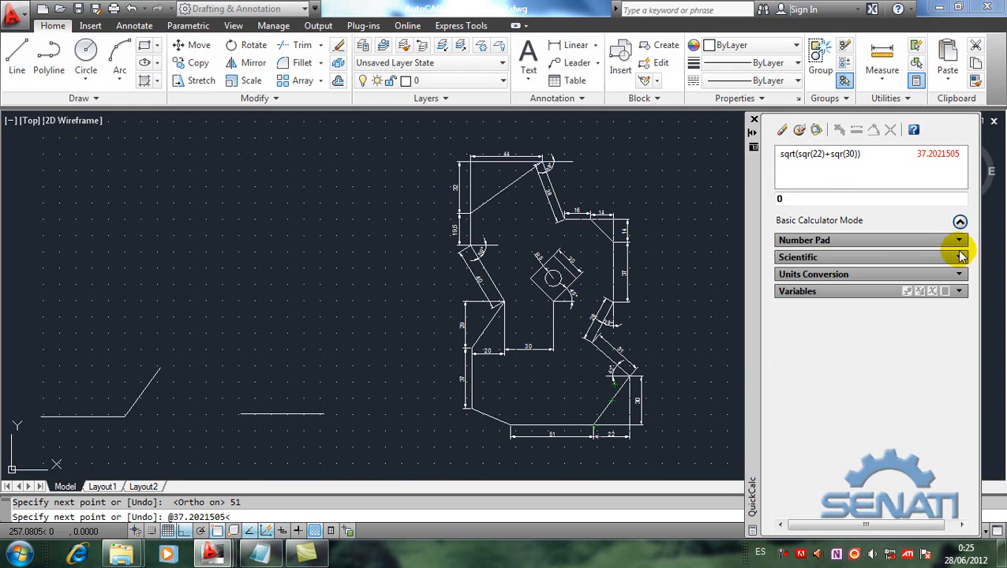
{"action": "left_click", "coordinate": [961, 258]}
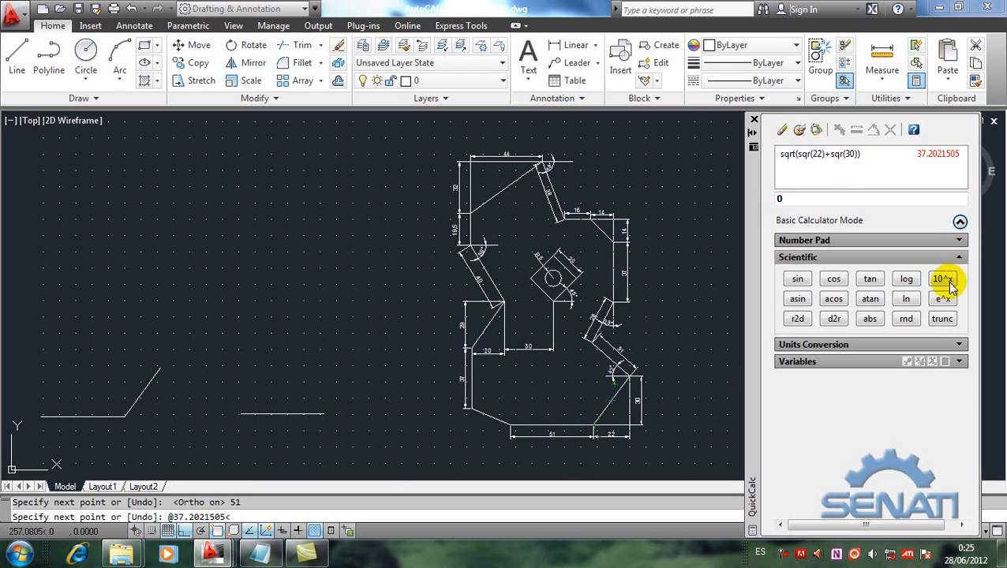
{"action": "left_click", "coordinate": [871, 300]}
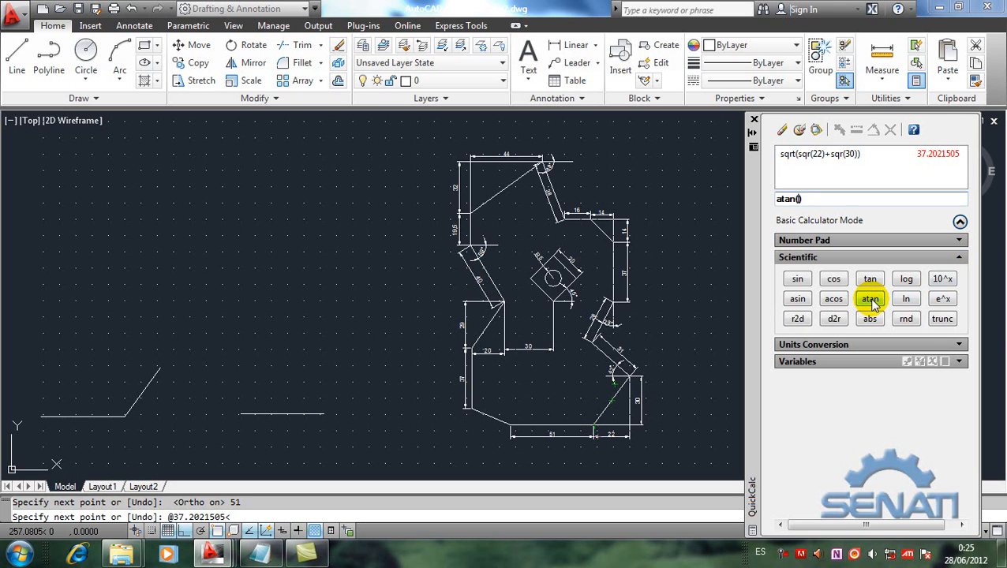
{"action": "type", "text": "30/22"}
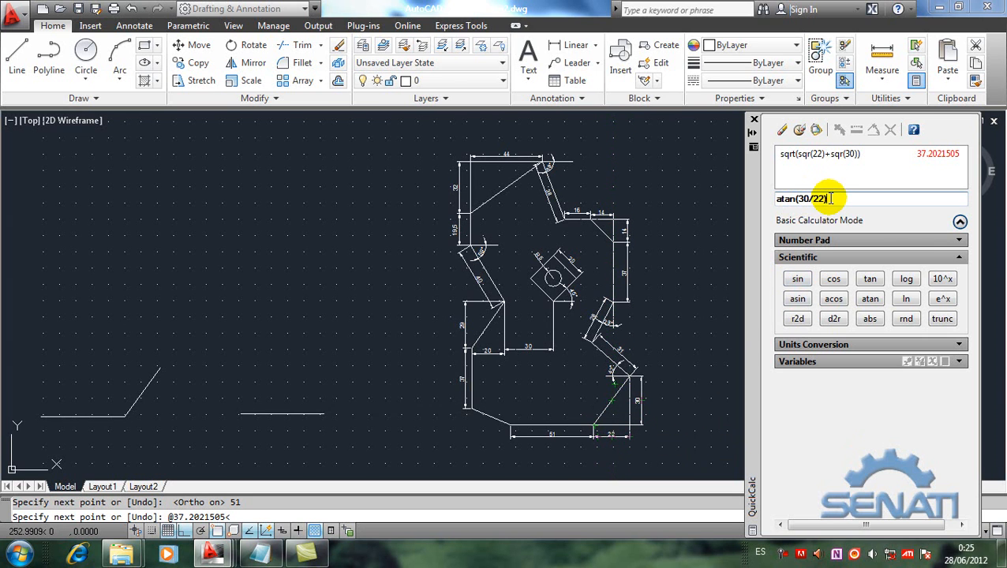
{"action": "key", "text": "Return"}
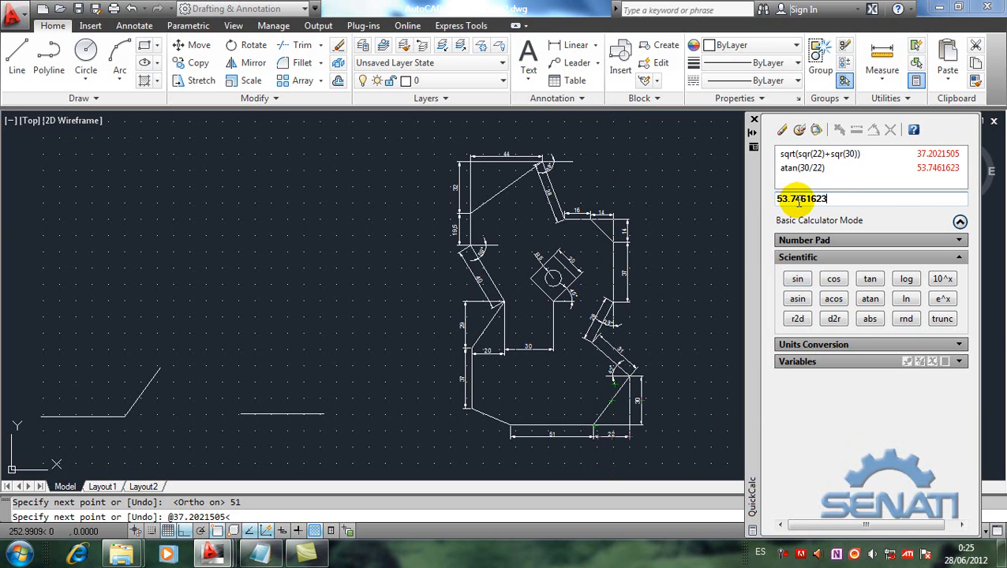
{"action": "left_click", "coordinate": [818, 132]}
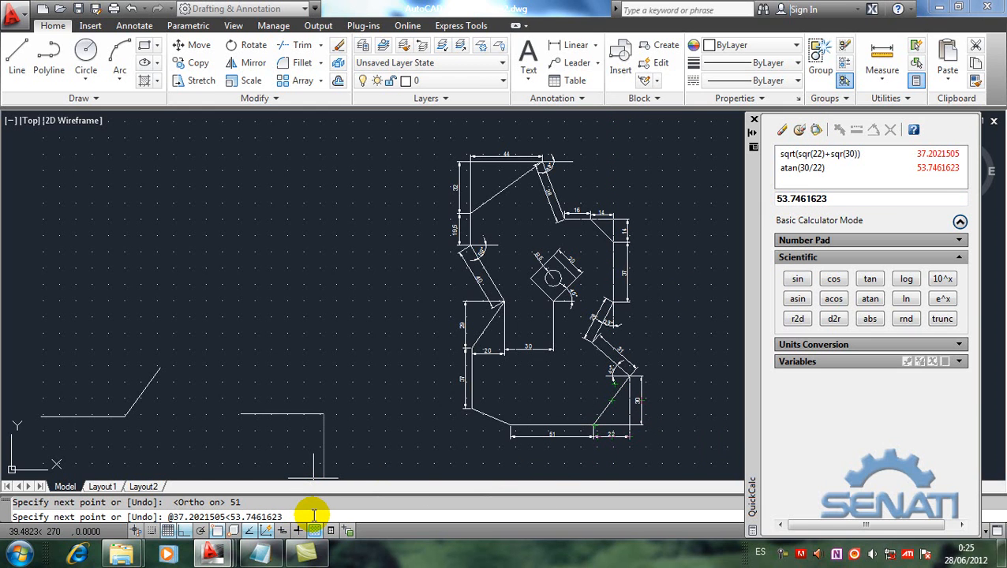
{"action": "key", "text": "Return"}
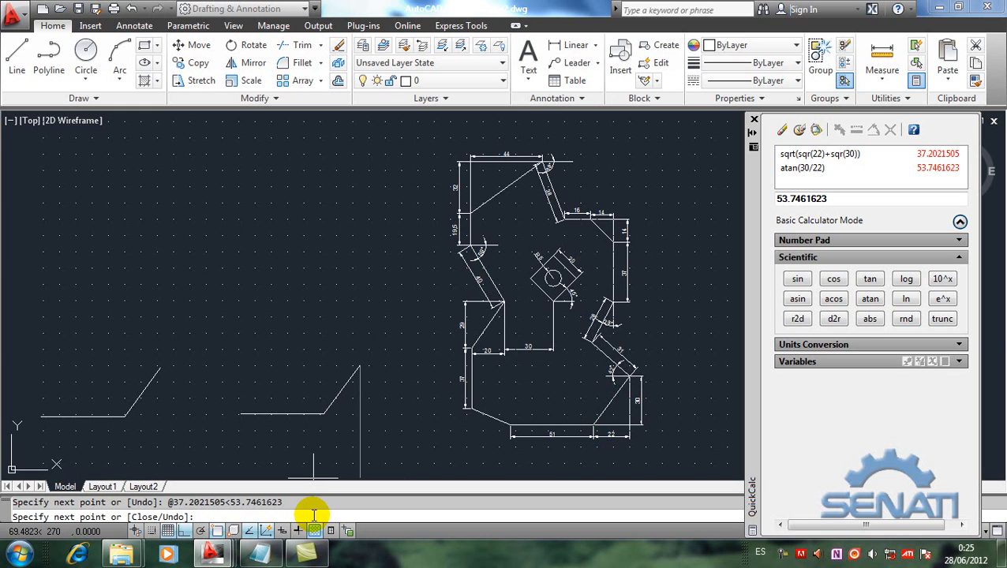
{"action": "key", "text": "Return"}
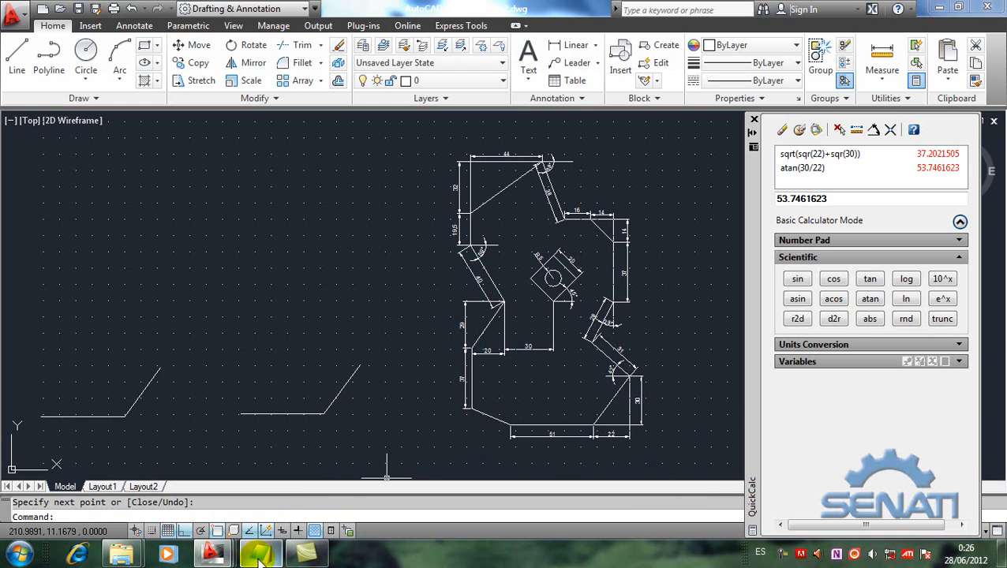
Step: Review the Notepad note on rectangular and relative polar coordinates, and return to the drawing
{"action": "mouse_move", "coordinate": [260, 556]}
{"action": "left_click", "coordinate": [264, 497]}
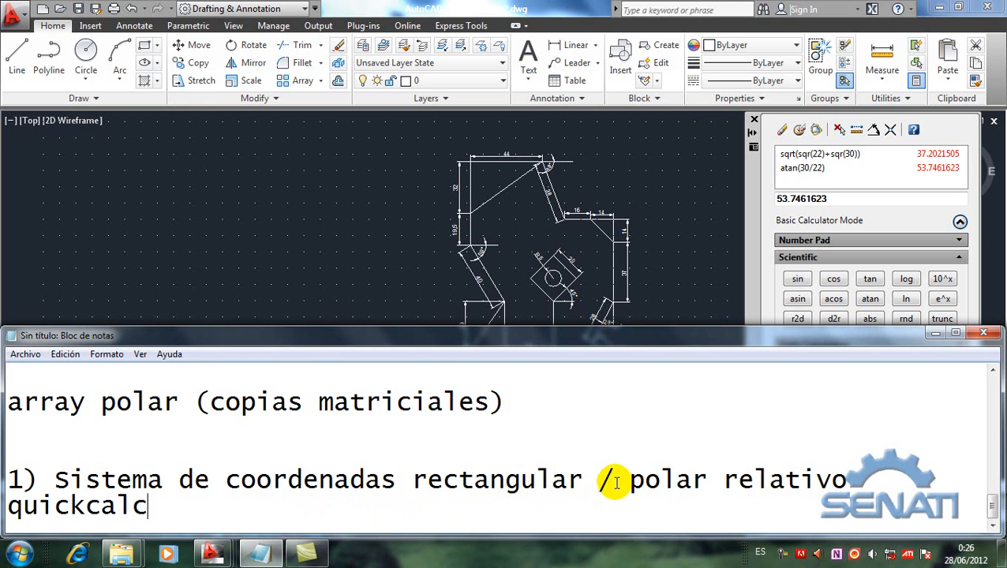
{"action": "left_click", "coordinate": [315, 257]}
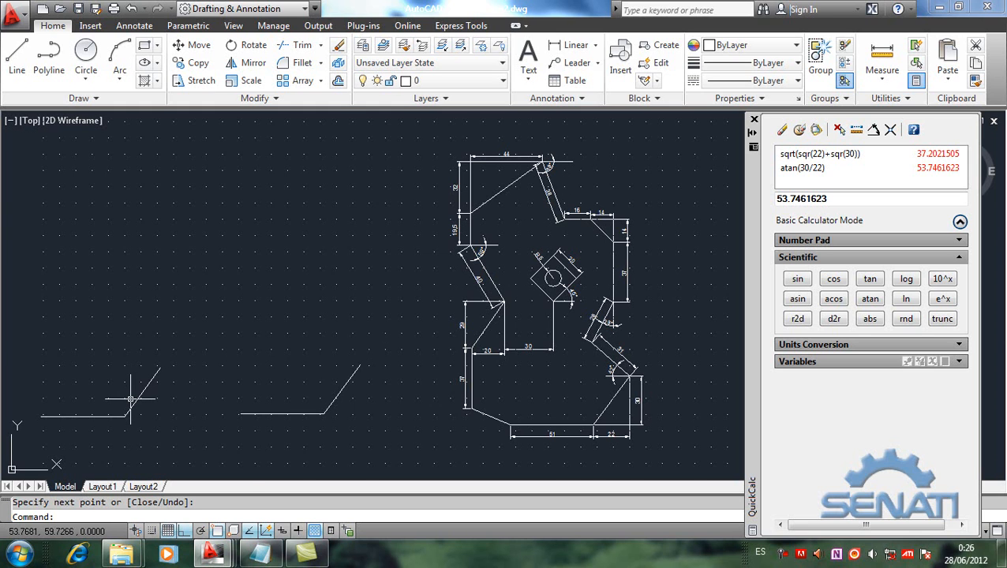
{"action": "mouse_move", "coordinate": [135, 401]}
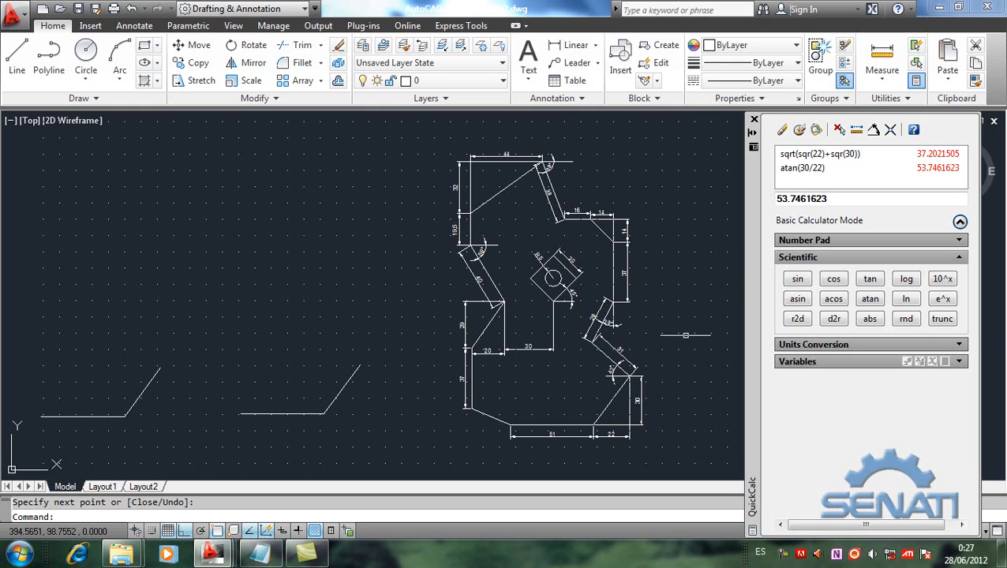
{"action": "left_click", "coordinate": [782, 129]}
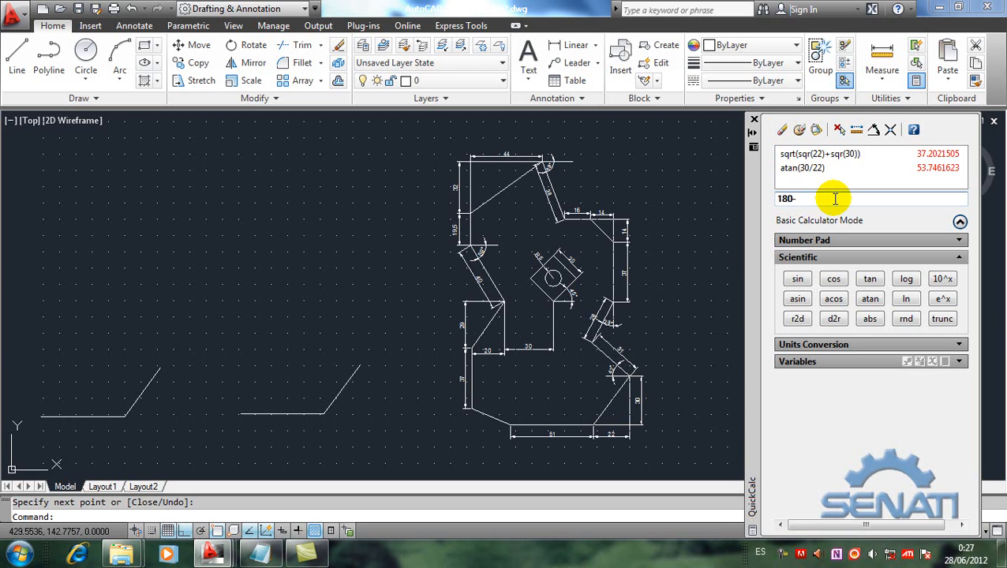
{"action": "key", "text": "Return"}
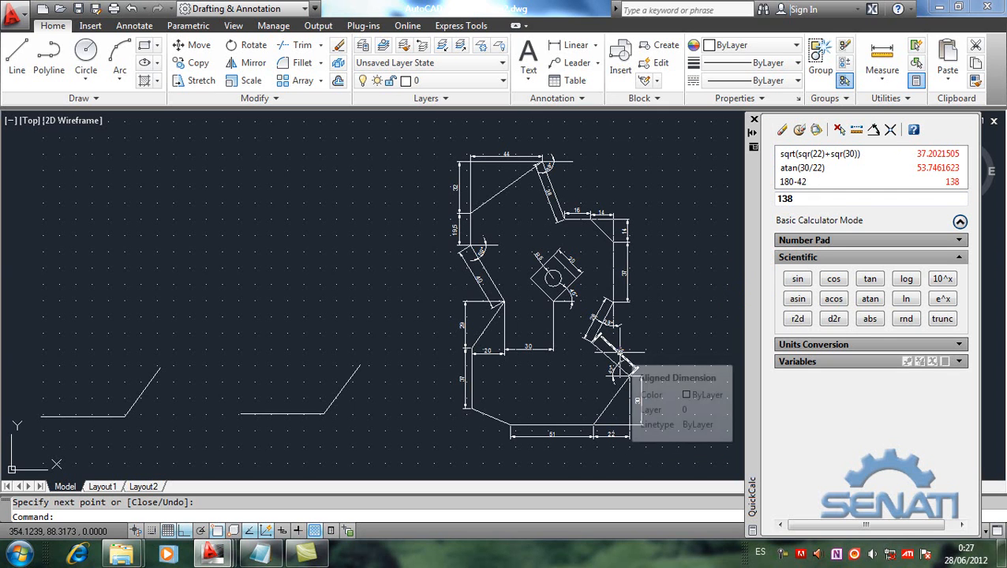
{"action": "left_click", "coordinate": [16, 60]}
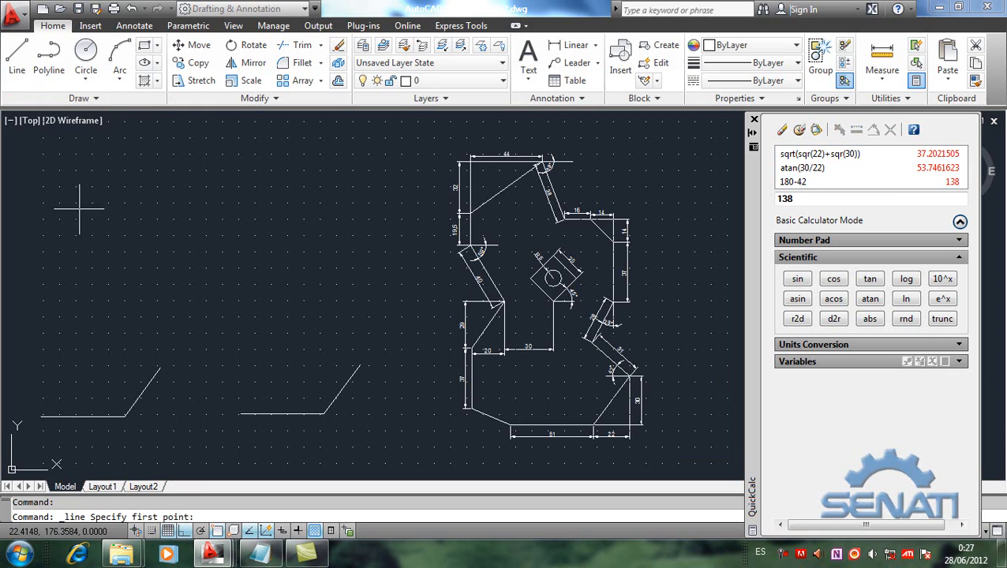
{"action": "left_click", "coordinate": [160, 367]}
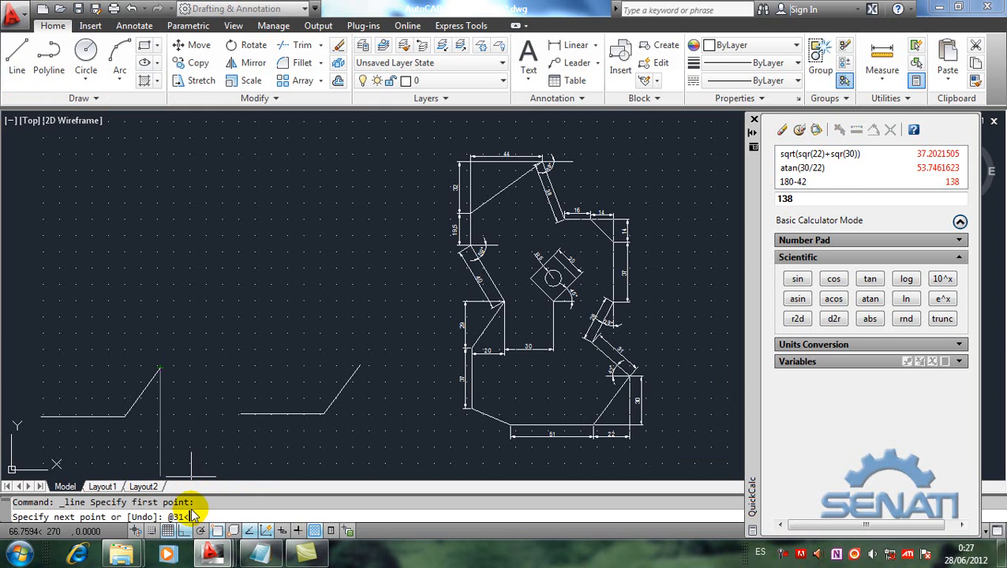
{"action": "key", "text": "Return"}
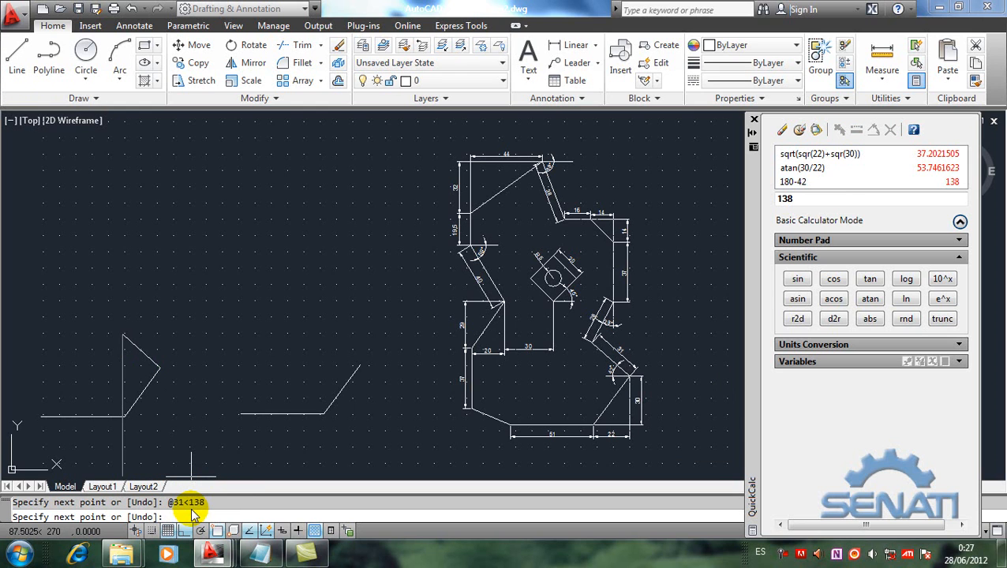
{"action": "key", "text": "Return"}
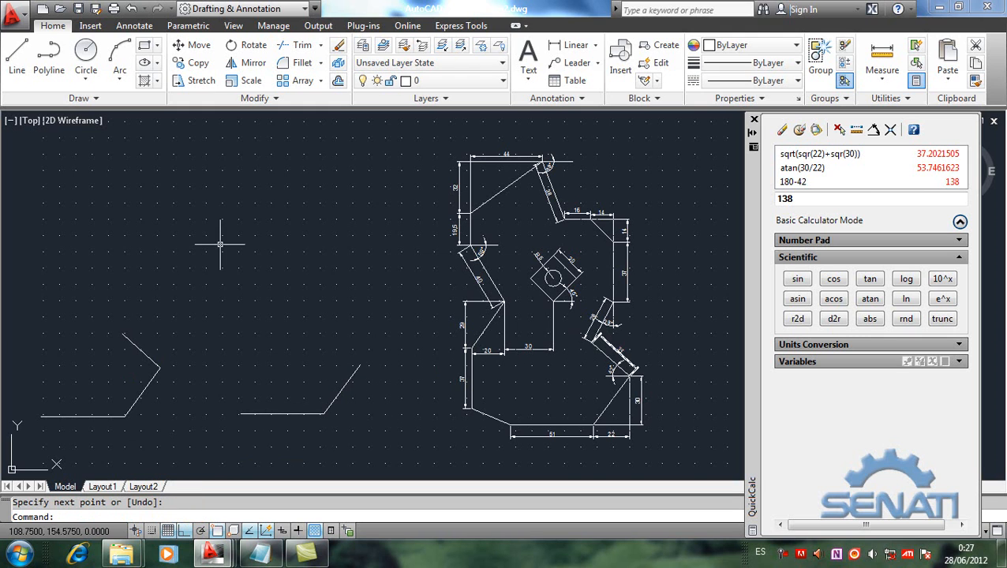
{"action": "left_click", "coordinate": [18, 54]}
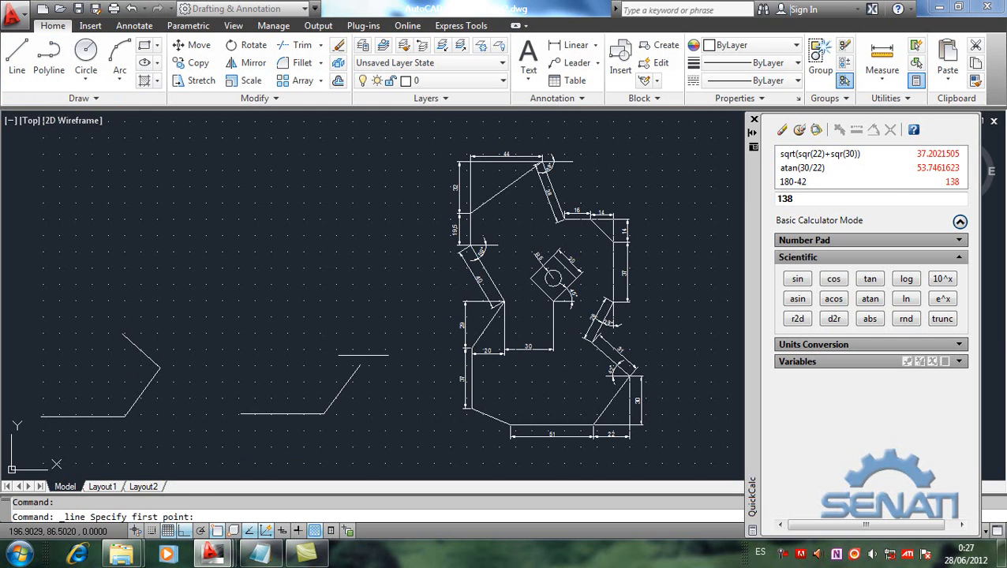
{"action": "left_click", "coordinate": [360, 365]}
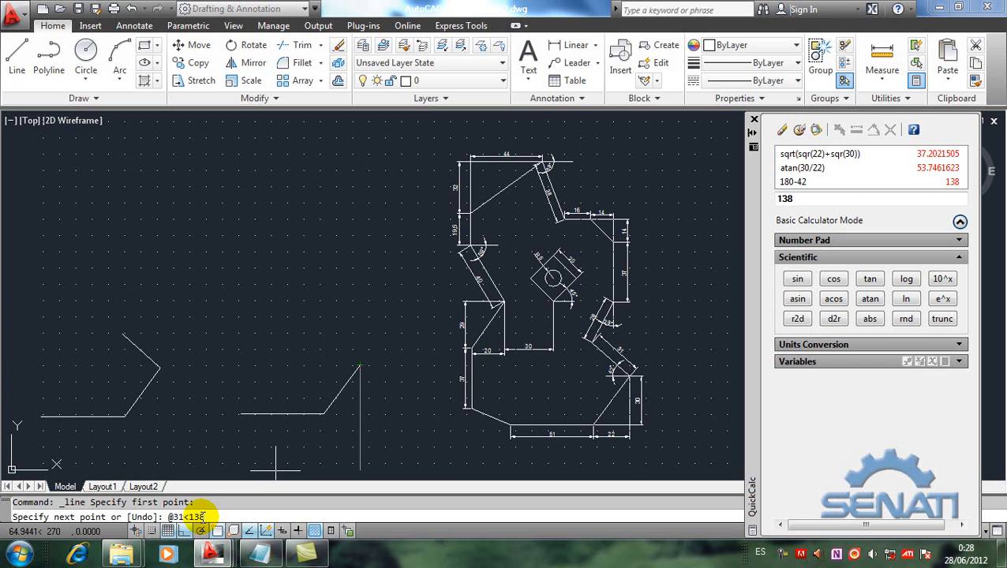
{"action": "key", "text": "Return"}
{"action": "key", "text": "Return"}
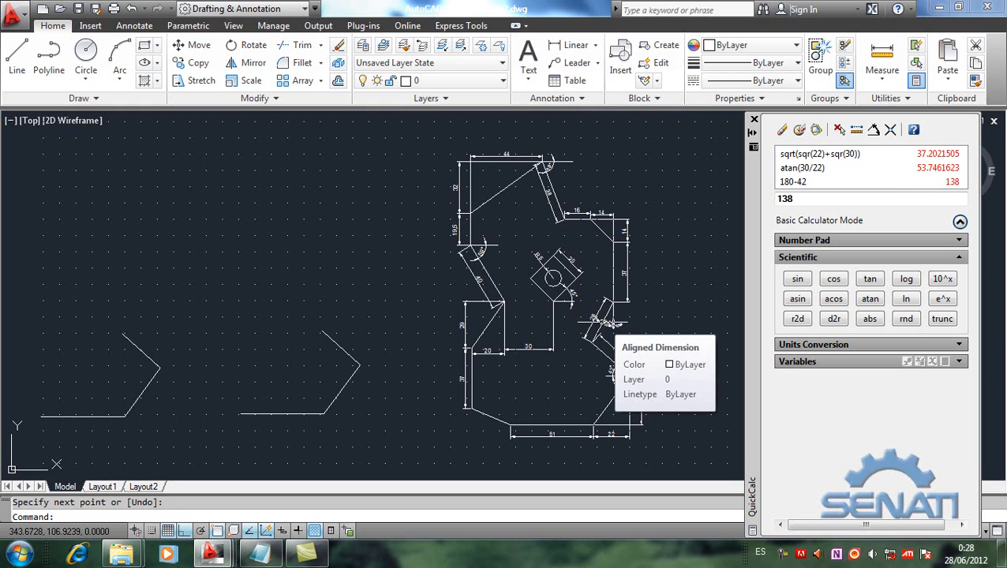
Step: Draw a horizontal auxiliary line outward from the dimensioned figure's vertex where the 28 and 31 segments meet
{"action": "scroll", "coordinate": [602, 322], "scroll_direction": "up", "scroll_amount": 3}
{"action": "scroll", "coordinate": [604, 322], "scroll_direction": "down", "scroll_amount": 2}
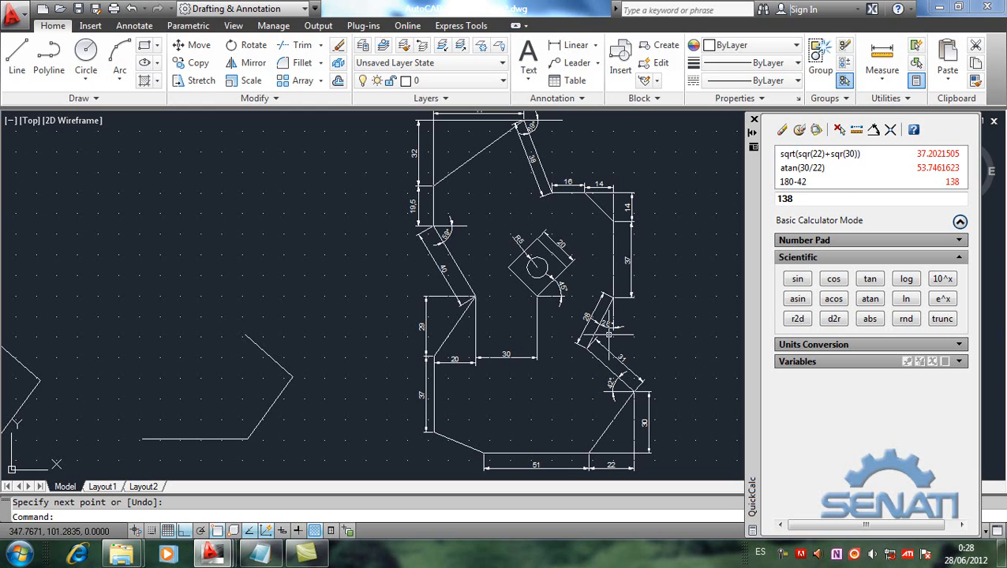
{"action": "left_click", "coordinate": [17, 54]}
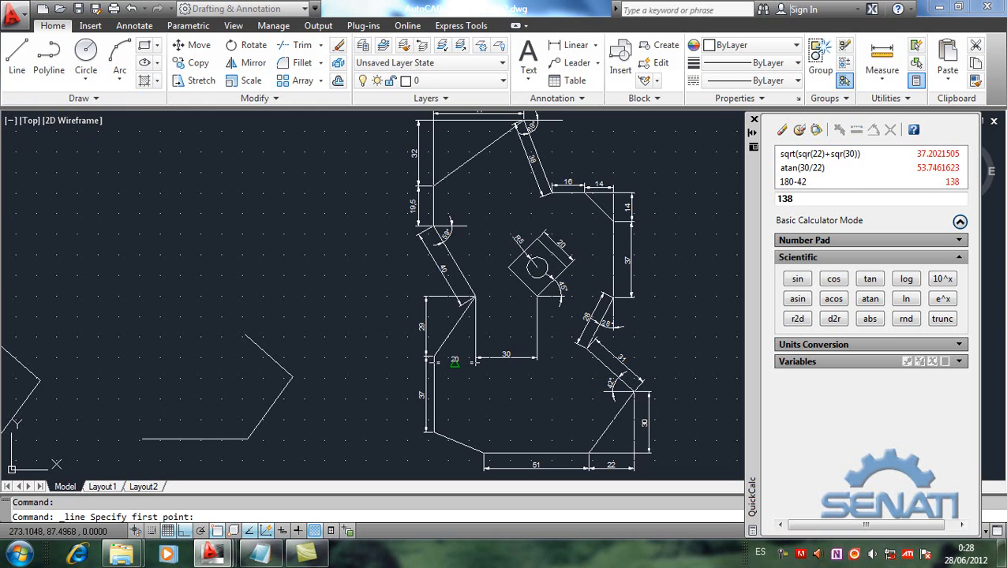
{"action": "left_click", "coordinate": [585, 347]}
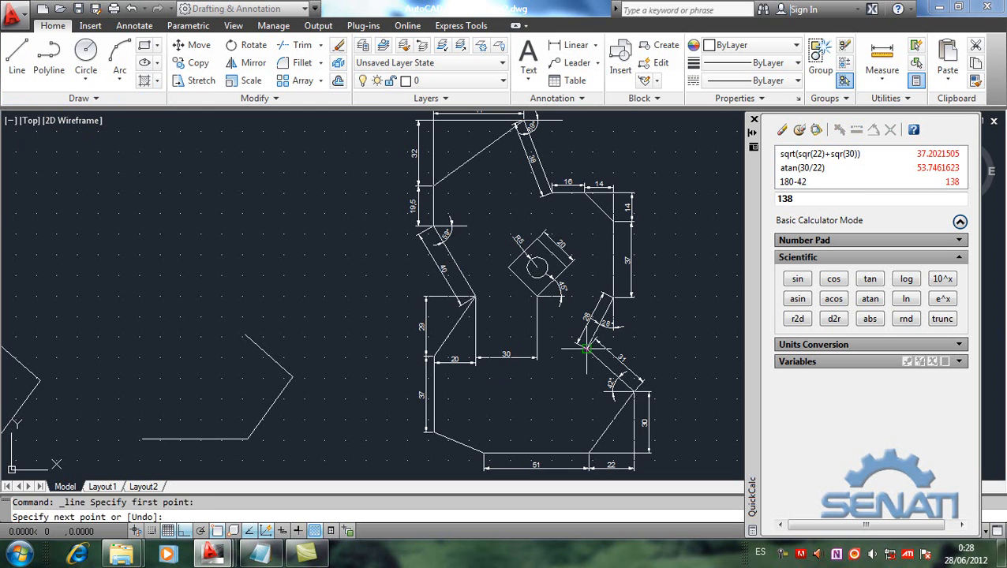
{"action": "left_click", "coordinate": [650, 346]}
{"action": "key", "text": "Return"}
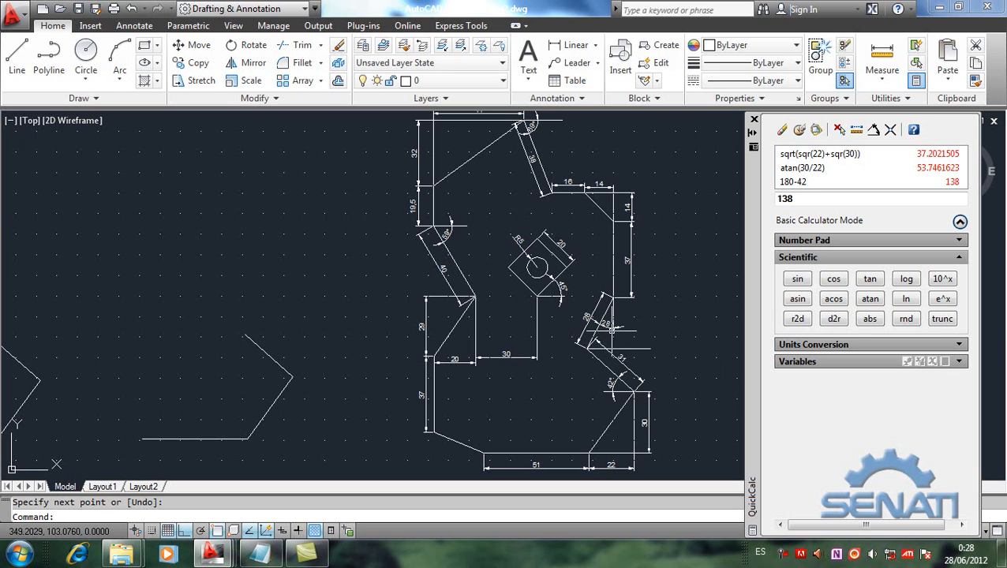
{"action": "left_click", "coordinate": [805, 201]}
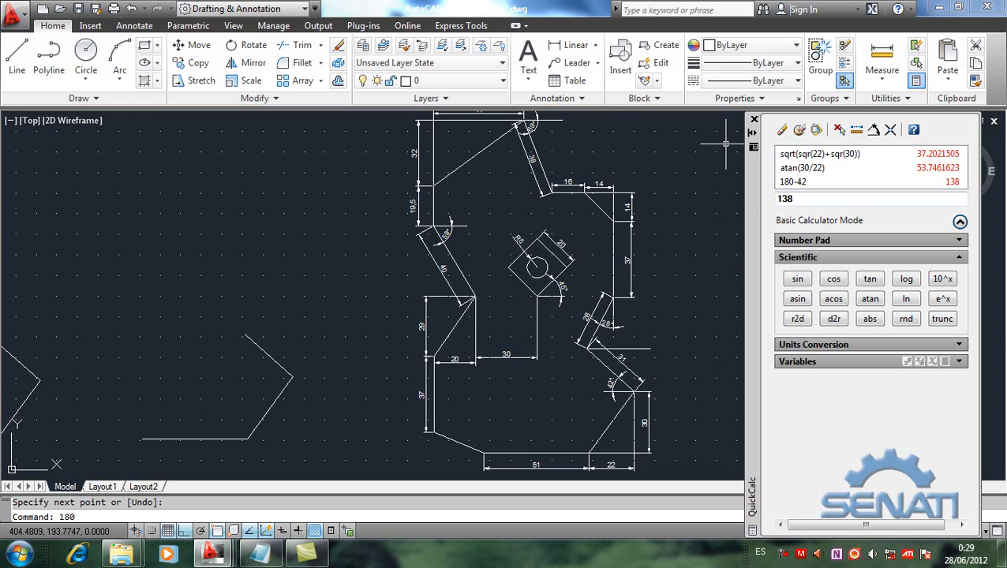
{"action": "double_click", "coordinate": [832, 198]}
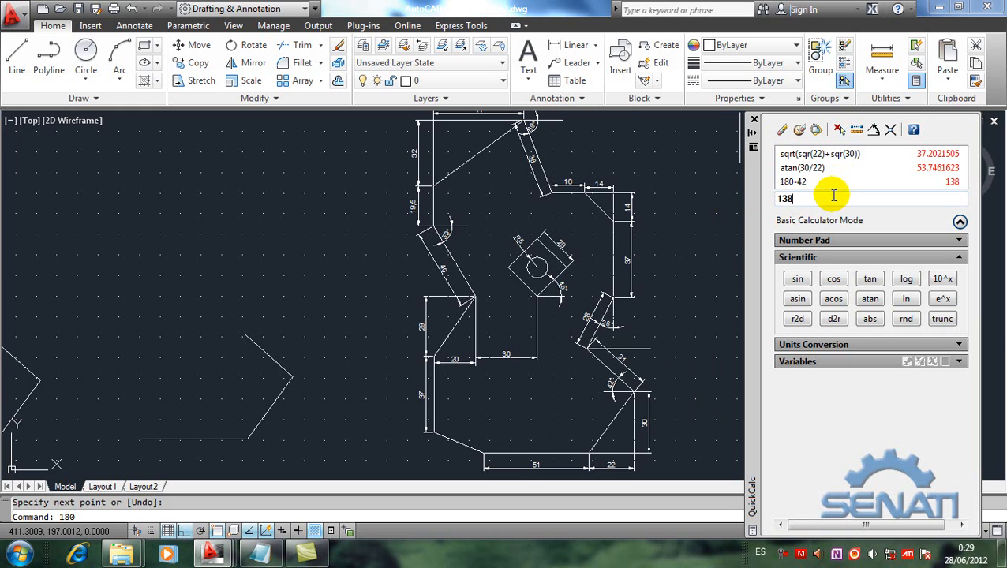
{"action": "left_click", "coordinate": [706, 211]}
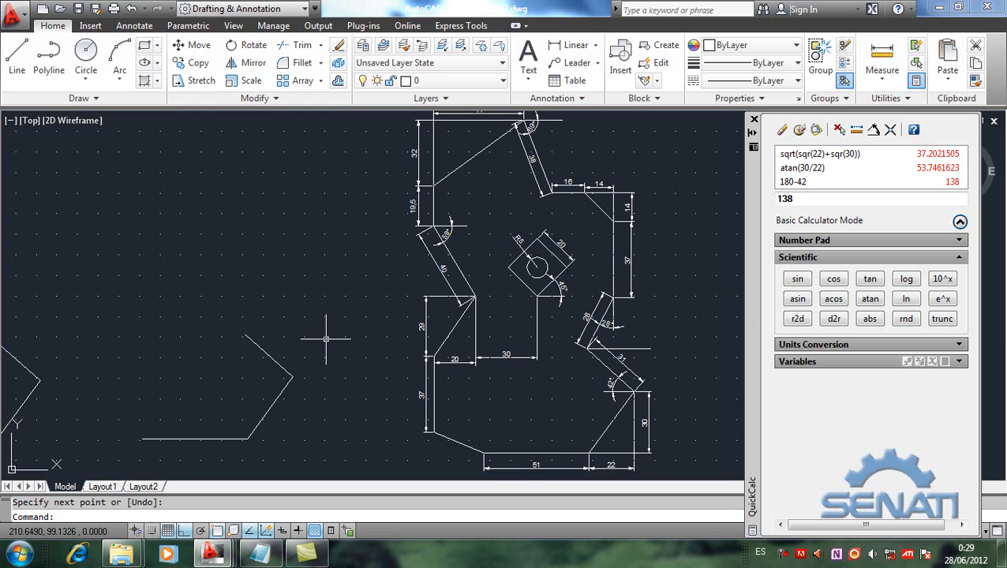
Step: Calculate 180-90-28 in QuickCalc and erase the horizontal auxiliary line at the dimensioned figure's 28 and 31 vertex
{"action": "left_click", "coordinate": [824, 198]}
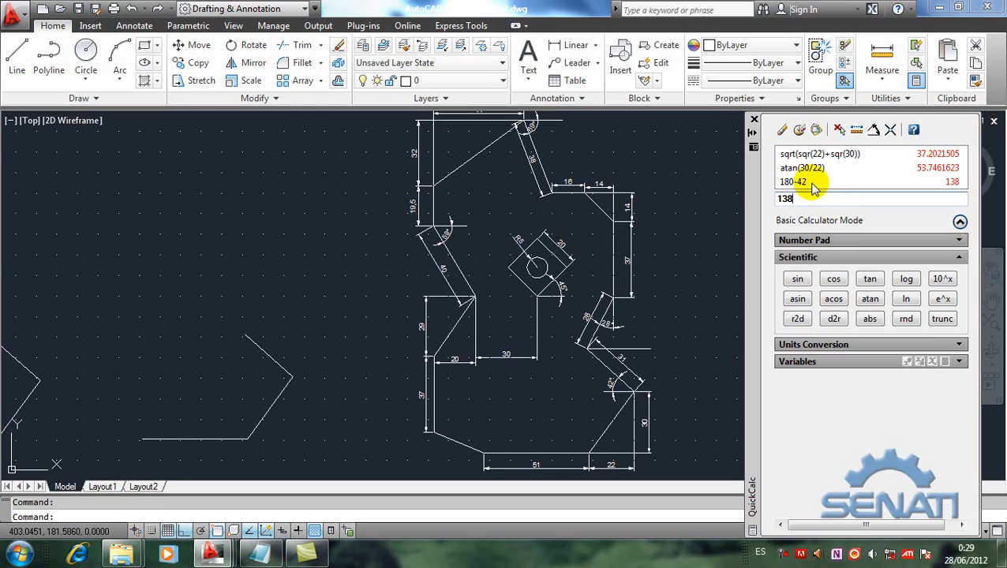
{"action": "left_click", "coordinate": [781, 130]}
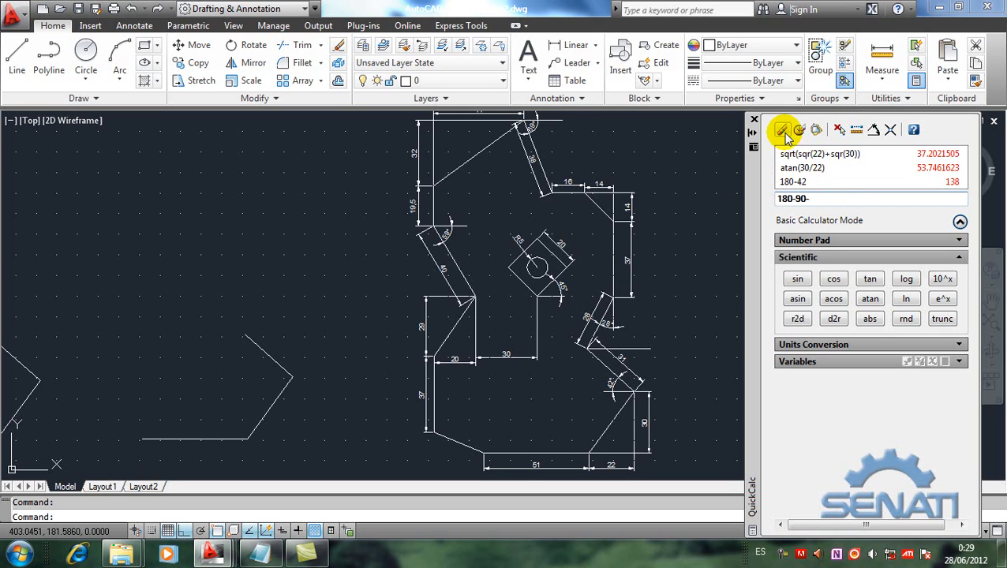
{"action": "type", "text": "180-90-28"}
{"action": "key", "text": "Return"}
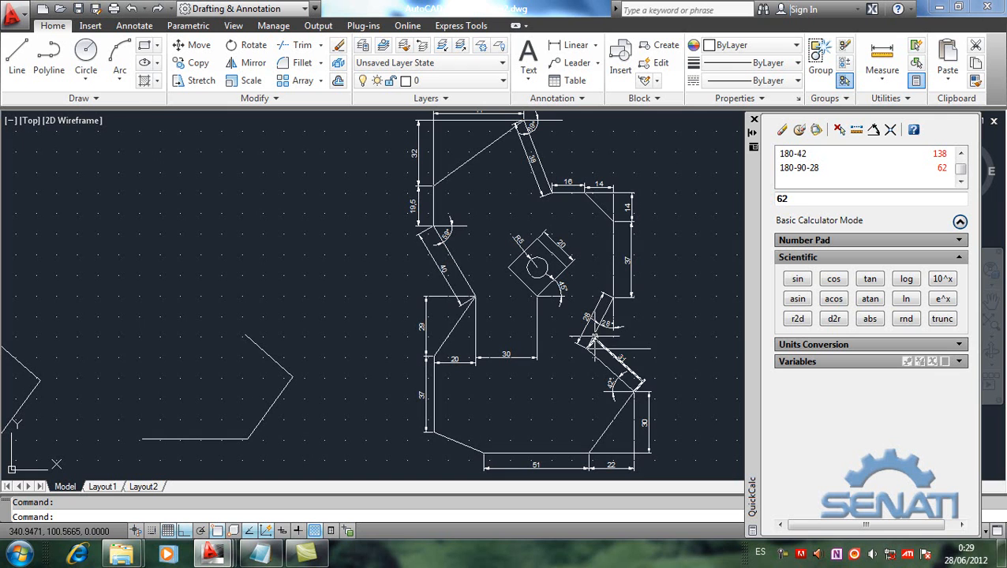
{"action": "left_click", "coordinate": [628, 348]}
{"action": "key", "text": "Delete"}
{"action": "mouse_move", "coordinate": [348, 379]}
{"action": "middle_mouse_down"}
{"action": "mouse_move", "coordinate": [422, 355]}
{"action": "mouse_move", "coordinate": [424, 373]}
{"action": "middle_mouse_up"}
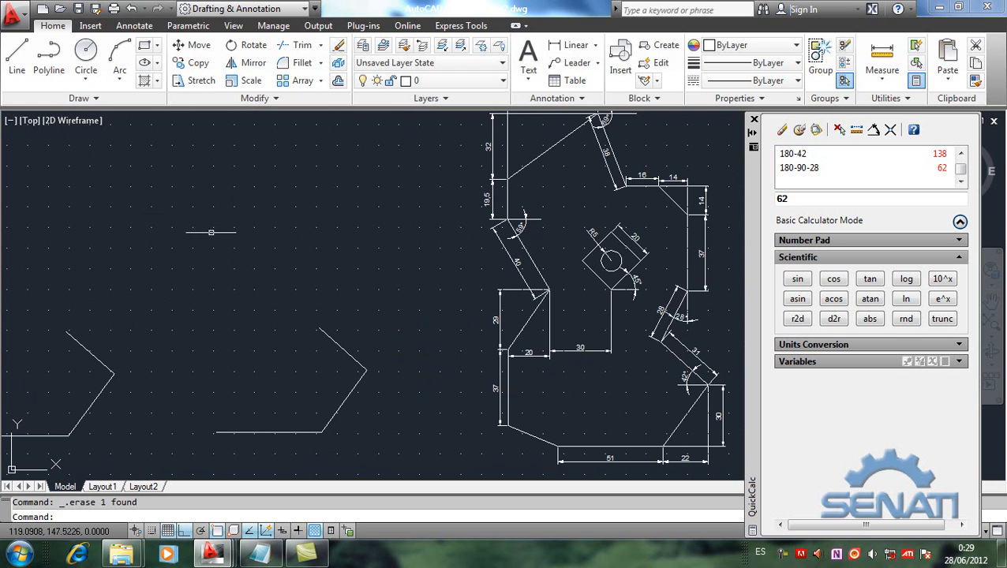
{"action": "left_click", "coordinate": [24, 62]}
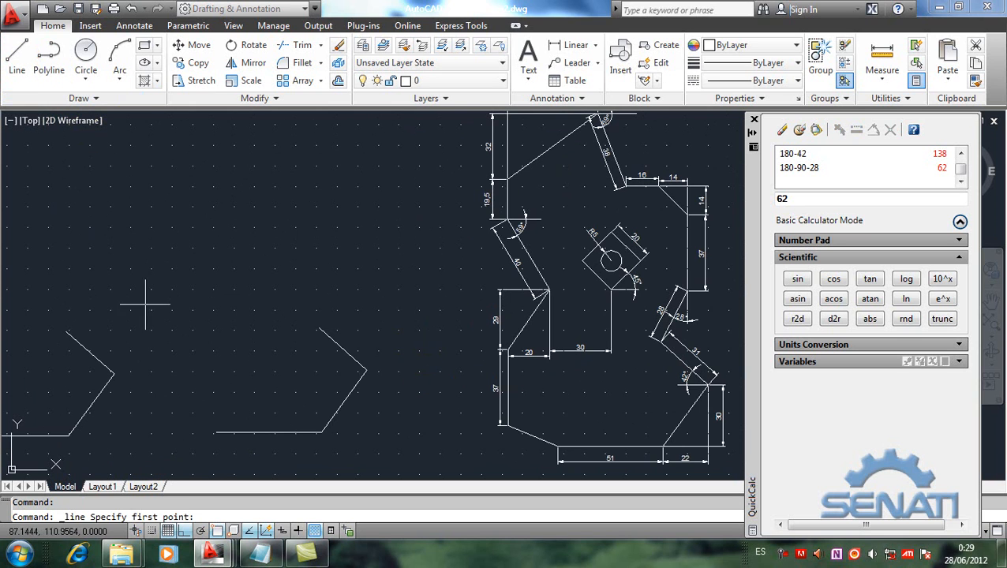
{"action": "left_click", "coordinate": [66, 331]}
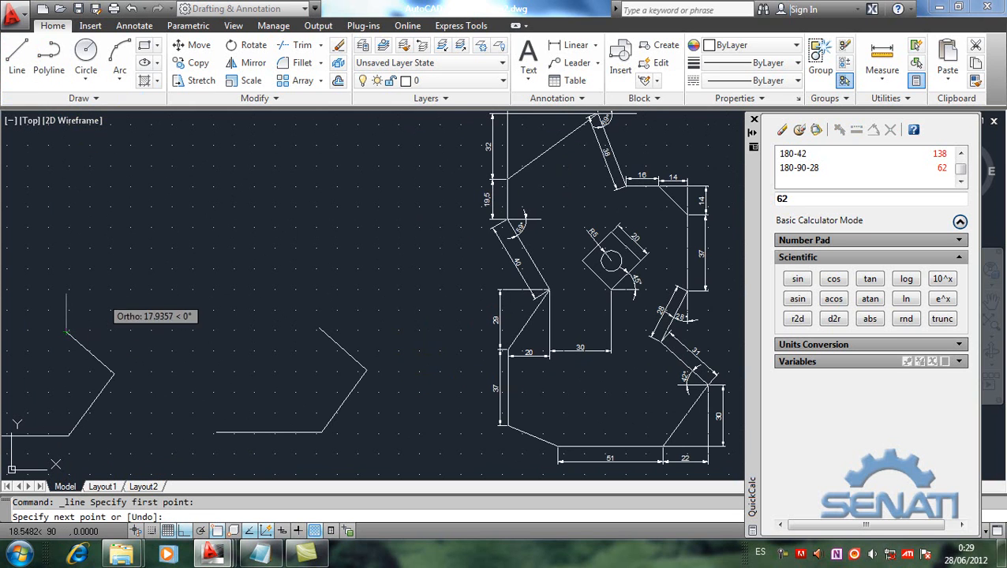
{"action": "type", "text": "@28"}
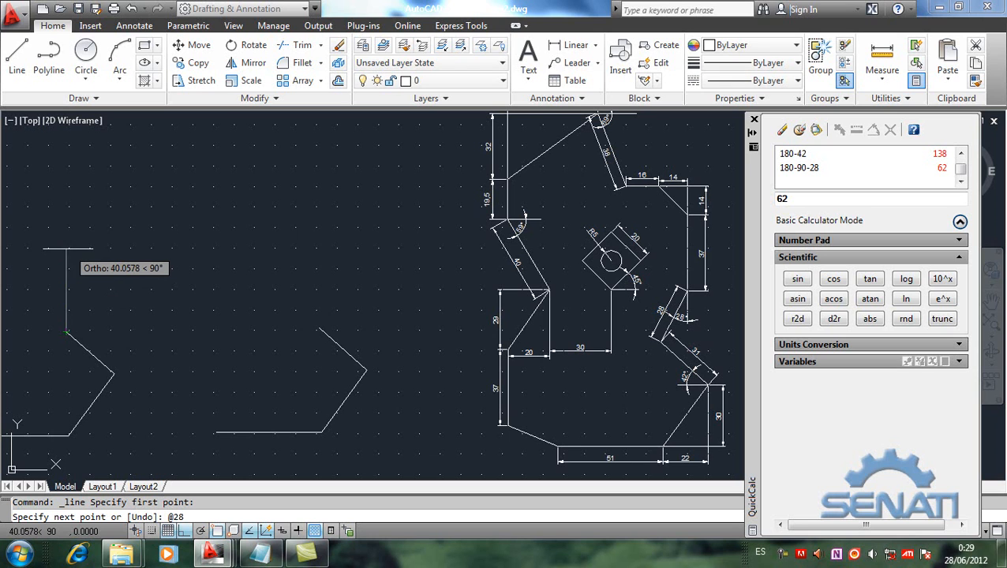
{"action": "type", "text": "62"}
{"action": "key", "text": "Return"}
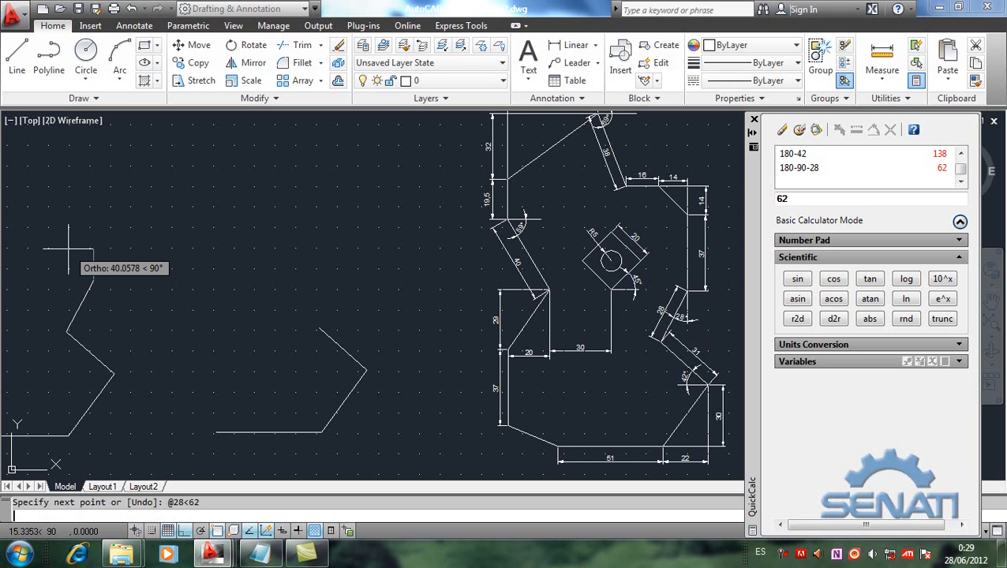
{"action": "key", "text": "Return"}
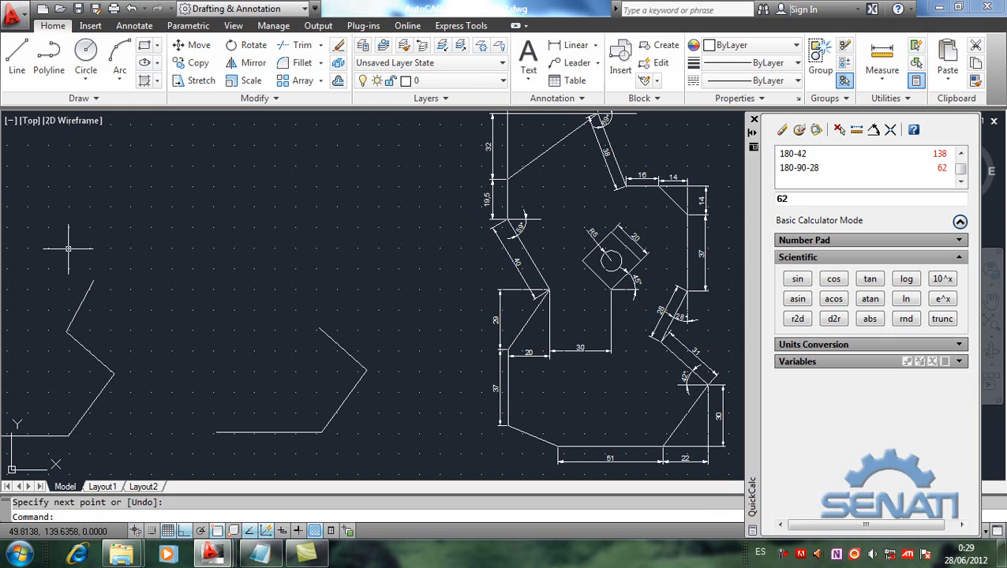
{"action": "left_click", "coordinate": [17, 55]}
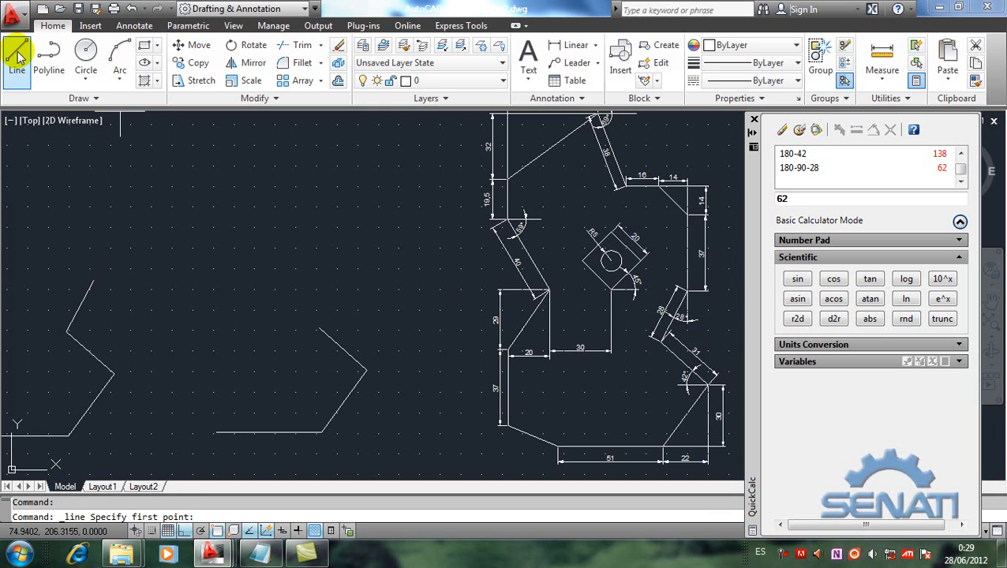
{"action": "left_click", "coordinate": [319, 329]}
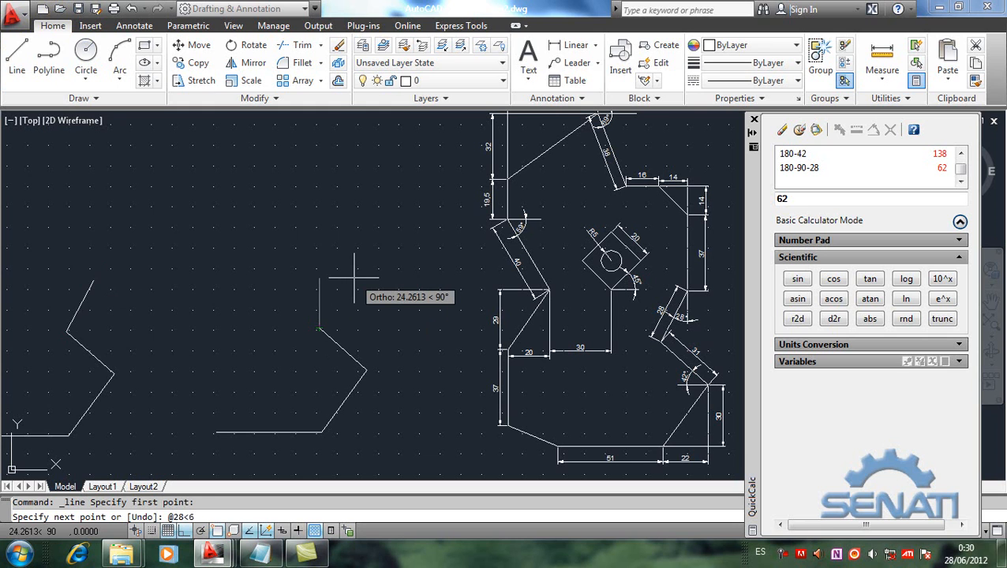
{"action": "key", "text": "Return"}
{"action": "key", "text": "Return"}
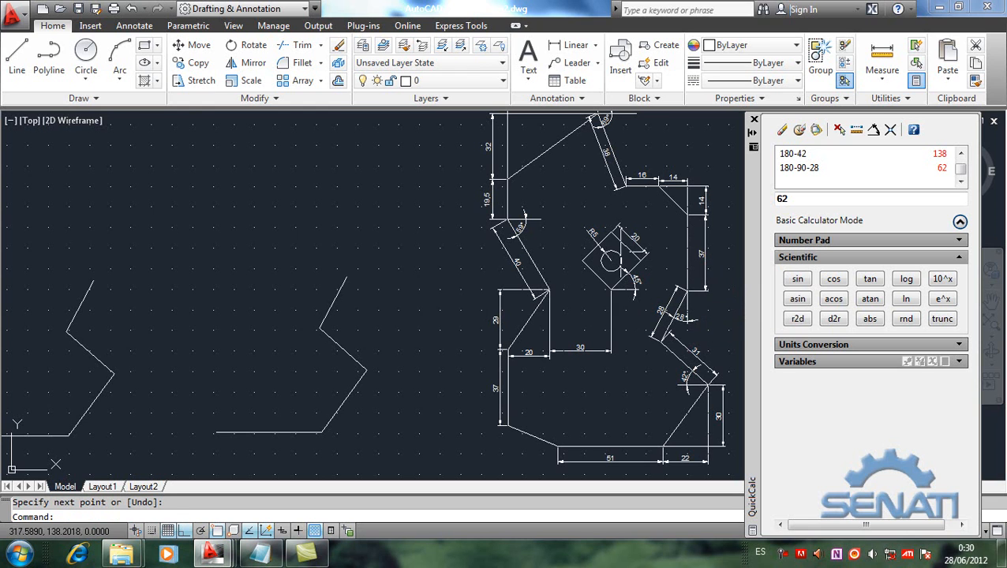
Step: Draw a 37-unit vertical line upward from the upper end of the first copy's 28 segment
{"action": "left_click", "coordinate": [17, 53]}
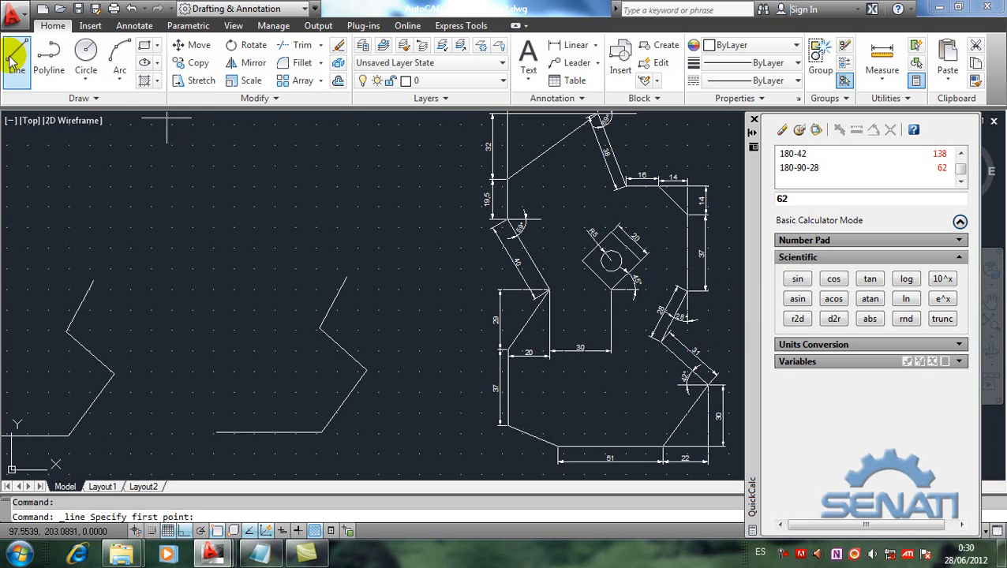
{"action": "left_click", "coordinate": [93, 280]}
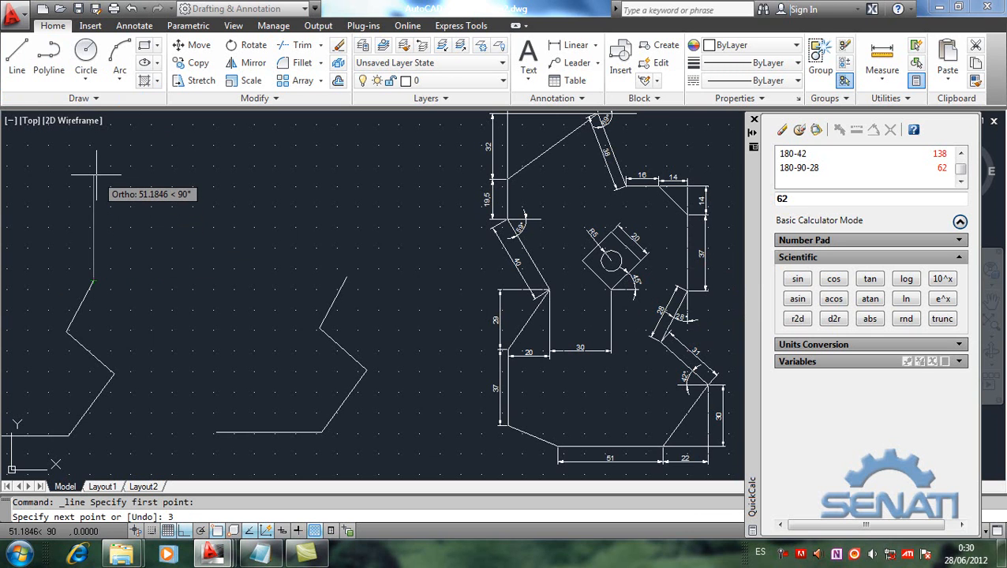
{"action": "type", "text": "37"}
{"action": "key", "text": "Return"}
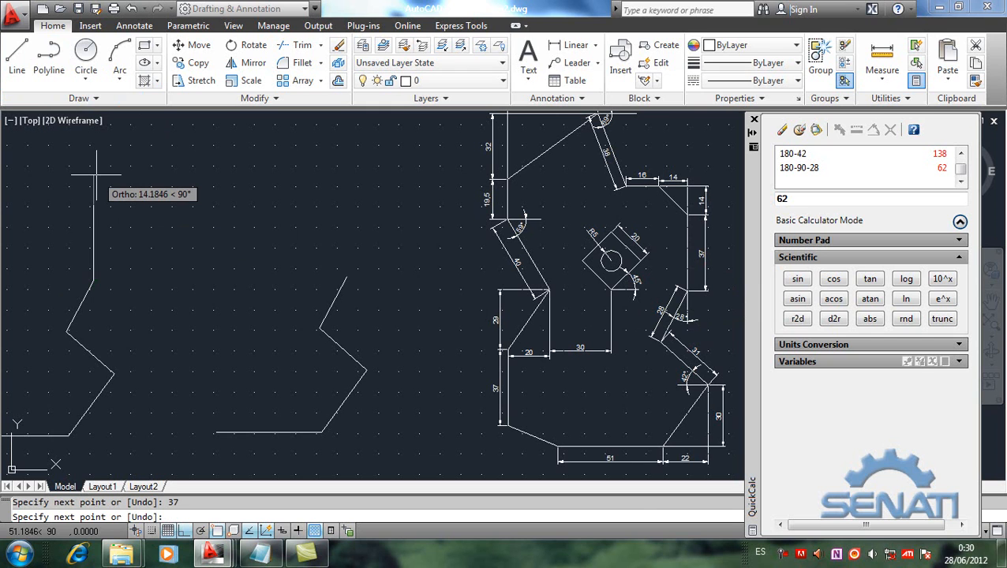
{"action": "key", "text": "Return"}
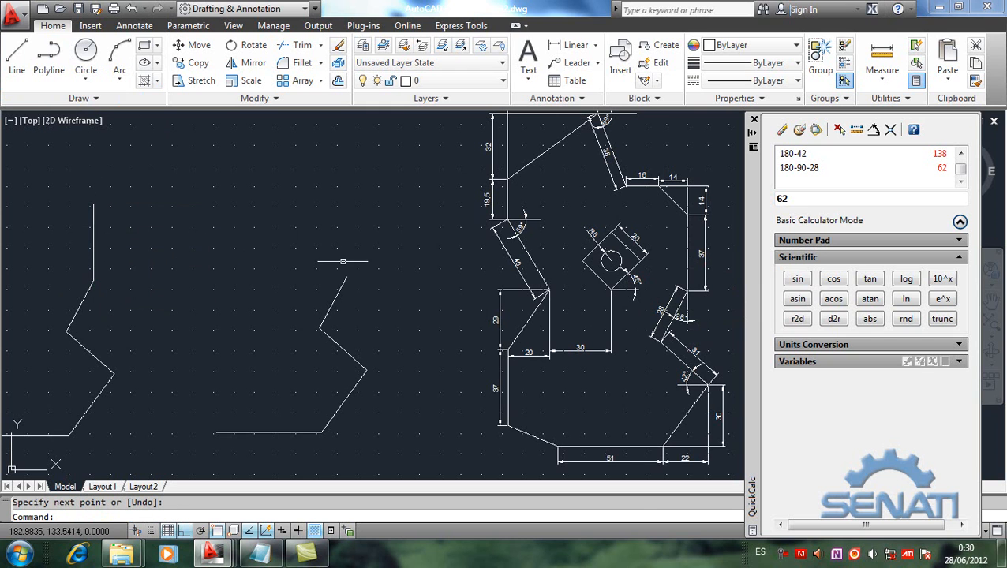
Step: Switch to Notepad, add the line "3) copy (duplicar / copia)" below the quickcalc entry, and return to the drawing
{"action": "left_click", "coordinate": [258, 553]}
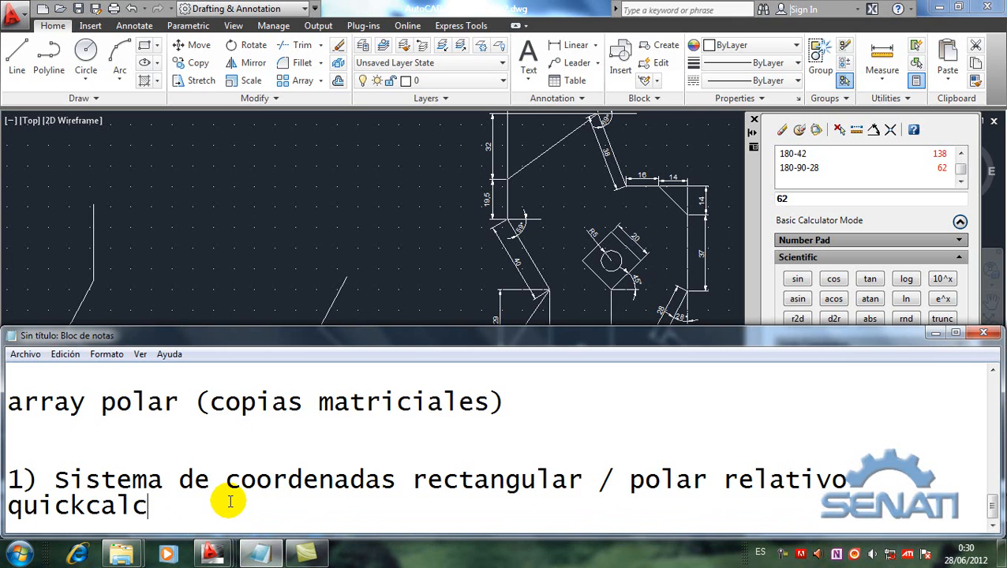
{"action": "key", "text": "Up"}
{"action": "key", "text": "Up"}
{"action": "key", "text": "Up"}
{"action": "key", "text": "Up"}
{"action": "key", "text": "Up"}
{"action": "key", "text": "Up"}
{"action": "key", "text": "Up"}
{"action": "key", "text": "Up"}
{"action": "key", "text": "Up"}
{"action": "key", "text": "Up"}
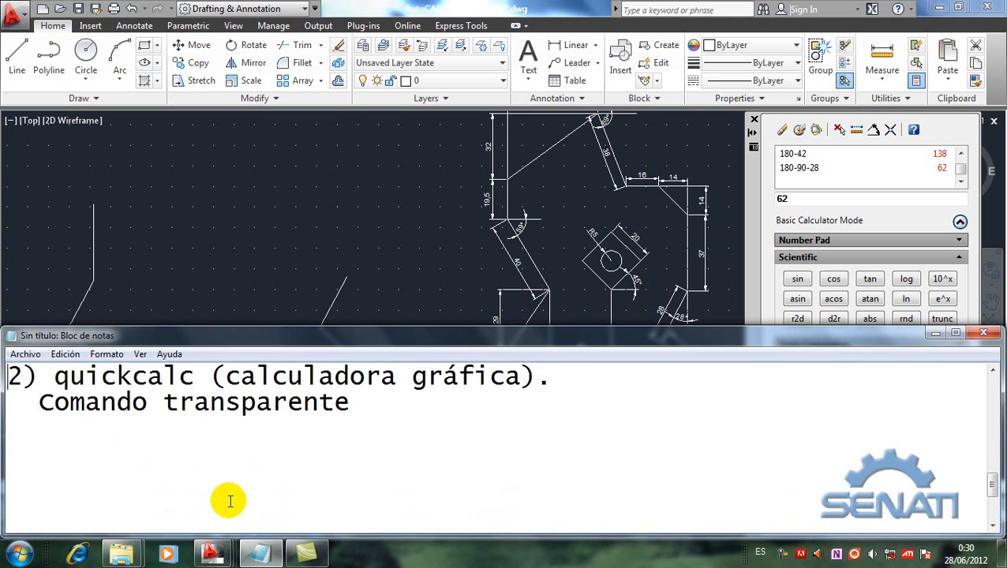
{"action": "key", "text": "Down"}
{"action": "key", "text": "Down"}
{"action": "key", "text": "Down"}
{"action": "key", "text": "Down"}
{"action": "type", "text": "3) "}
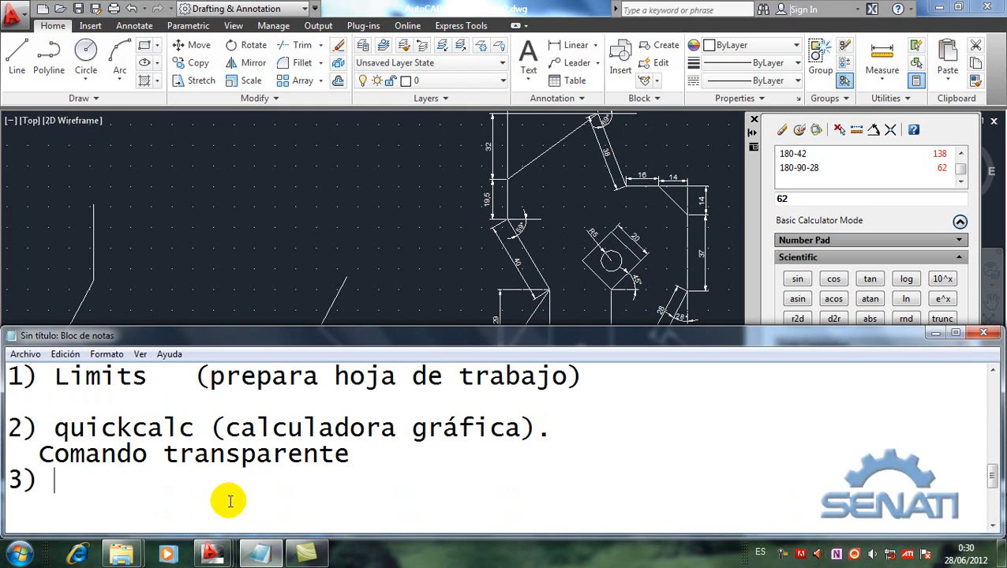
{"action": "type", "text": "copy  (du"}
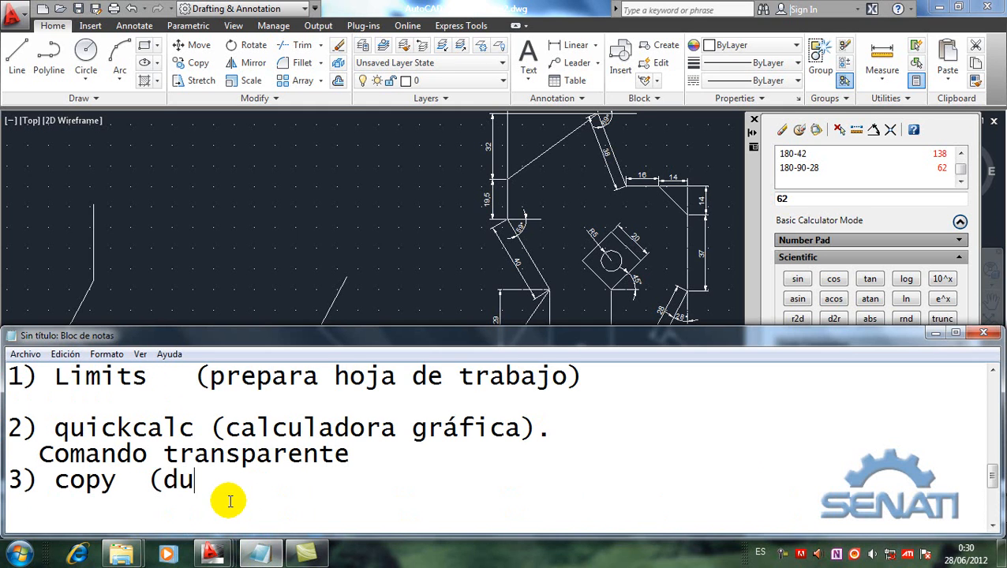
{"action": "type", "text": "plicar)"}
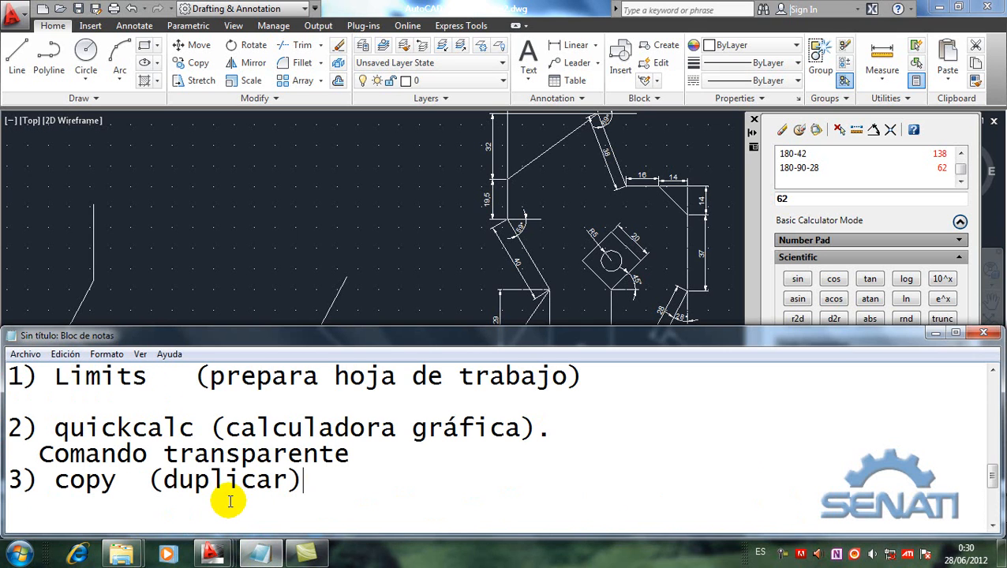
{"action": "type", "text": " / copia"}
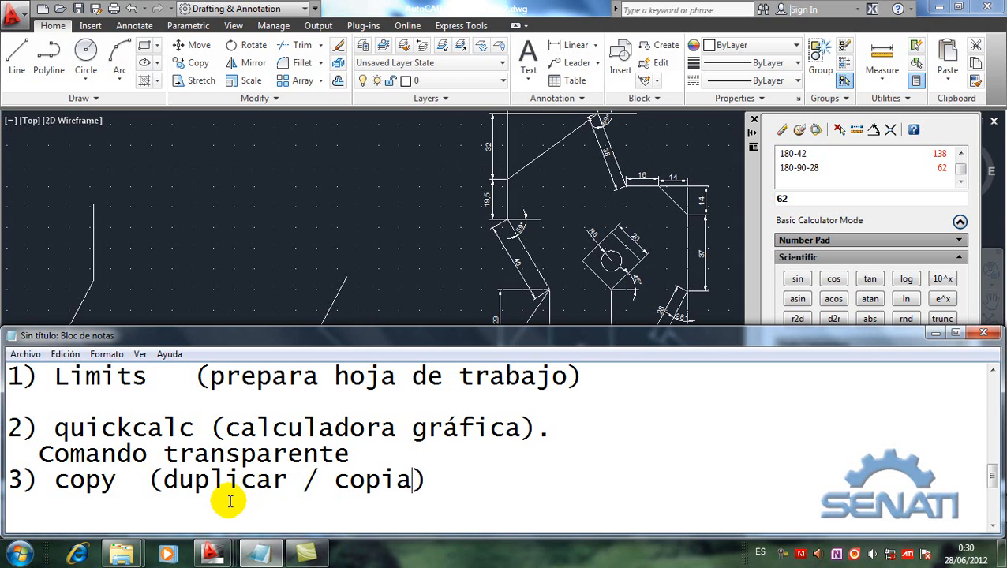
{"action": "left_click", "coordinate": [242, 234]}
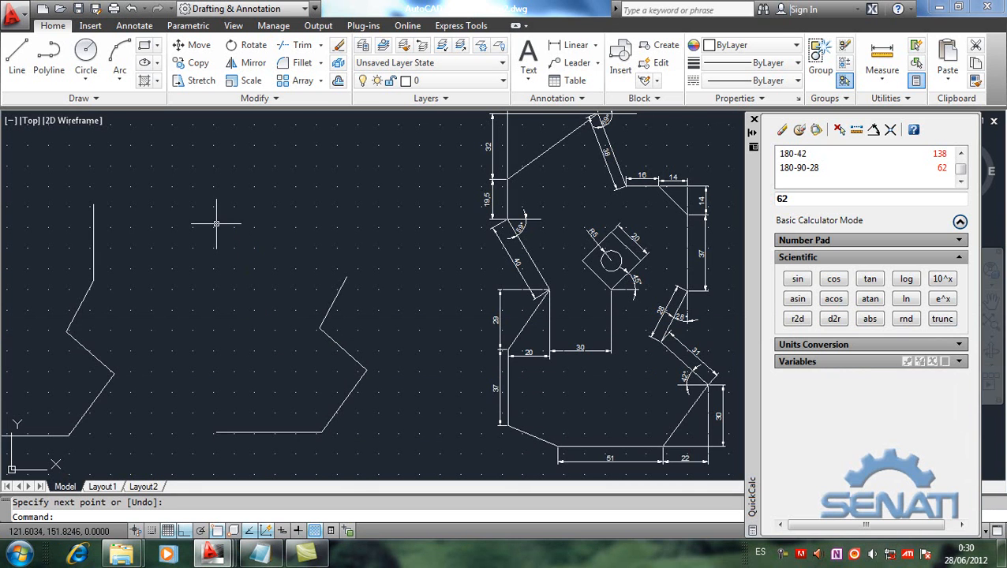
Step: Copy the first copy's vertical line from its lower endpoint to the upper end of the second copy's 28 segment
{"action": "left_click", "coordinate": [196, 67]}
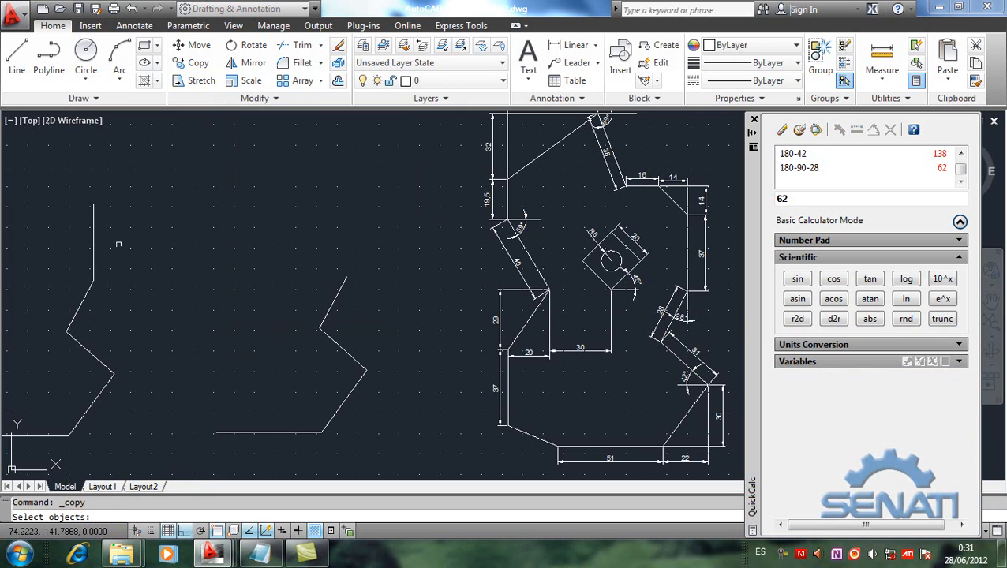
{"action": "left_click", "coordinate": [94, 238]}
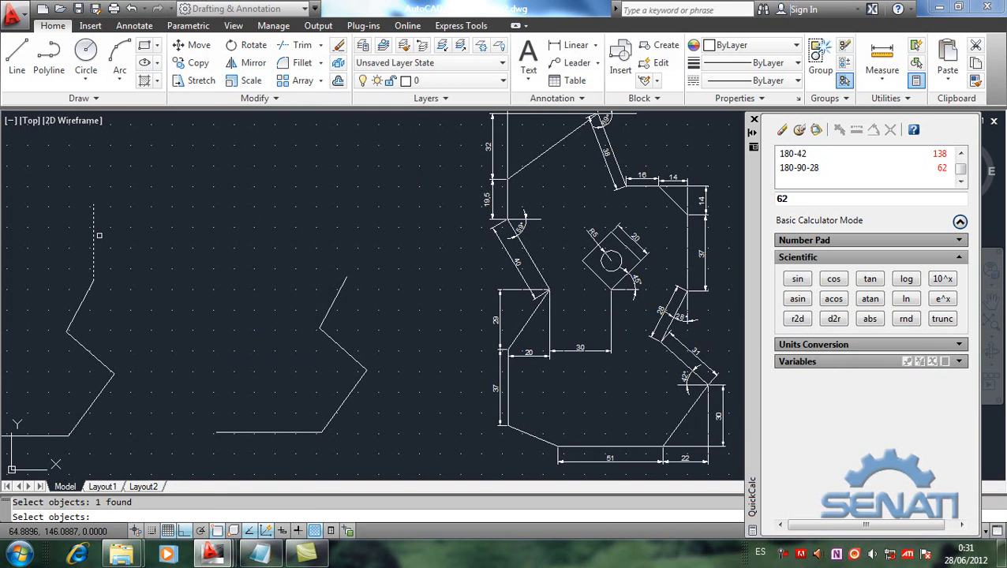
{"action": "key", "text": "Return"}
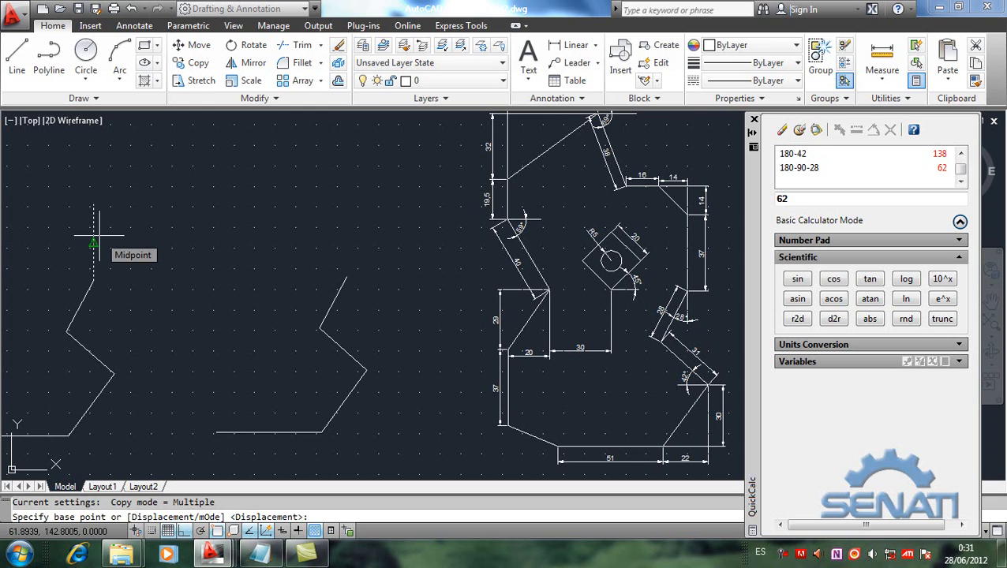
{"action": "left_click", "coordinate": [94, 280]}
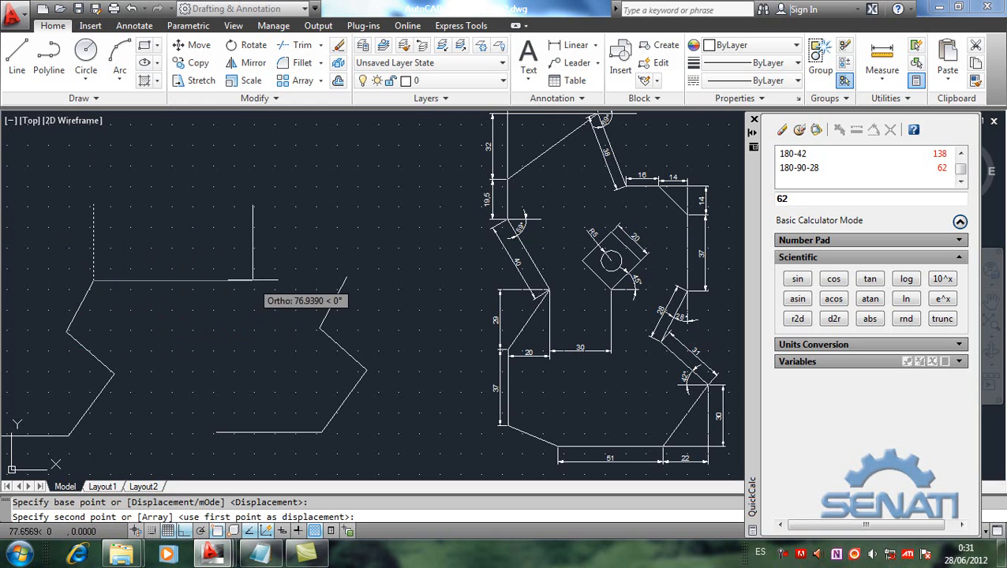
{"action": "left_click", "coordinate": [346, 278]}
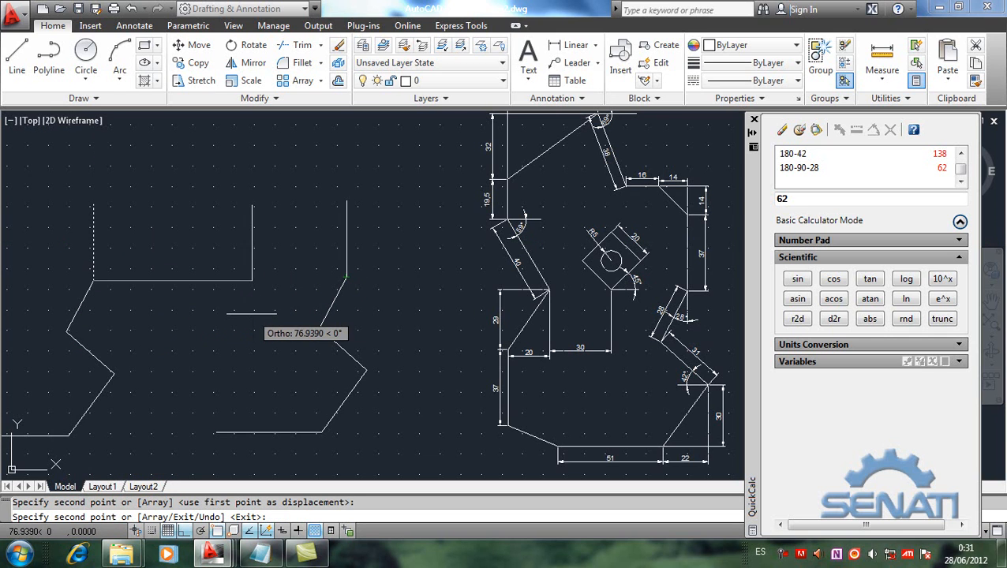
{"action": "key", "text": "Return"}
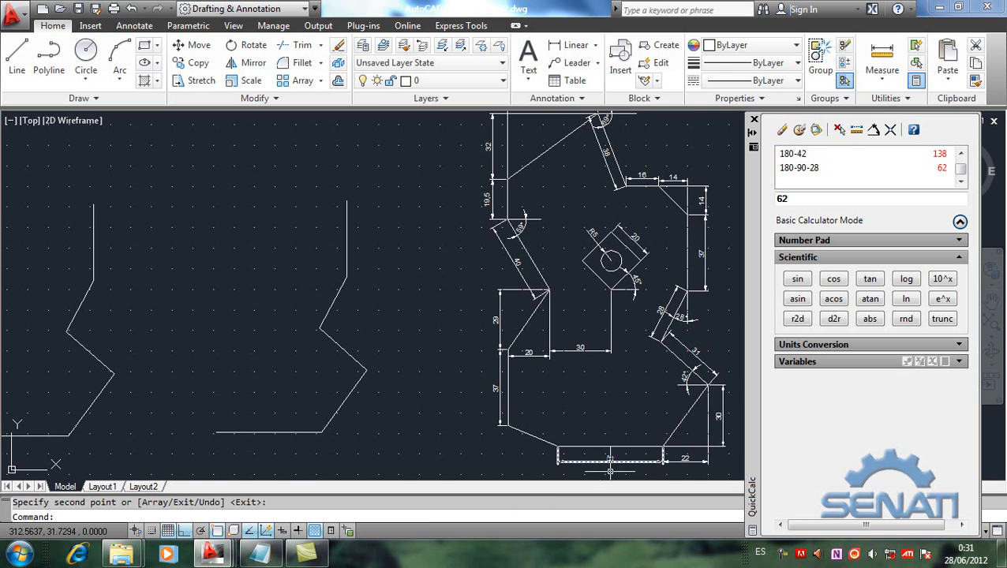
Step: Review the Notepad entry on coordinate systems, highlighting the word "rectangular", and return to the drawing
{"action": "left_click", "coordinate": [275, 556]}
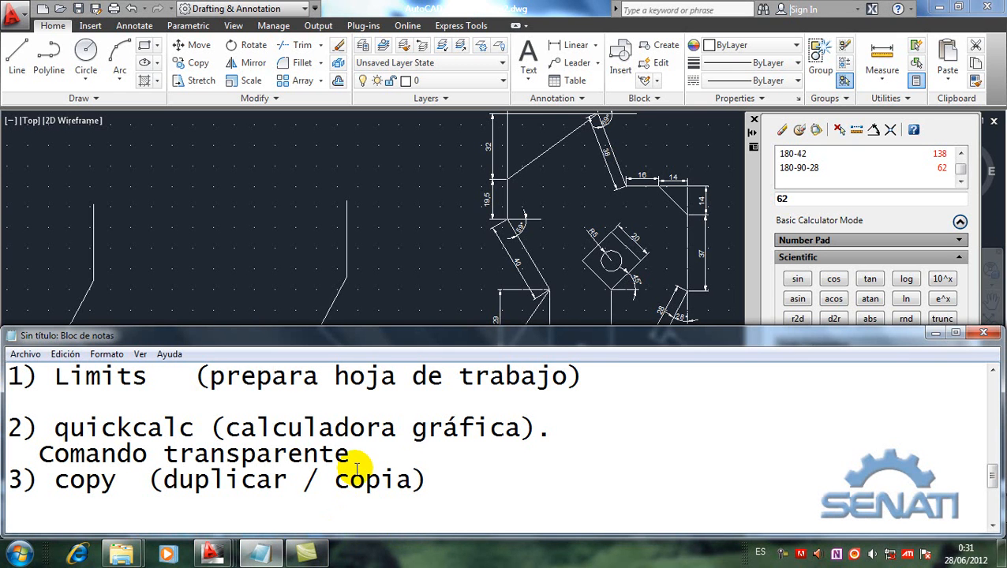
{"action": "key", "text": "Down"}
{"action": "key", "text": "Down"}
{"action": "key", "text": "Down"}
{"action": "key", "text": "Down"}
{"action": "key", "text": "Down"}
{"action": "key", "text": "Down"}
{"action": "key", "text": "Down"}
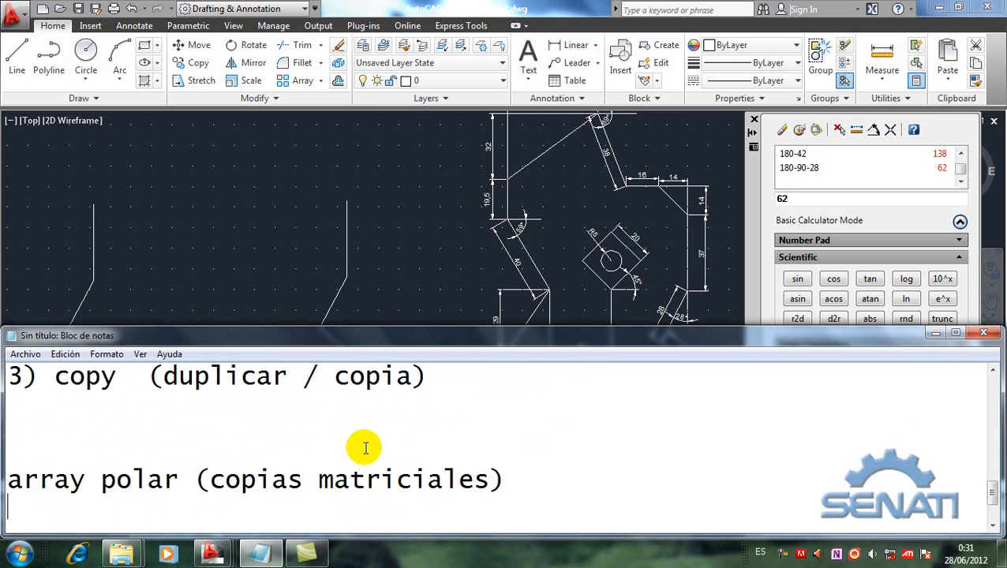
{"action": "key", "text": "Up"}
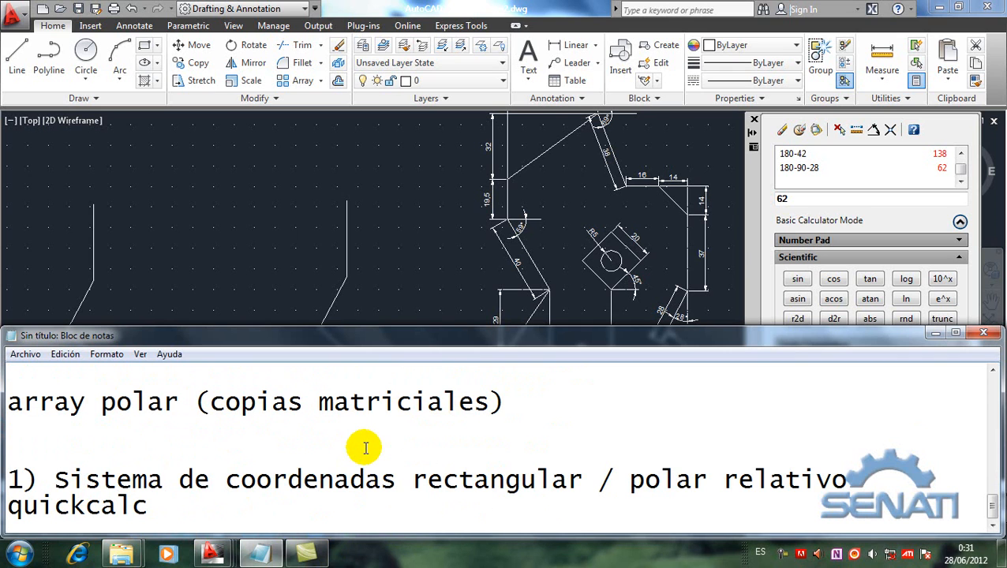
{"action": "key", "text": "ctrl+Right"}
{"action": "key", "text": "ctrl+Right"}
{"action": "key", "text": "ctrl+Right"}
{"action": "key", "text": "ctrl+Right"}
{"action": "key", "text": "shift+Right"}
{"action": "key", "text": "shift+Right"}
{"action": "key", "text": "shift+Right"}
{"action": "key", "text": "shift+Right"}
{"action": "key", "text": "shift+Right"}
{"action": "key", "text": "shift+Right"}
{"action": "key", "text": "shift+Right"}
{"action": "key", "text": "shift+Right"}
{"action": "key", "text": "shift+Right"}
{"action": "key", "text": "shift+Right"}
{"action": "key", "text": "shift+Right"}
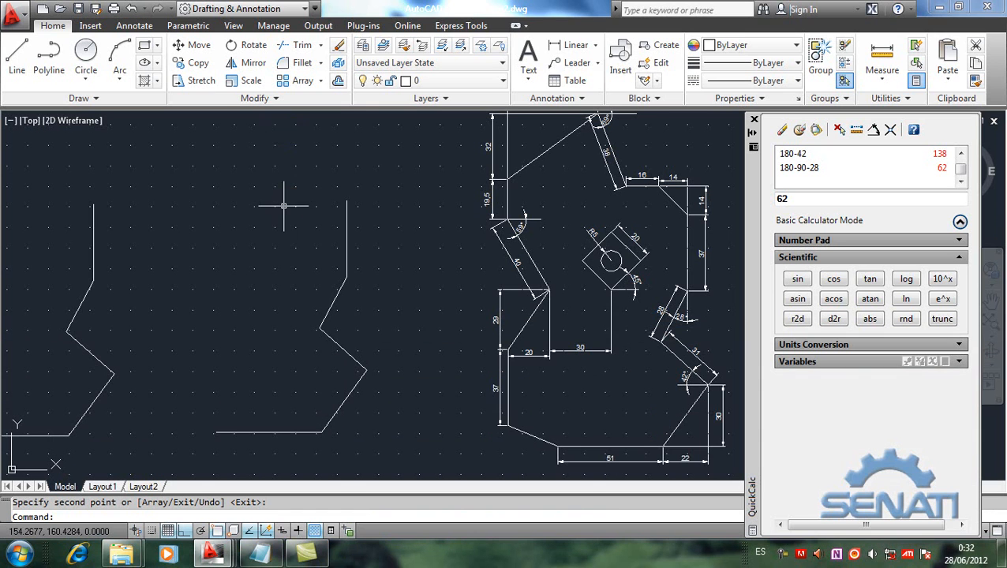
{"action": "left_click", "coordinate": [289, 212]}
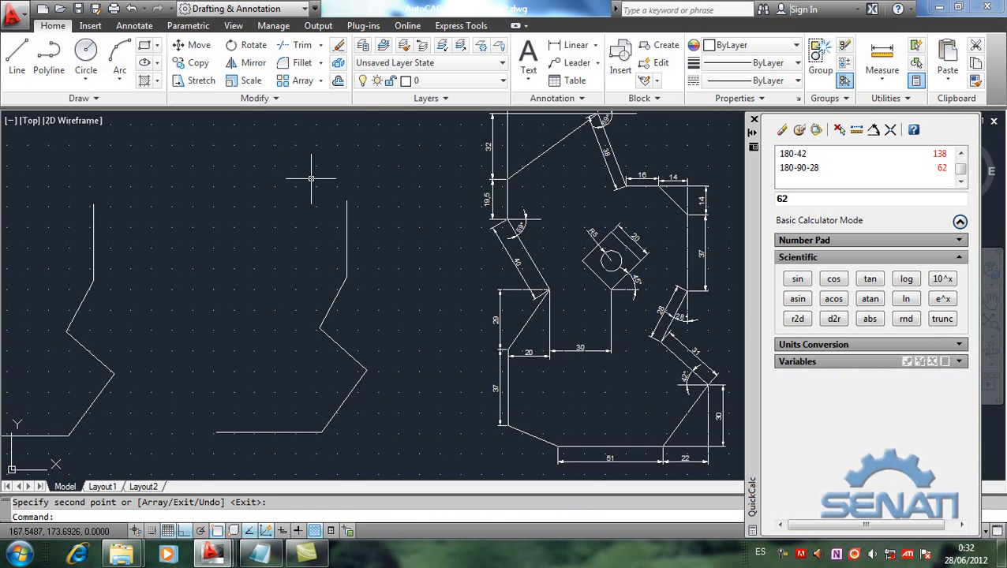
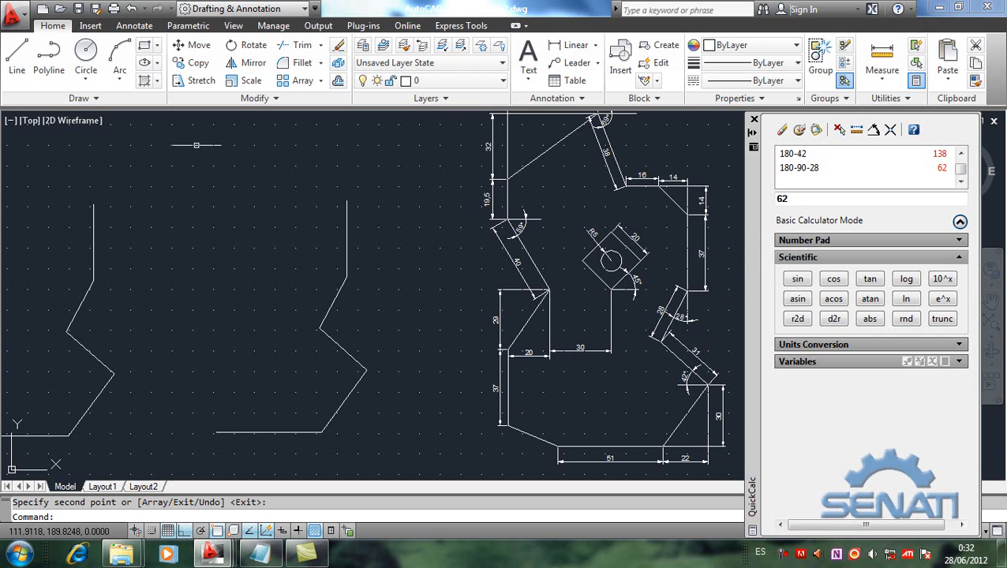
Step: Draw a line from the upper end of the first copy's vertical line to the relative point @-14,14
{"action": "left_click", "coordinate": [9, 61]}
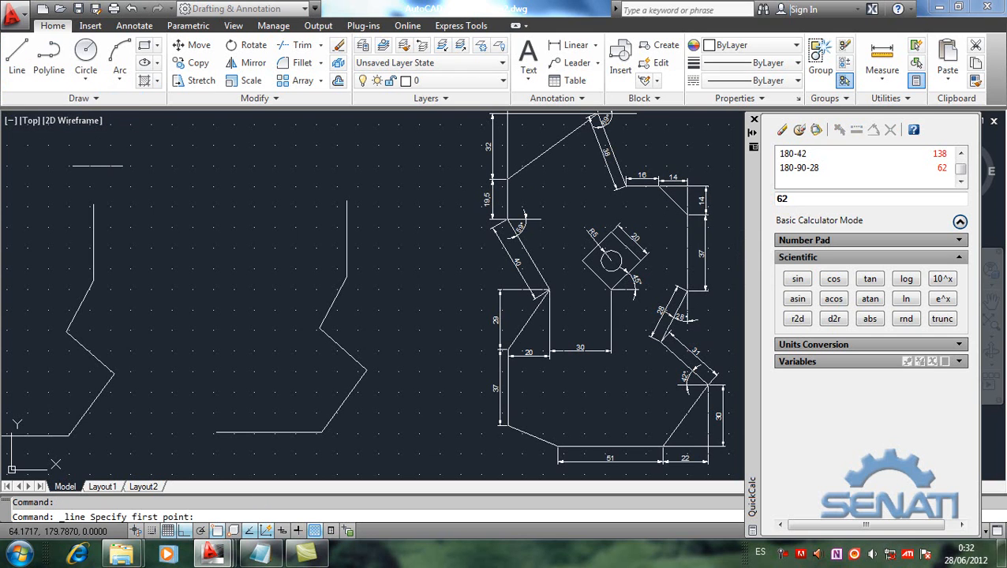
{"action": "left_click", "coordinate": [93, 204]}
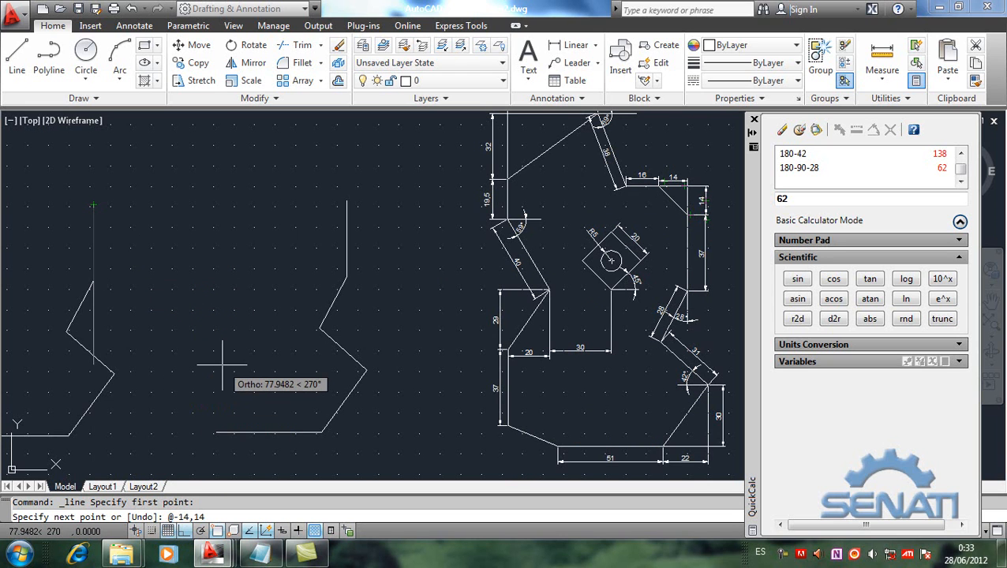
{"action": "key", "text": "Return"}
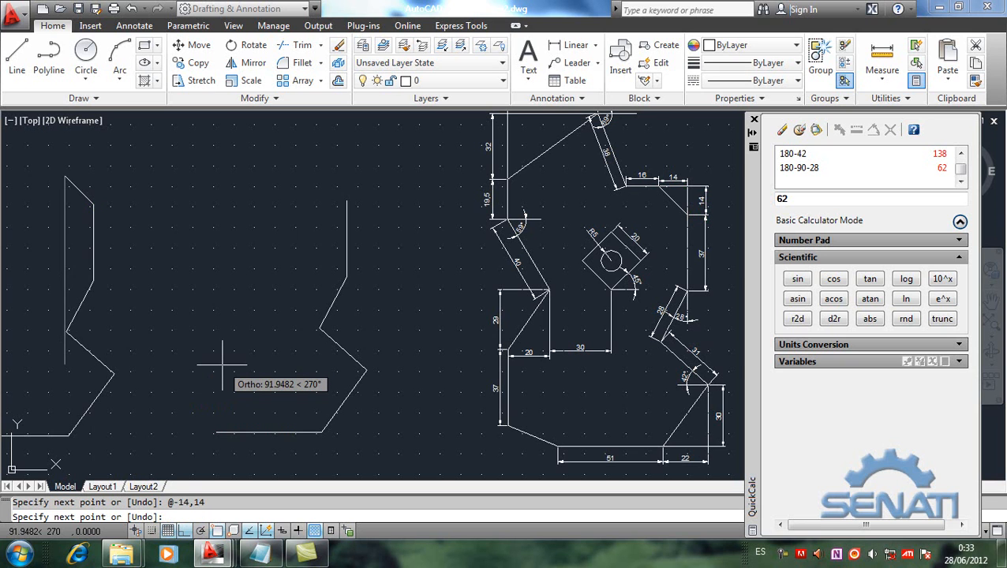
{"action": "key", "text": "Return"}
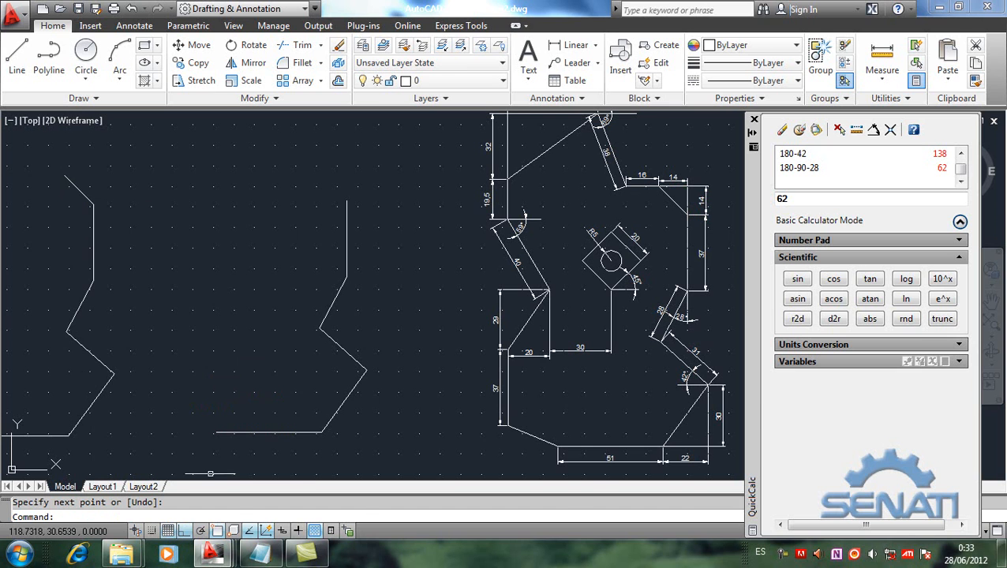
Step: Review the Notepad entry on coordinate systems, highlighting "polar relativo", and return to the drawing
{"action": "left_click", "coordinate": [257, 556]}
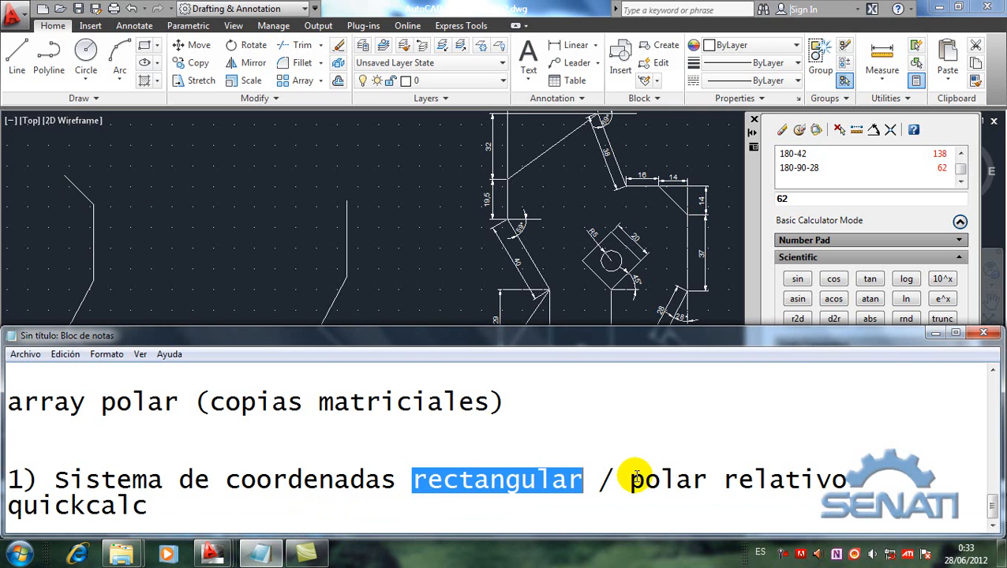
{"action": "left_click_drag", "start_coordinate": [629, 479], "coordinate": [854, 477]}
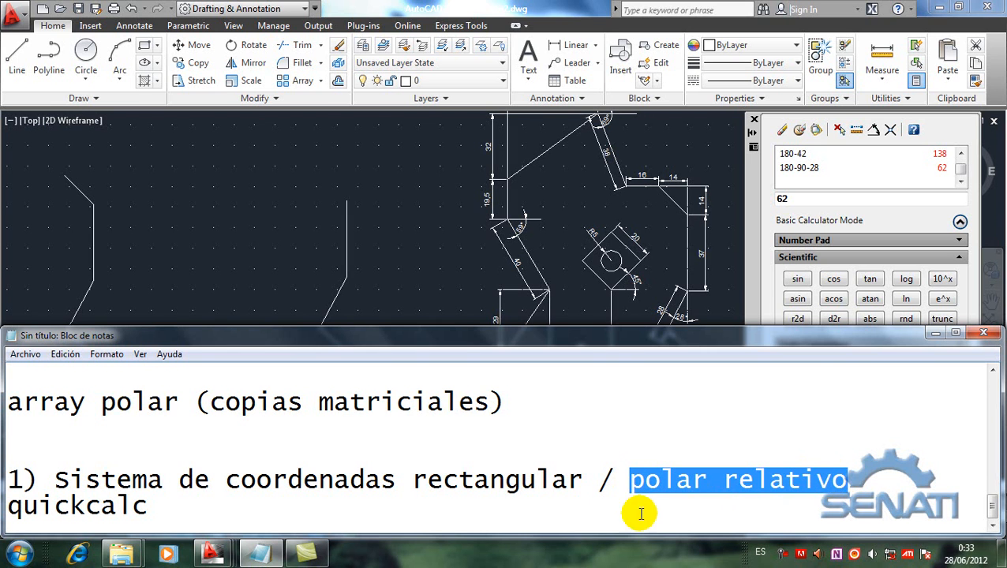
{"action": "left_click", "coordinate": [158, 244]}
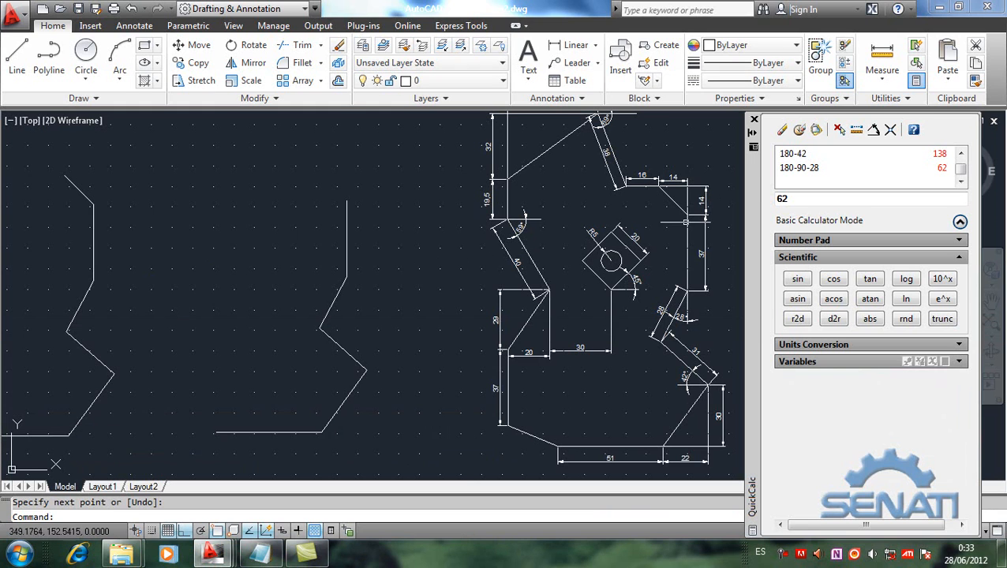
Step: Clear the QuickCalc input and start a line with a relative coordinate at the upper end of the second copy's vertical line
{"action": "left_click", "coordinate": [782, 130]}
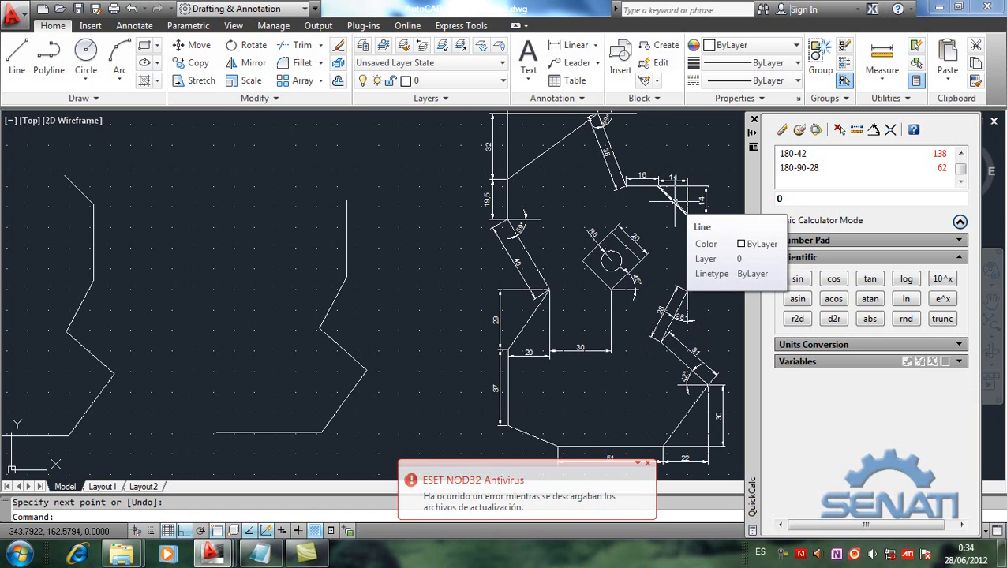
{"action": "left_click", "coordinate": [687, 180]}
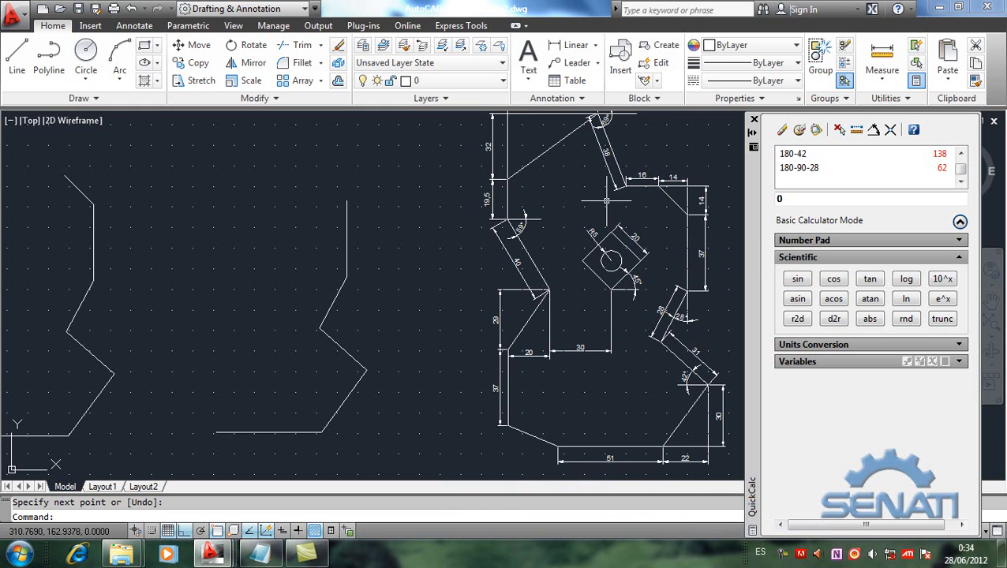
{"action": "left_click", "coordinate": [12, 68]}
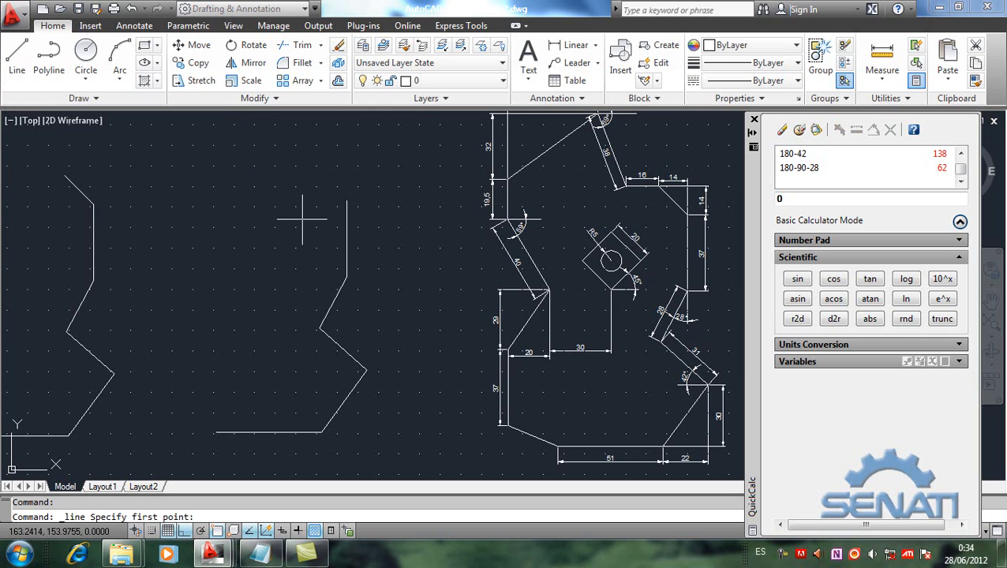
{"action": "left_click", "coordinate": [346, 200]}
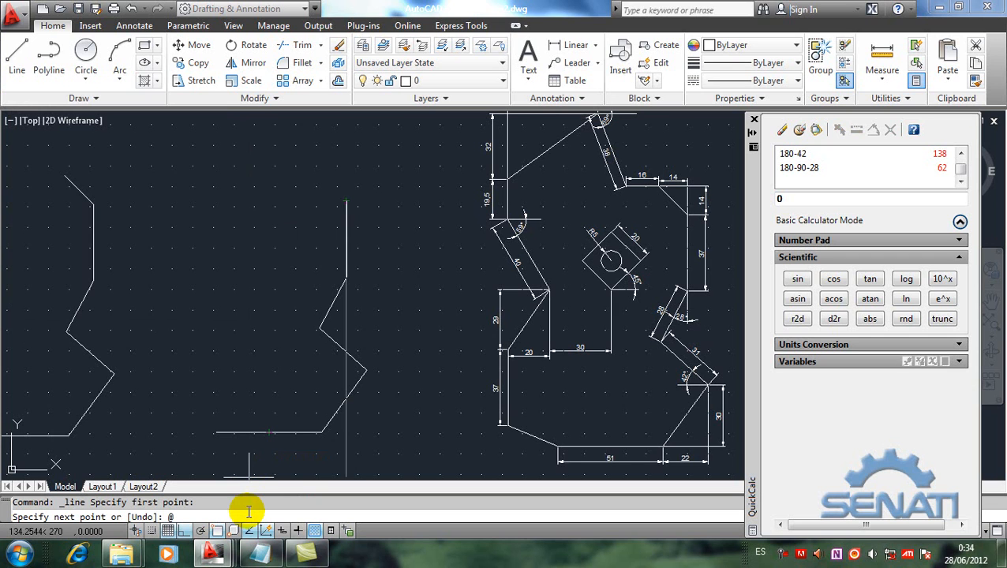
Step: Calculate sqrt(sqr(14)+sqr(14)) in QuickCalc and insert the result as the line's relative polar length, followed by the angle sign
{"action": "left_click", "coordinate": [959, 257]}
{"action": "left_click", "coordinate": [958, 240]}
{"action": "left_click", "coordinate": [870, 263]}
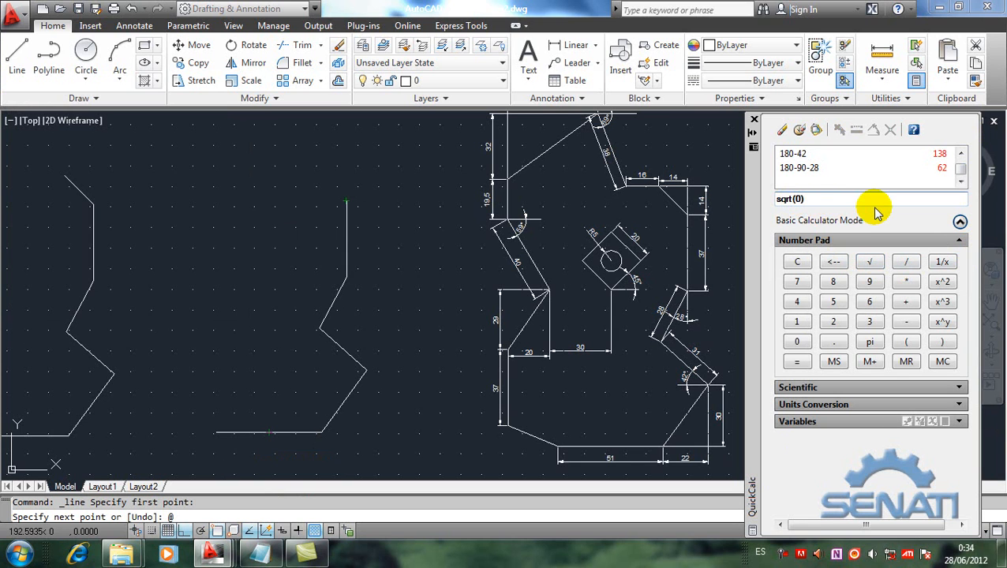
{"action": "left_click", "coordinate": [941, 282]}
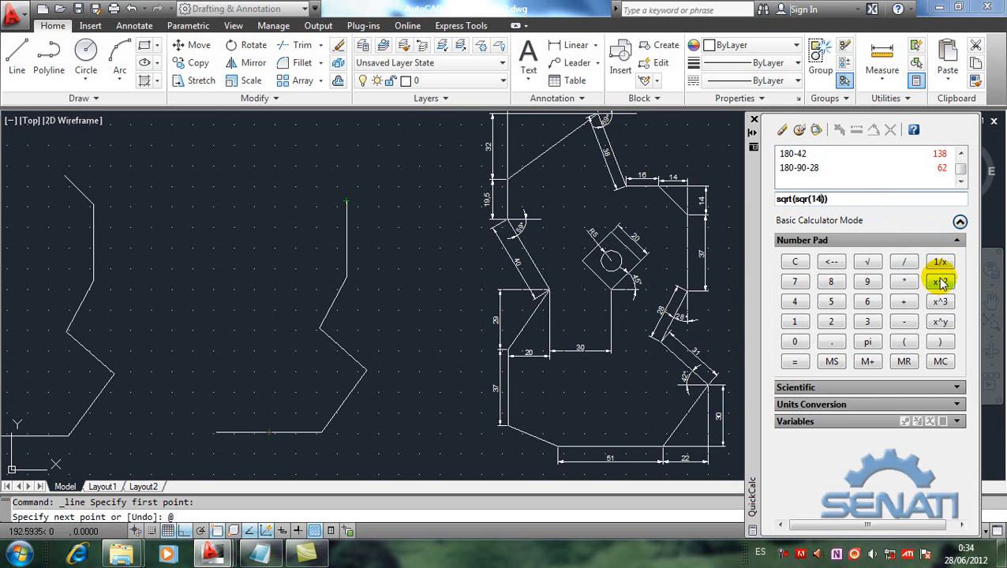
{"action": "left_click", "coordinate": [941, 283]}
{"action": "key", "text": "Return"}
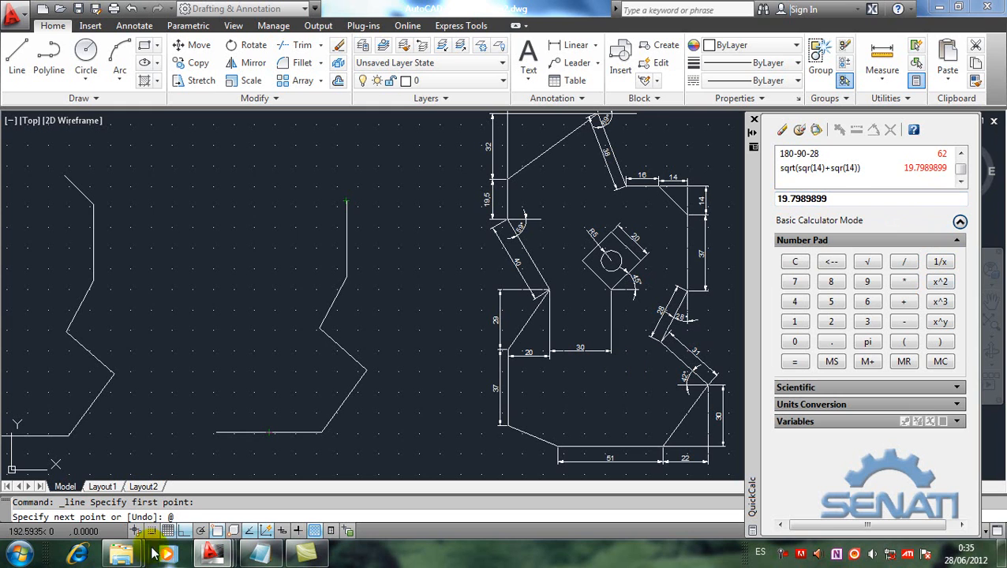
{"action": "left_click", "coordinate": [817, 130]}
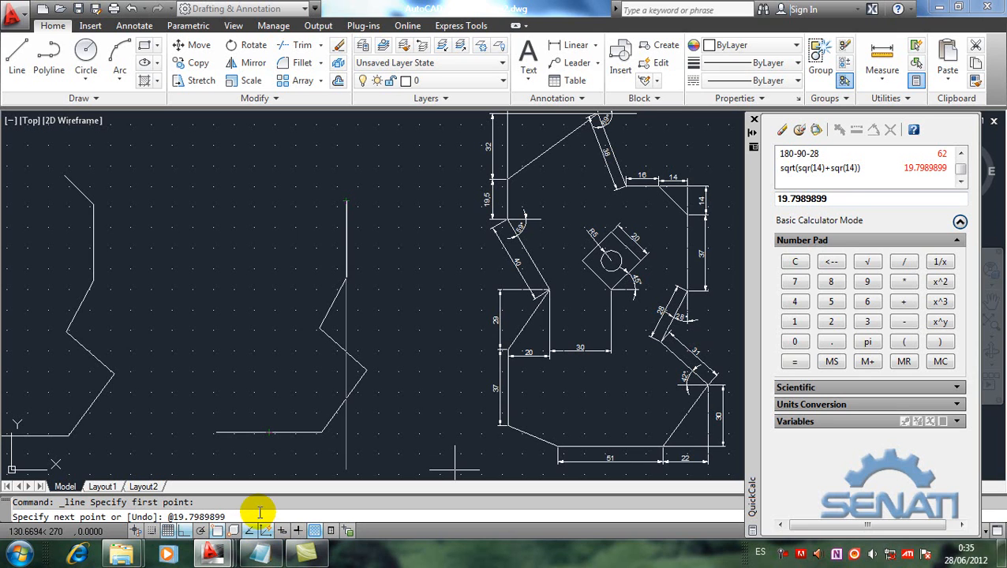
{"action": "type", "text": "<"}
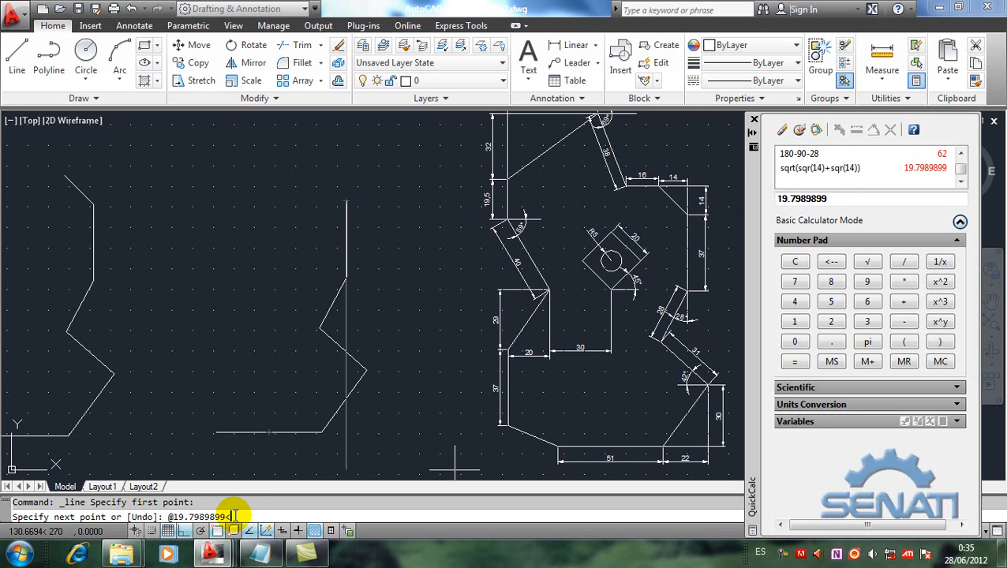
Step: Calculate atan(14/14)+90 in QuickCalc and insert the result as the polar angle to draw the second copy's diagonal segment
{"action": "left_click", "coordinate": [795, 361]}
{"action": "left_click_drag", "start_coordinate": [841, 198], "coordinate": [777, 203]}
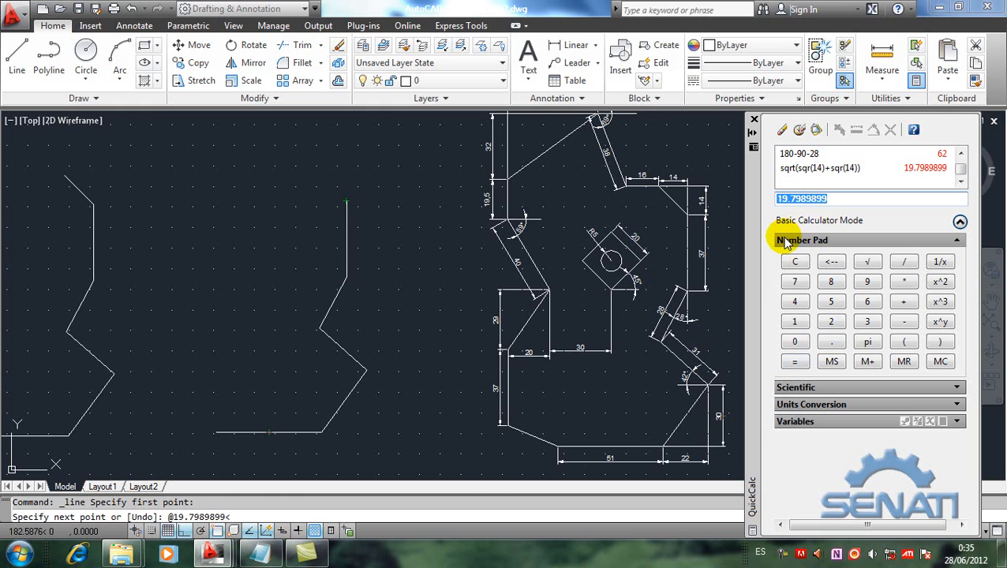
{"action": "left_click", "coordinate": [783, 132]}
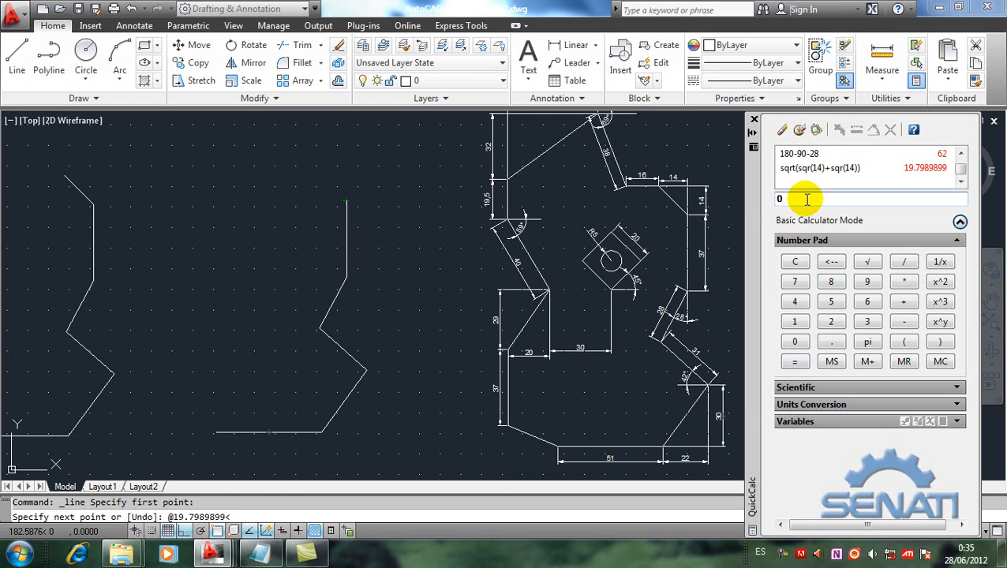
{"action": "left_click", "coordinate": [959, 241]}
{"action": "left_click", "coordinate": [958, 257]}
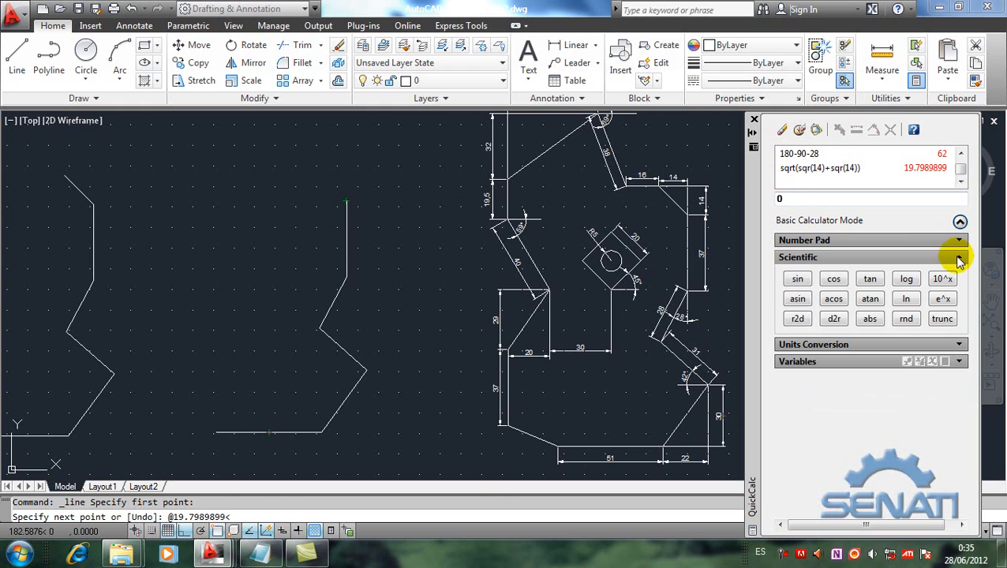
{"action": "left_click", "coordinate": [876, 302]}
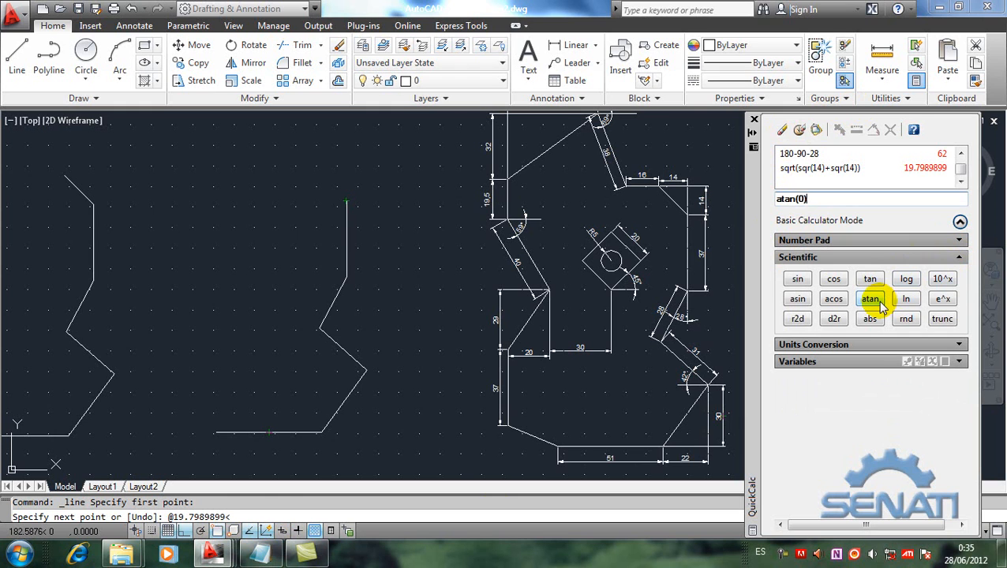
{"action": "left_click", "coordinate": [802, 202]}
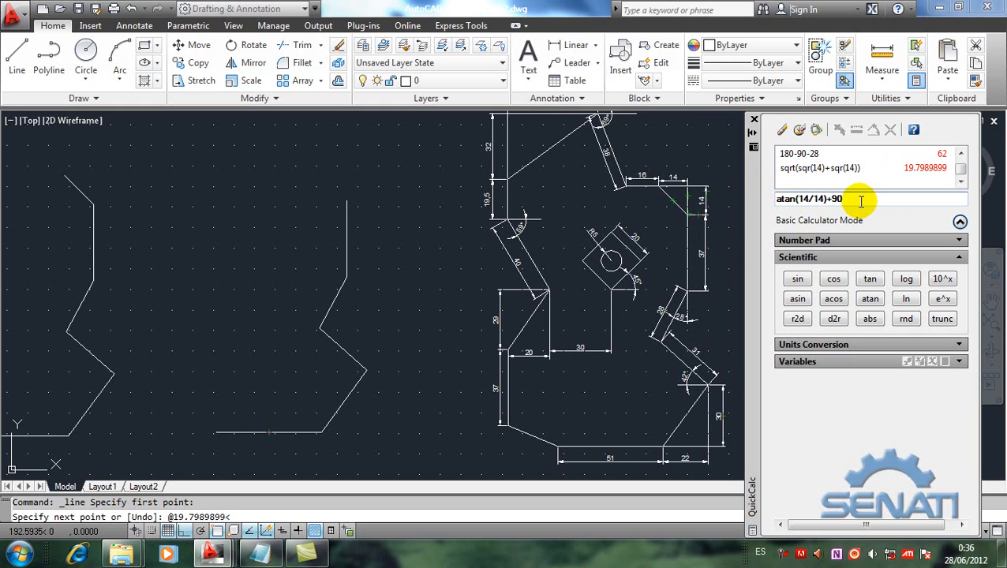
{"action": "key", "text": "Return"}
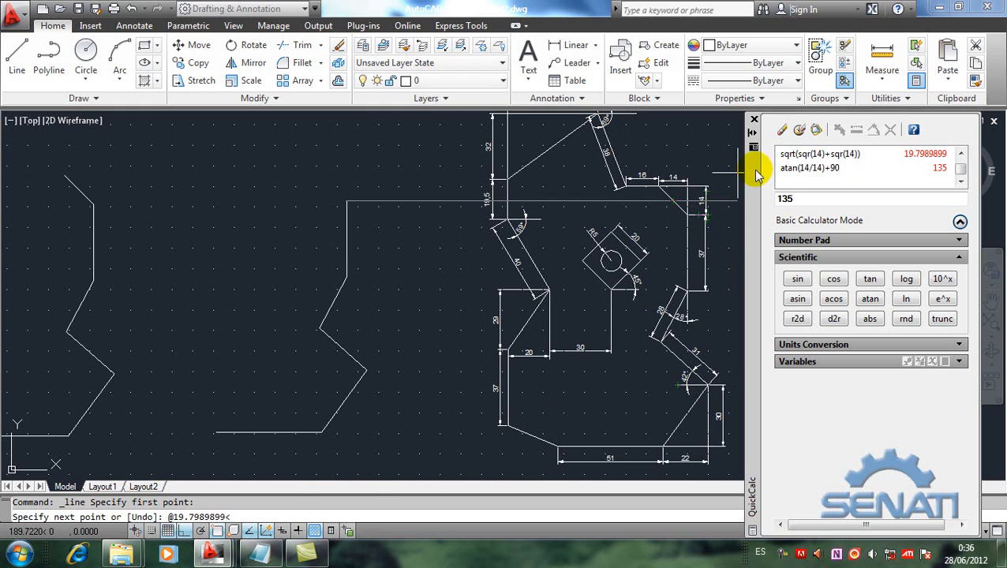
{"action": "left_click", "coordinate": [819, 131]}
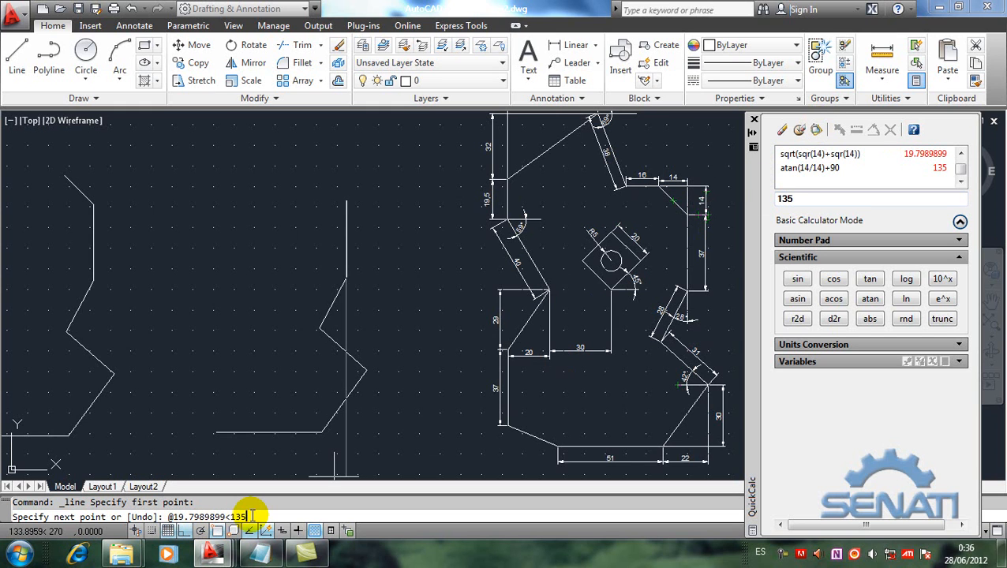
{"action": "key", "text": "Return"}
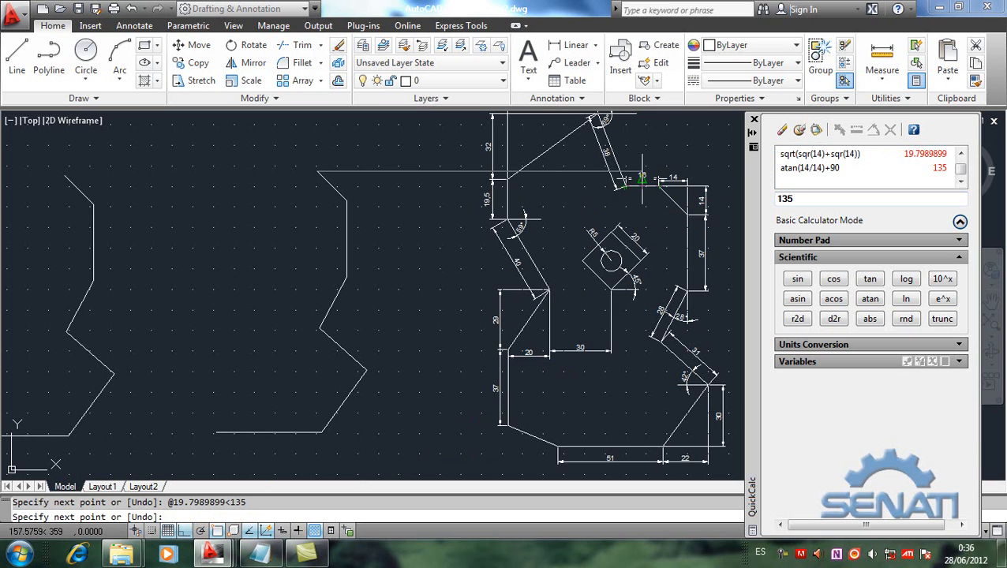
Step: Continue the second copy with a 16-unit horizontal segment leftward from the diagonal's upper end, and finish the line
{"action": "scroll", "coordinate": [642, 180], "scroll_direction": "up", "scroll_amount": 3}
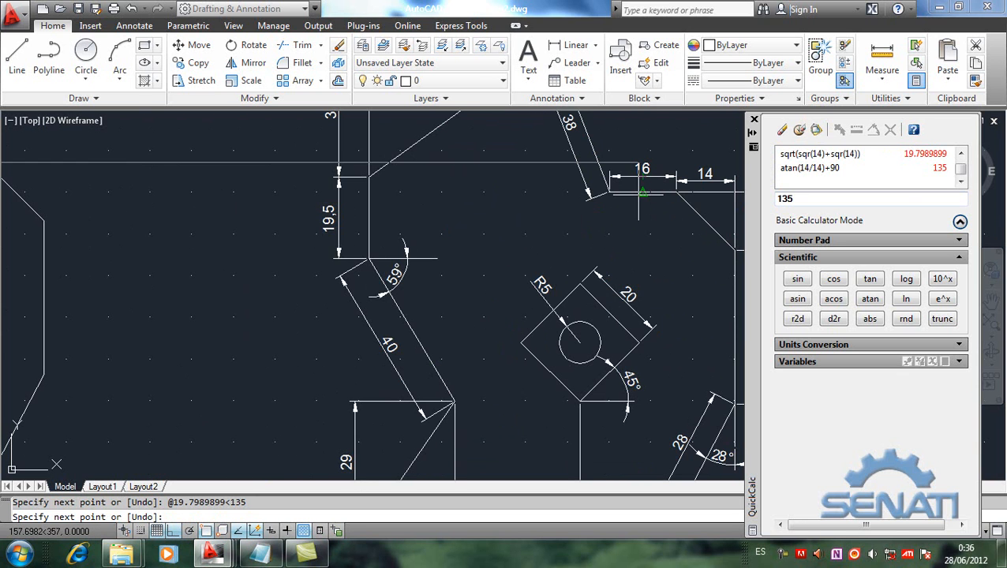
{"action": "scroll", "coordinate": [640, 194], "scroll_direction": "down", "scroll_amount": 4}
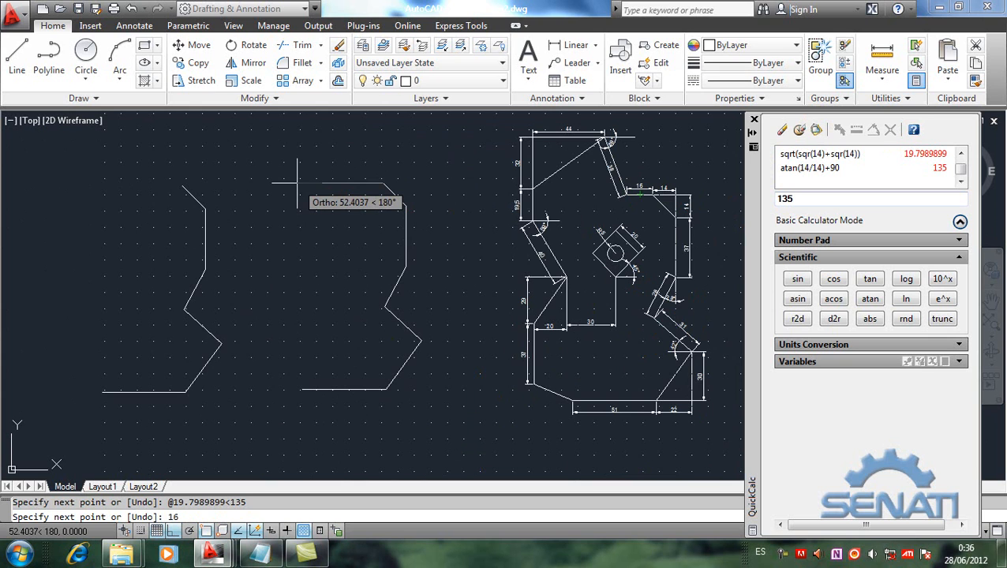
{"action": "key", "text": "Return"}
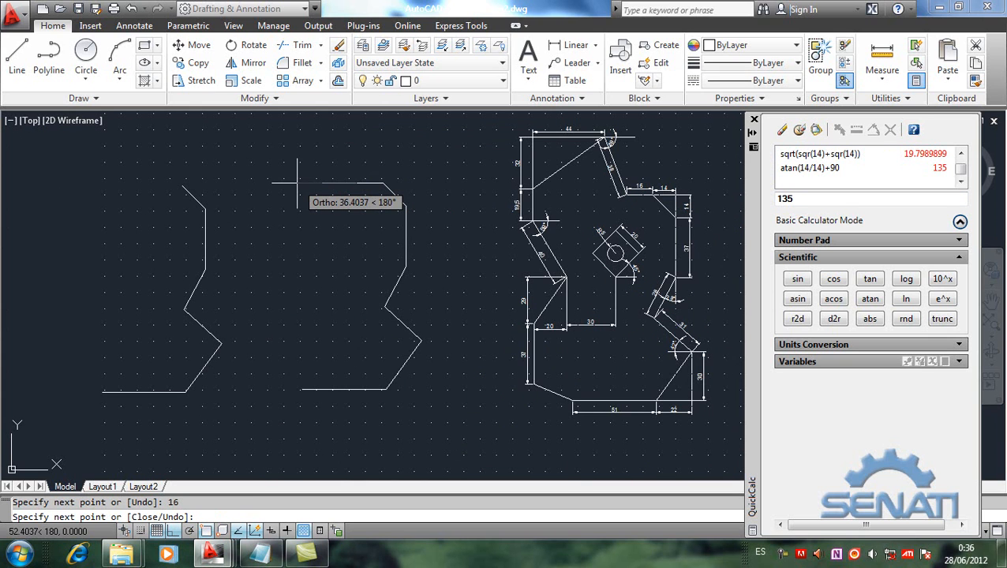
{"action": "key", "text": "Return"}
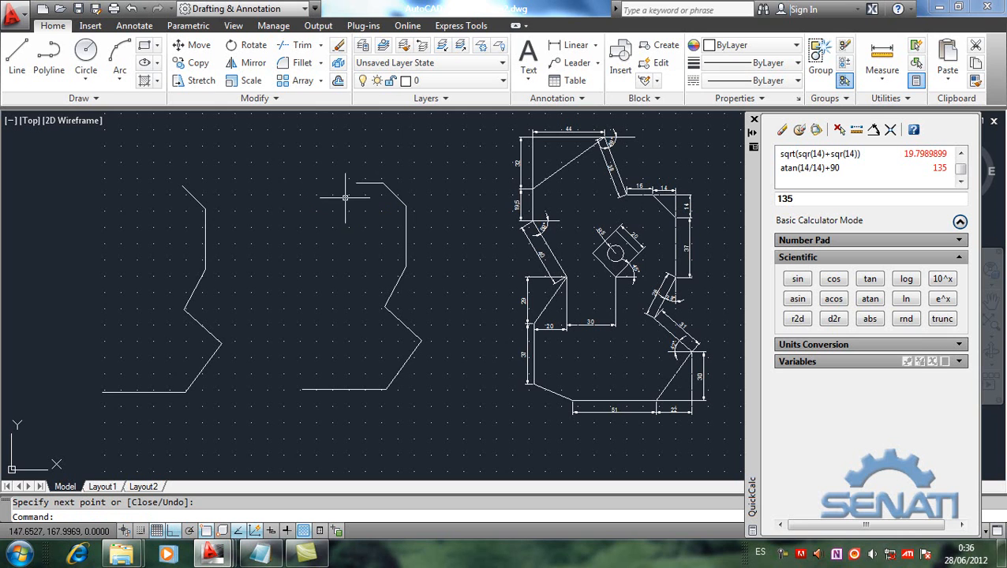
Step: Copy the second copy's 16-unit horizontal segment from its right endpoint to the upper end of the first copy's diagonal
{"action": "left_click", "coordinate": [198, 62]}
{"action": "left_click", "coordinate": [367, 182]}
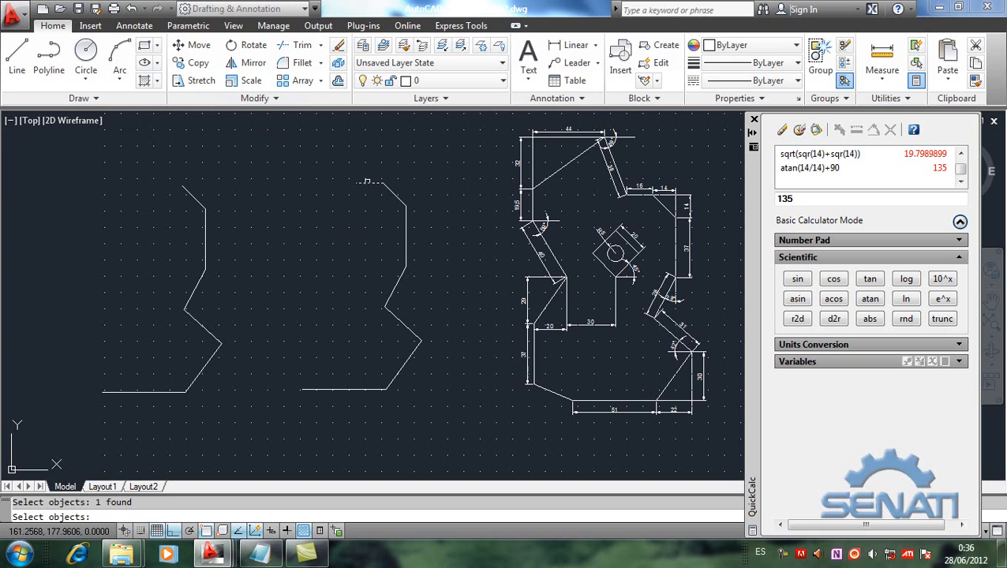
{"action": "key", "text": "Return"}
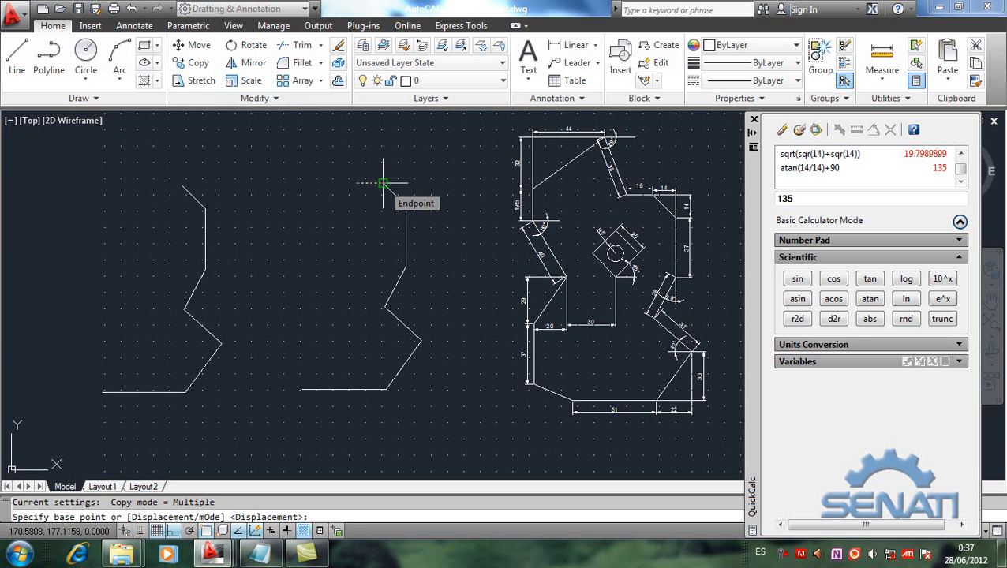
{"action": "left_click", "coordinate": [383, 183]}
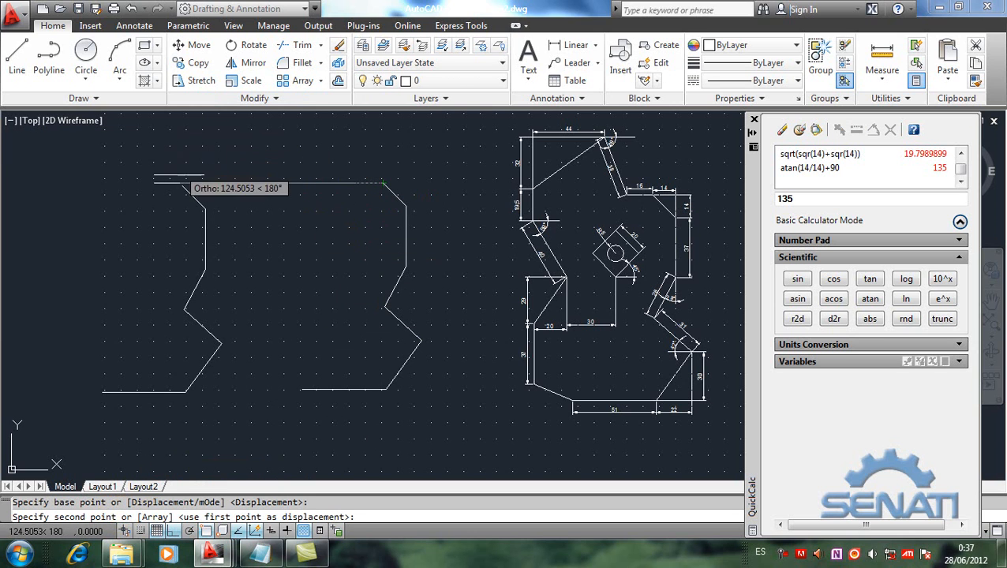
{"action": "left_click", "coordinate": [182, 186]}
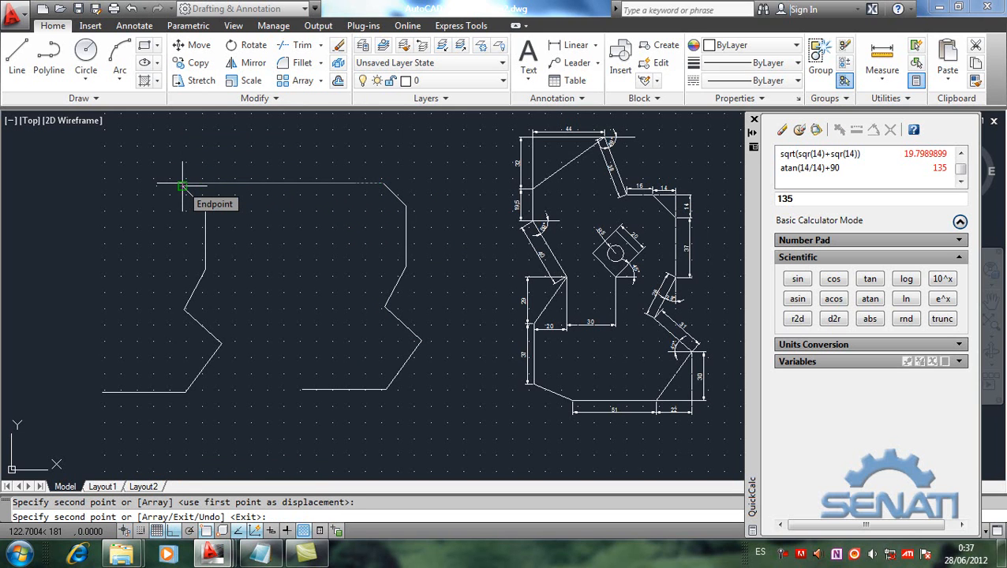
{"action": "key", "text": "Return"}
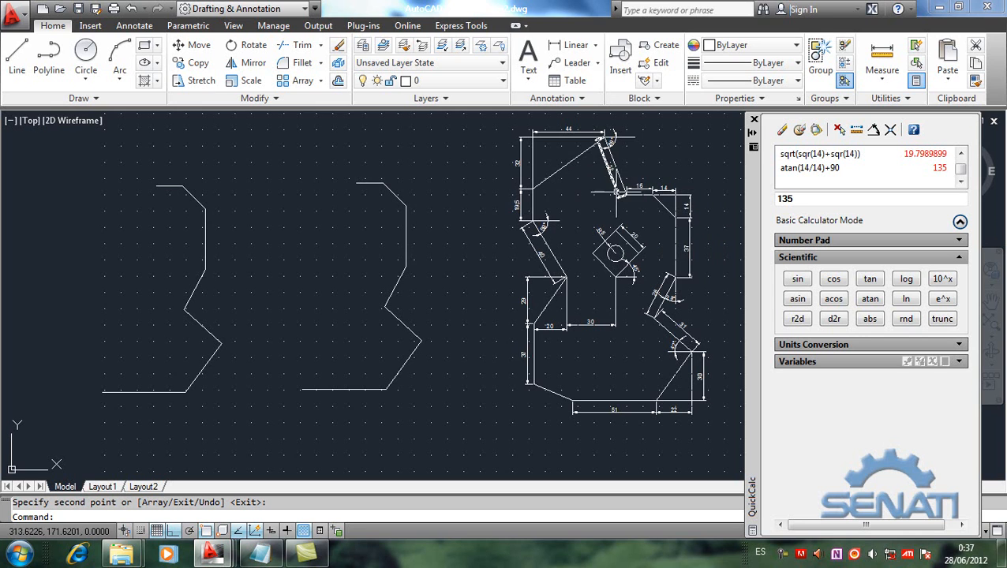
{"action": "scroll", "coordinate": [620, 188], "scroll_direction": "up", "scroll_amount": 2}
{"action": "scroll", "coordinate": [620, 187], "scroll_direction": "up", "scroll_amount": 2}
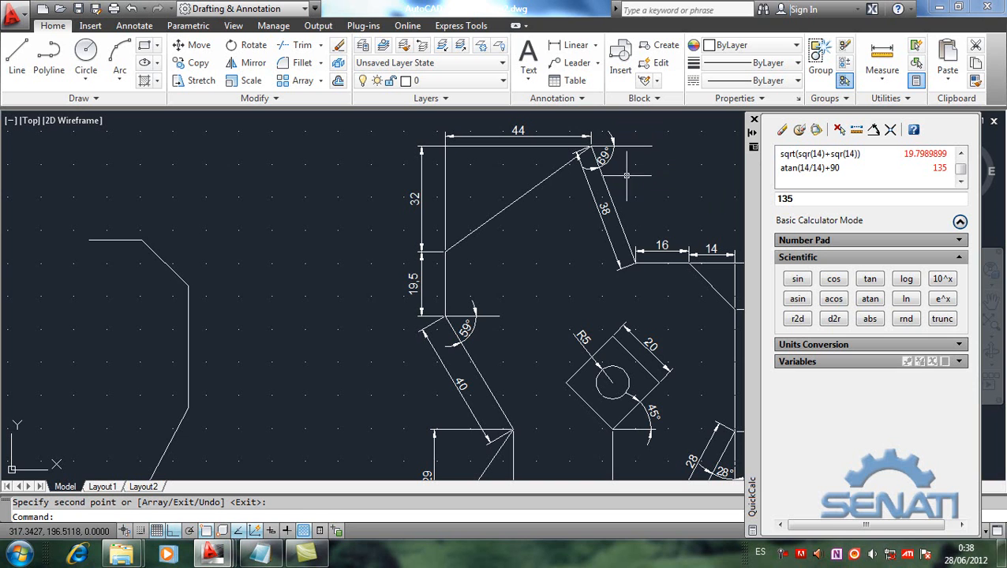
{"action": "left_click", "coordinate": [626, 175]}
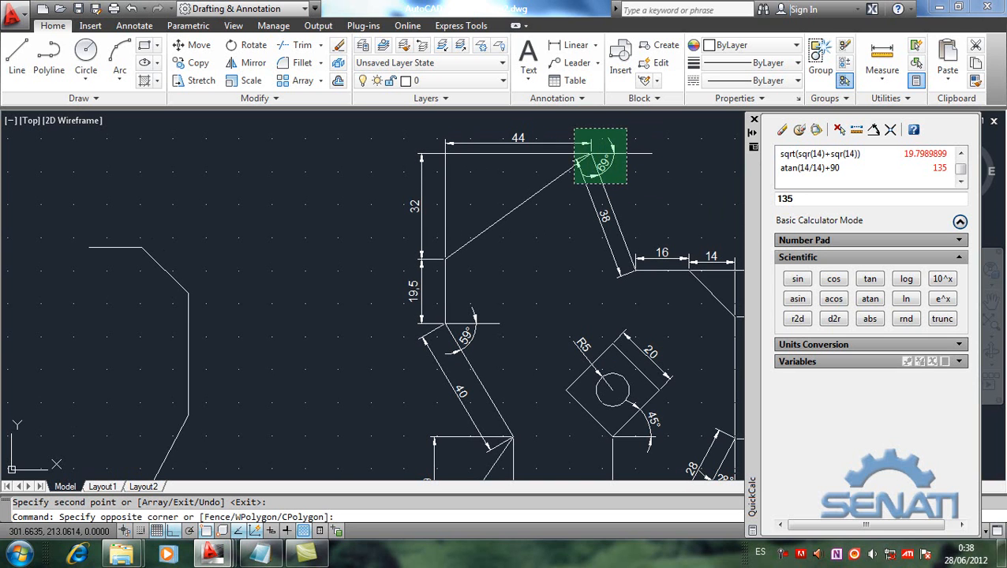
{"action": "left_click", "coordinate": [577, 131]}
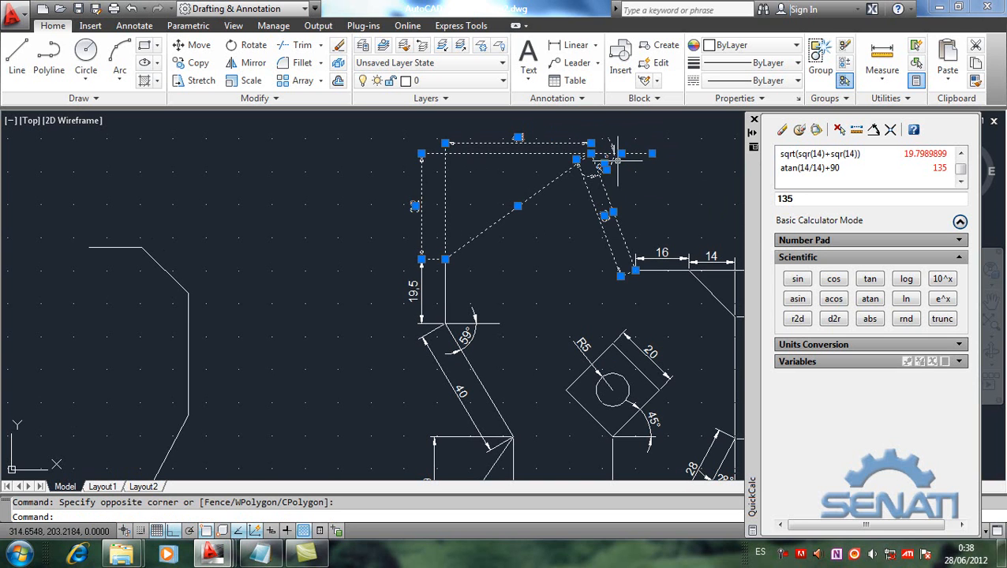
{"action": "mouse_move", "coordinate": [591, 145]}
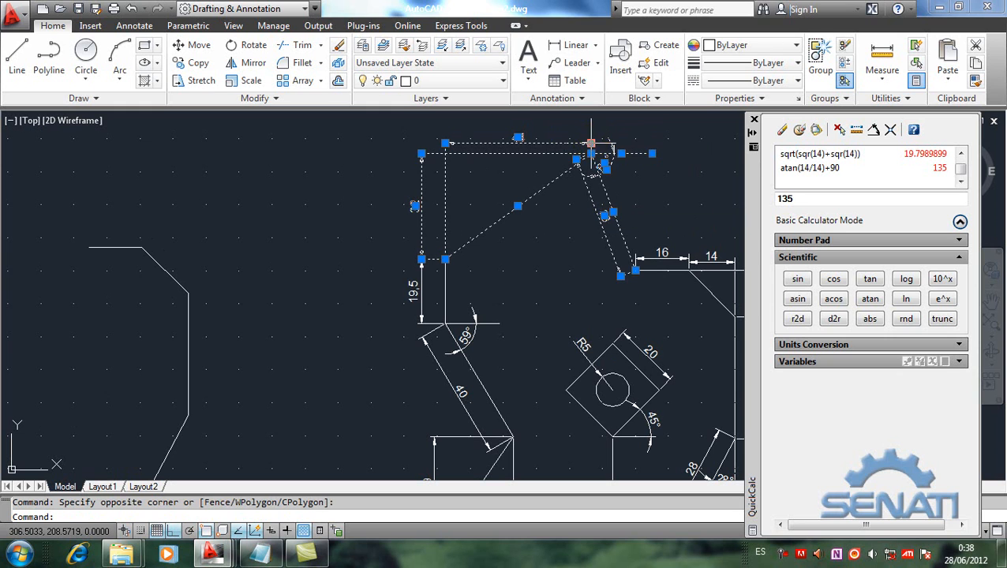
{"action": "key", "text": "Escape"}
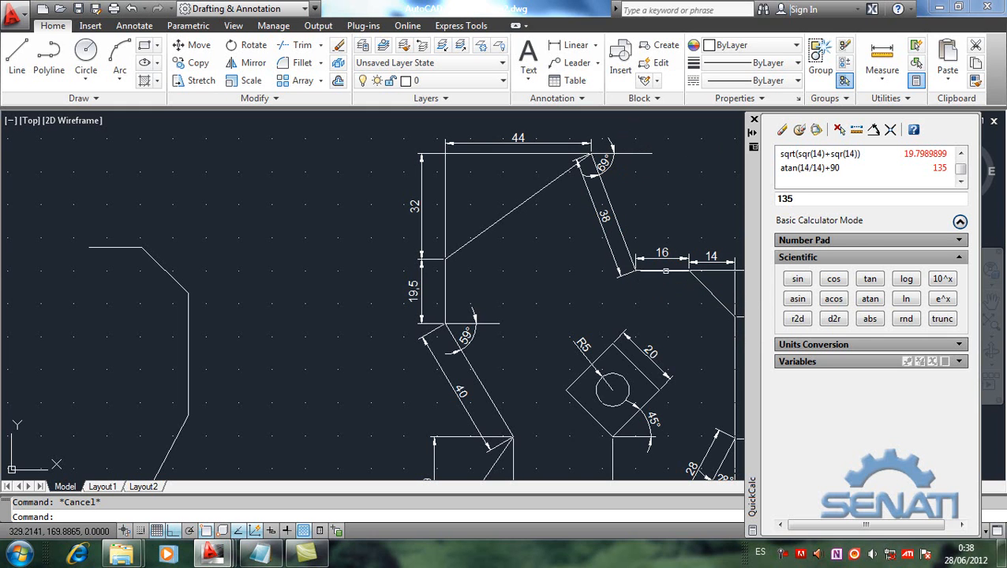
Step: Try stretching the reference figure's 38-unit line about 14.86 units beyond its lower end along its own direction, with Ortho off, and undo it
{"action": "left_click", "coordinate": [617, 227]}
{"action": "left_click", "coordinate": [635, 270]}
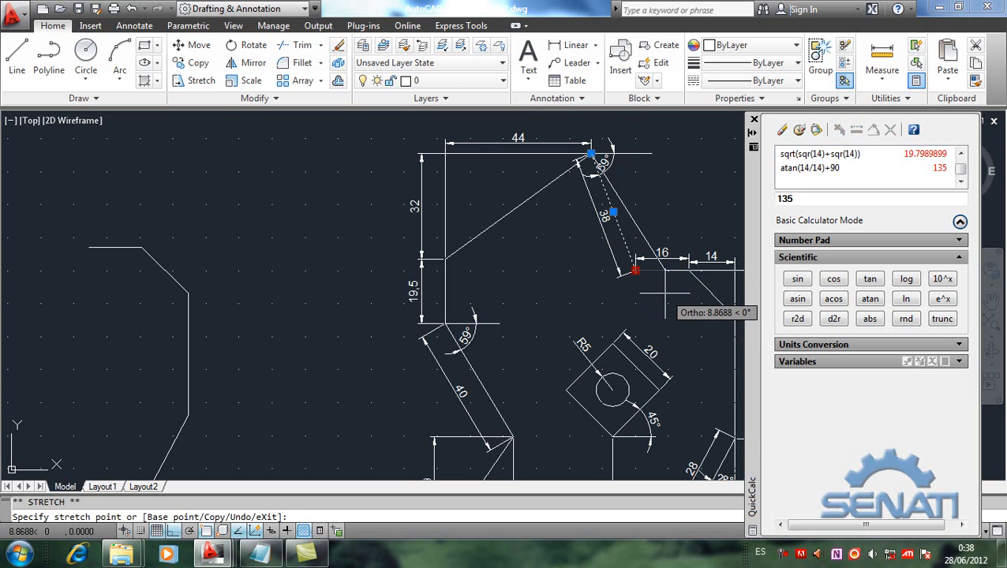
{"action": "key", "text": "F8"}
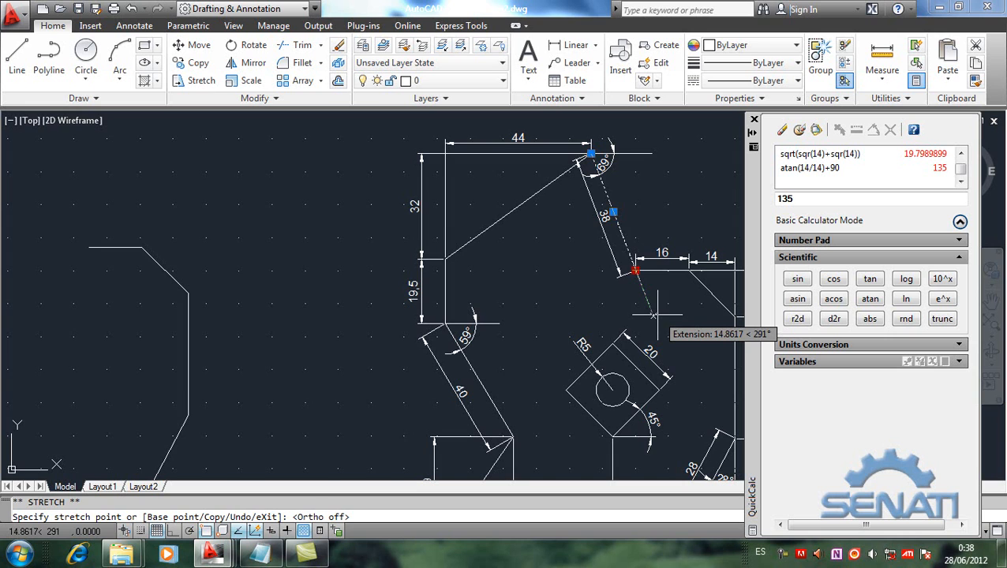
{"action": "left_click", "coordinate": [653, 314]}
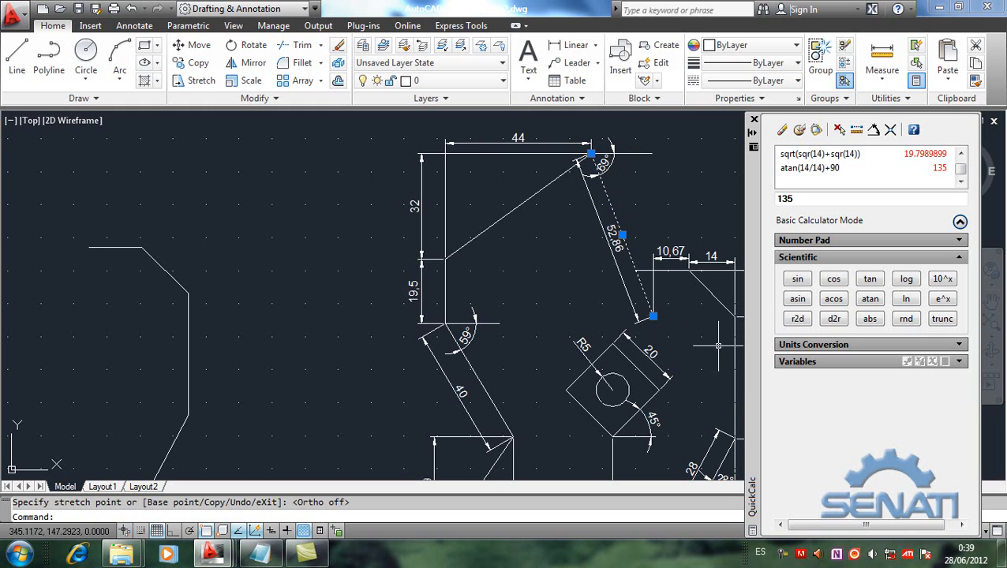
{"action": "key", "text": "ctrl+z"}
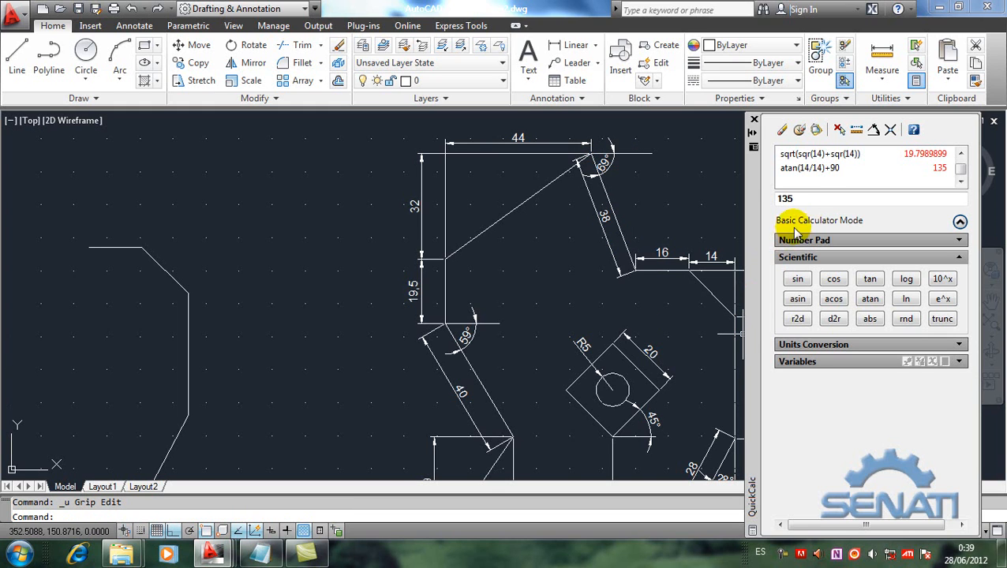
Step: Clear the QuickCalc input and calculate 180-69 for the 38-unit segment's polar angle
{"action": "left_click", "coordinate": [810, 198]}
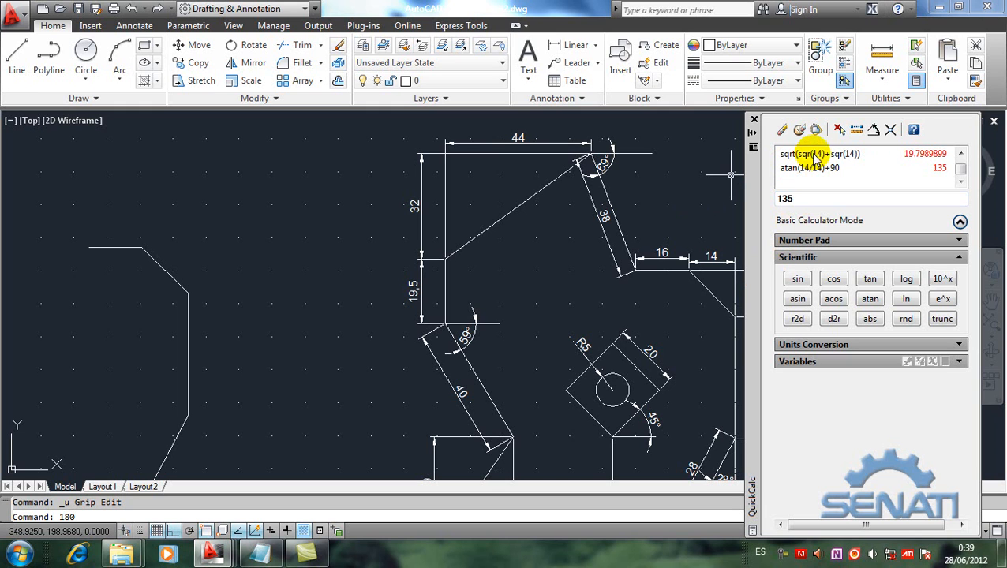
{"action": "left_click", "coordinate": [782, 129]}
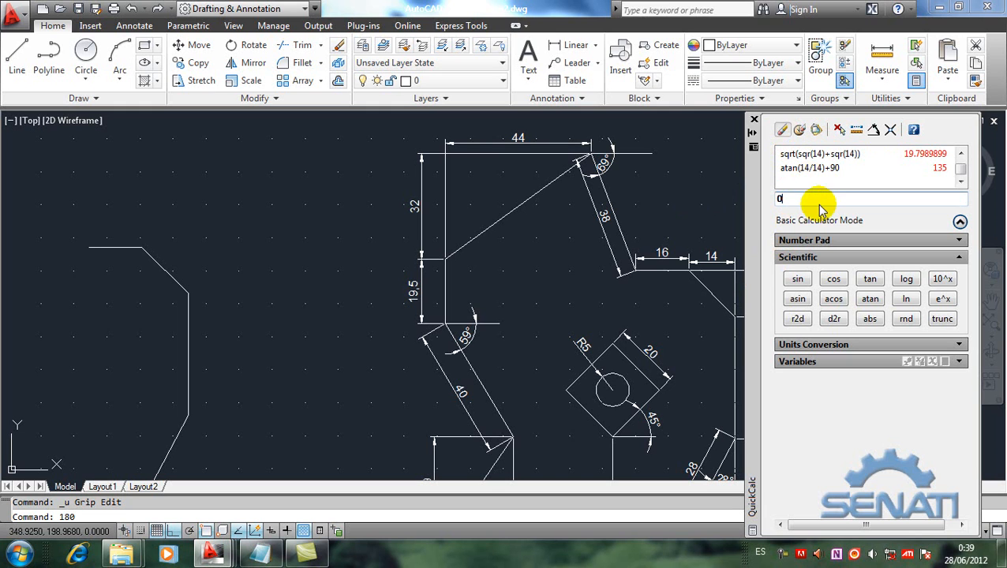
{"action": "key", "text": "BackSpace"}
{"action": "type", "text": "180"}
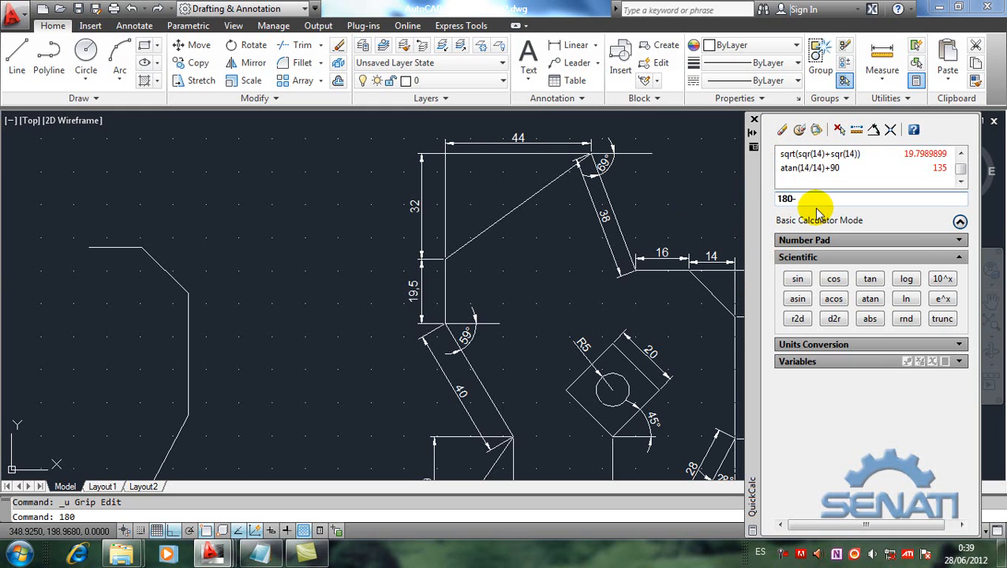
{"action": "type", "text": "-69"}
{"action": "key", "text": "Return"}
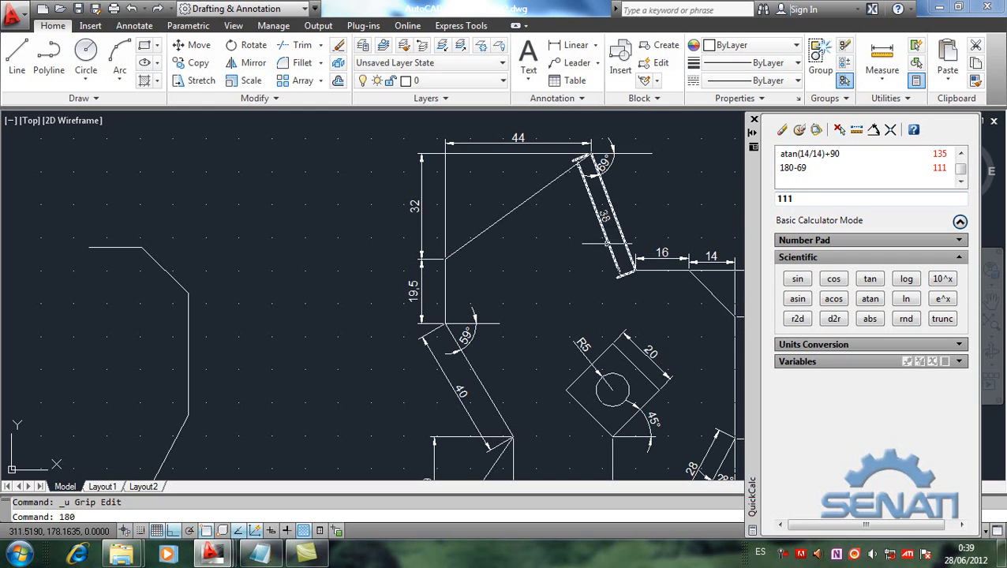
{"action": "scroll", "coordinate": [580, 231], "scroll_direction": "down", "scroll_amount": 4}
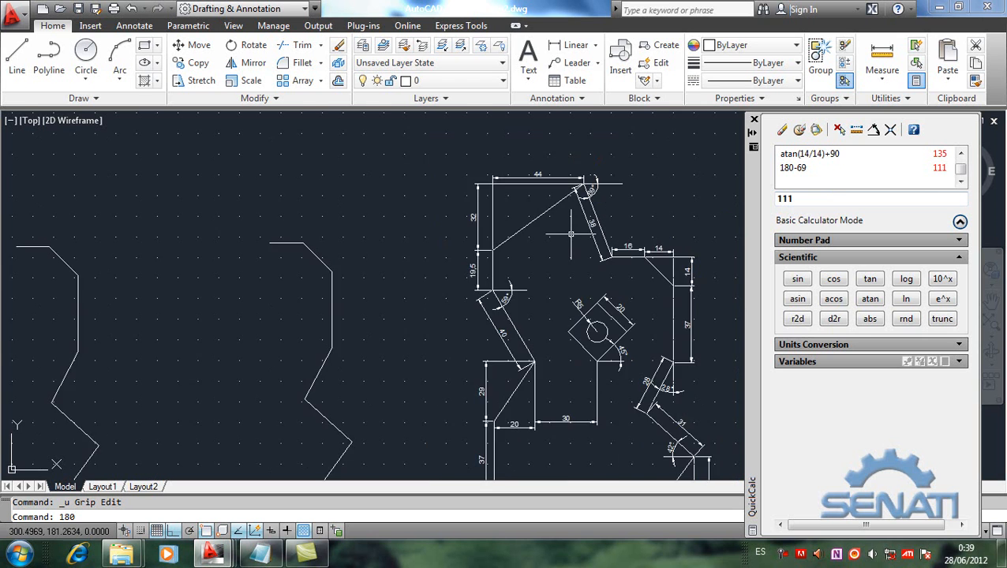
{"action": "scroll", "coordinate": [571, 234], "scroll_direction": "up", "scroll_amount": 2}
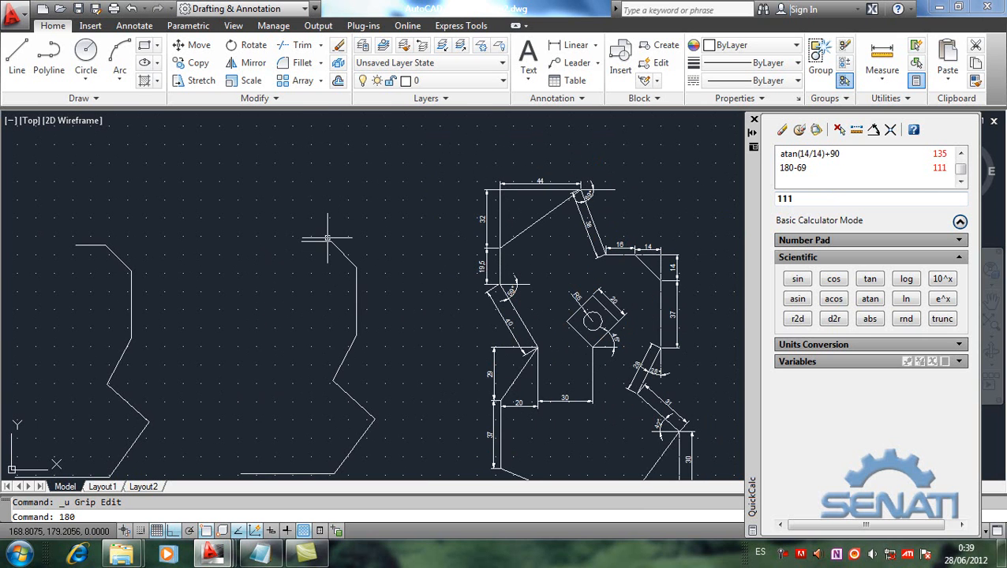
{"action": "left_click", "coordinate": [19, 62]}
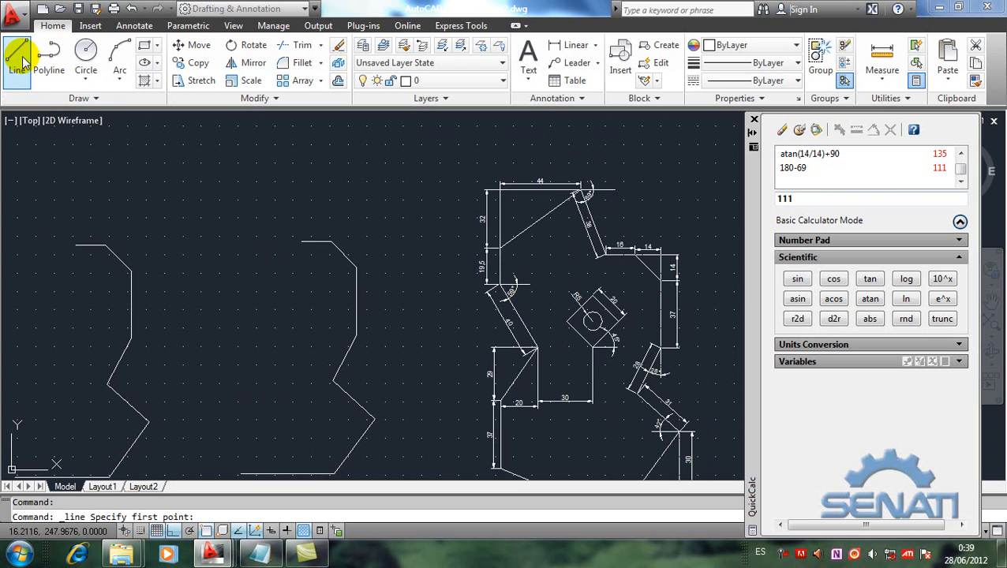
{"action": "left_click", "coordinate": [76, 246]}
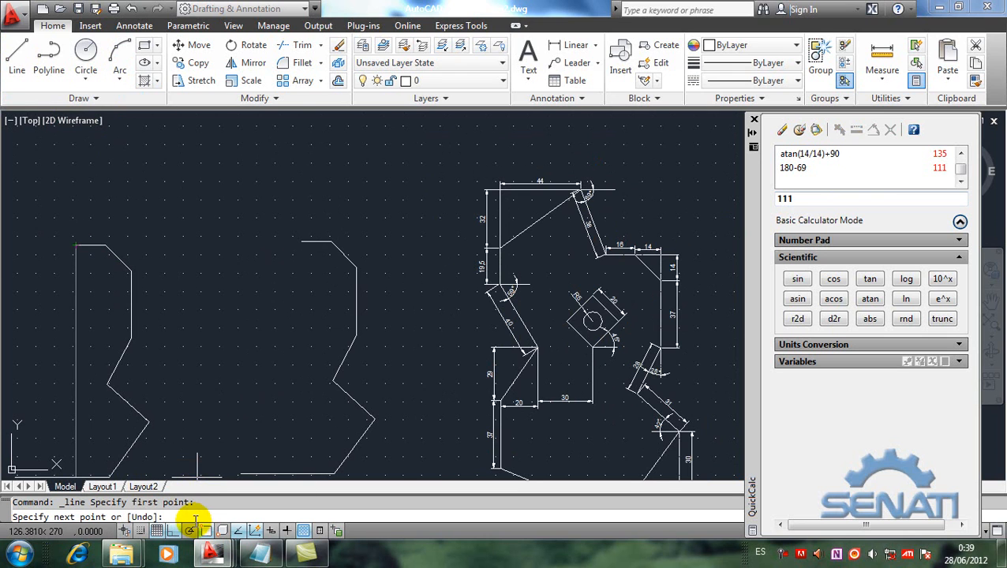
{"action": "type", "text": "@38<111"}
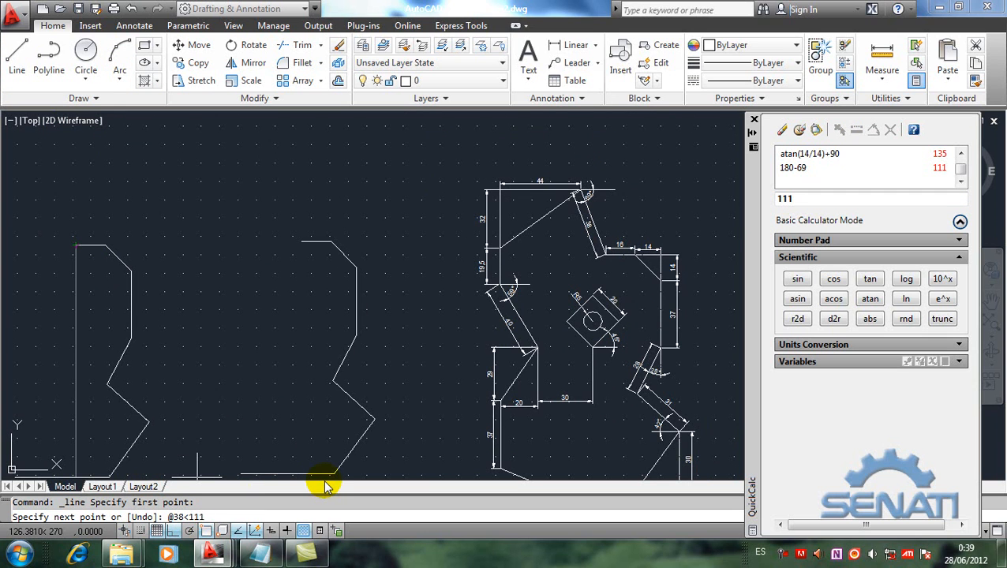
{"action": "key", "text": "Return"}
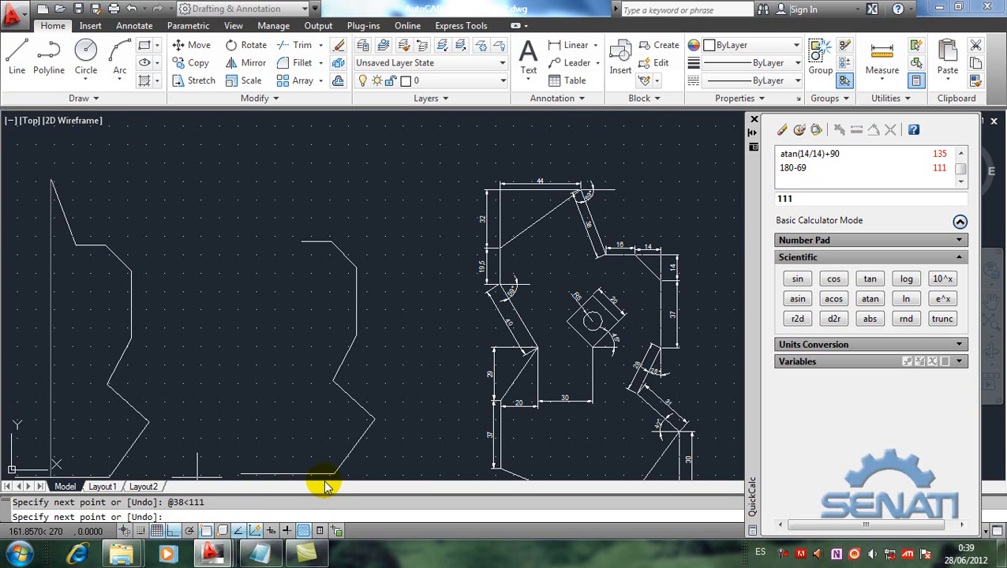
{"action": "key", "text": "Return"}
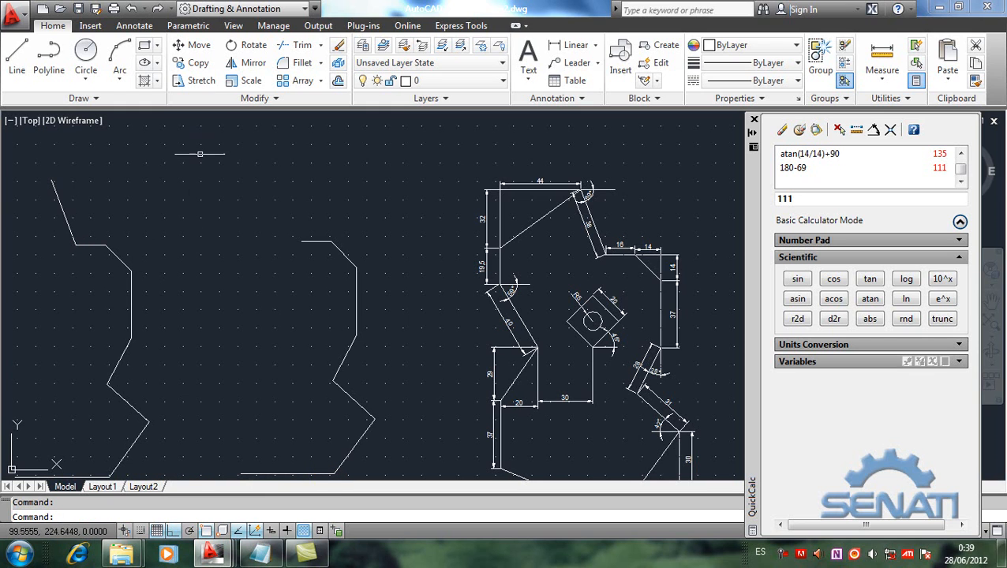
Step: Copy the first copy's 38-unit inclined segment from its lower endpoint to the left end of the second copy's 16-unit horizontal segment
{"action": "left_click", "coordinate": [194, 63]}
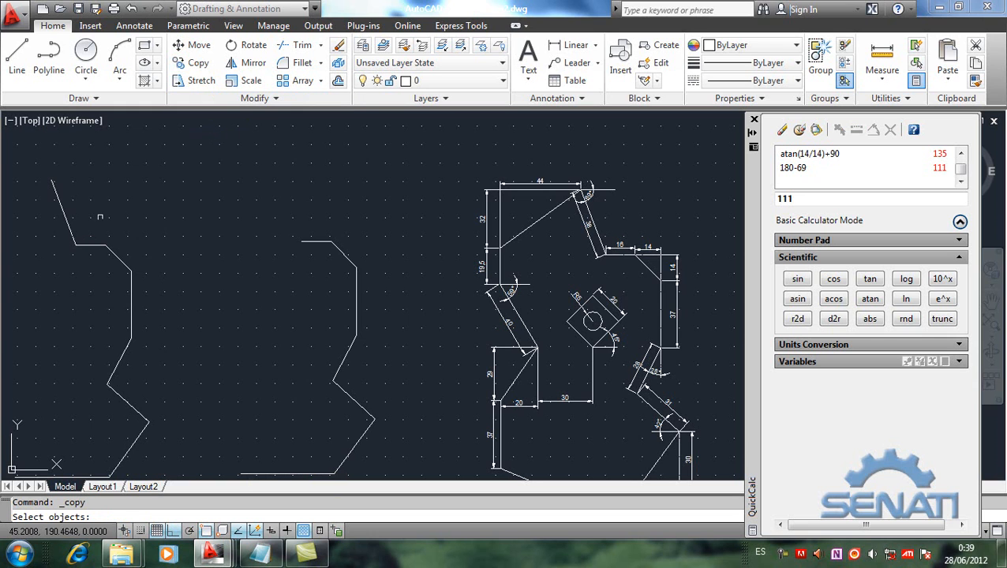
{"action": "left_click", "coordinate": [68, 223]}
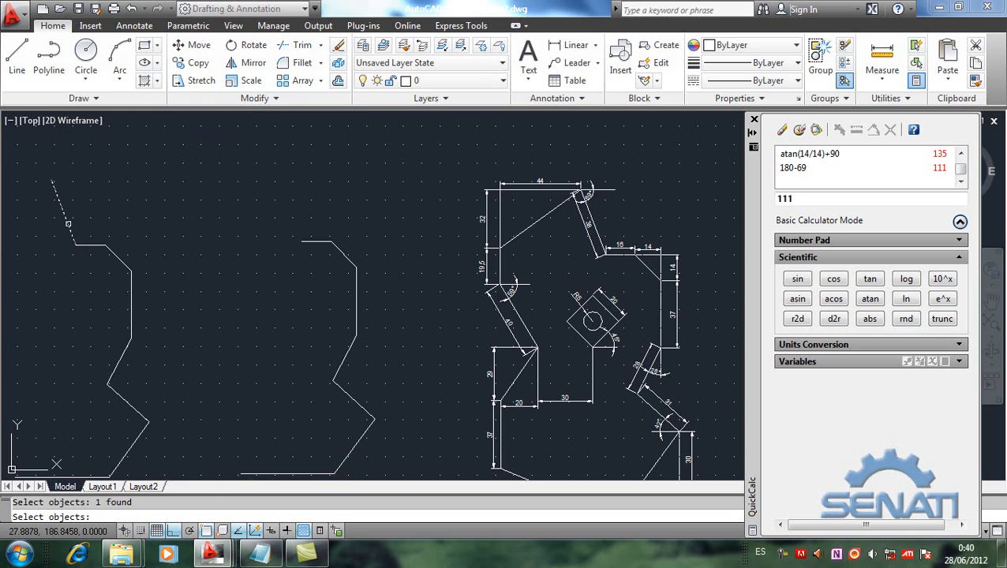
{"action": "key", "text": "Return"}
{"action": "left_click", "coordinate": [76, 244]}
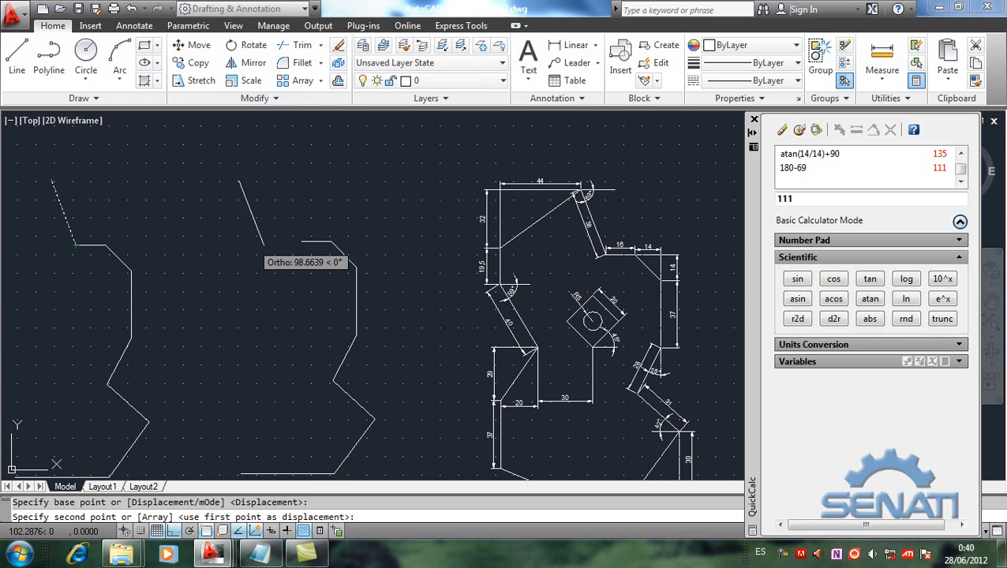
{"action": "left_click", "coordinate": [301, 241]}
{"action": "key", "text": "Return"}
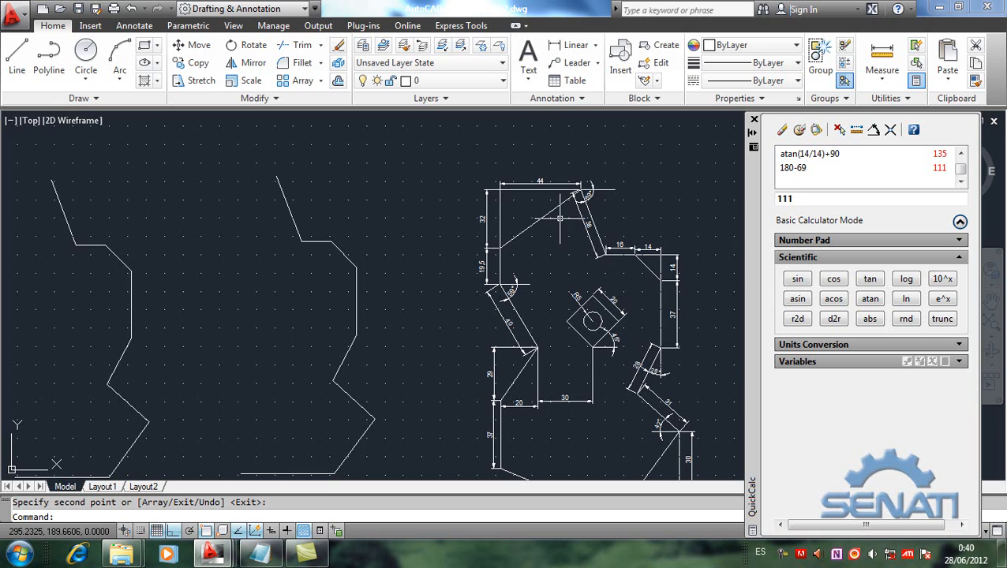
Step: Draw a line from the upper end of the first copy's 38-unit segment to the relative rectangular point @-44,-32
{"action": "mouse_move", "coordinate": [559, 204]}
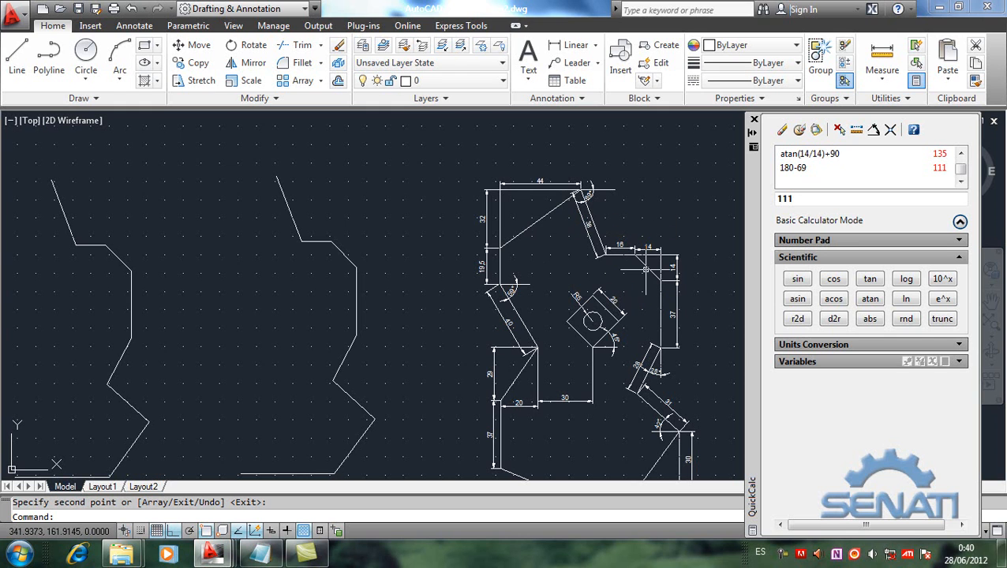
{"action": "mouse_move", "coordinate": [646, 269]}
{"action": "middle_click_drag", "start_coordinate": [209, 300], "coordinate": [278, 293]}
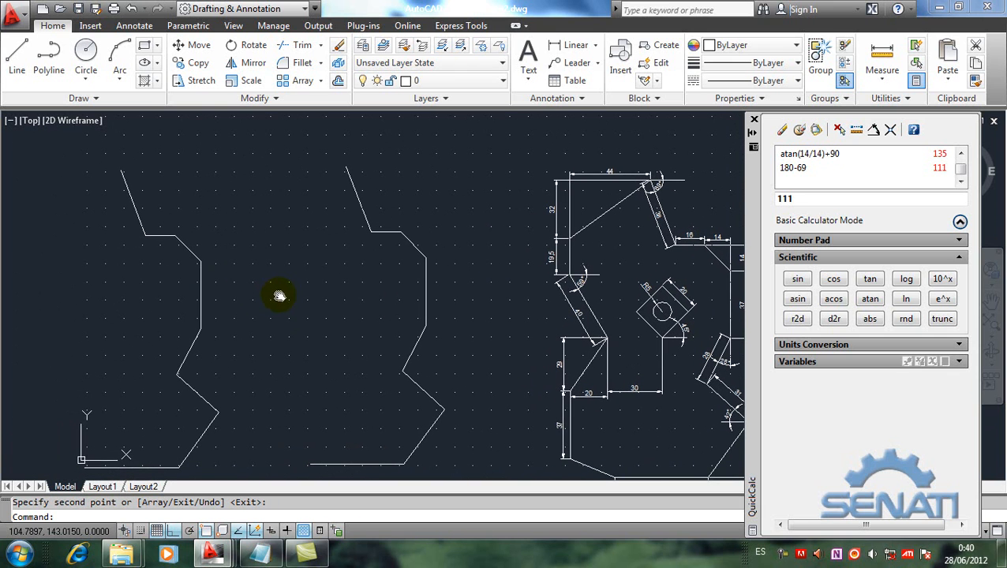
{"action": "left_click", "coordinate": [11, 57]}
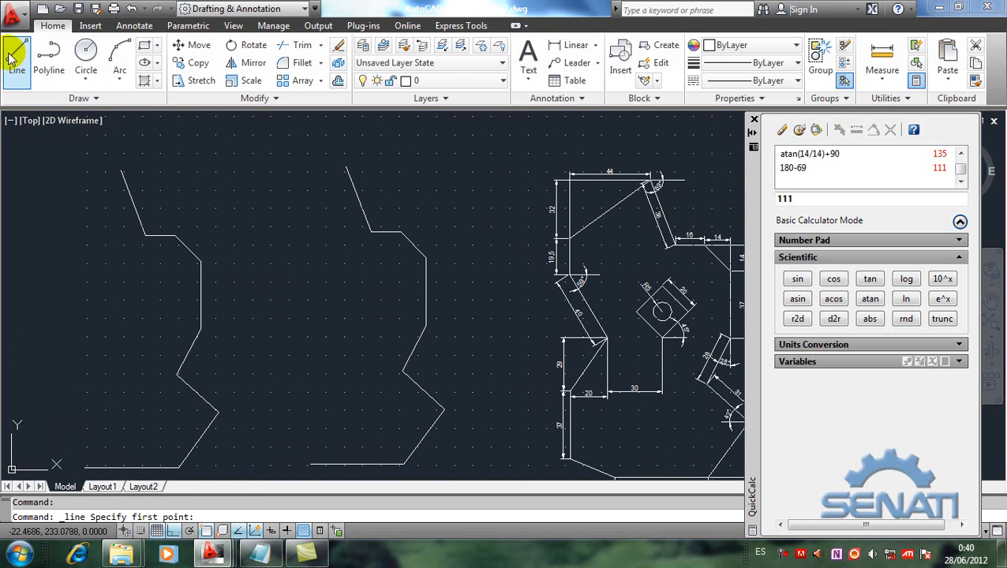
{"action": "left_click", "coordinate": [121, 170]}
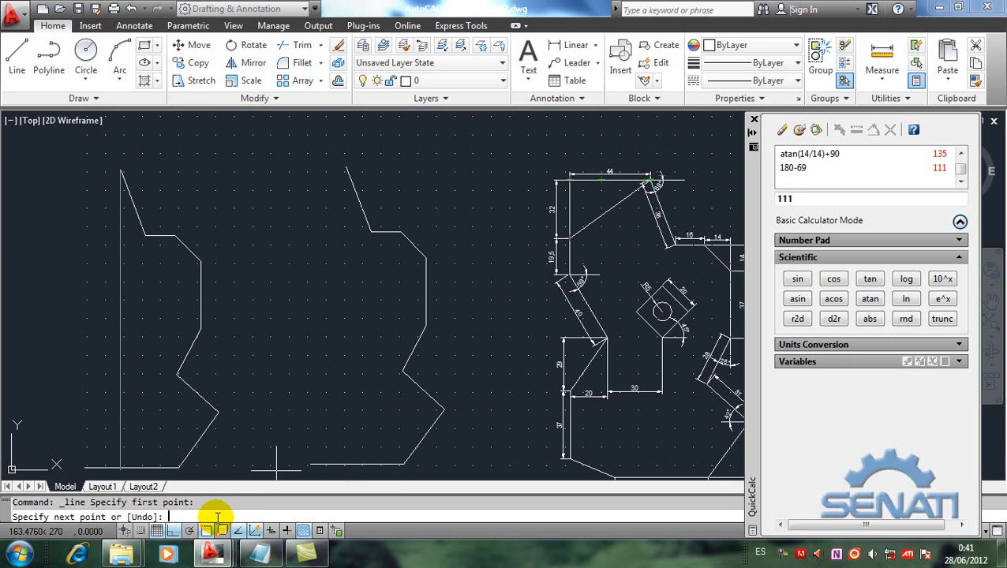
{"action": "type", "text": "@-44,-32"}
{"action": "key", "text": "Return"}
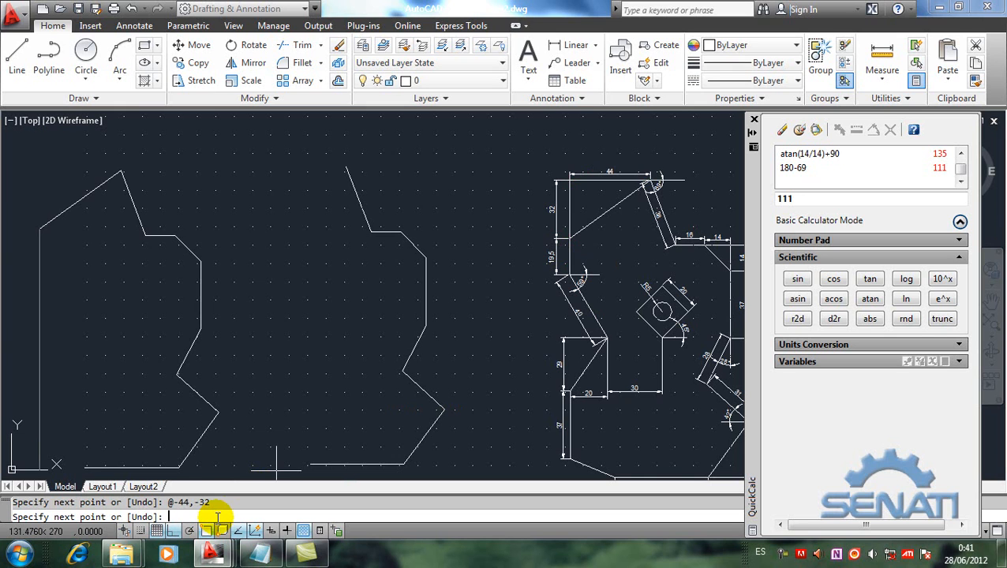
{"action": "key", "text": "Return"}
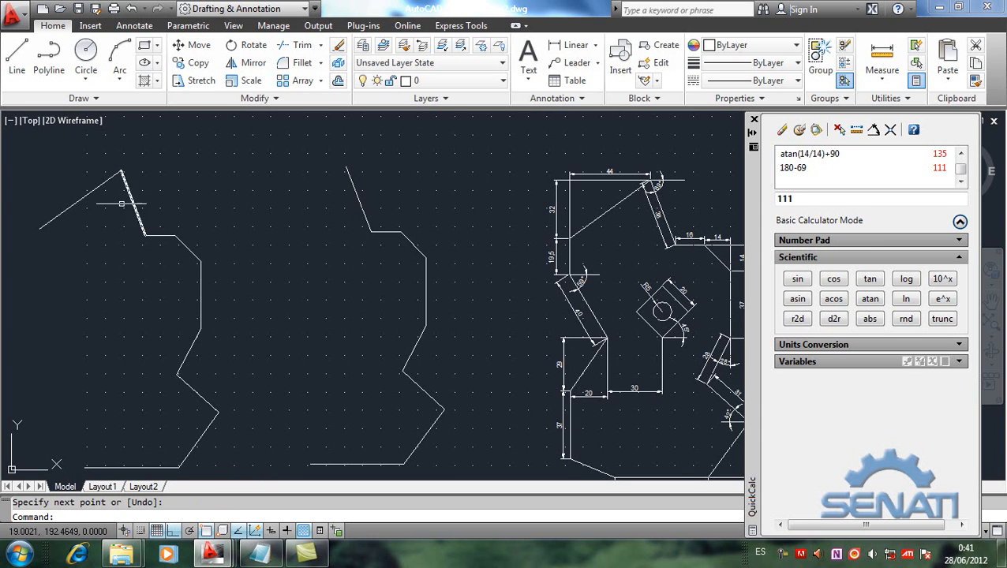
Step: Check the coordinate notes in Notepad, return to the drawing, and clear the QuickCalc history and input
{"action": "left_click", "coordinate": [260, 555]}
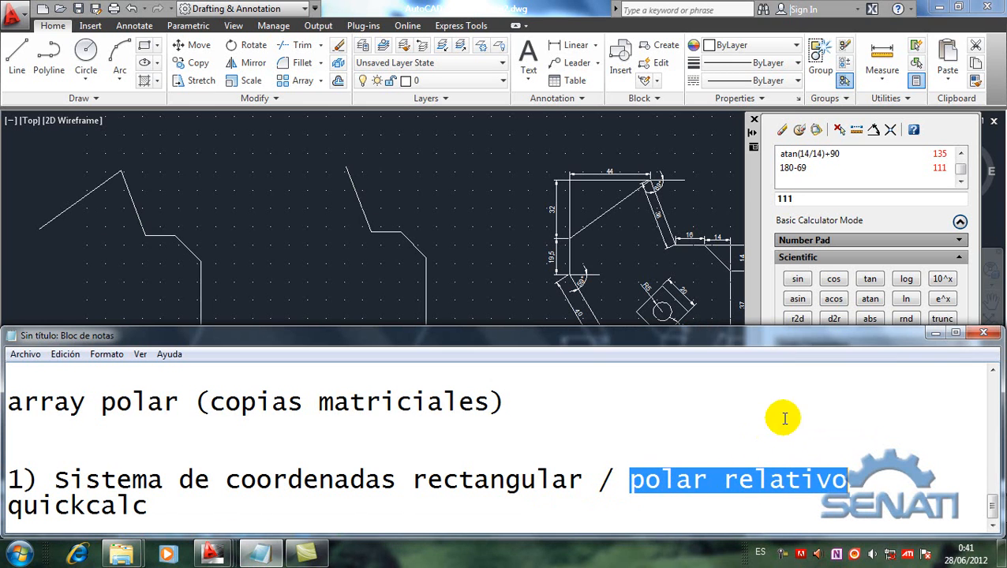
{"action": "left_click", "coordinate": [431, 173]}
{"action": "left_click", "coordinate": [798, 129]}
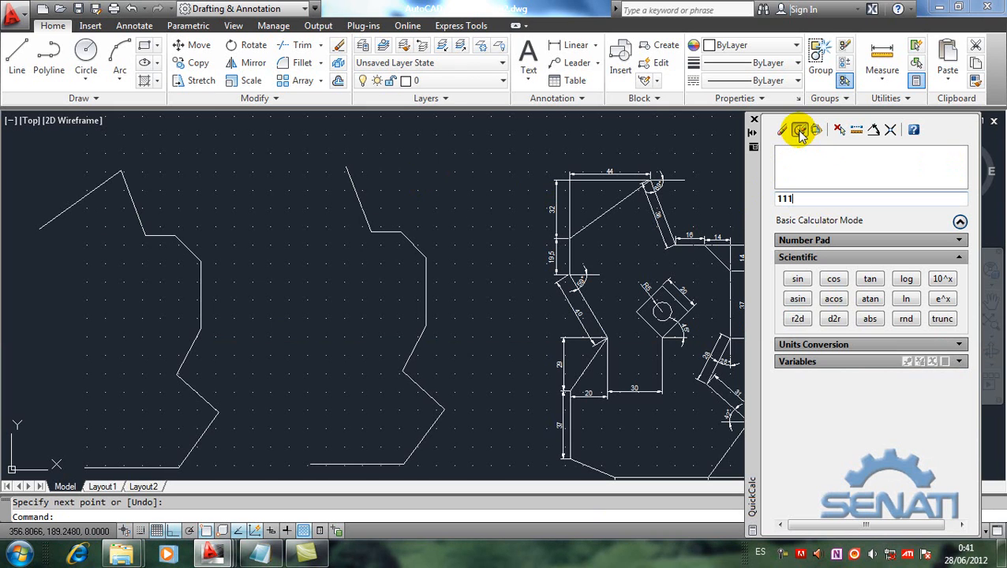
{"action": "left_click", "coordinate": [780, 132]}
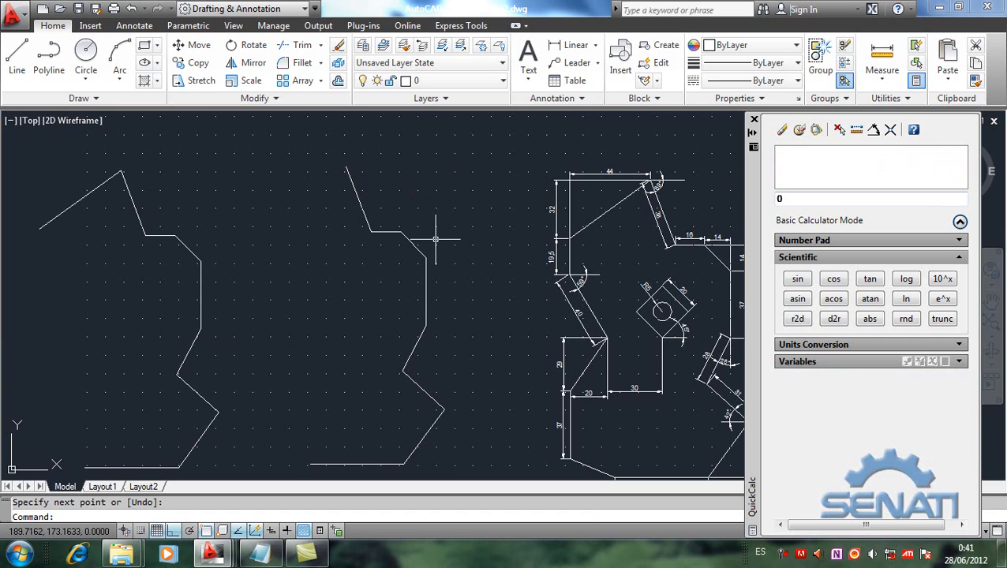
Step: Start a line at the upper end of the second copy's 38-unit segment and calculate sqrt(sqr(44)+sqr(32)) in QuickCalc for its length
{"action": "left_click", "coordinate": [17, 63]}
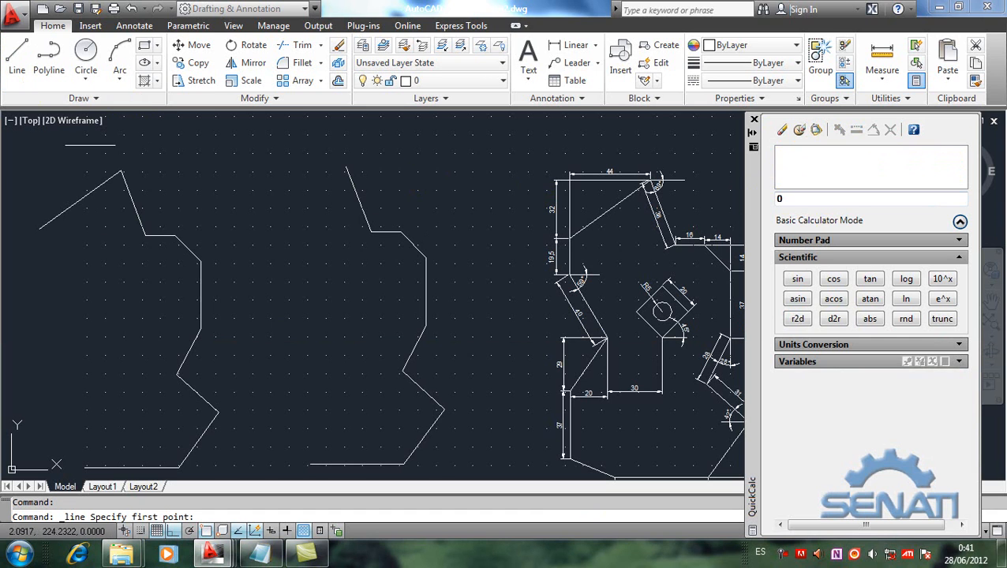
{"action": "left_click", "coordinate": [345, 166]}
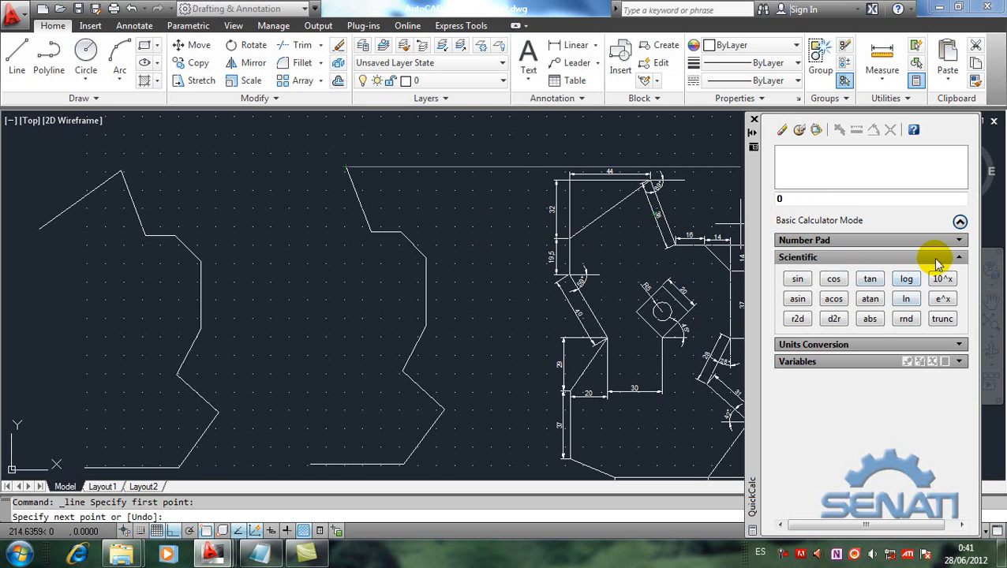
{"action": "left_click", "coordinate": [960, 256]}
{"action": "left_click", "coordinate": [959, 240]}
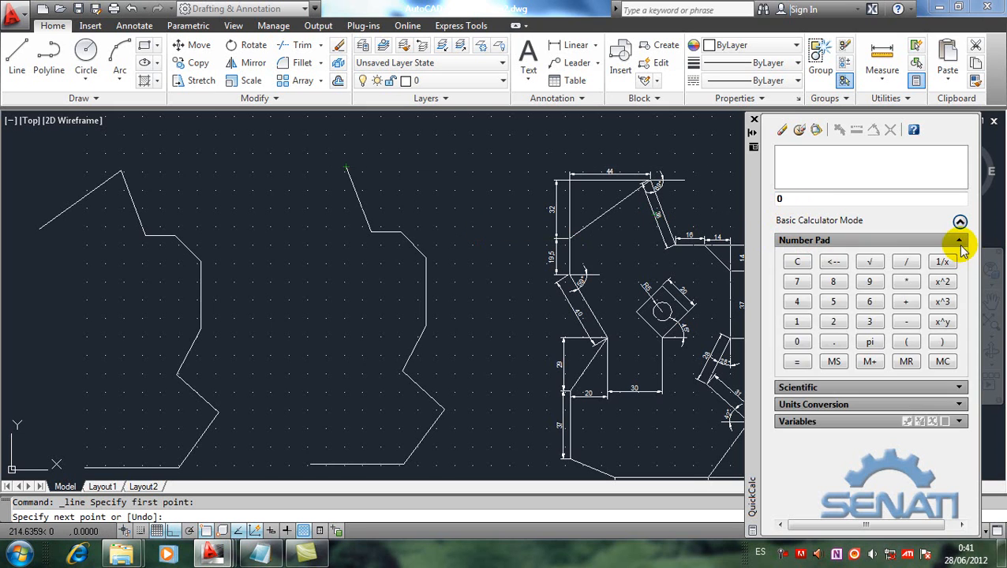
{"action": "left_click", "coordinate": [871, 262]}
{"action": "double_click", "coordinate": [792, 198]}
{"action": "key", "text": "BackSpace"}
{"action": "left_click", "coordinate": [942, 281]}
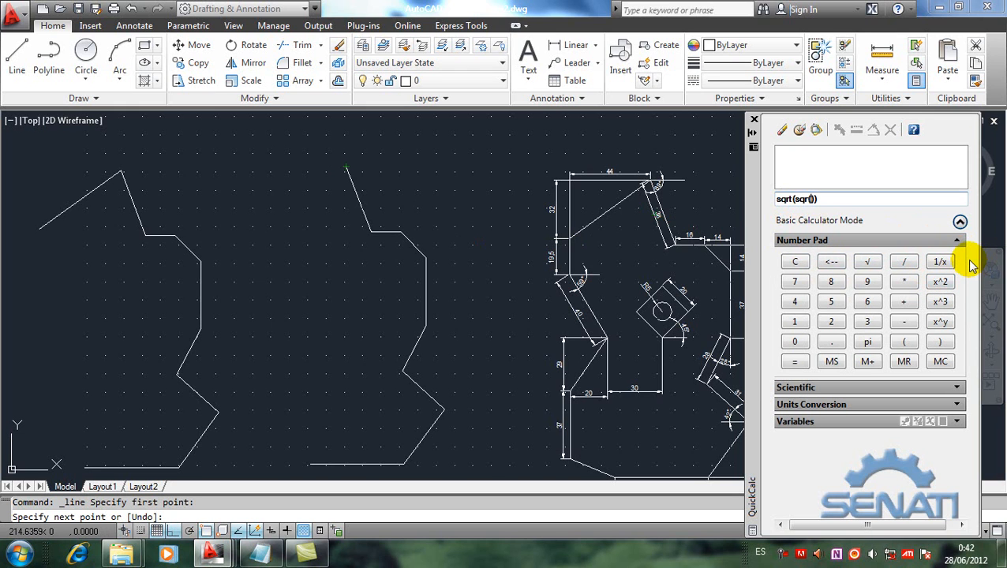
{"action": "type", "text": "44)+"}
{"action": "left_click", "coordinate": [940, 284]}
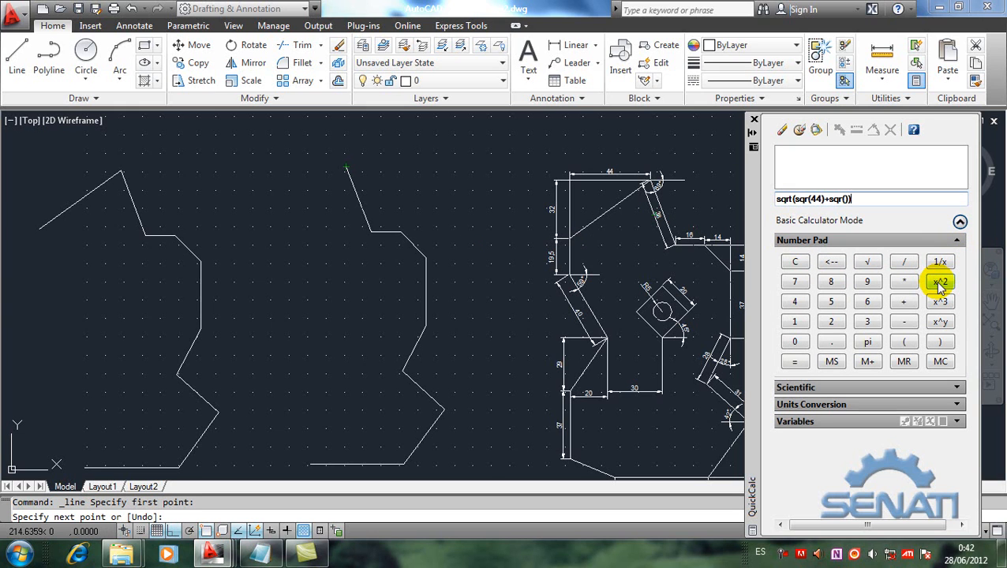
{"action": "type", "text": "32"}
{"action": "key", "text": "Return"}
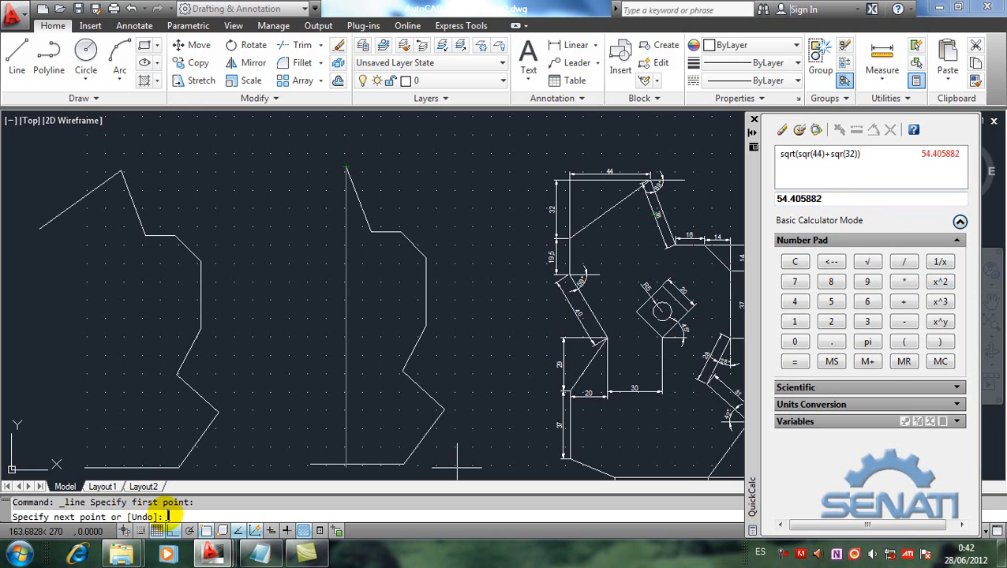
{"action": "type", "text": "@"}
{"action": "left_click", "coordinate": [817, 131]}
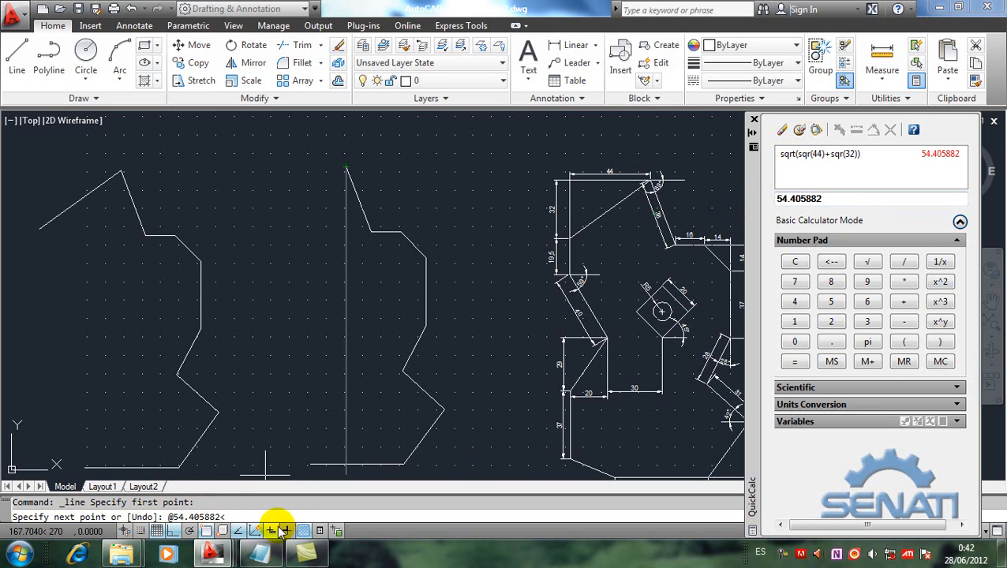
{"action": "type", "text": "<"}
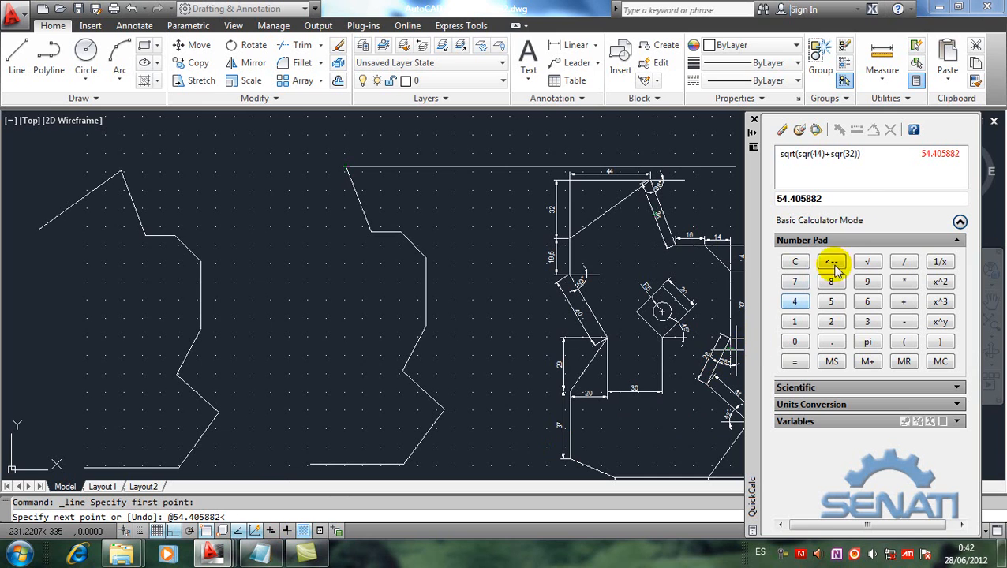
Step: Clear the QuickCalc input and calculate atan(32/44)+180 for the inclined line's polar angle
{"action": "left_click", "coordinate": [781, 130]}
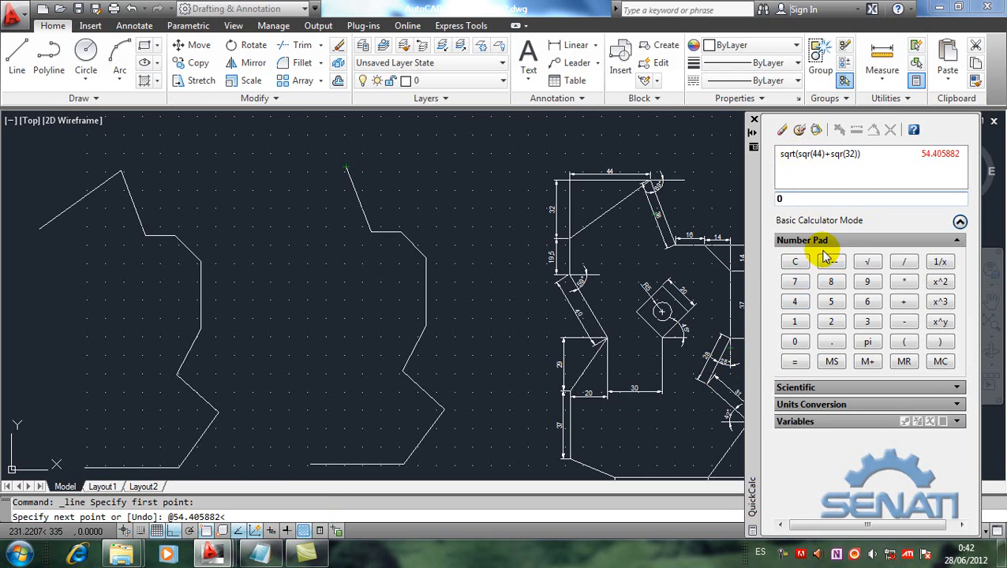
{"action": "left_click", "coordinate": [960, 240]}
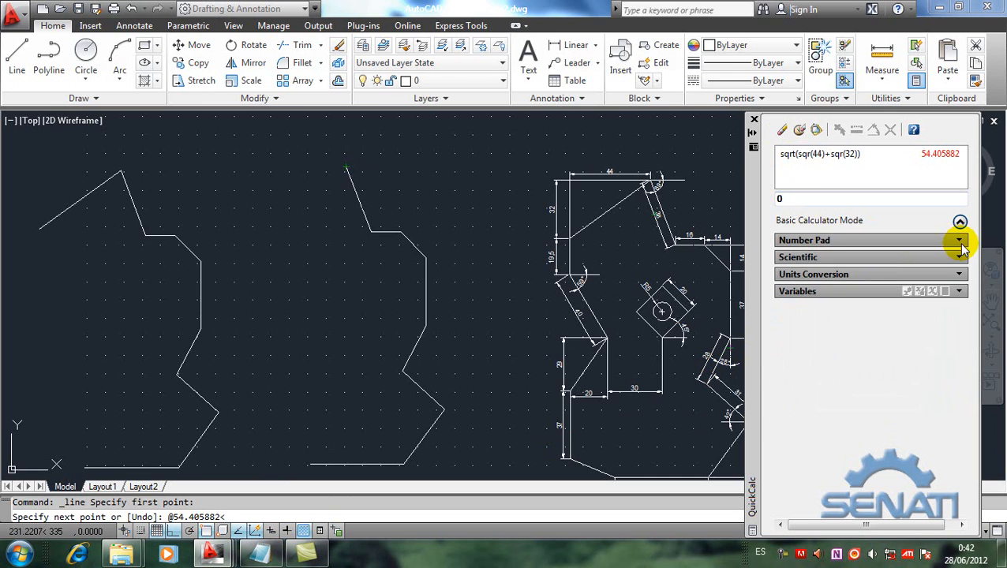
{"action": "left_click", "coordinate": [960, 258]}
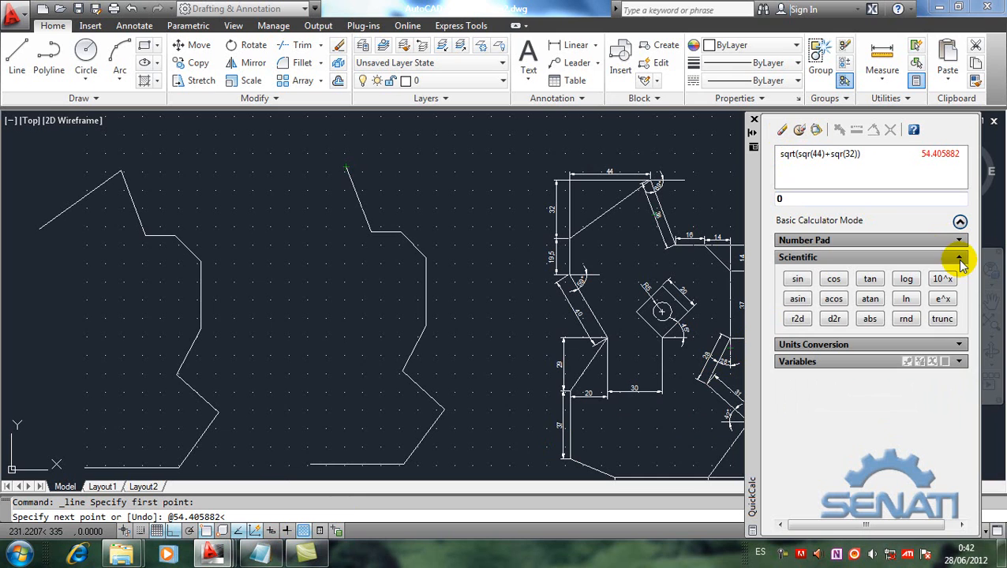
{"action": "left_click", "coordinate": [871, 300]}
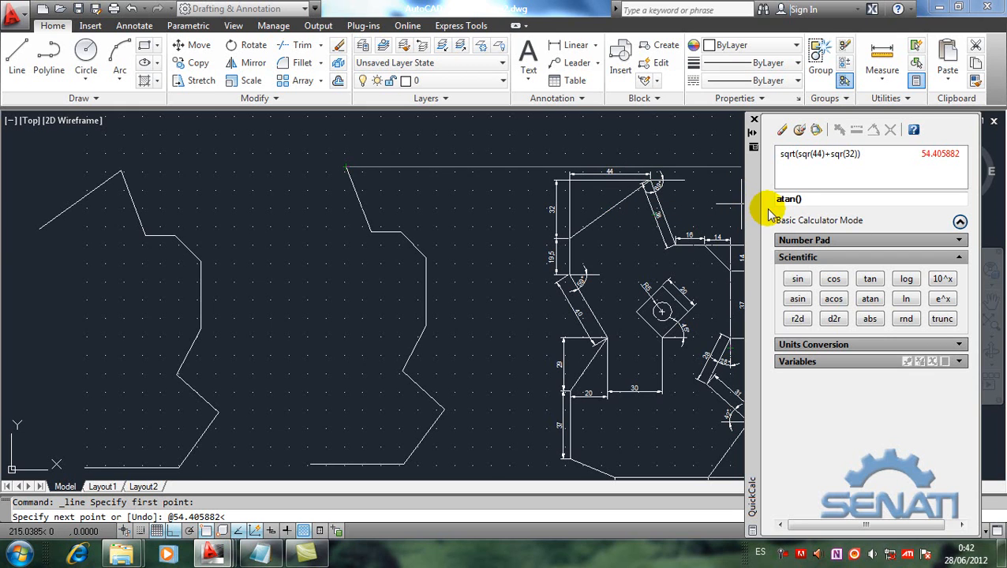
{"action": "left_click", "coordinate": [797, 198]}
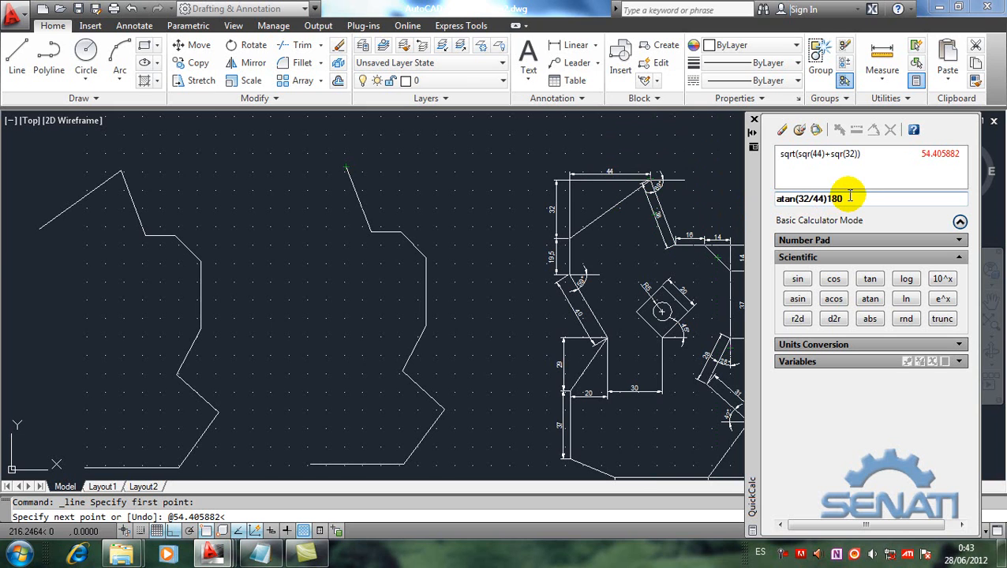
{"action": "key", "text": "Return"}
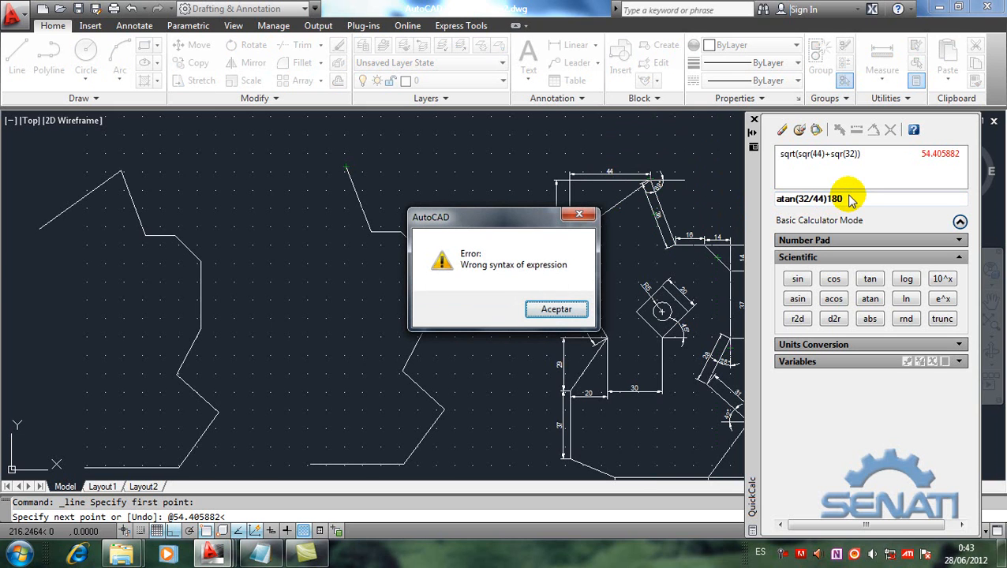
{"action": "left_click", "coordinate": [570, 309]}
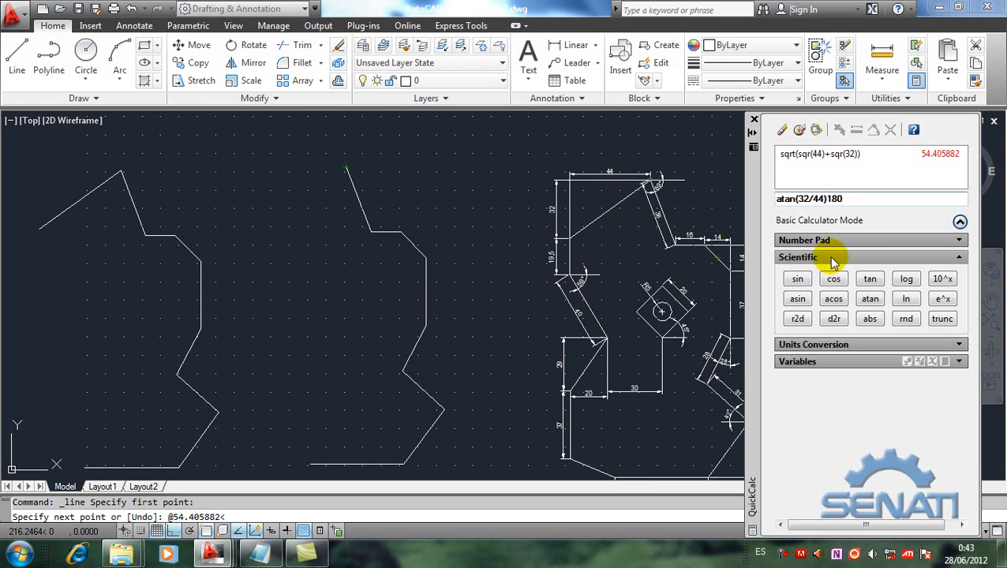
{"action": "left_click", "coordinate": [829, 198]}
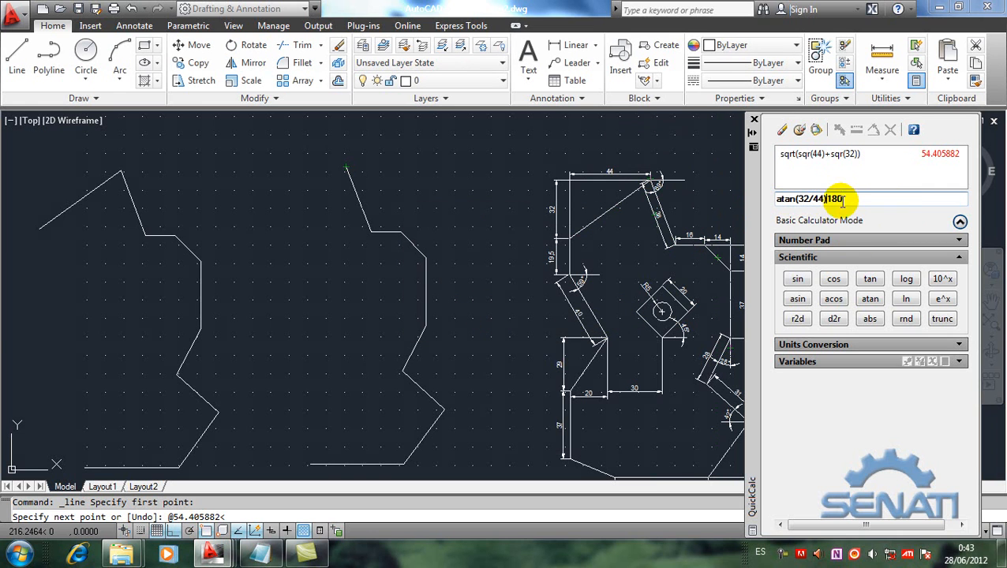
{"action": "left_click", "coordinate": [897, 199]}
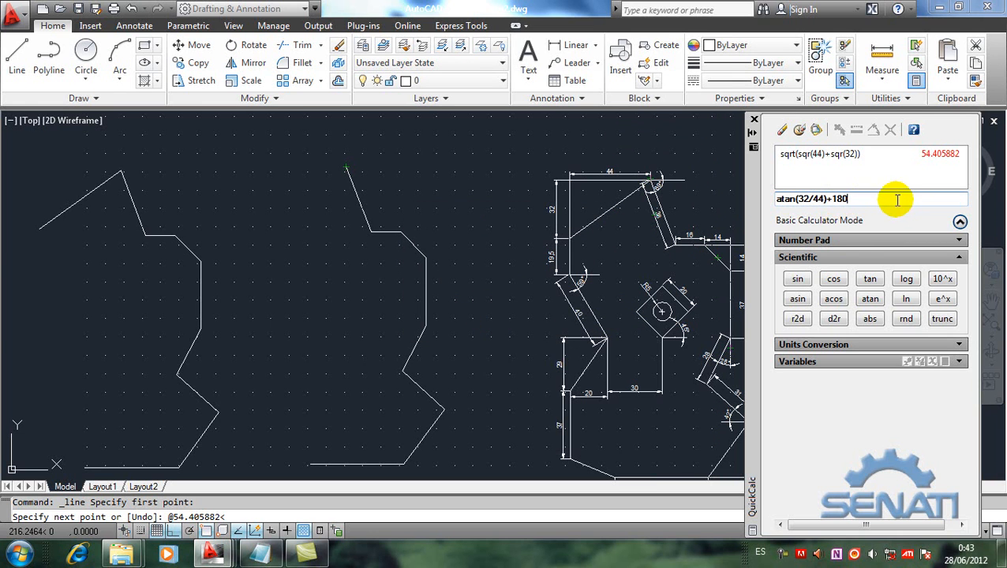
{"action": "key", "text": "Return"}
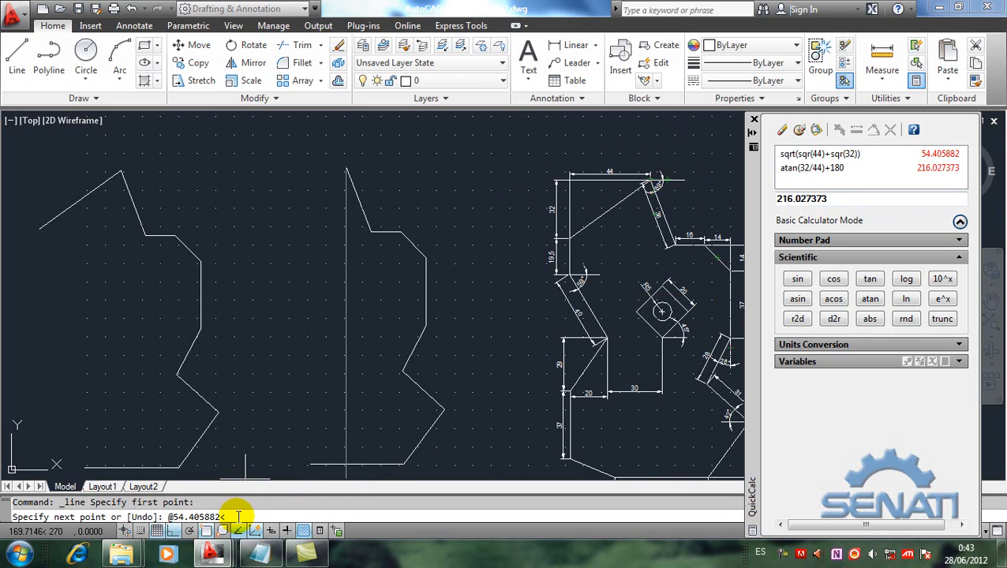
{"action": "left_click", "coordinate": [817, 131]}
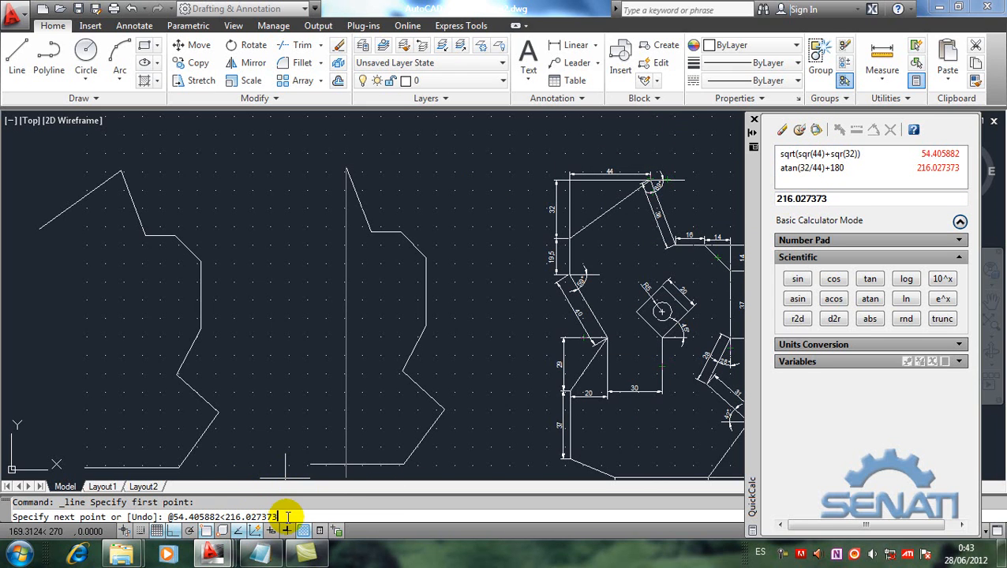
{"action": "key", "text": "Return"}
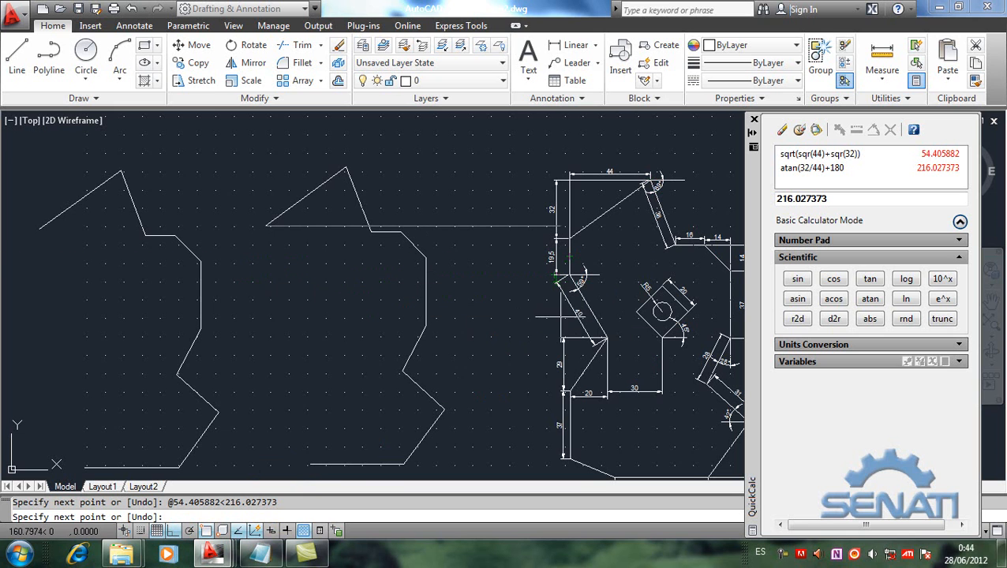
{"action": "scroll", "coordinate": [556, 276], "scroll_direction": "up", "scroll_amount": 5}
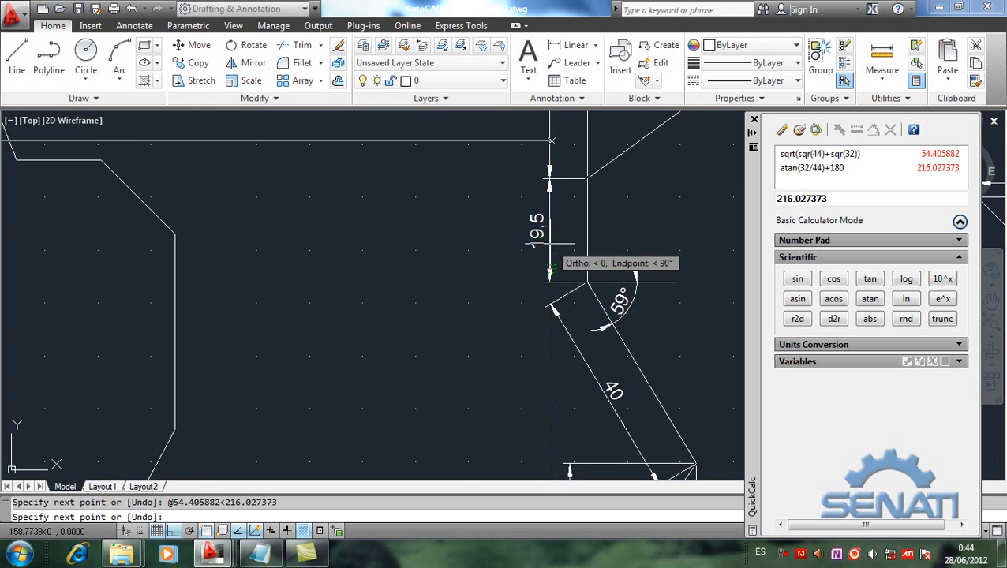
{"action": "scroll", "coordinate": [550, 268], "scroll_direction": "down", "scroll_amount": 4}
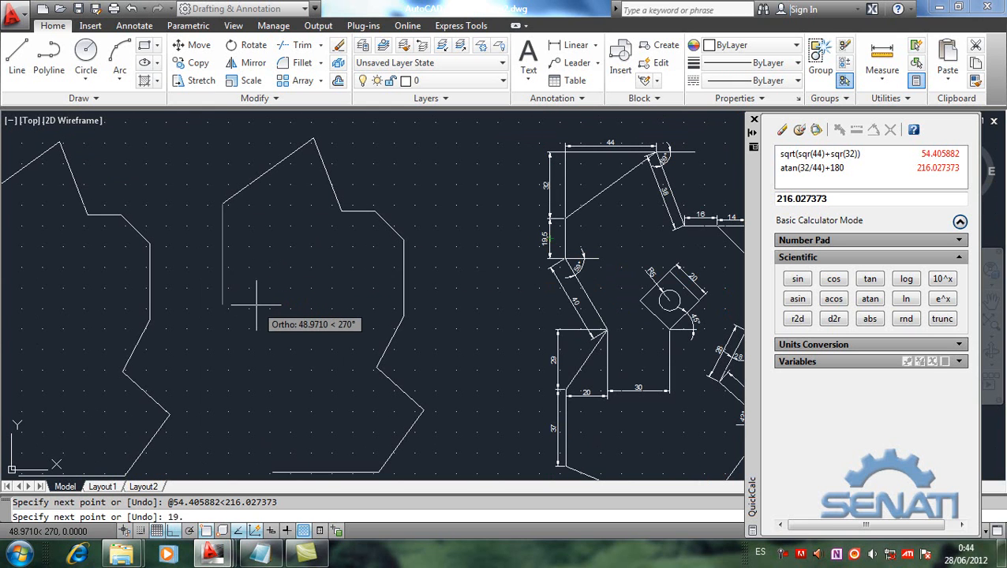
{"action": "key", "text": "Return"}
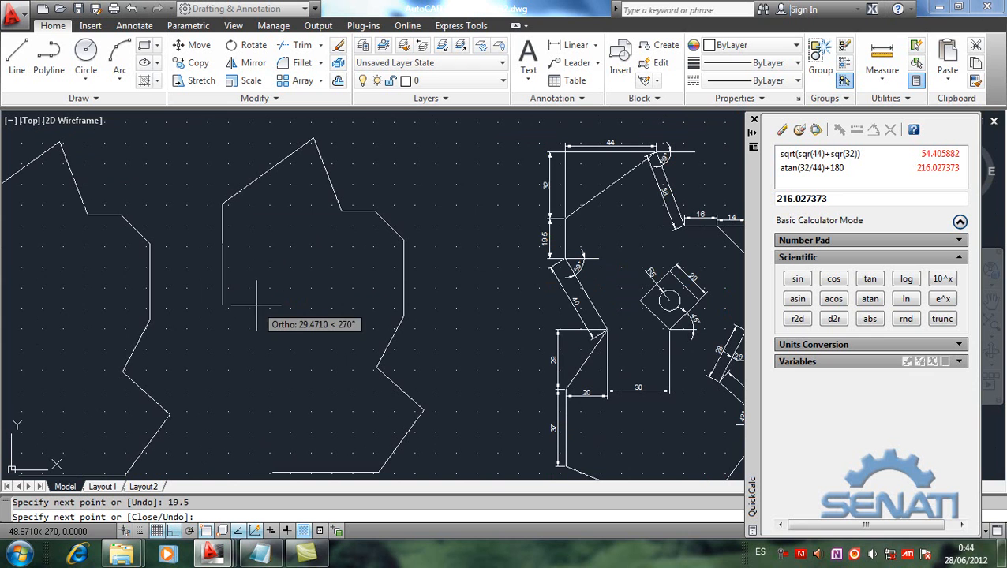
{"action": "middle_click_drag", "start_coordinate": [85, 281], "coordinate": [165, 301]}
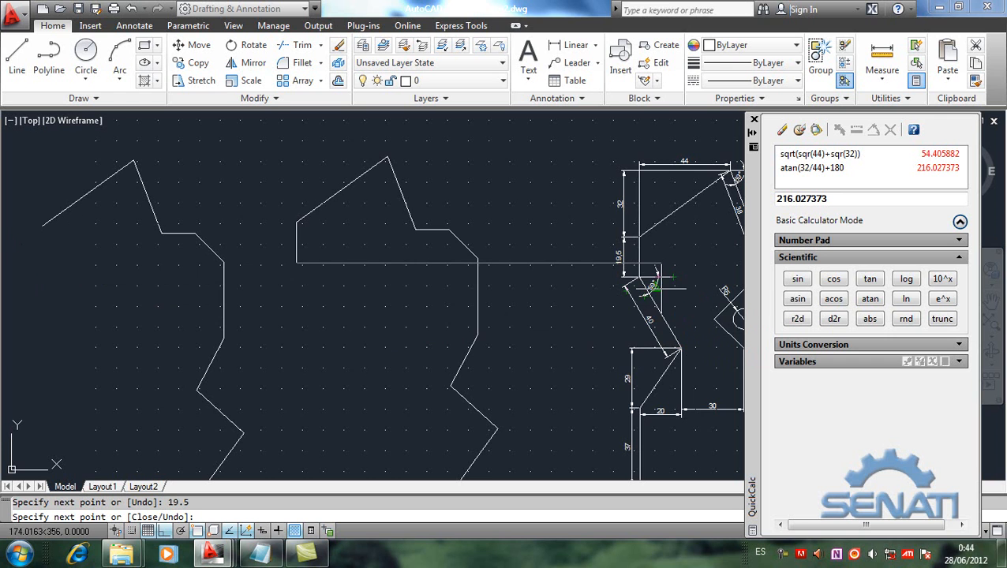
{"action": "scroll", "coordinate": [659, 285], "scroll_direction": "up", "scroll_amount": 1}
{"action": "scroll", "coordinate": [659, 288], "scroll_direction": "up", "scroll_amount": 1}
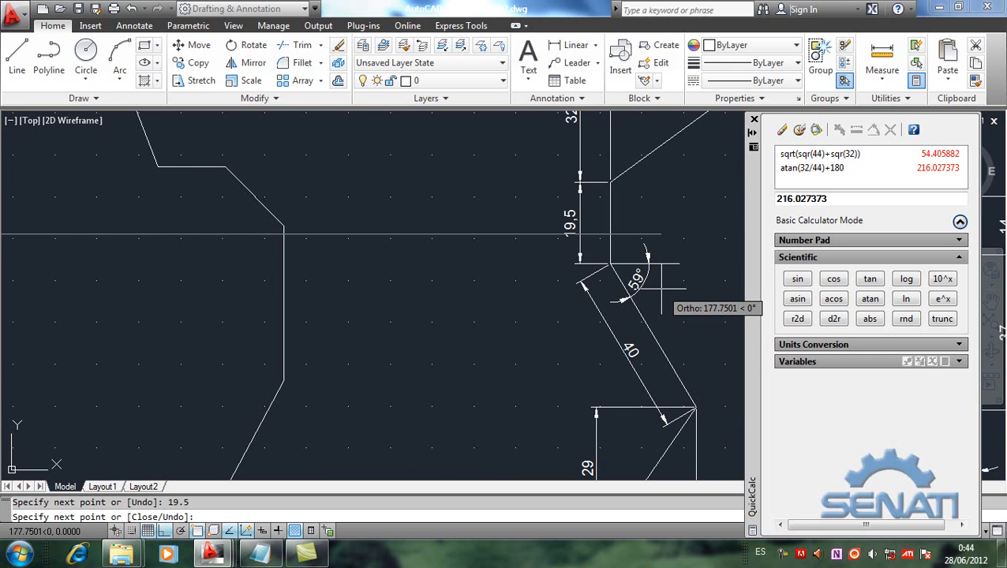
{"action": "scroll", "coordinate": [661, 288], "scroll_direction": "down", "scroll_amount": 2}
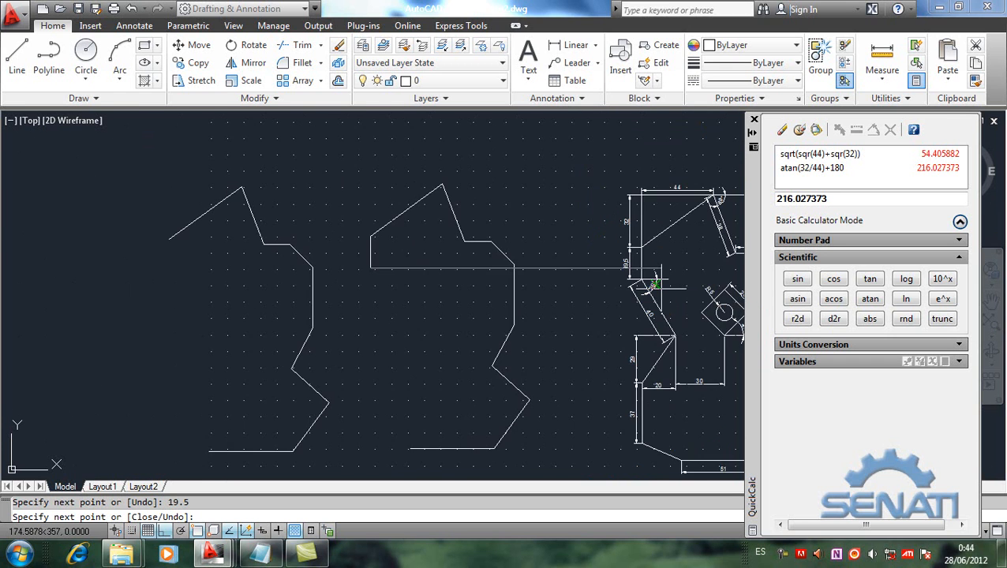
{"action": "scroll", "coordinate": [657, 286], "scroll_direction": "up", "scroll_amount": 1}
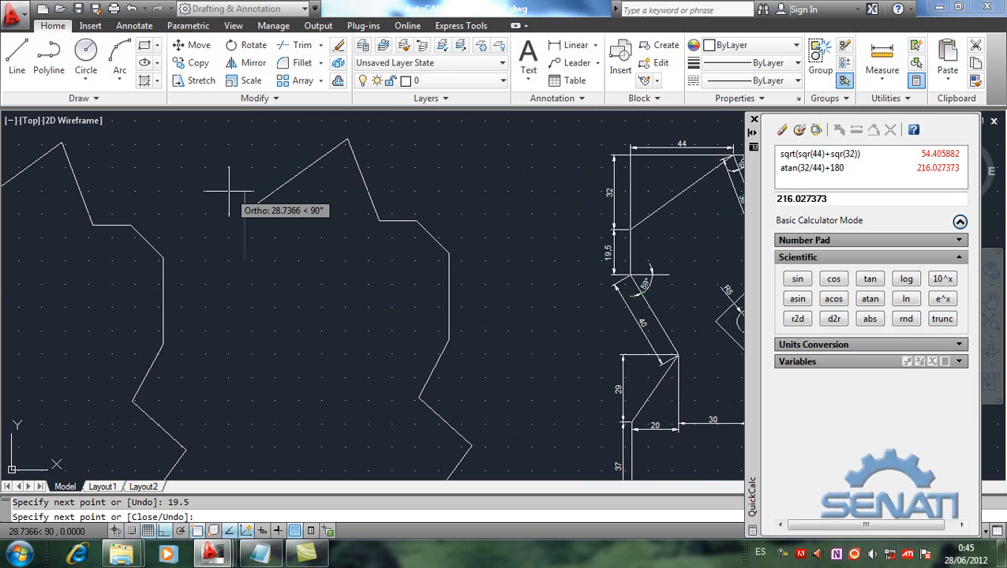
{"action": "left_click", "coordinate": [268, 258]}
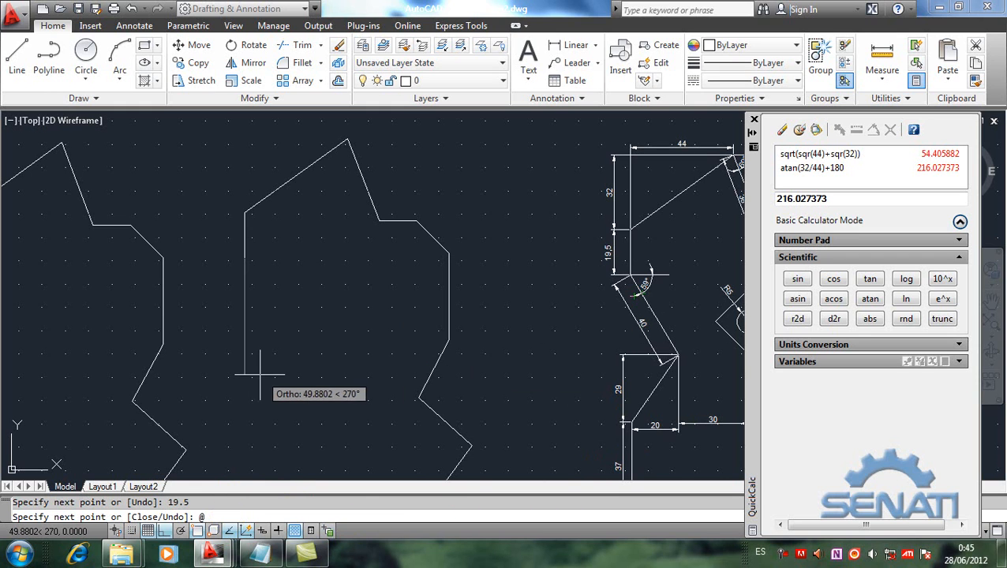
{"action": "type", "text": "40<-59"}
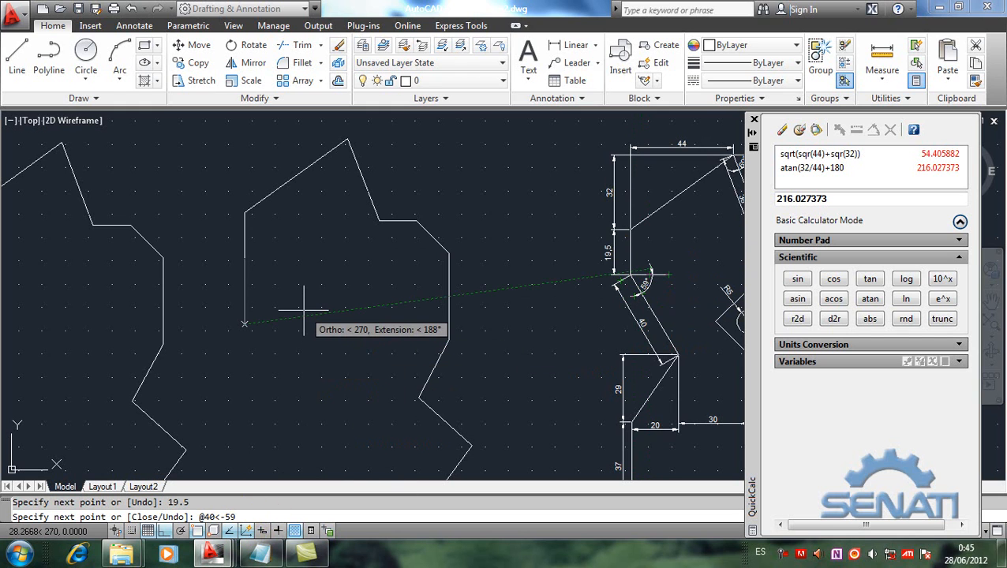
{"action": "key", "text": "Return"}
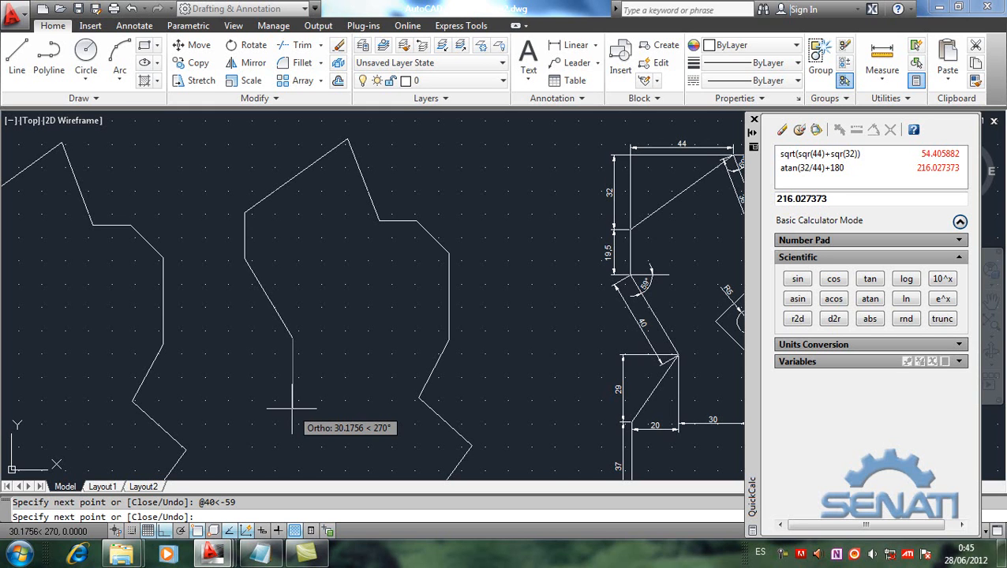
{"action": "key", "text": "Return"}
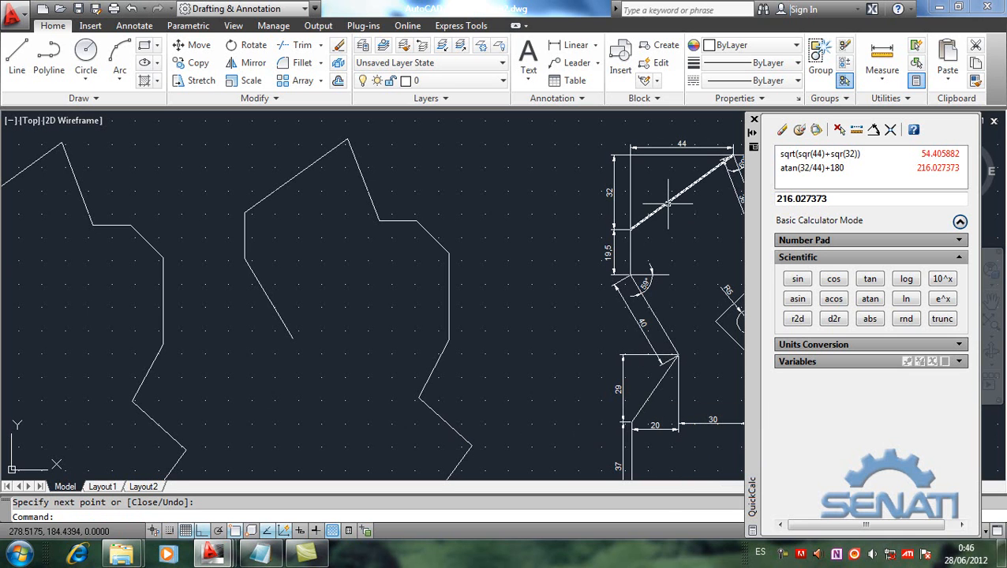
Step: Draw a line 19.5 units straight down from the open end of the first copy's inclined segment
{"action": "middle_click_drag", "start_coordinate": [115, 398], "coordinate": [179, 405]}
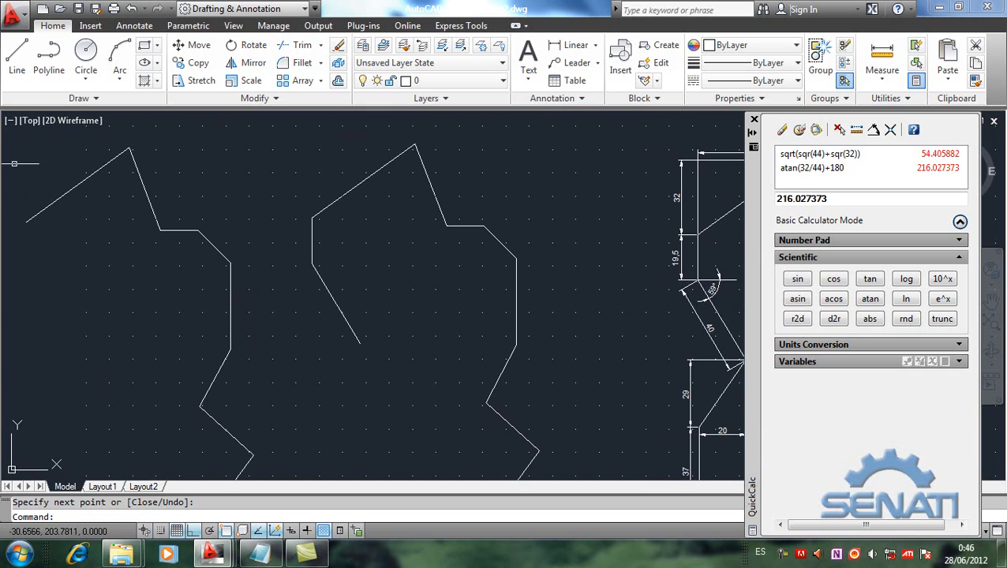
{"action": "left_click", "coordinate": [12, 59]}
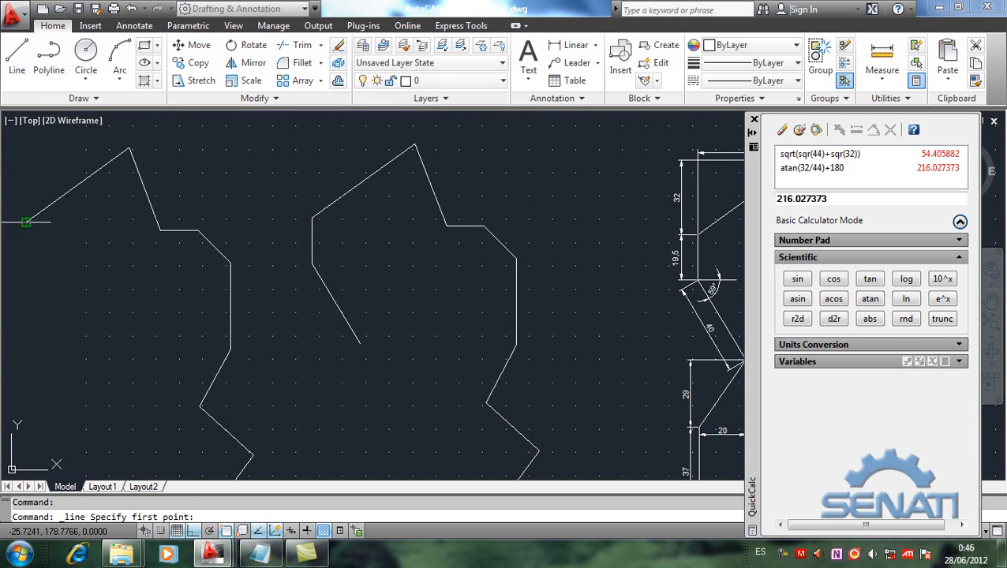
{"action": "left_click", "coordinate": [26, 222]}
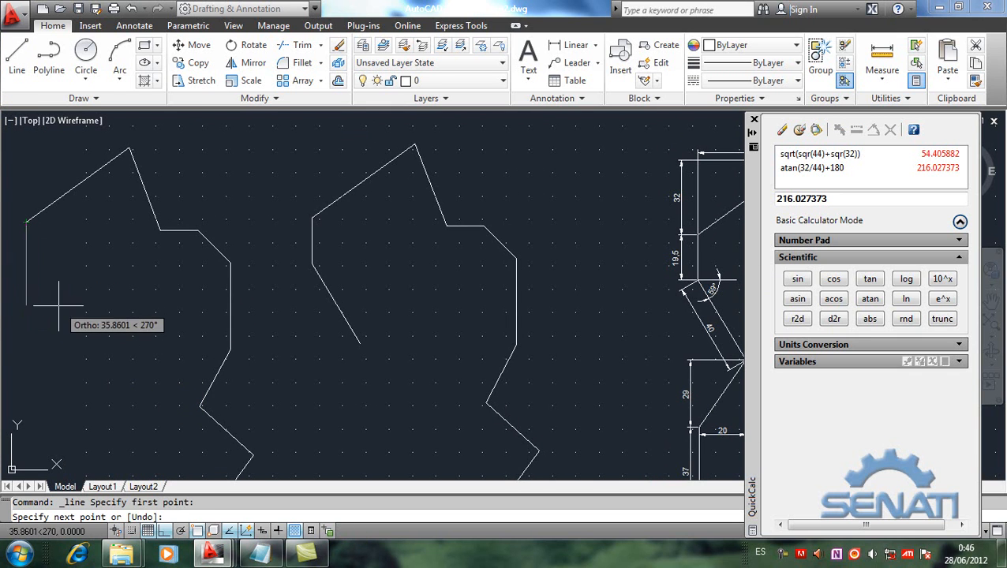
{"action": "type", "text": "19.5"}
{"action": "key", "text": "Return"}
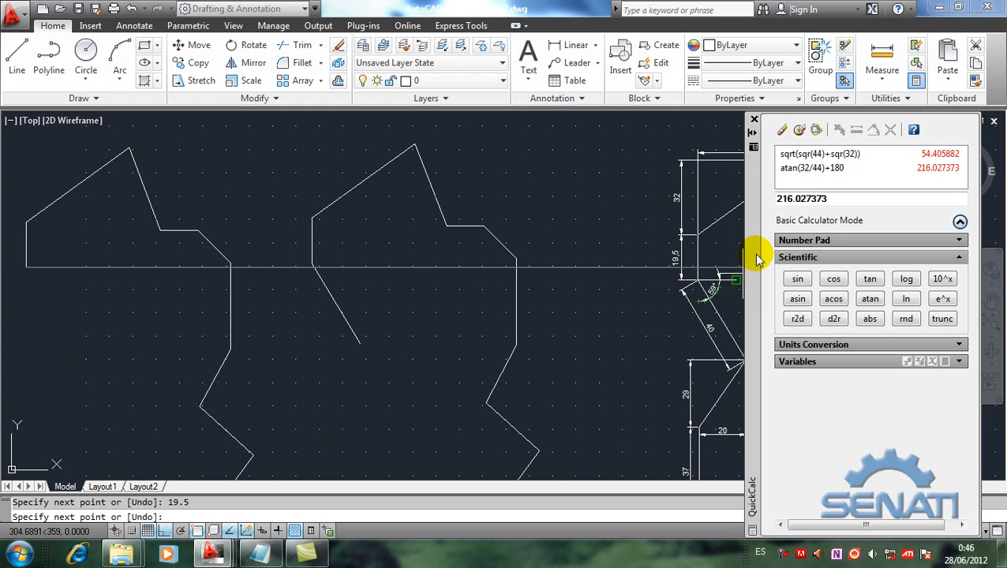
{"action": "left_click", "coordinate": [782, 131]}
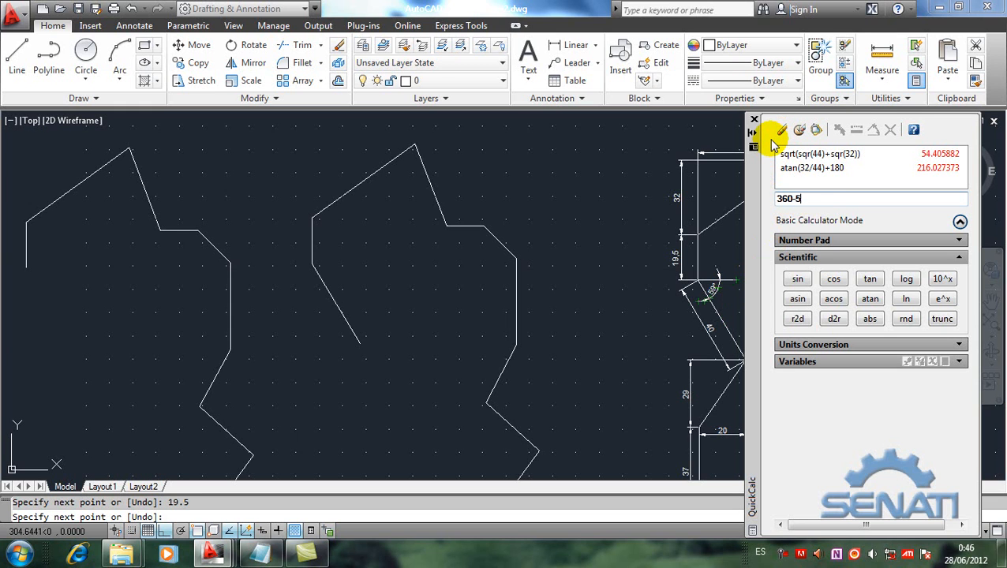
{"action": "key", "text": "Return"}
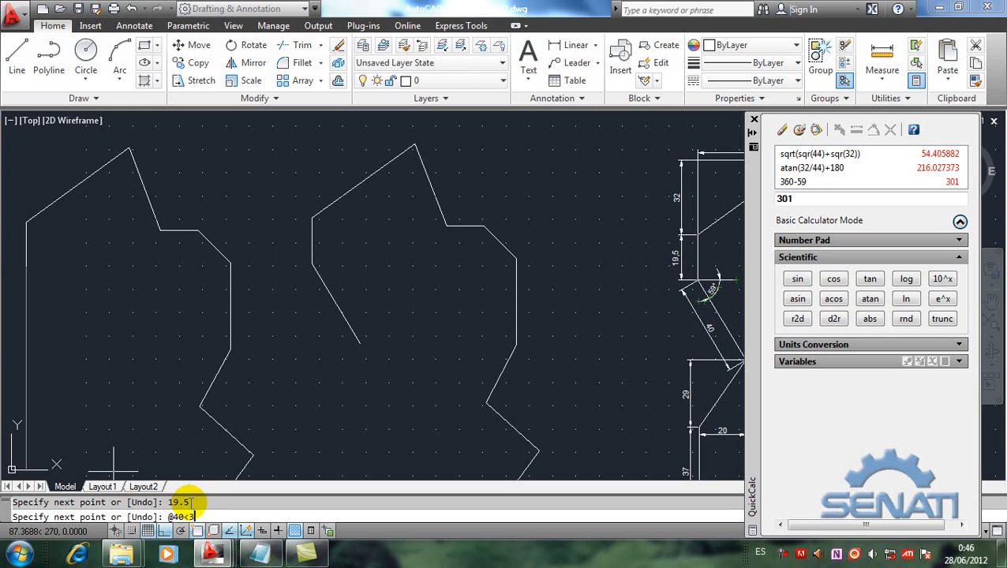
{"action": "key", "text": "Return"}
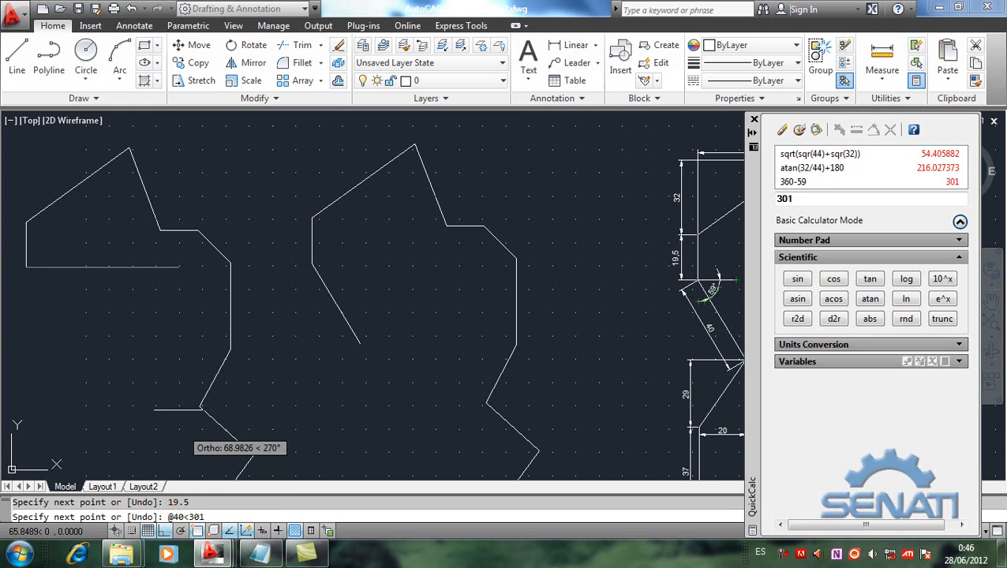
{"action": "key", "text": "Return"}
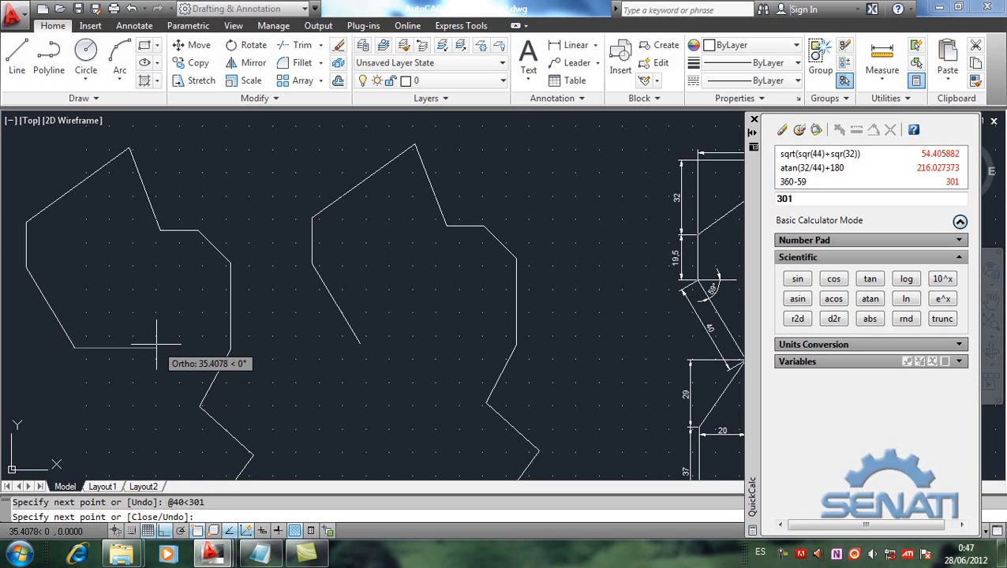
{"action": "key", "text": "Return"}
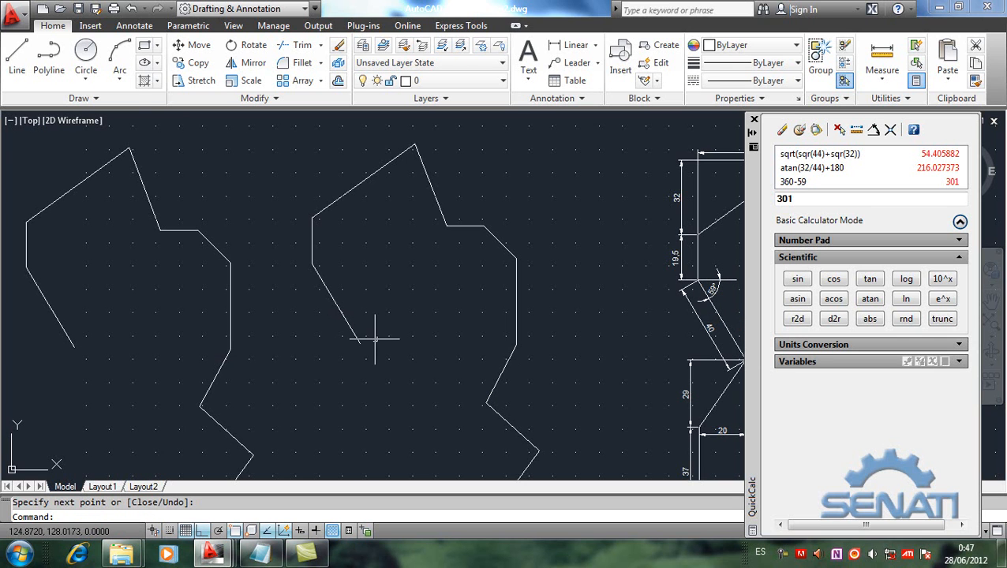
Step: Draw a line from the lower end of the first copy's 40-unit segment to the relative point @-20,-29 and end it
{"action": "mouse_move", "coordinate": [590, 343]}
{"action": "middle_mouse_down"}
{"action": "mouse_move", "coordinate": [568, 304]}
{"action": "mouse_move", "coordinate": [578, 294]}
{"action": "middle_mouse_up"}
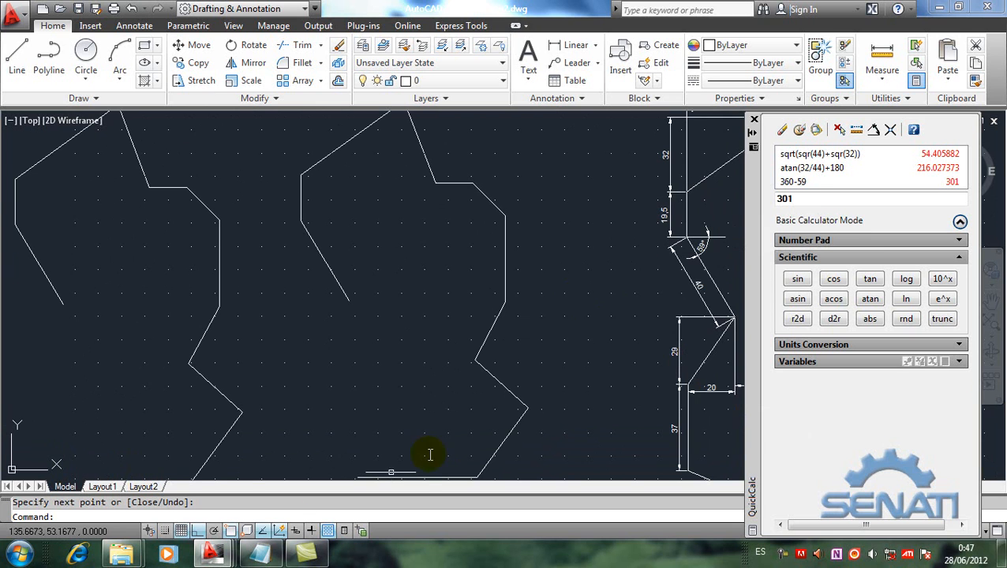
{"action": "left_click", "coordinate": [260, 554]}
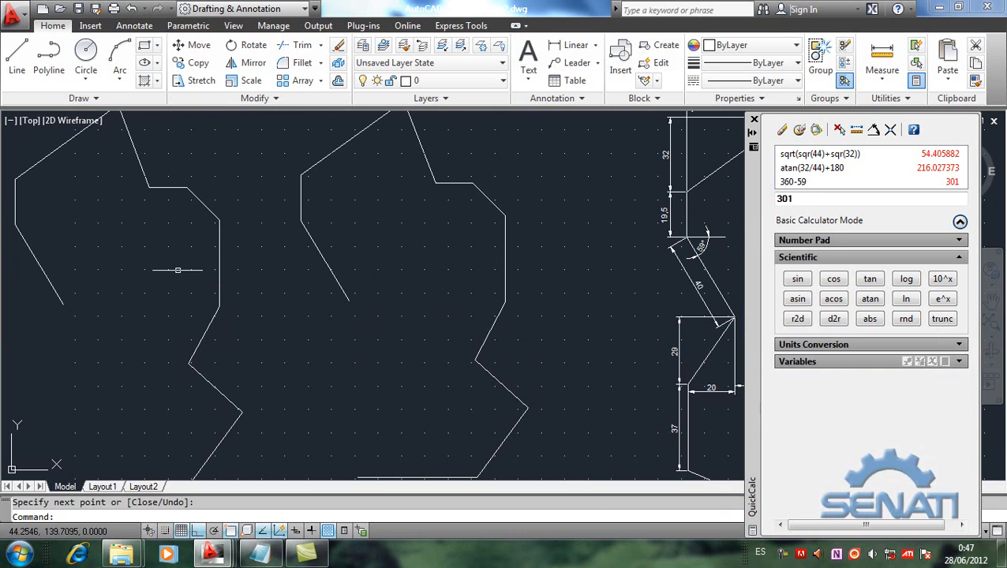
{"action": "left_click", "coordinate": [207, 270]}
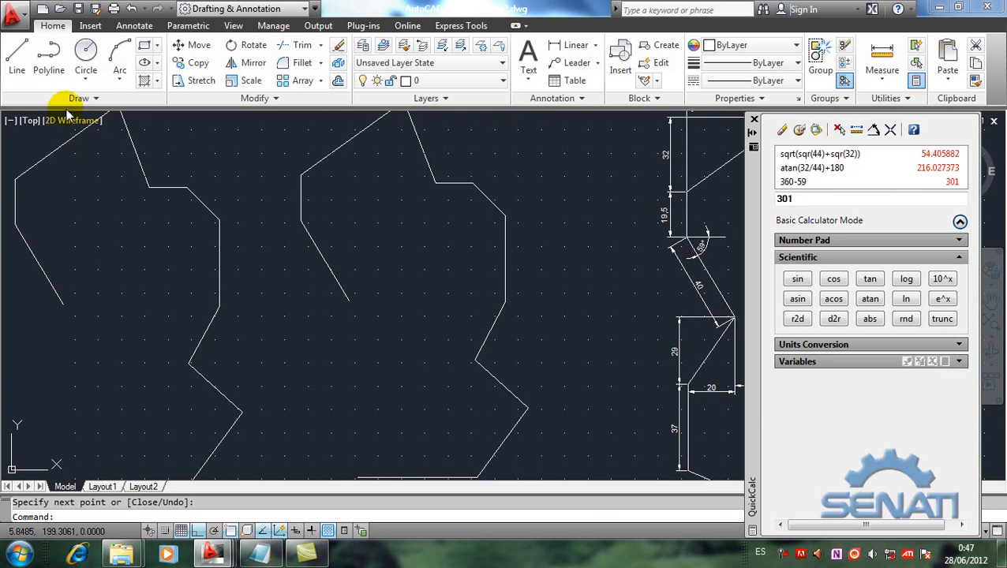
{"action": "left_click", "coordinate": [17, 56]}
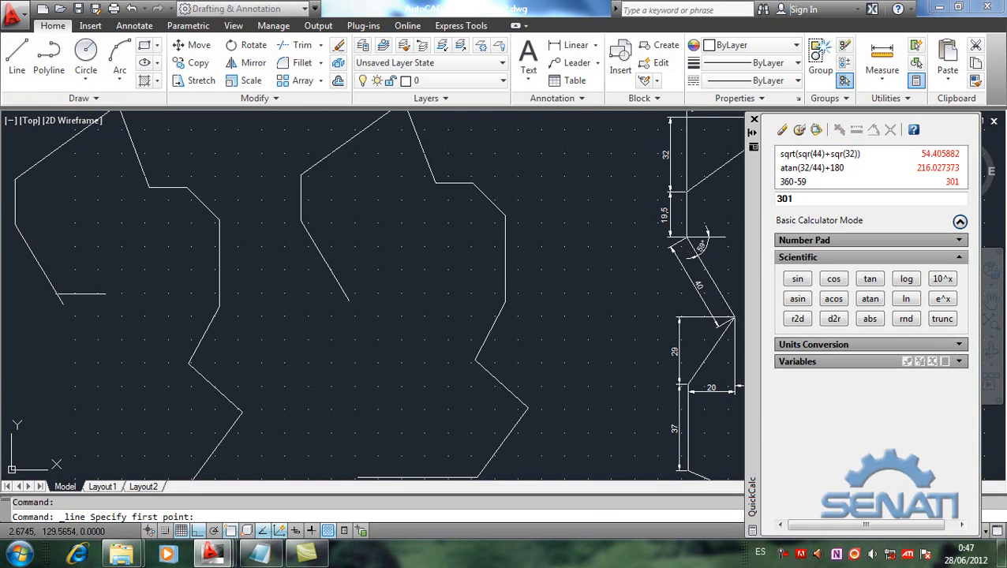
{"action": "left_click", "coordinate": [62, 303]}
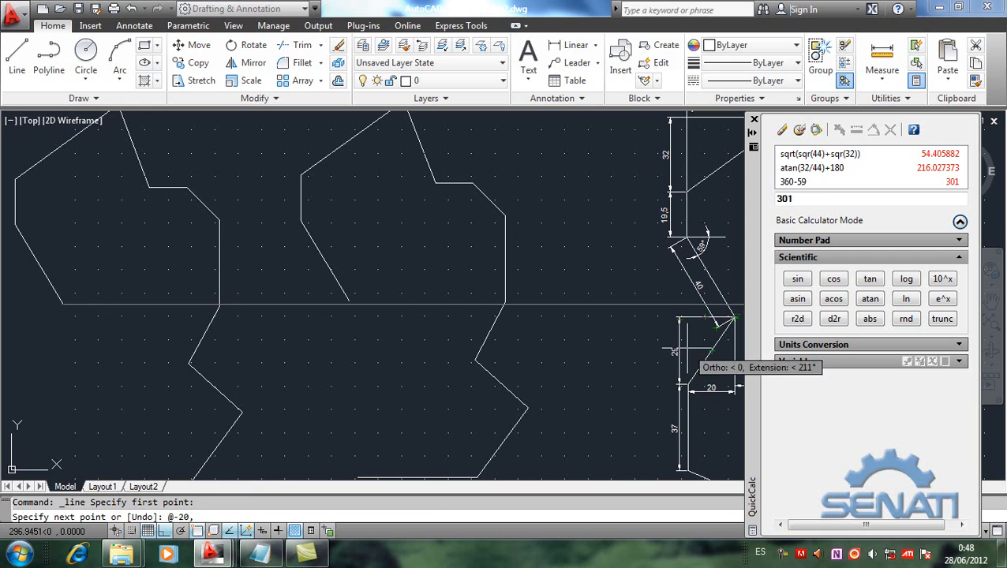
{"action": "type", "text": "-29"}
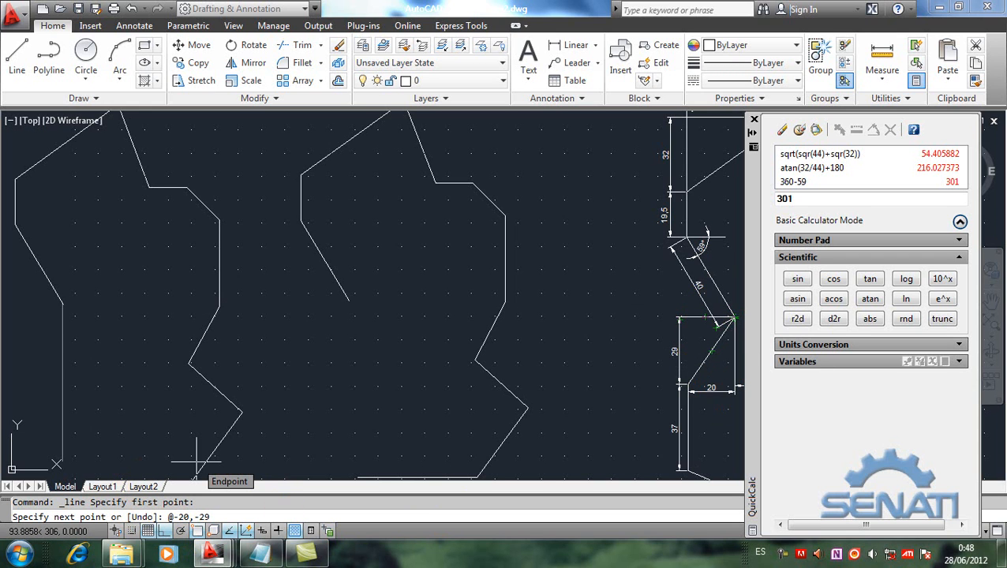
{"action": "key", "text": "Return"}
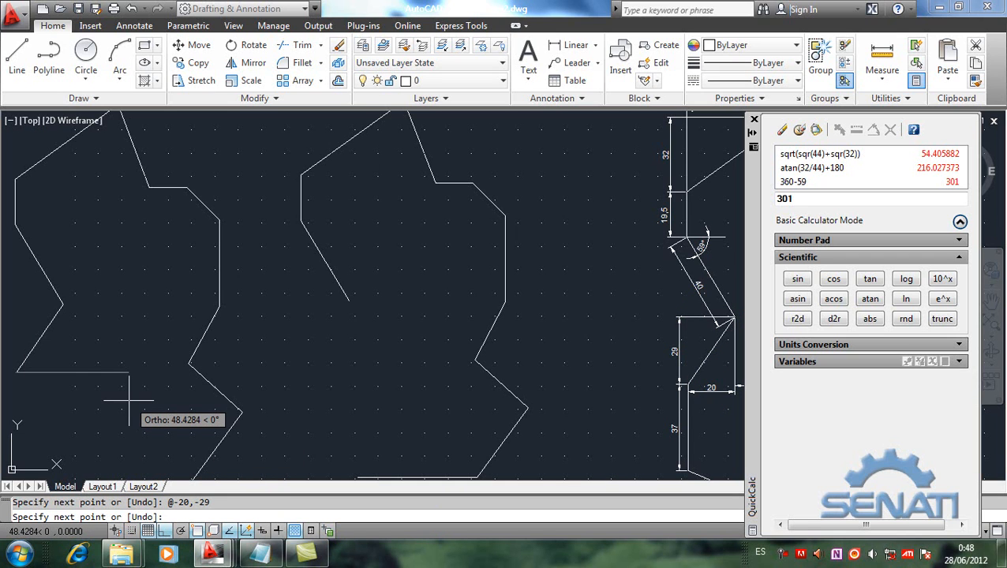
{"action": "key", "text": "Return"}
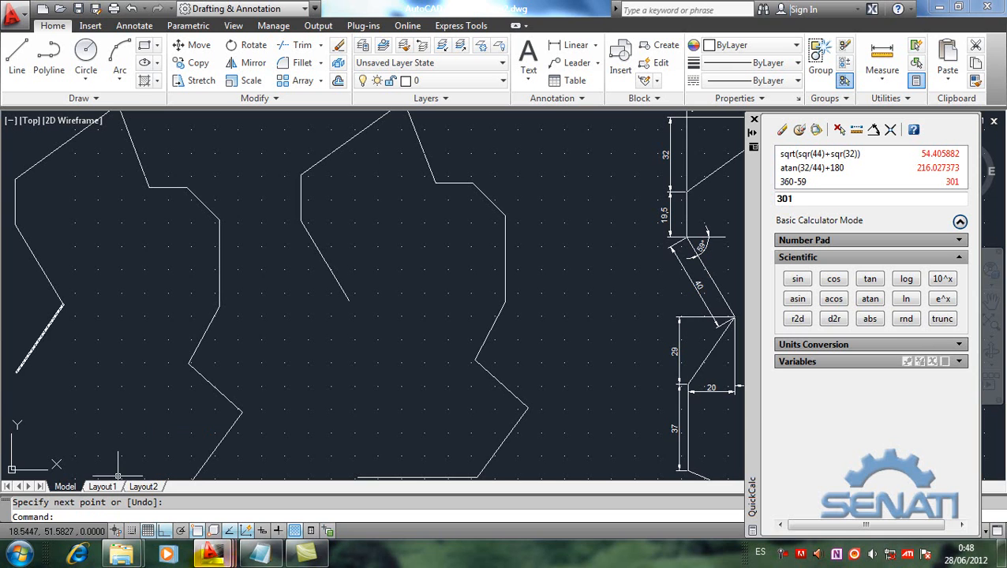
Step: Review the coordinate-system note in Notepad, return to the AutoCAD drawing, and clear QuickCalc's input and history
{"action": "left_click", "coordinate": [258, 556]}
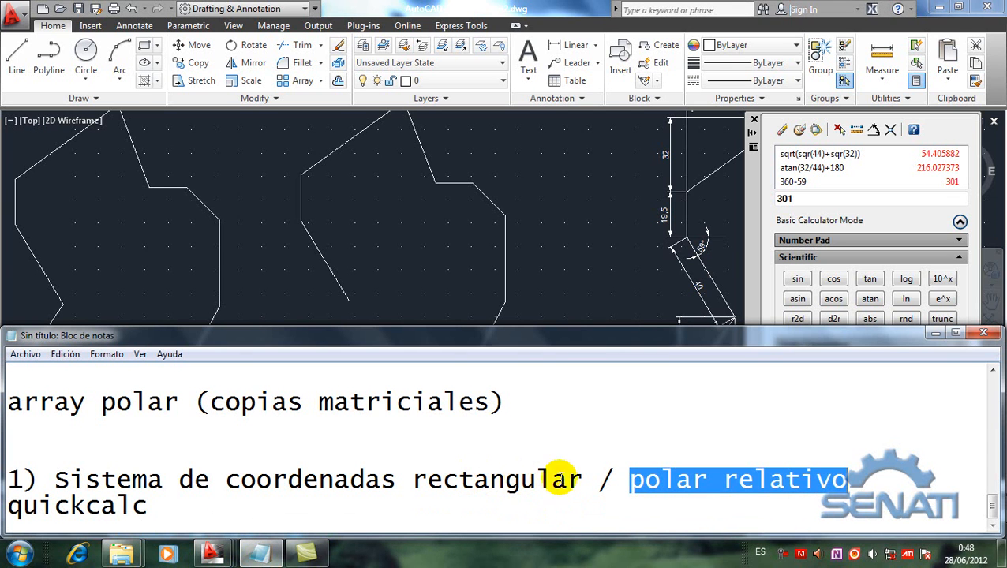
{"action": "left_click", "coordinate": [337, 274]}
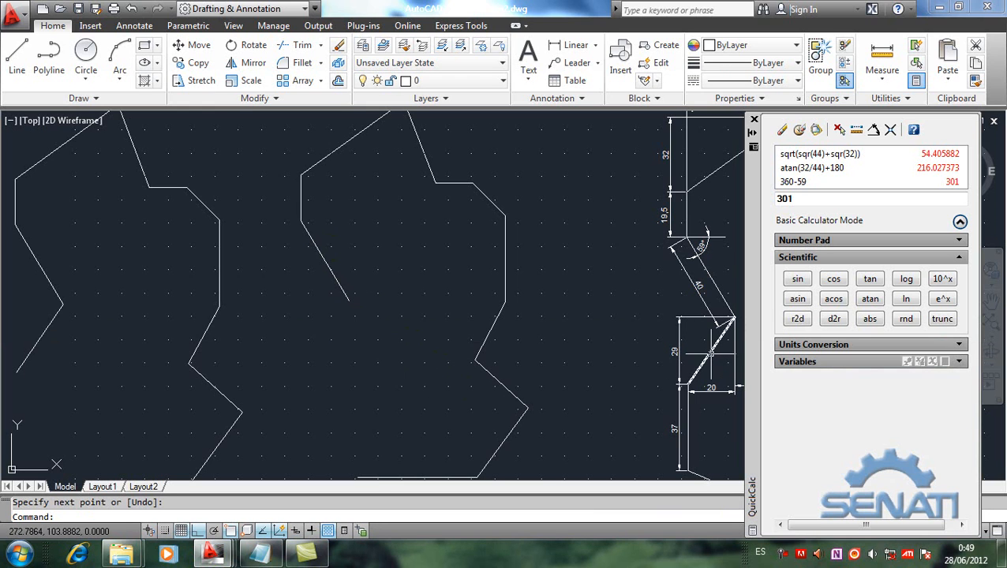
{"action": "mouse_move", "coordinate": [711, 353]}
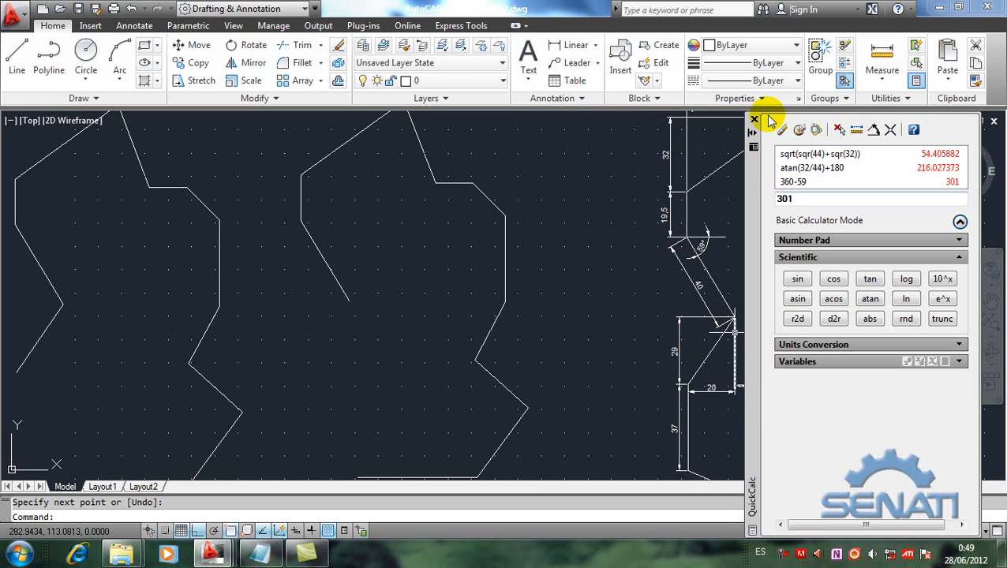
{"action": "left_click", "coordinate": [783, 131]}
{"action": "left_click", "coordinate": [798, 130]}
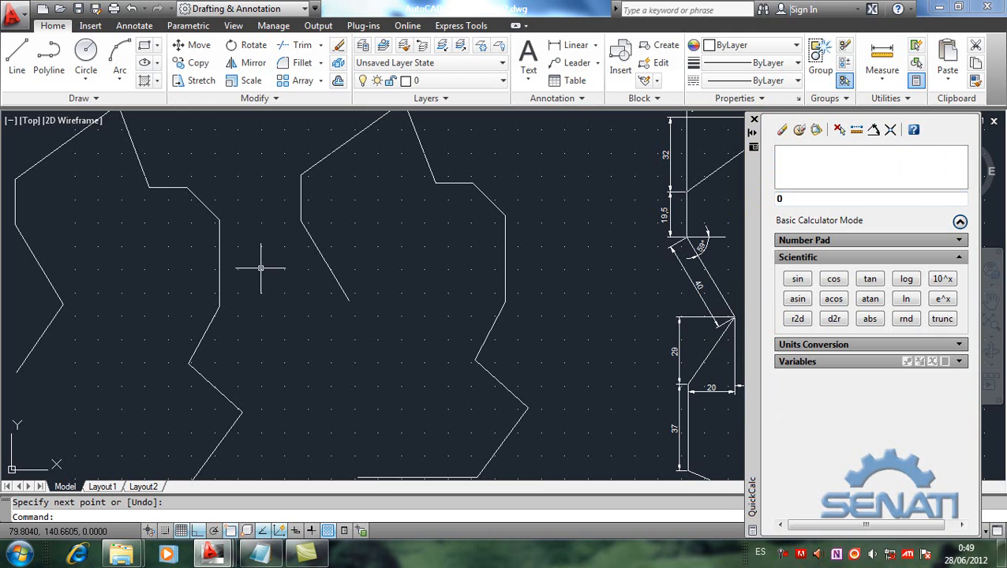
{"action": "left_click", "coordinate": [16, 55]}
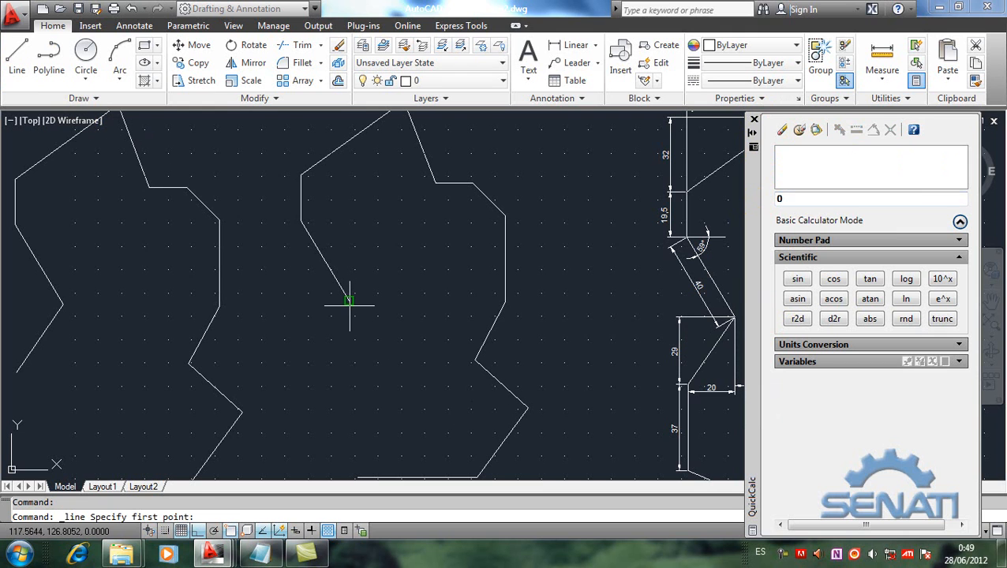
{"action": "left_click", "coordinate": [348, 300]}
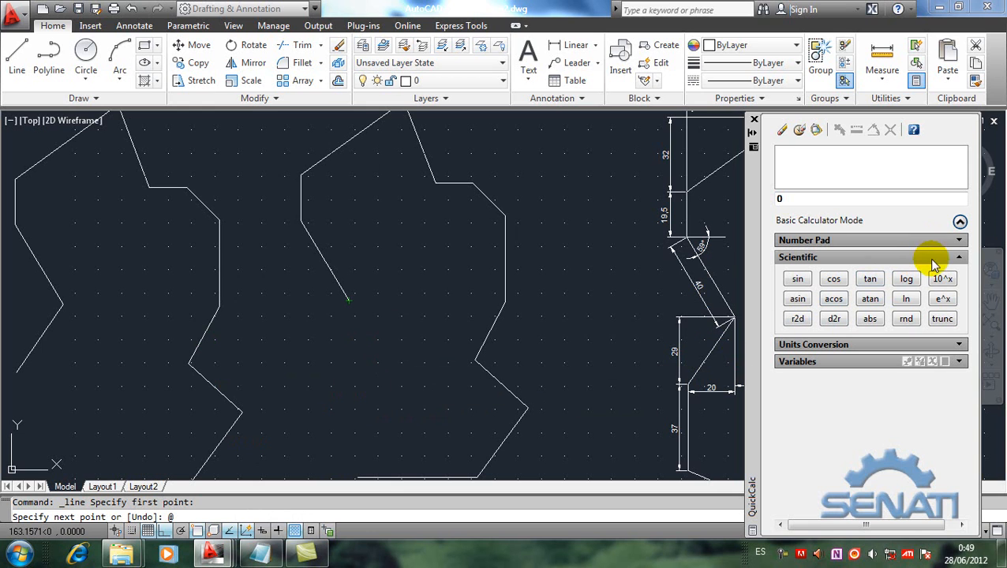
{"action": "left_click", "coordinate": [959, 258]}
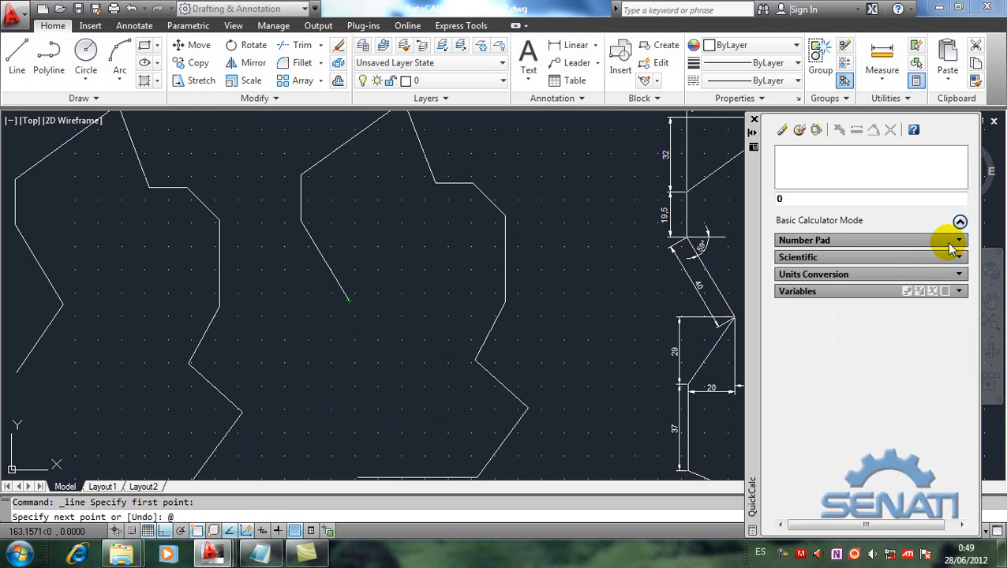
{"action": "left_click", "coordinate": [958, 240]}
{"action": "left_click", "coordinate": [871, 264]}
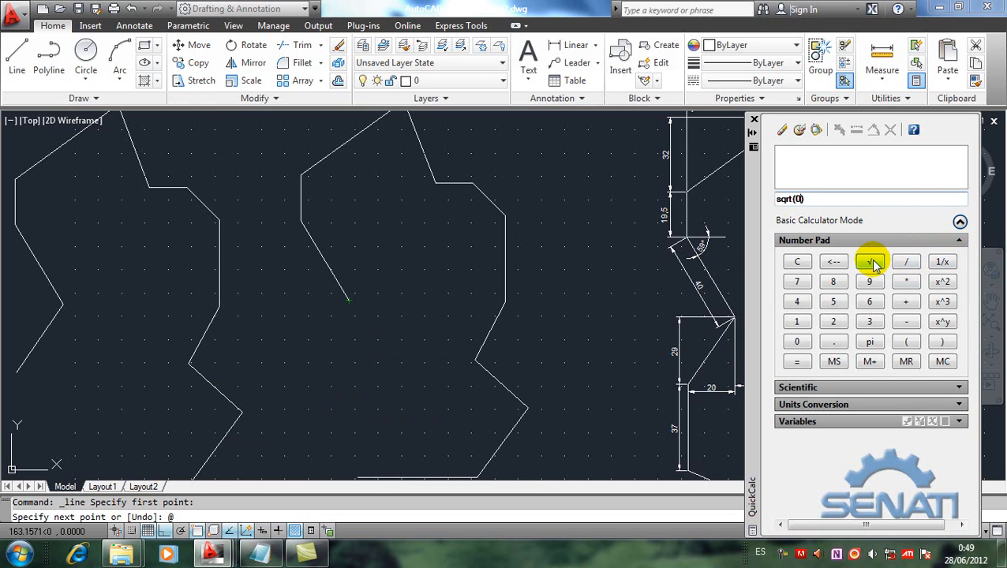
{"action": "left_click", "coordinate": [942, 284]}
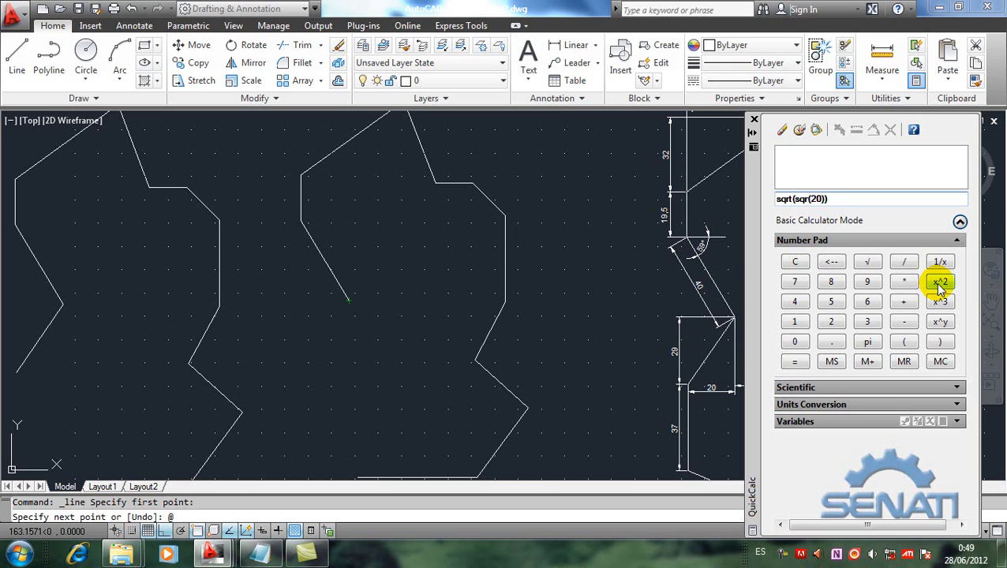
{"action": "left_click", "coordinate": [939, 284]}
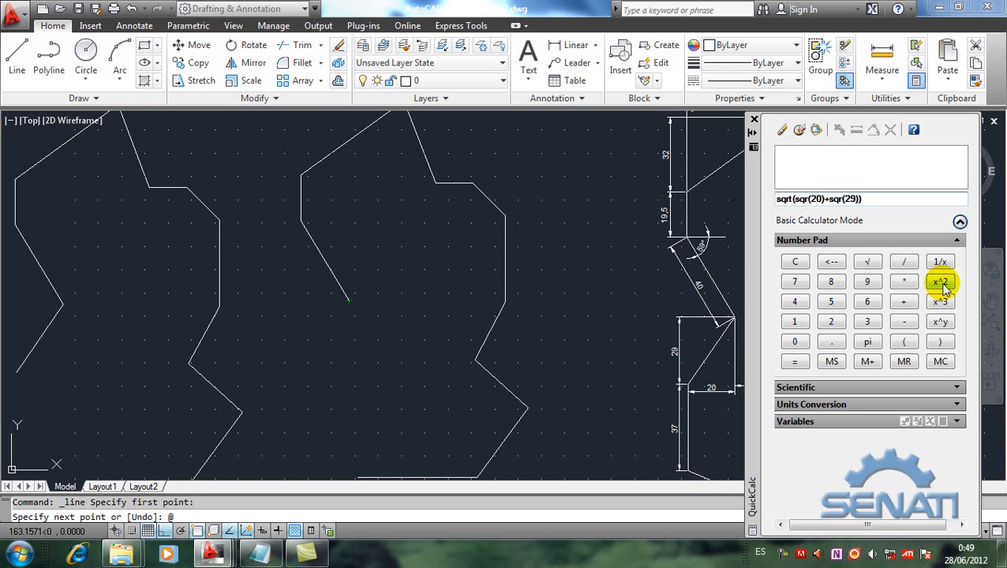
{"action": "key", "text": "Return"}
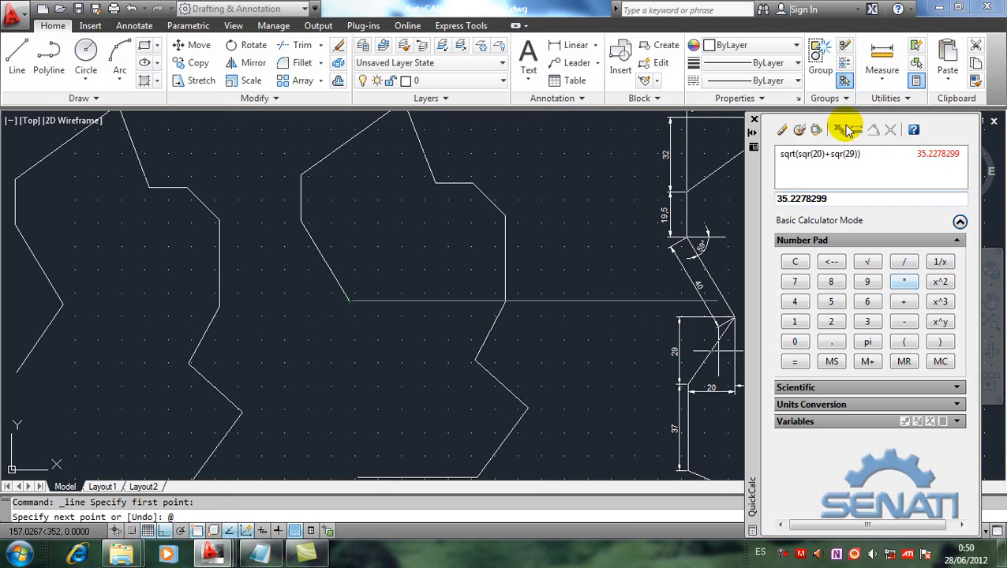
{"action": "left_click", "coordinate": [816, 130]}
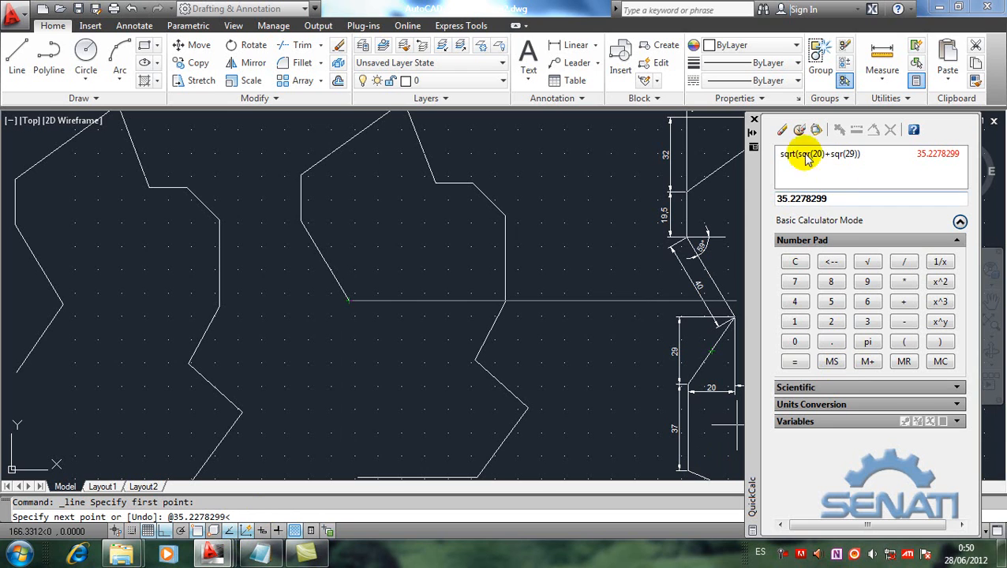
Step: Clear the QuickCalc input, calculate atan(29/20), and add 180 to get the line's polar angle
{"action": "left_click", "coordinate": [780, 131]}
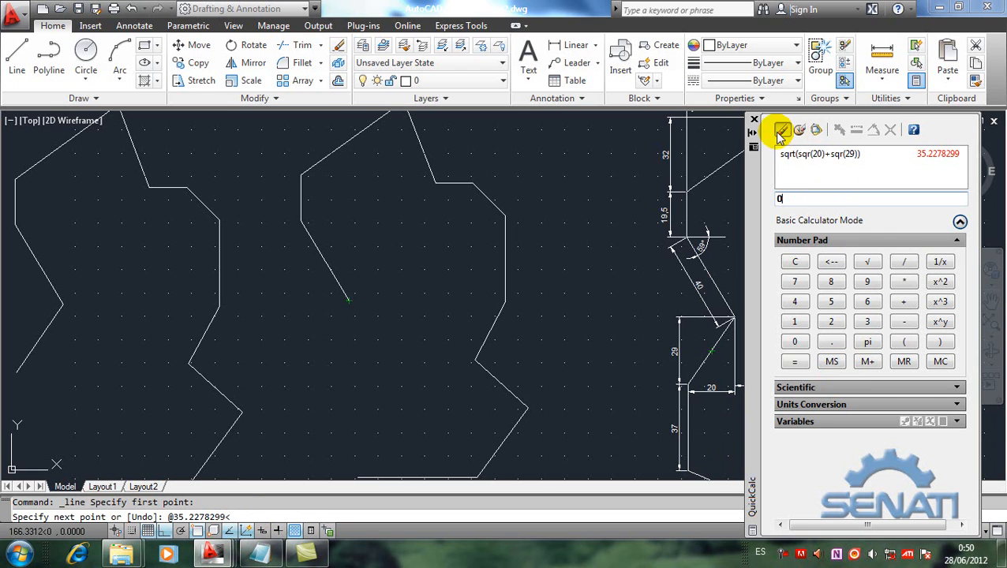
{"action": "left_click", "coordinate": [957, 243]}
{"action": "left_click", "coordinate": [958, 257]}
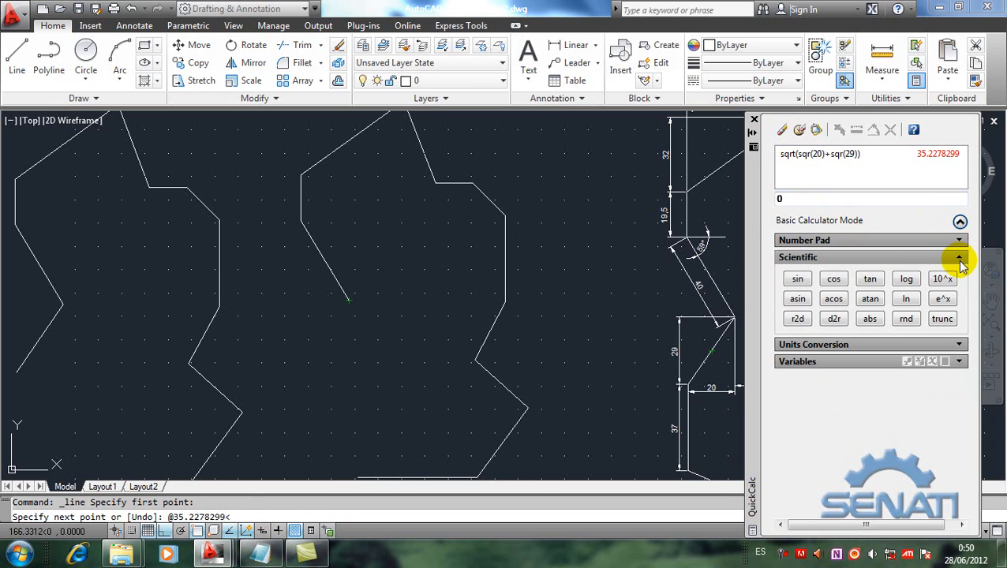
{"action": "left_click", "coordinate": [870, 298]}
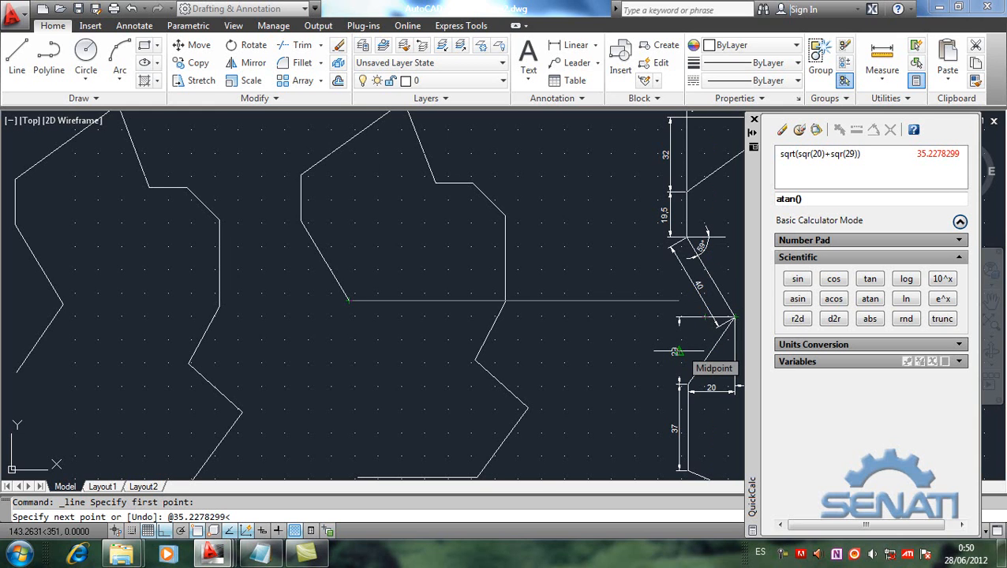
{"action": "left_click", "coordinate": [797, 199]}
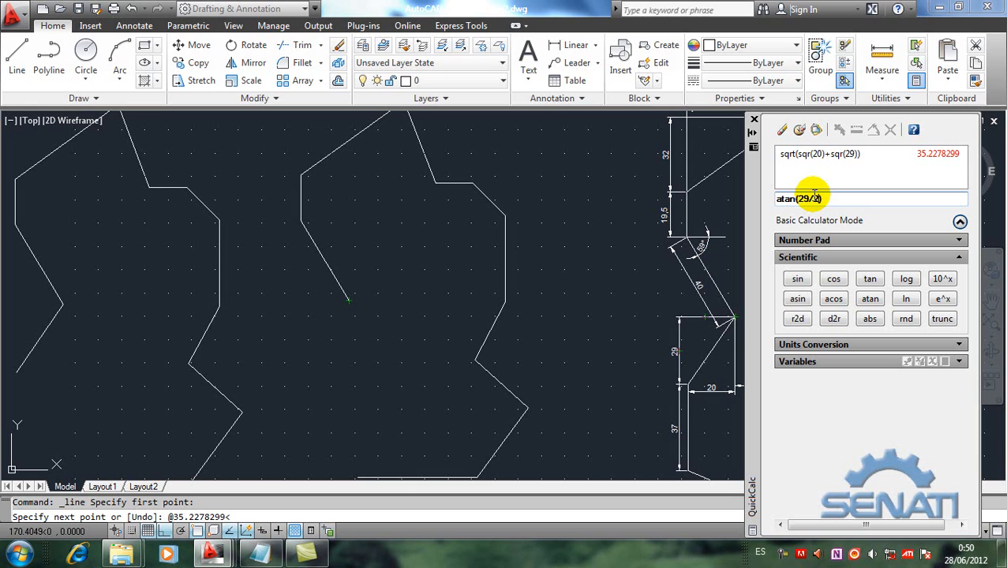
{"action": "key", "text": "Return"}
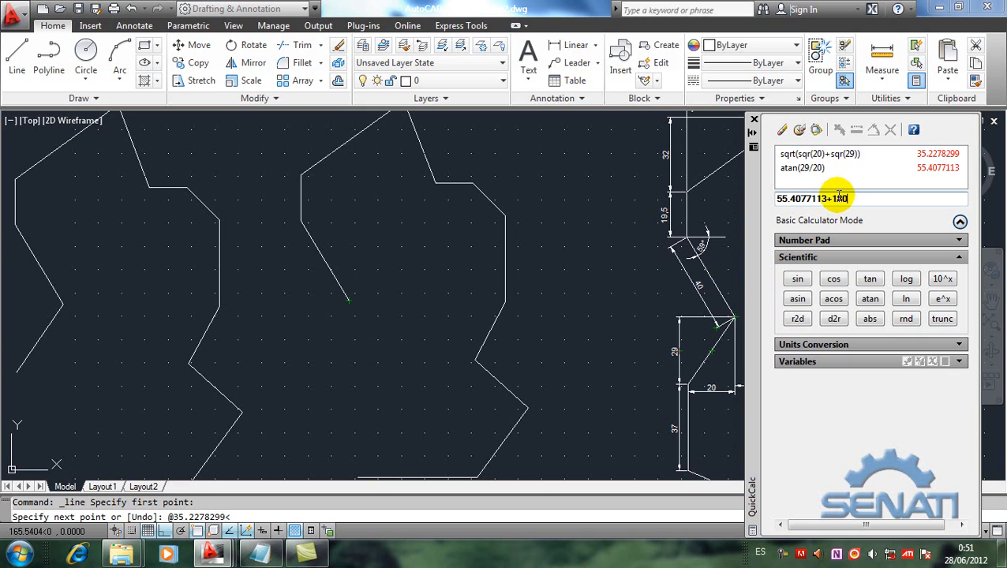
{"action": "key", "text": "Return"}
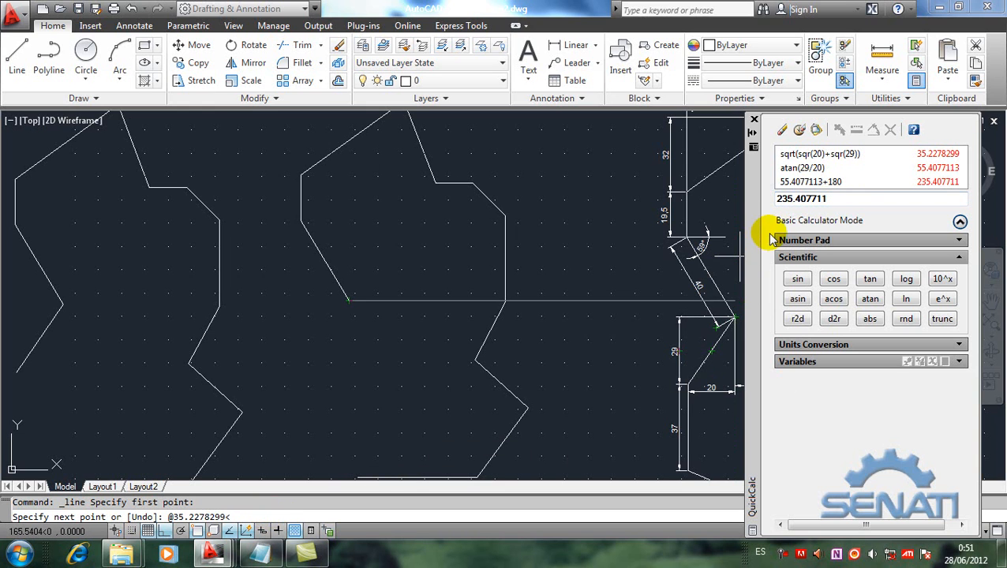
{"action": "left_click", "coordinate": [815, 130]}
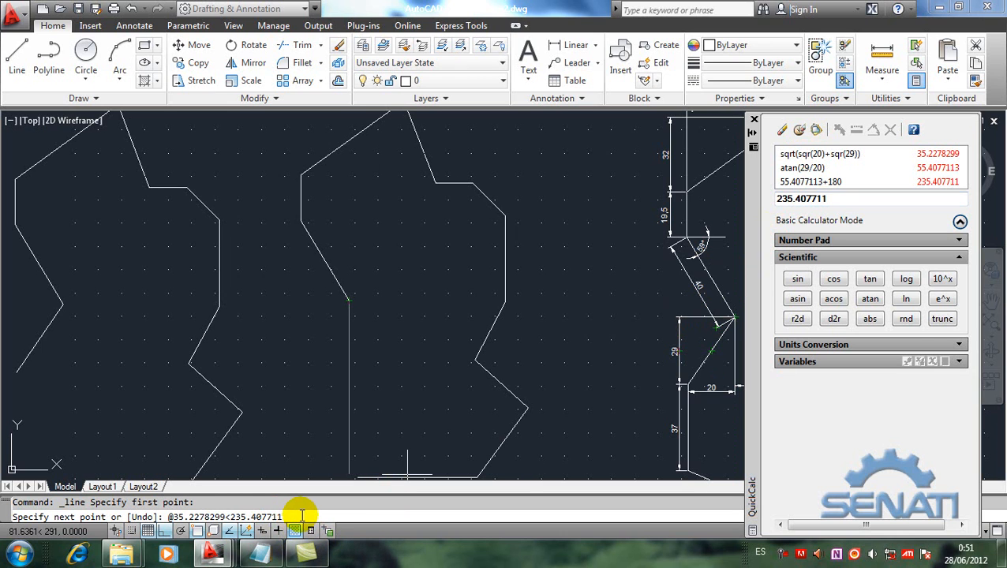
{"action": "key", "text": "Return"}
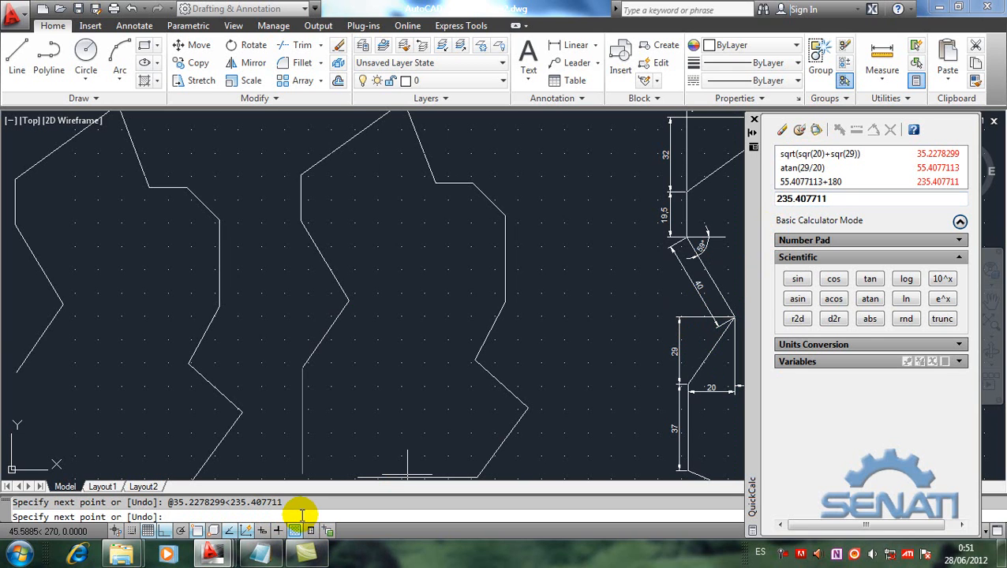
{"action": "left_click", "coordinate": [260, 553]}
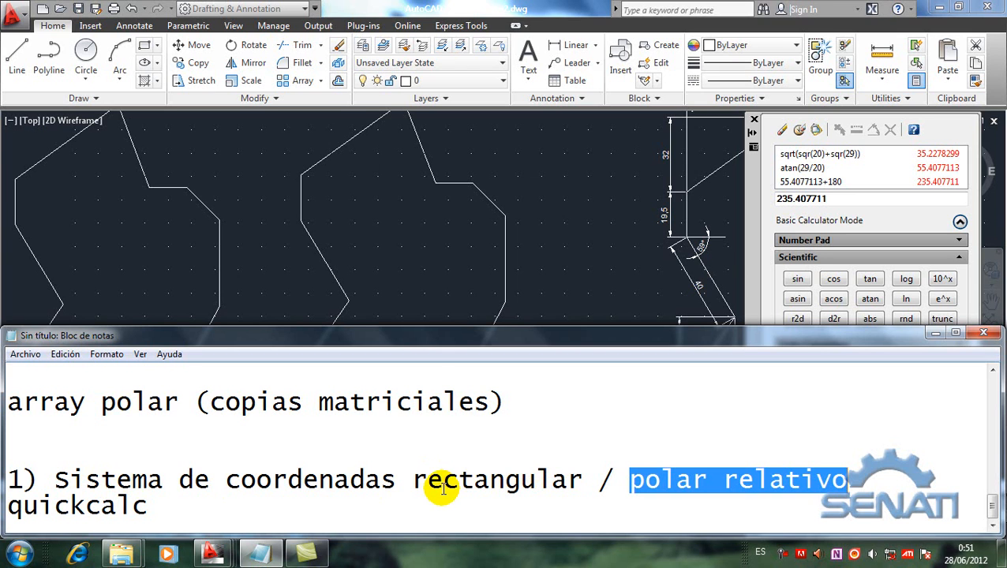
{"action": "left_click", "coordinate": [404, 295]}
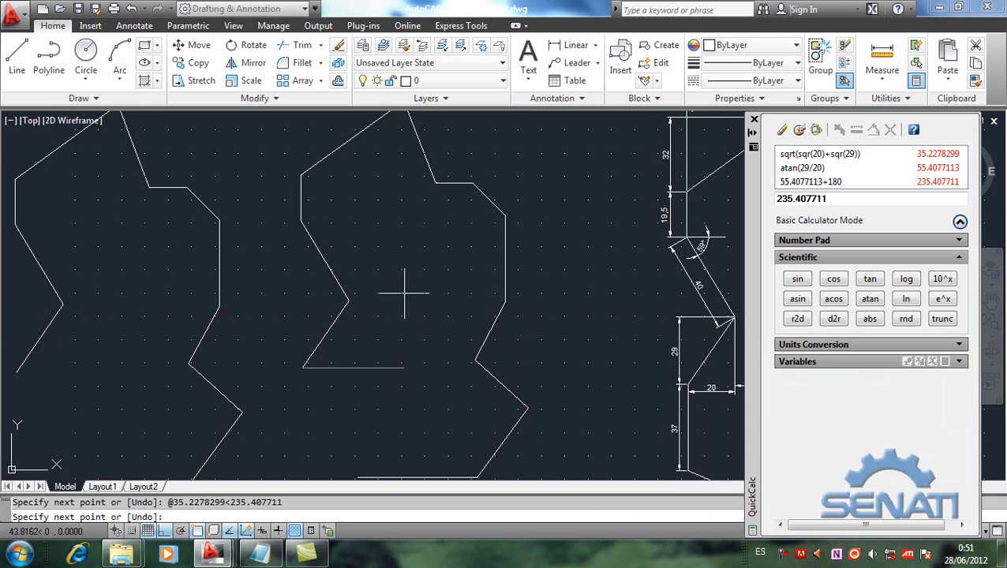
Step: Continue the second copy's line 37 units straight down with Ortho, and join it without Ortho to the bottom edge's open left end
{"action": "mouse_move", "coordinate": [699, 443]}
{"action": "middle_mouse_down"}
{"action": "mouse_move", "coordinate": [636, 359]}
{"action": "mouse_move", "coordinate": [627, 365]}
{"action": "middle_mouse_up"}
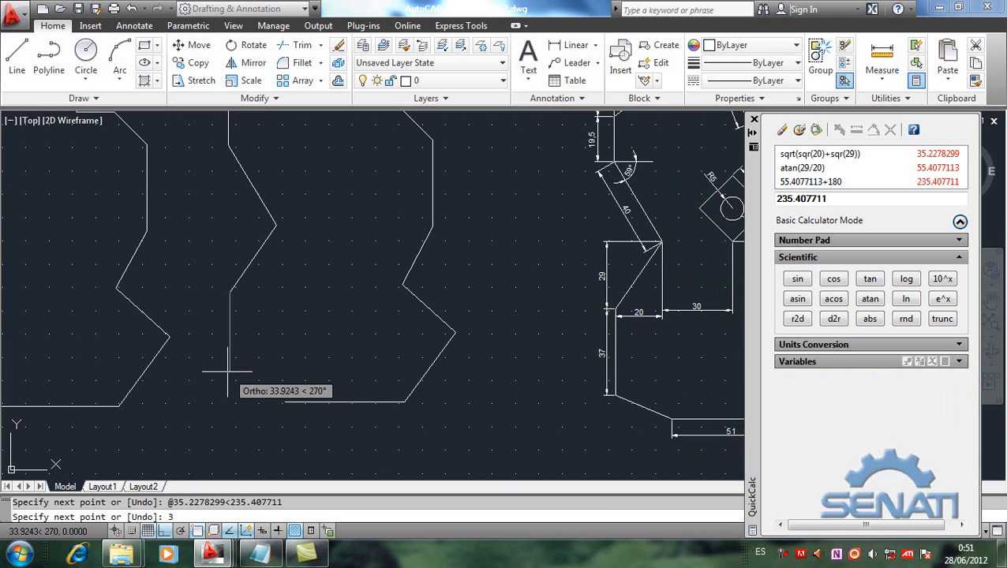
{"action": "key", "text": "Return"}
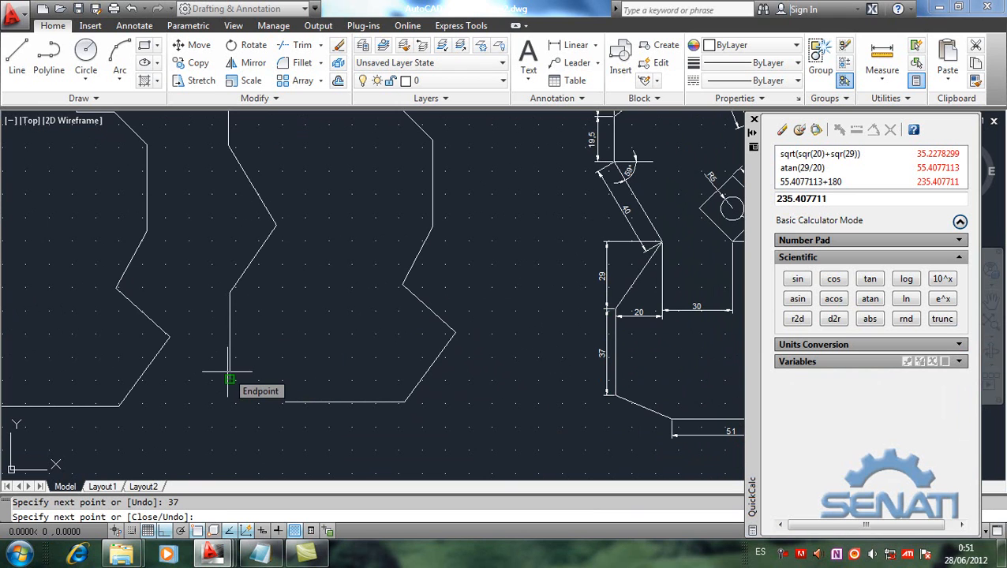
{"action": "key", "text": "F8"}
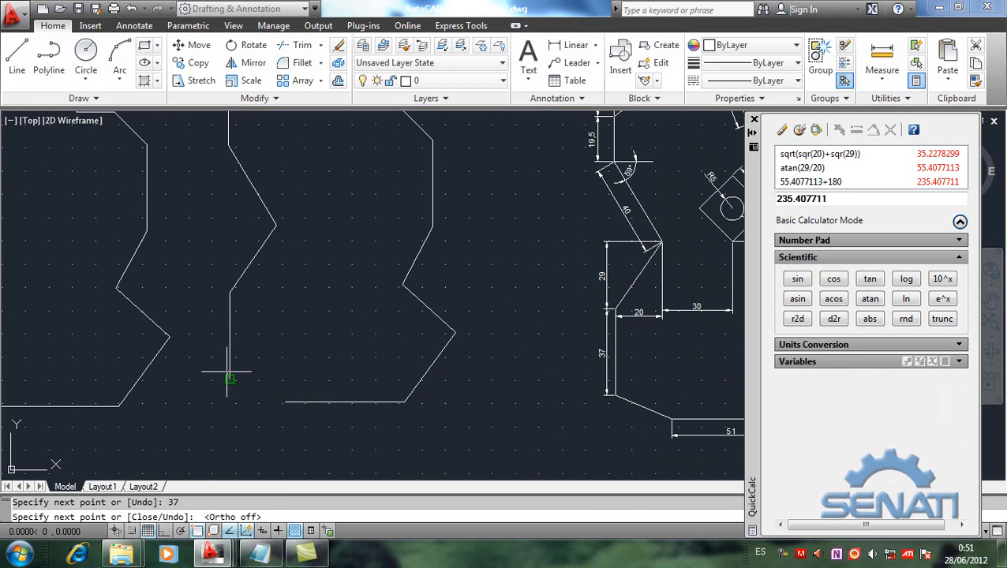
{"action": "left_click", "coordinate": [285, 403]}
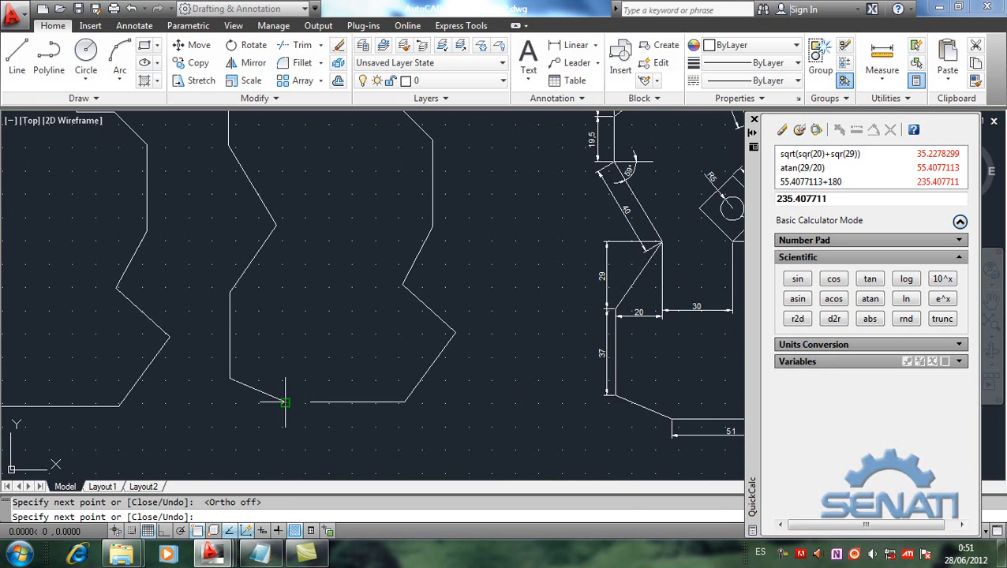
{"action": "key", "text": "Return"}
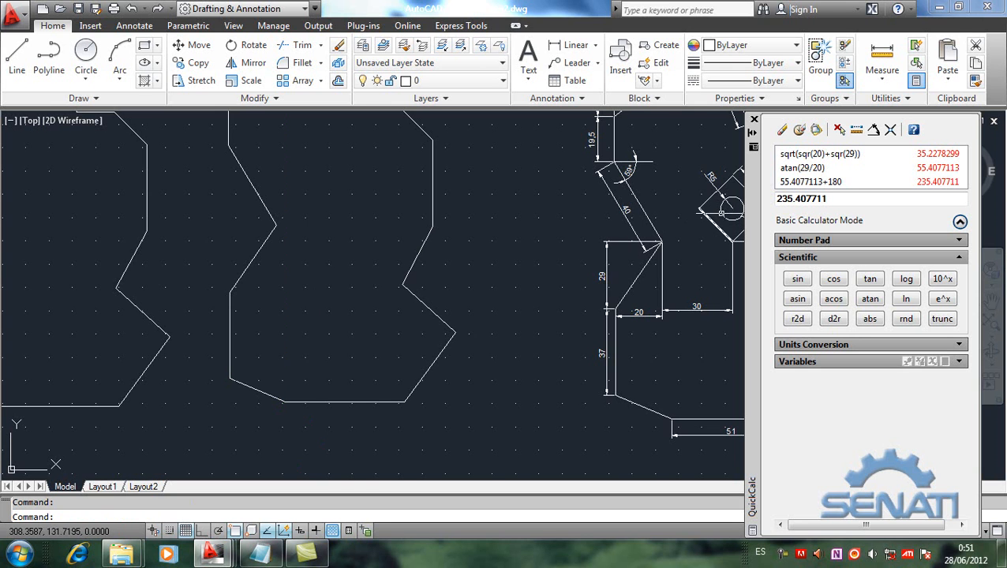
Step: Draw a 37-unit vertical line down from the first copy's open end and close the outline to the bottom edge's left endpoint
{"action": "middle_click_drag", "start_coordinate": [115, 307], "coordinate": [207, 326]}
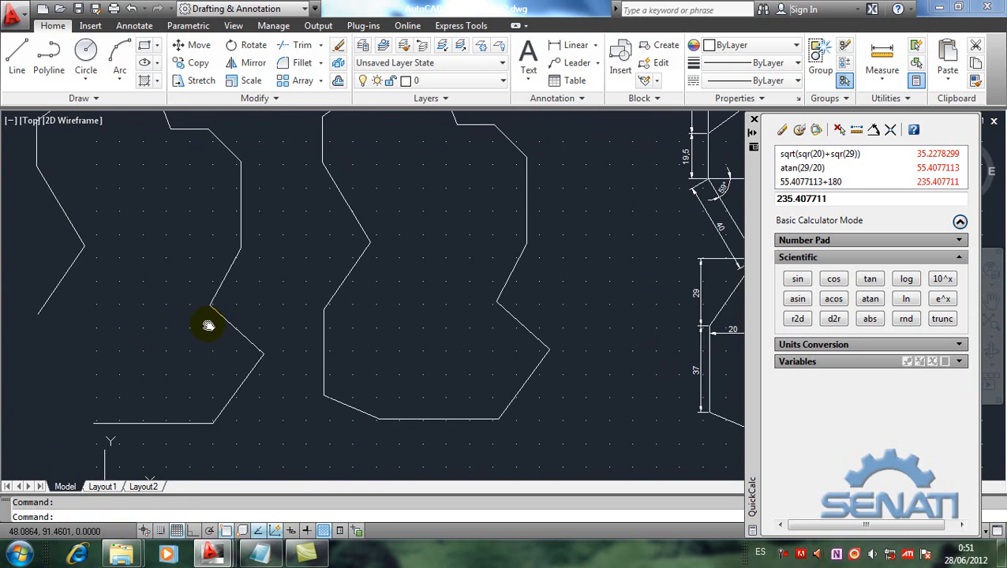
{"action": "left_click", "coordinate": [17, 52]}
{"action": "left_click", "coordinate": [36, 312]}
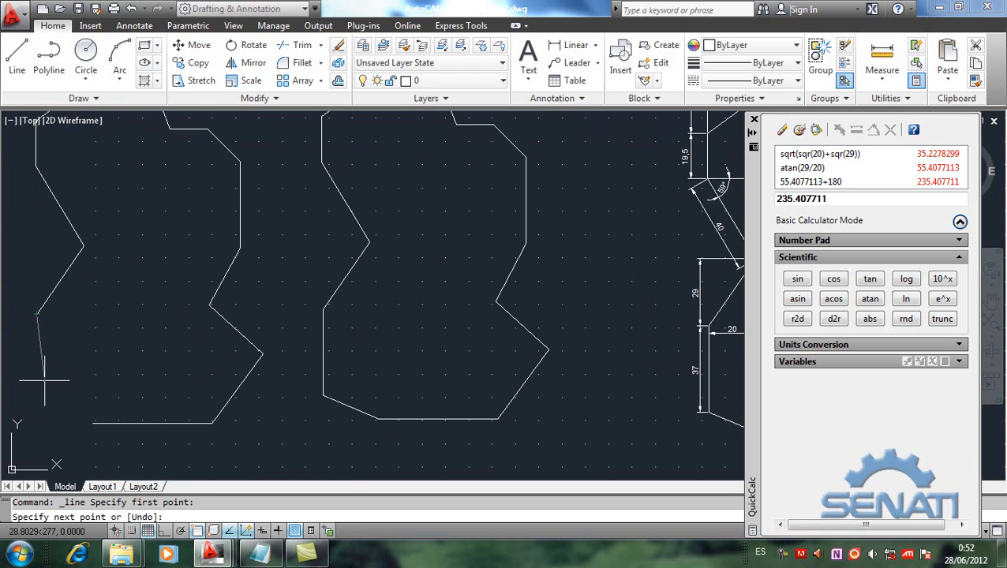
{"action": "key", "text": "F8"}
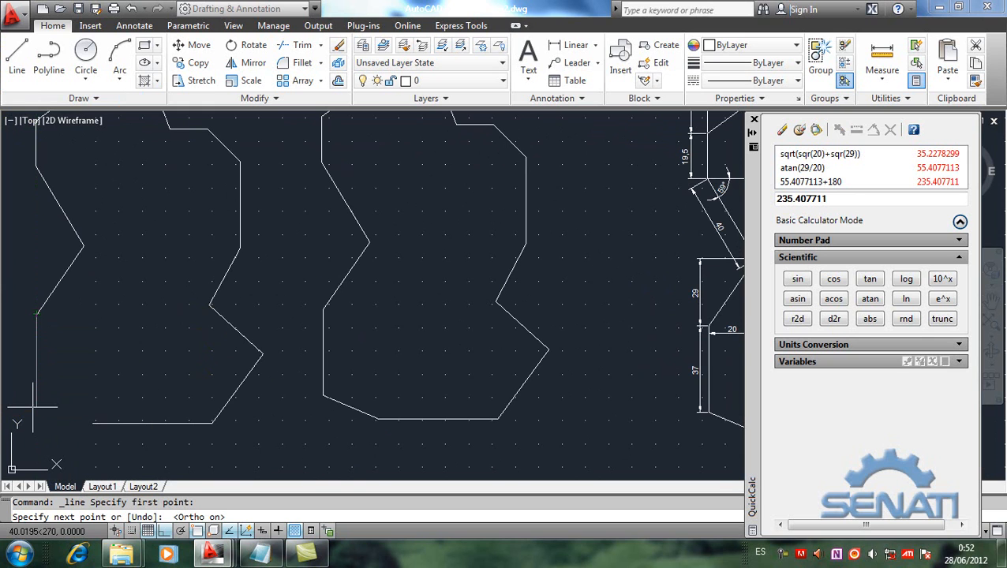
{"action": "type", "text": "37"}
{"action": "key", "text": "Return"}
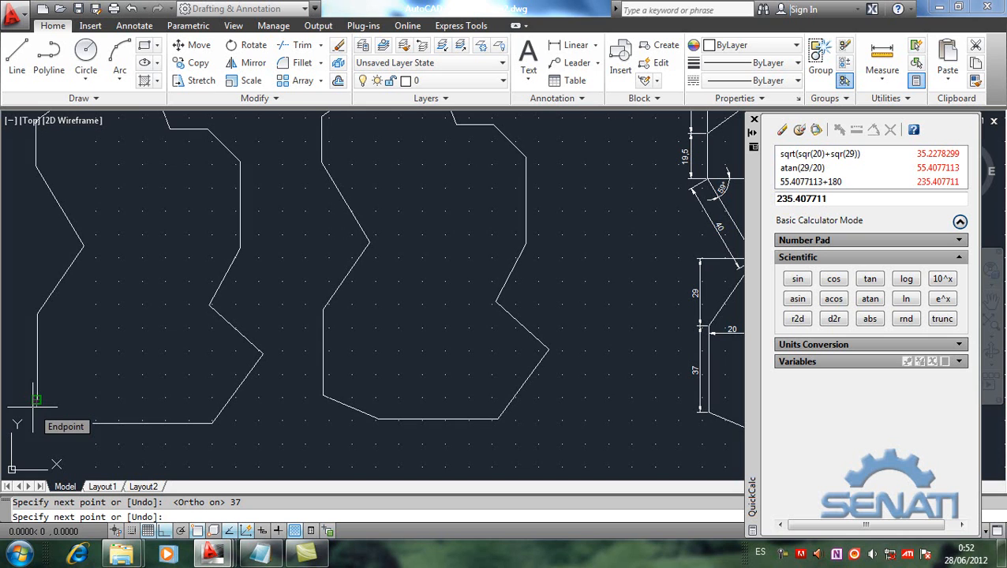
{"action": "key", "text": "F8"}
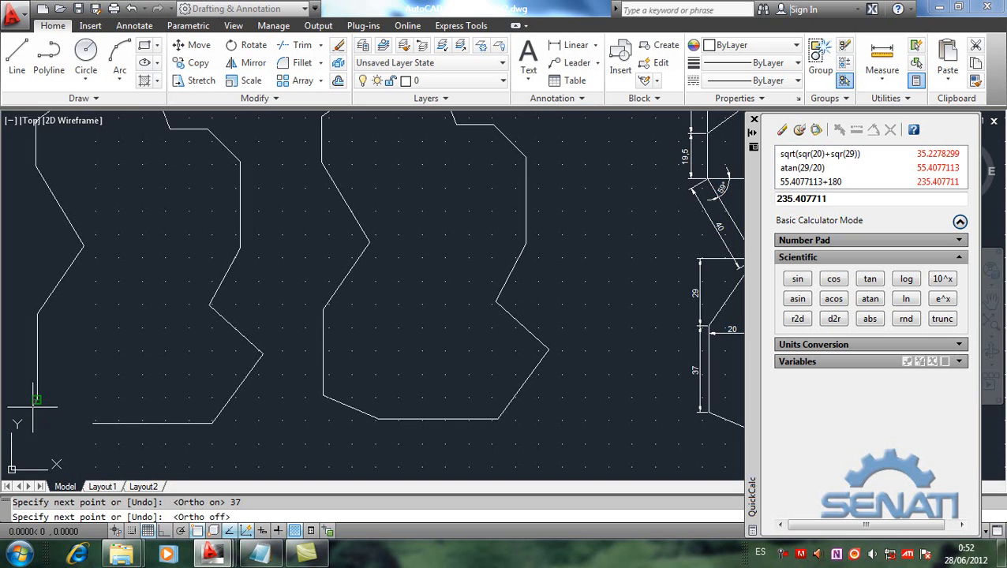
{"action": "left_click", "coordinate": [92, 424]}
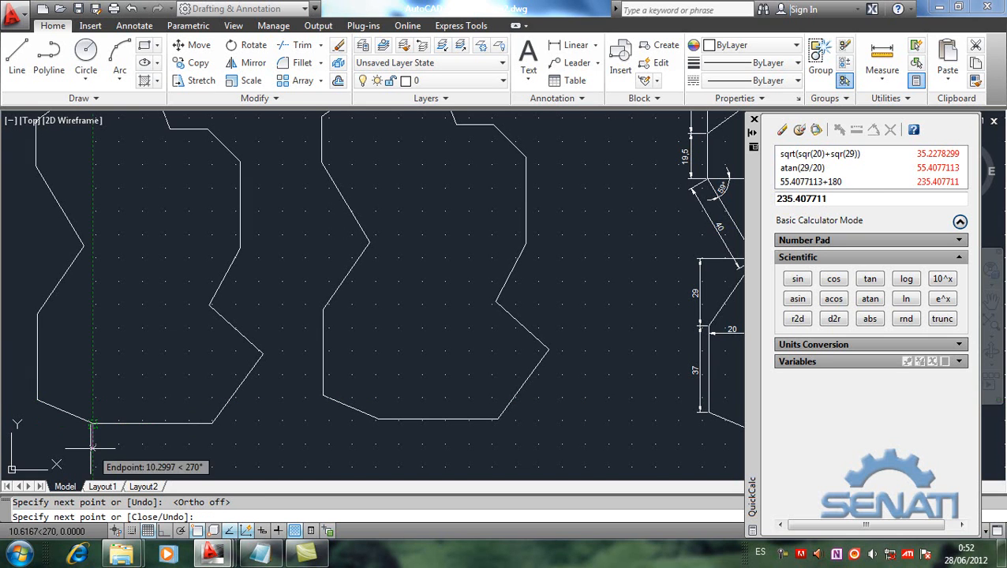
{"action": "key", "text": "Return"}
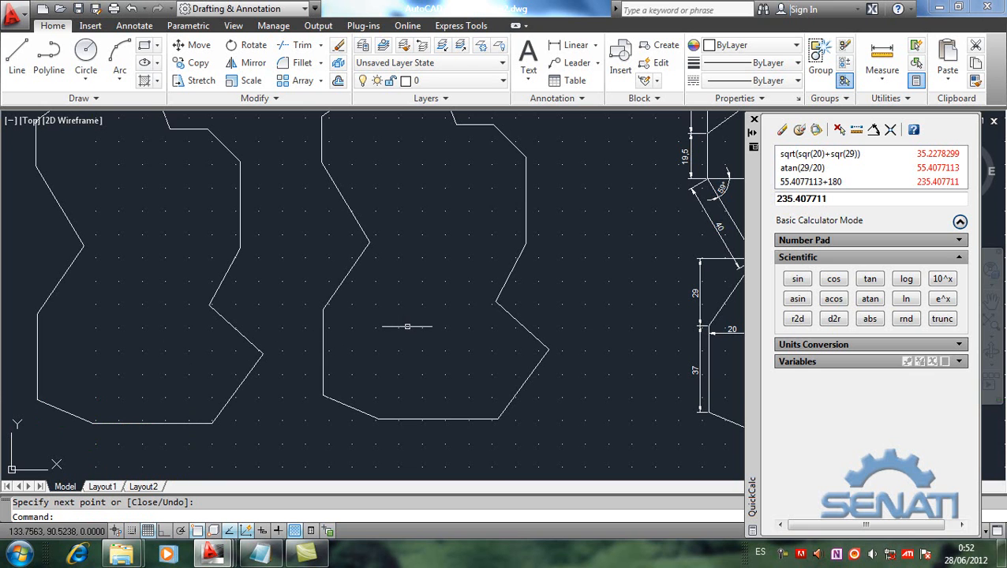
Step: Draw a 30-unit horizontal line to the right from the second copy's left inner corner, using Ortho
{"action": "mouse_move", "coordinate": [416, 342]}
{"action": "middle_mouse_down"}
{"action": "mouse_move", "coordinate": [376, 400]}
{"action": "mouse_move", "coordinate": [389, 418]}
{"action": "middle_mouse_up"}
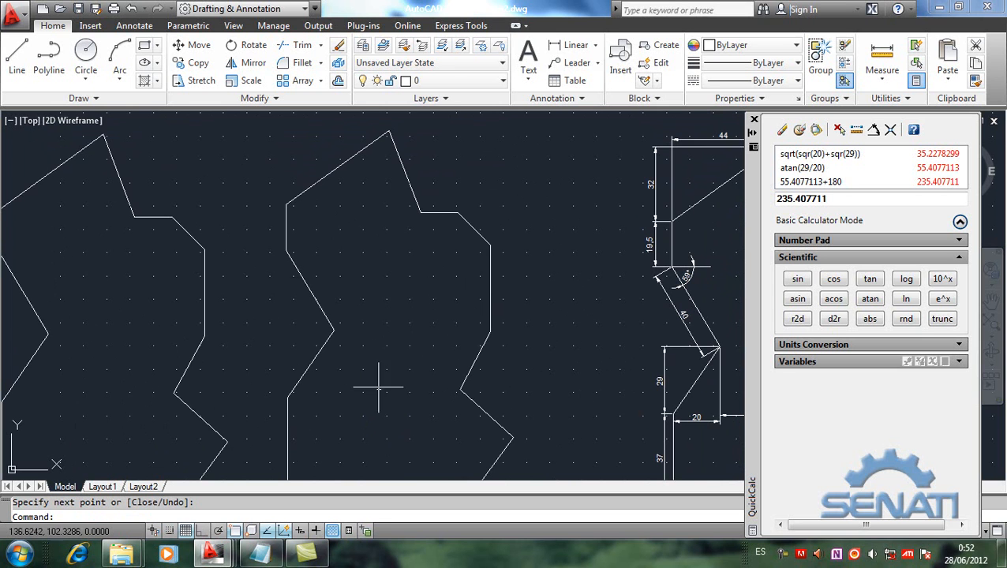
{"action": "mouse_move", "coordinate": [375, 349]}
{"action": "middle_mouse_down"}
{"action": "mouse_move", "coordinate": [312, 332]}
{"action": "mouse_move", "coordinate": [243, 292]}
{"action": "mouse_move", "coordinate": [211, 320]}
{"action": "middle_mouse_up"}
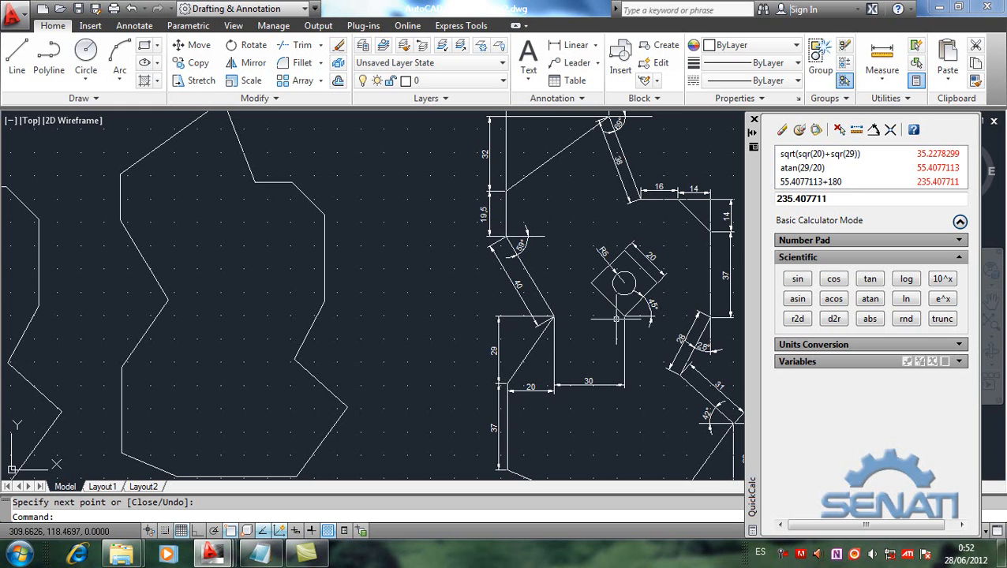
{"action": "left_click", "coordinate": [17, 61]}
{"action": "left_click", "coordinate": [168, 300]}
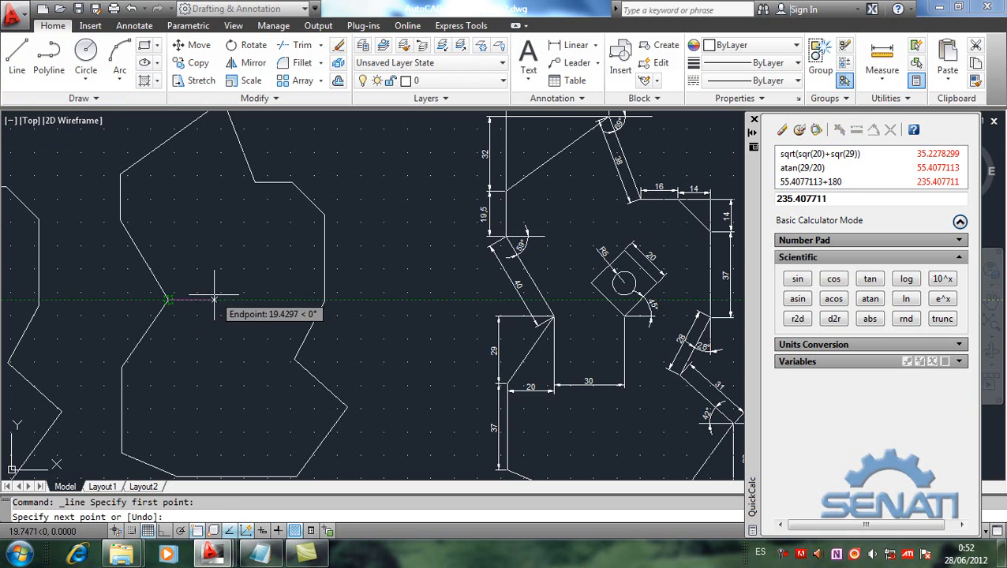
{"action": "key", "text": "F8"}
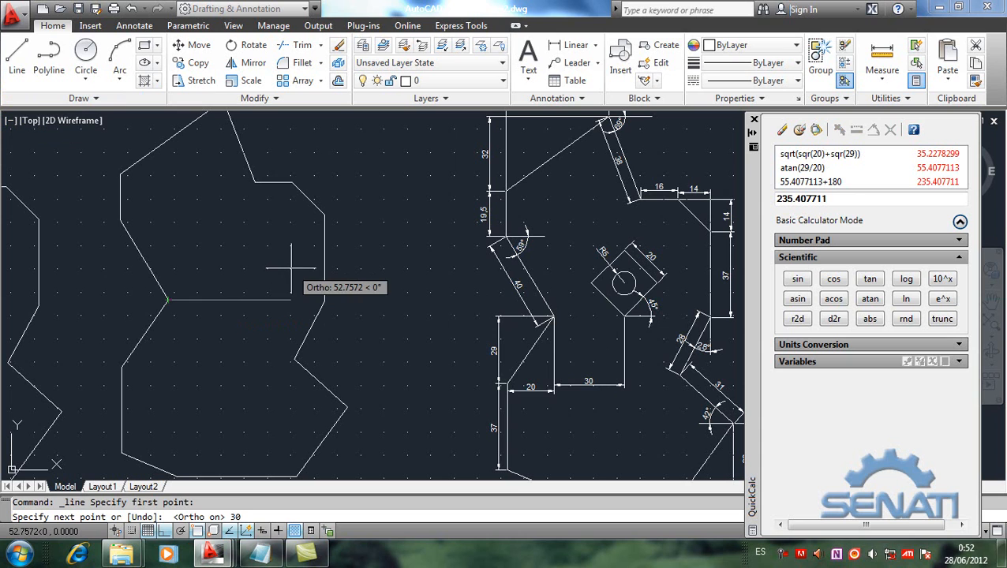
{"action": "key", "text": "Return"}
{"action": "key", "text": "Return"}
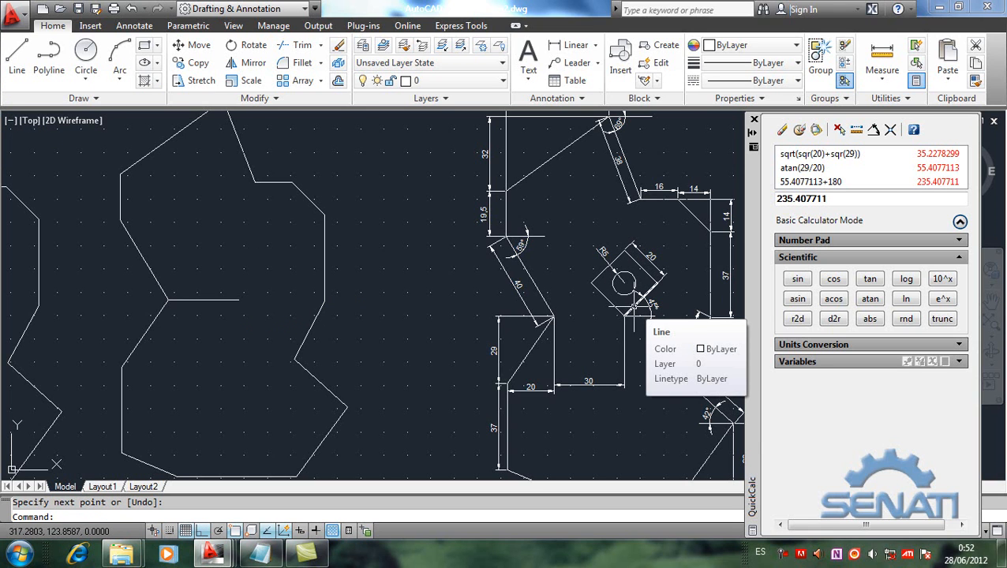
{"action": "left_click", "coordinate": [17, 55]}
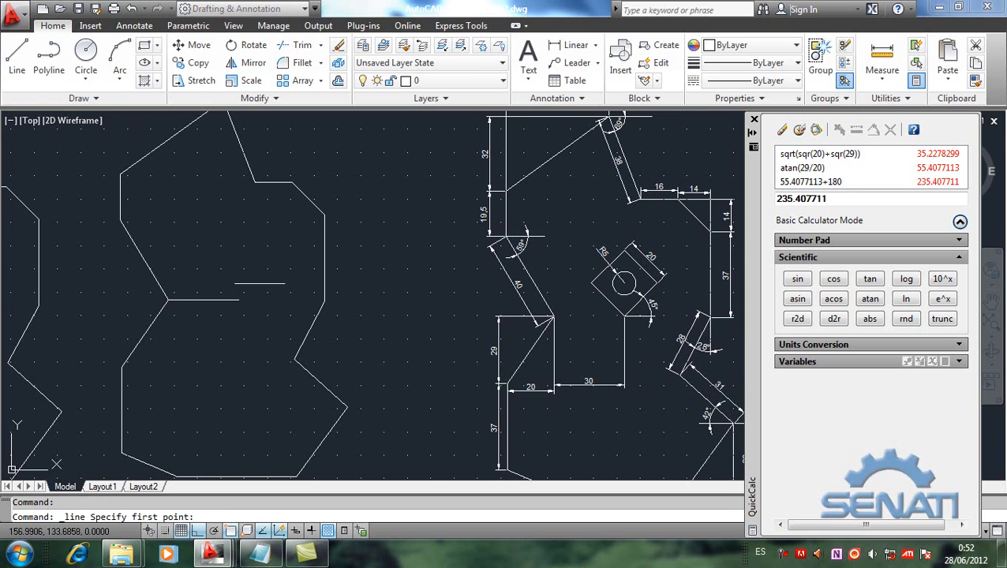
{"action": "left_click", "coordinate": [238, 300]}
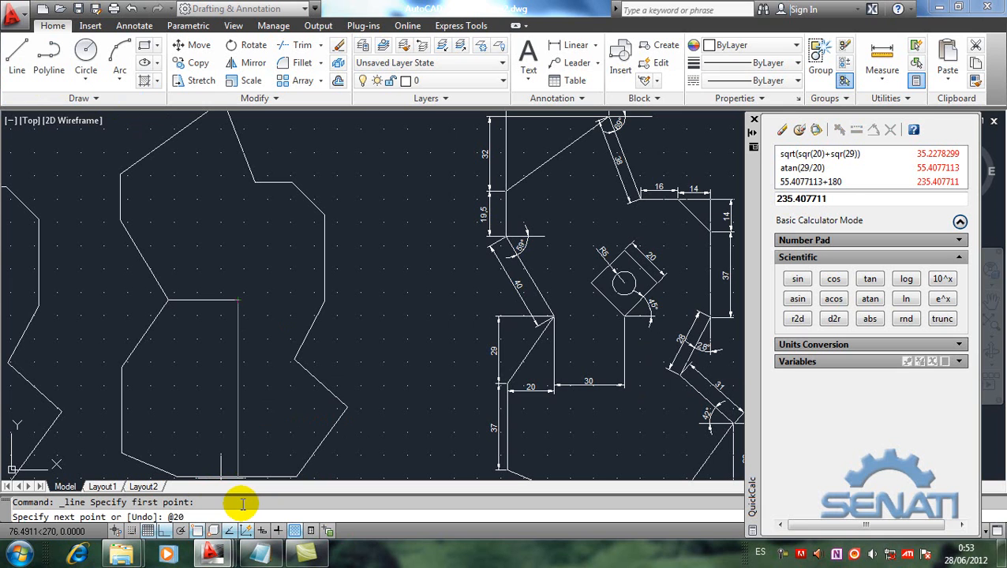
{"action": "key", "text": "Return"}
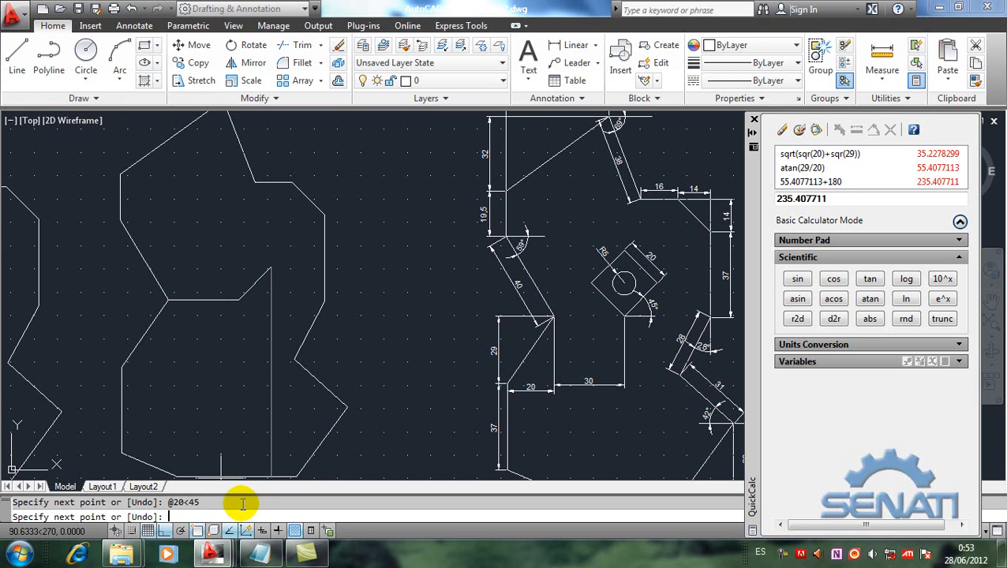
{"action": "key", "text": "Return"}
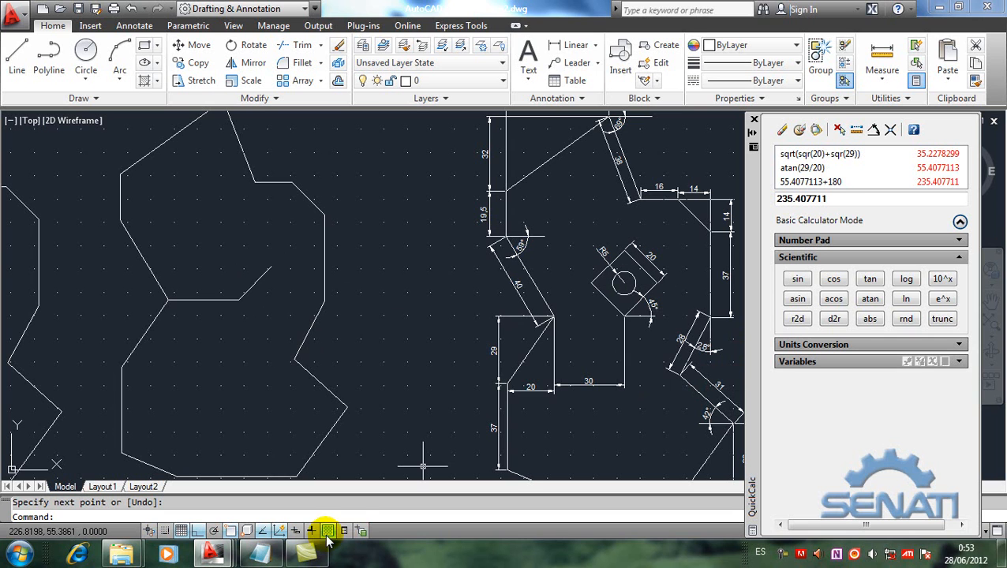
Step: Add the line "offset (desfase)" below "array polar (copias matriciales)" in the Notepad notes and return to the AutoCAD drawing
{"action": "left_click", "coordinate": [263, 554]}
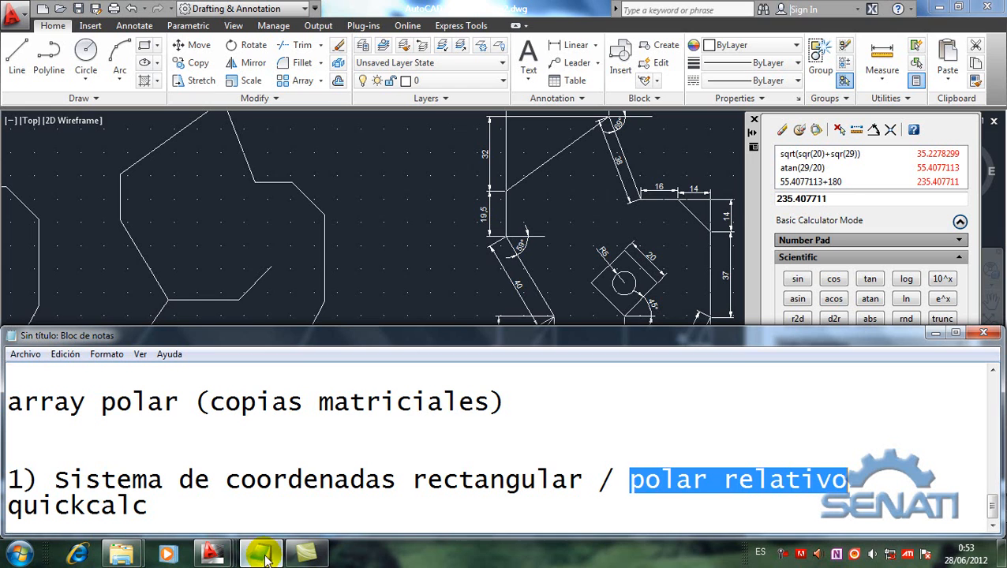
{"action": "left_click", "coordinate": [225, 505]}
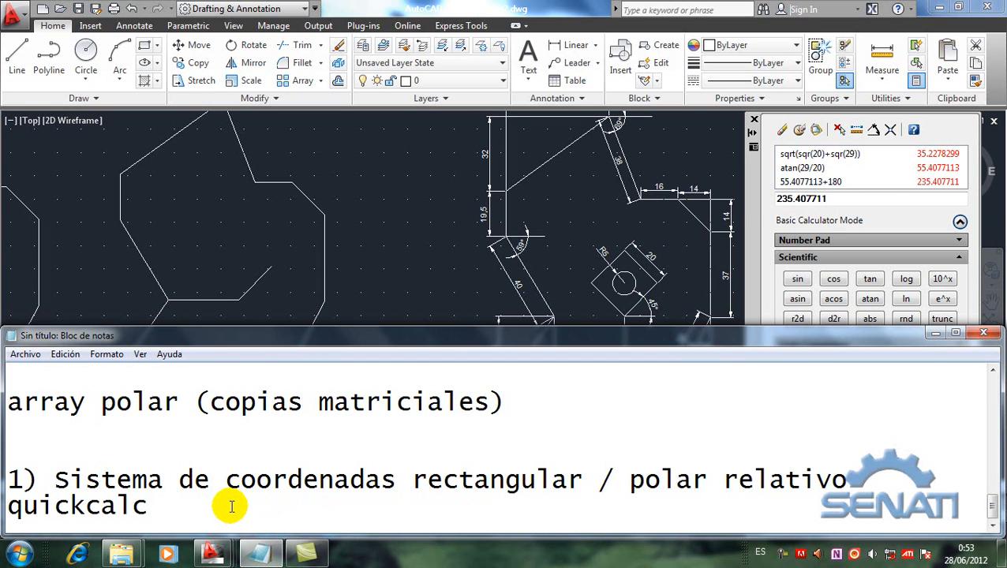
{"action": "key", "text": "Return"}
{"action": "key", "text": "Up"}
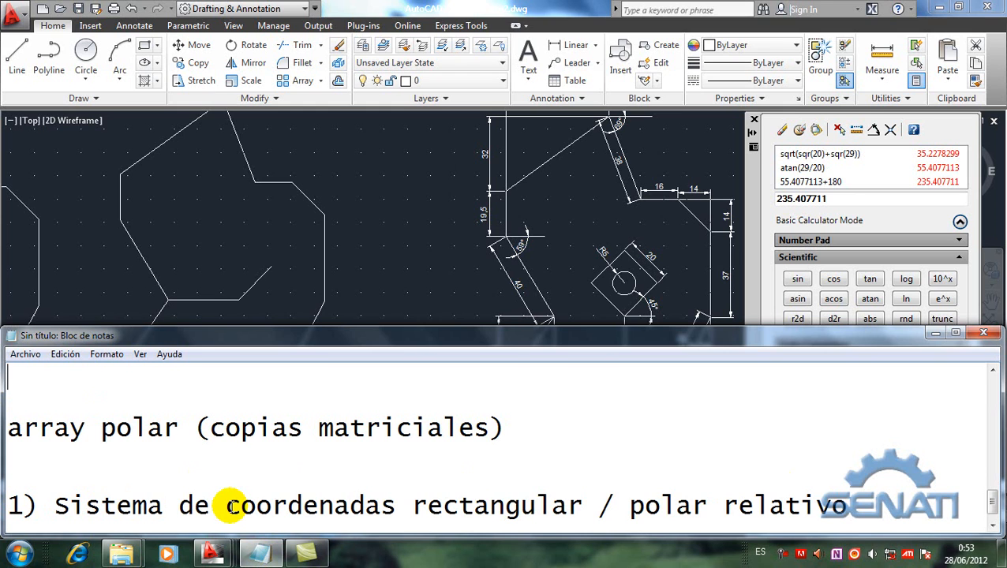
{"action": "key", "text": "Down"}
{"action": "key", "text": "Down"}
{"action": "key", "text": "Down"}
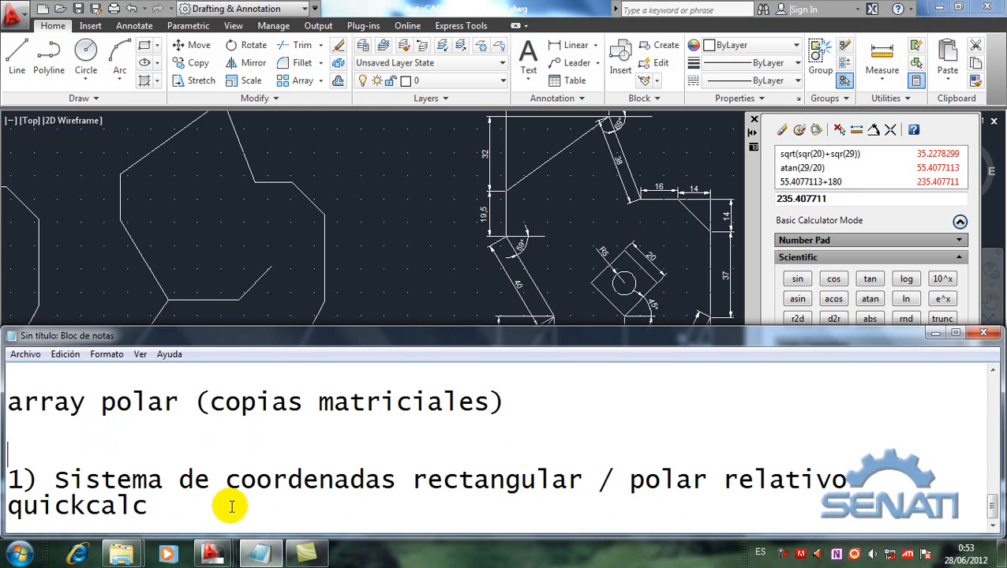
{"action": "key", "text": "Return"}
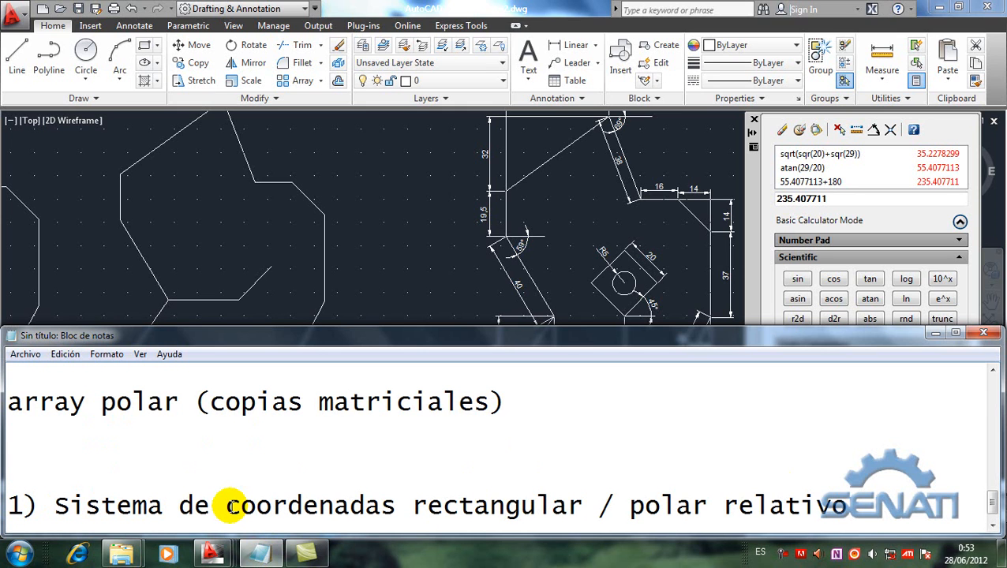
{"action": "type", "text": "offset  "}
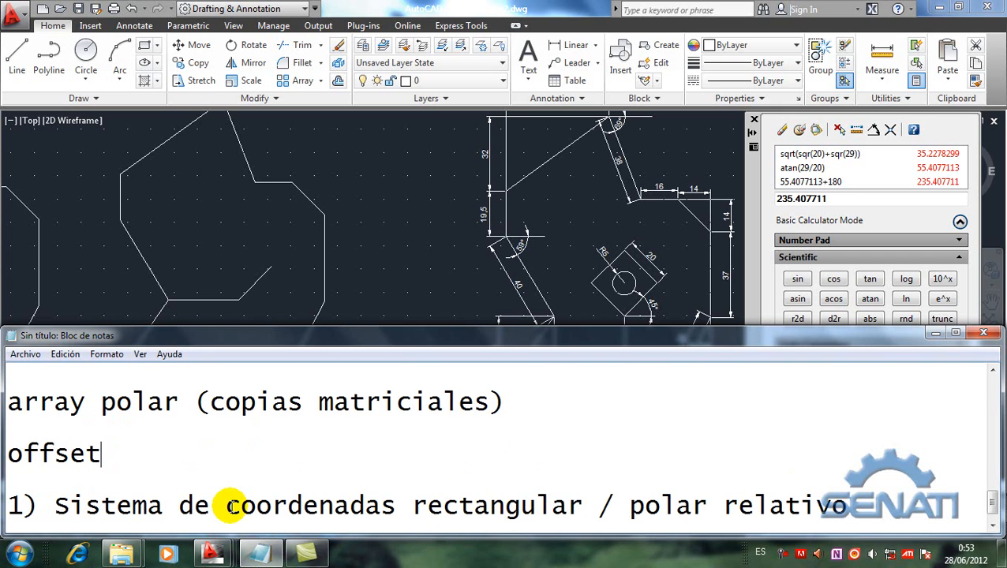
{"action": "type", "text": "(de"}
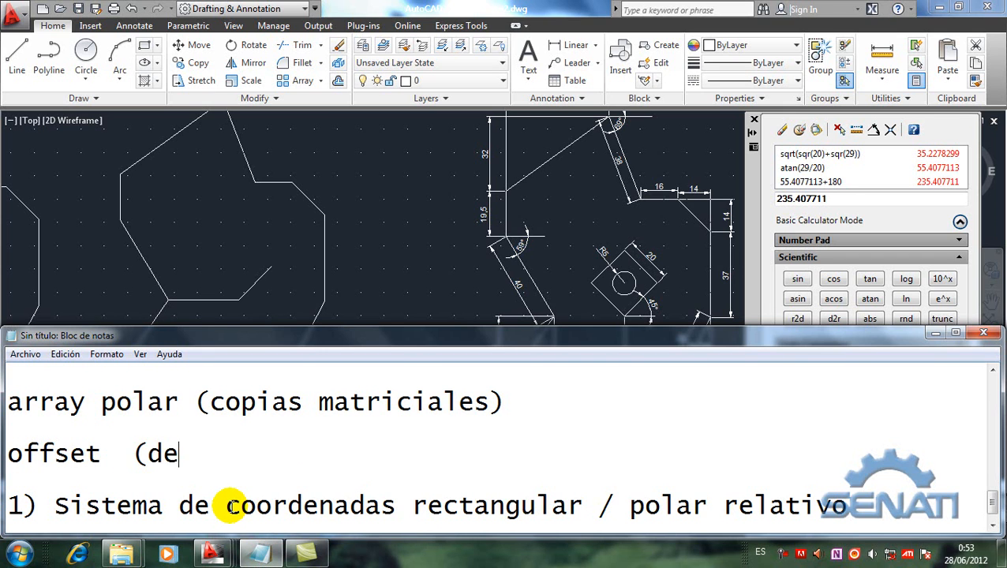
{"action": "type", "text": "sfase"}
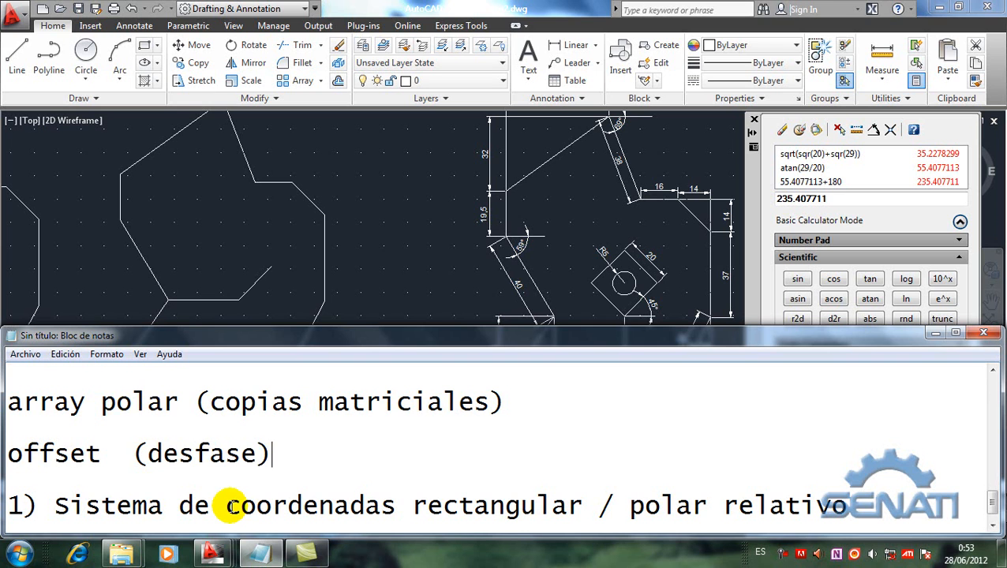
{"action": "key", "text": "ctrl+z"}
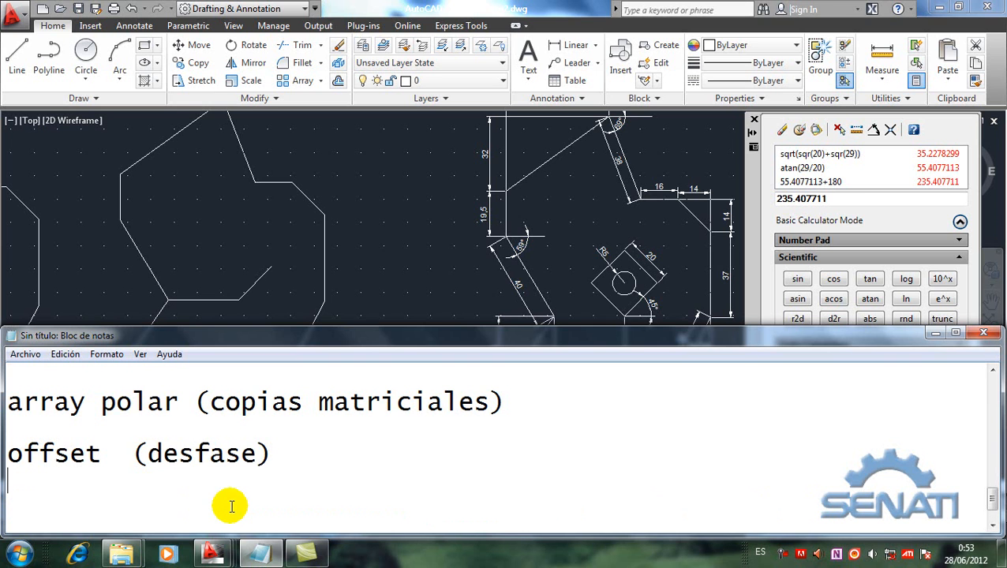
{"action": "left_click", "coordinate": [467, 292]}
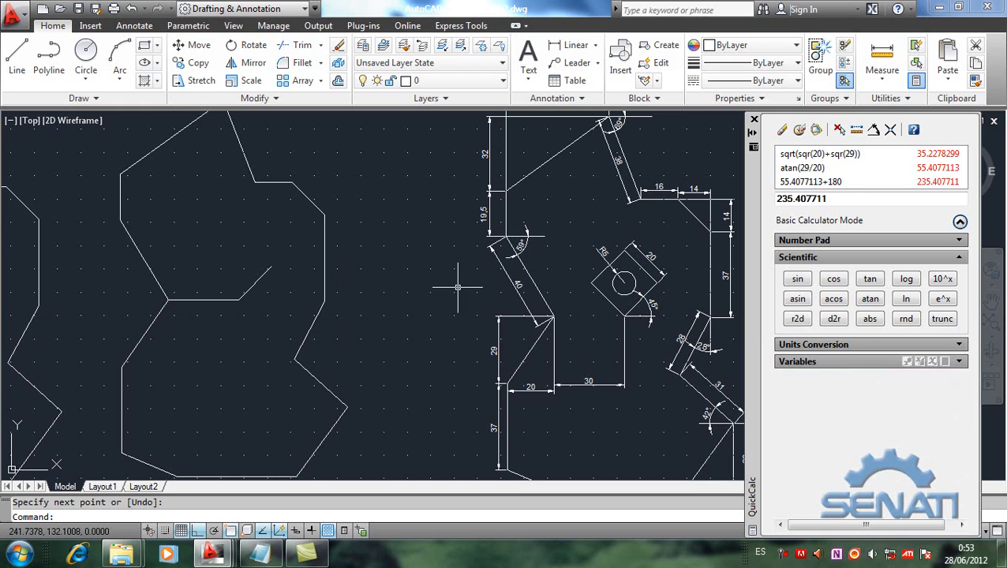
{"action": "type", "text": "offset"}
{"action": "key", "text": "Escape"}
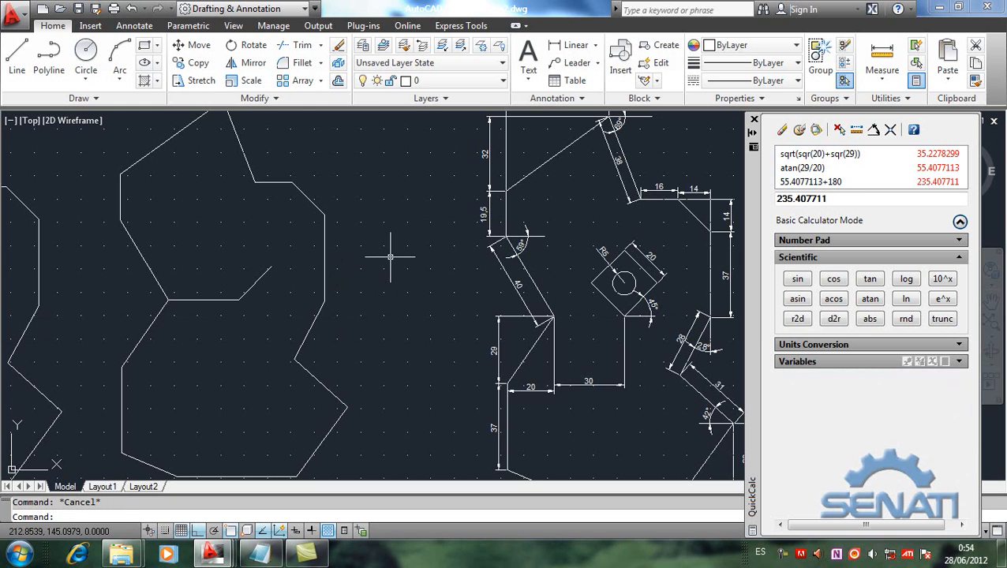
{"action": "left_click", "coordinate": [321, 46]}
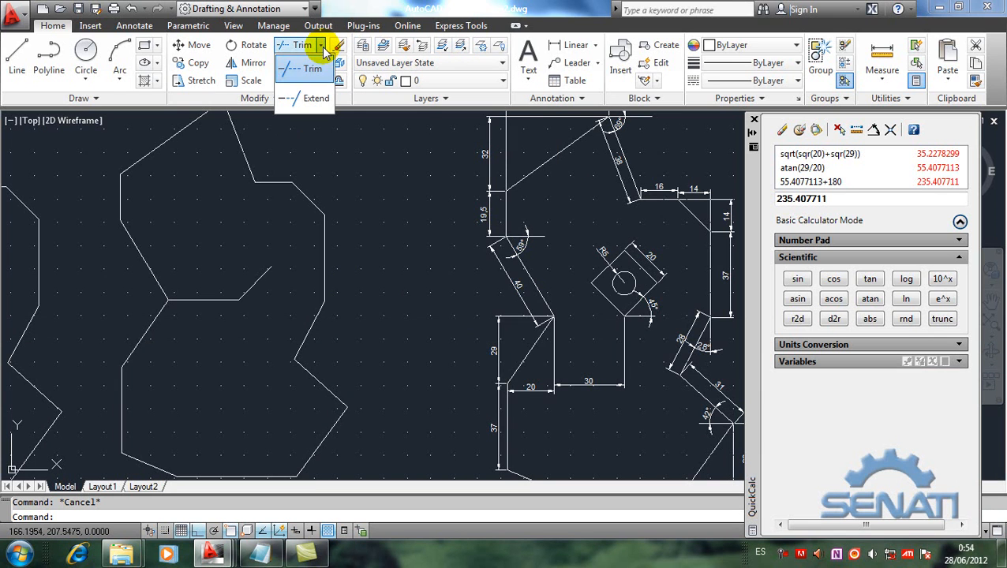
{"action": "left_click", "coordinate": [324, 51]}
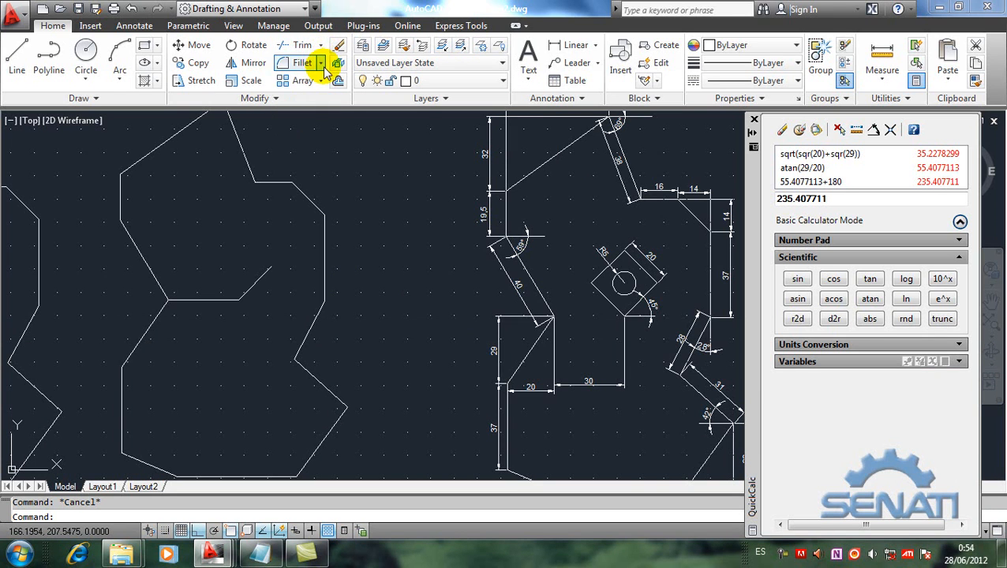
{"action": "left_click", "coordinate": [322, 64]}
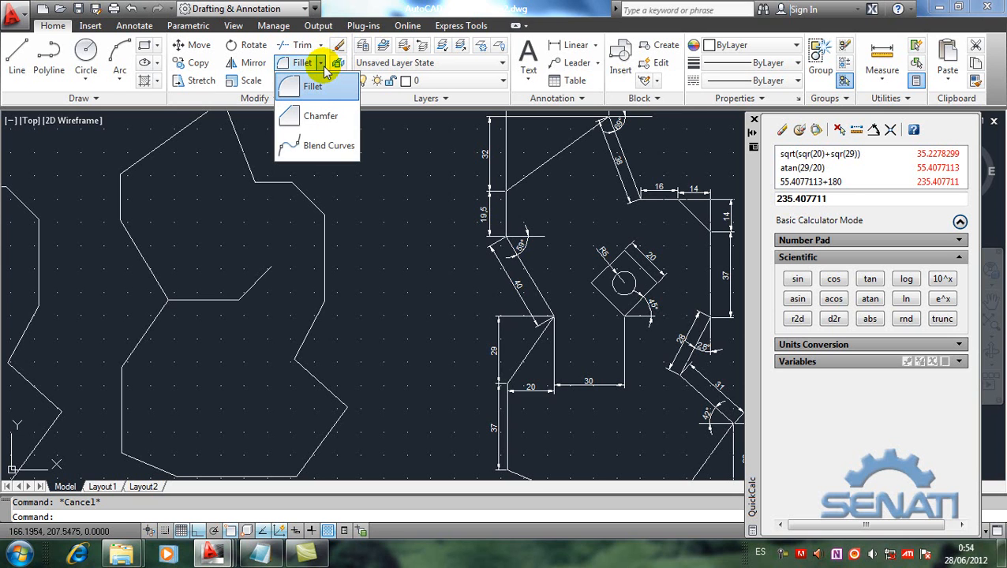
{"action": "left_click", "coordinate": [324, 66]}
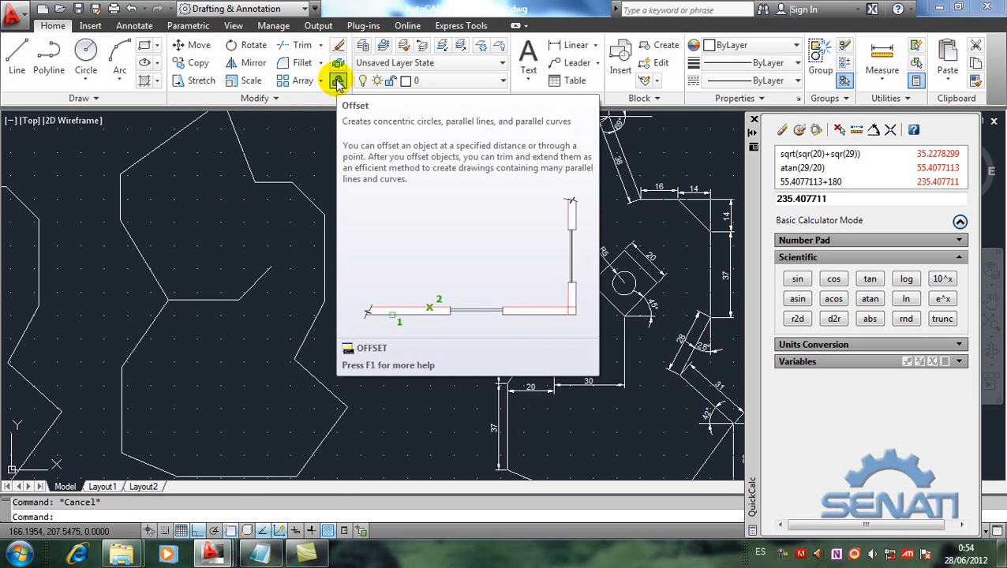
Step: Offset the second copy's inner 45° line by 20 units toward its upper left with the Offset command
{"action": "left_click", "coordinate": [338, 82]}
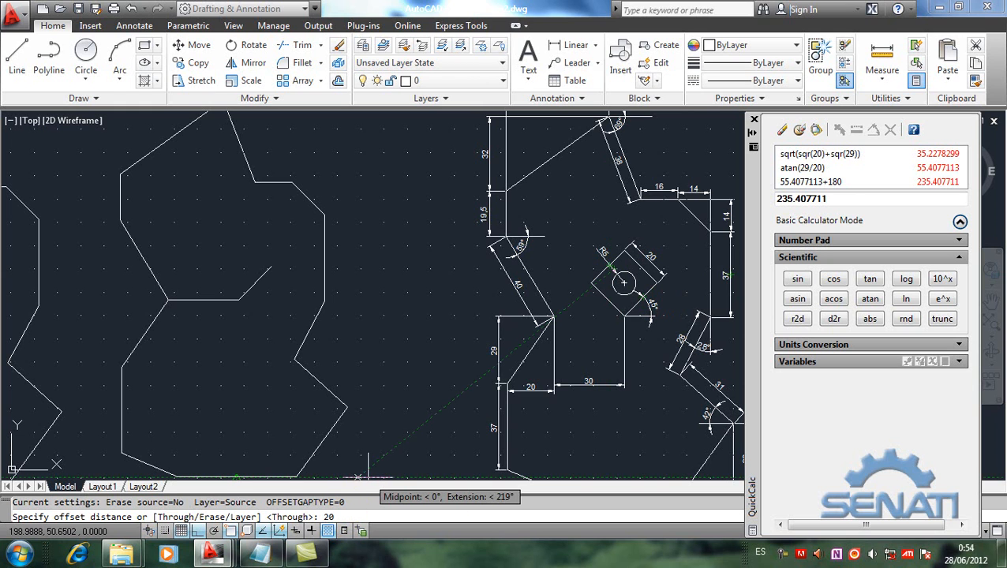
{"action": "key", "text": "Return"}
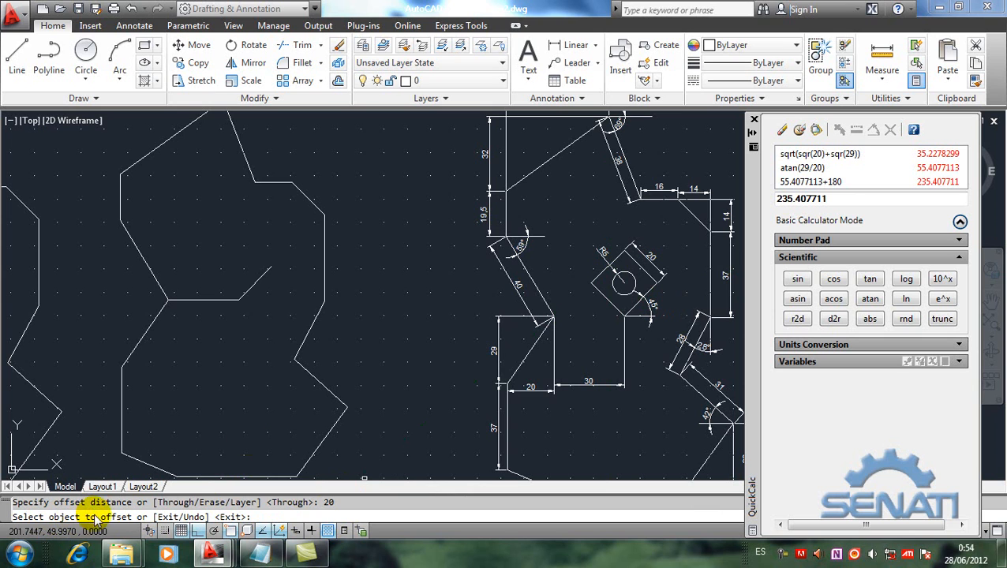
{"action": "left_click", "coordinate": [254, 284]}
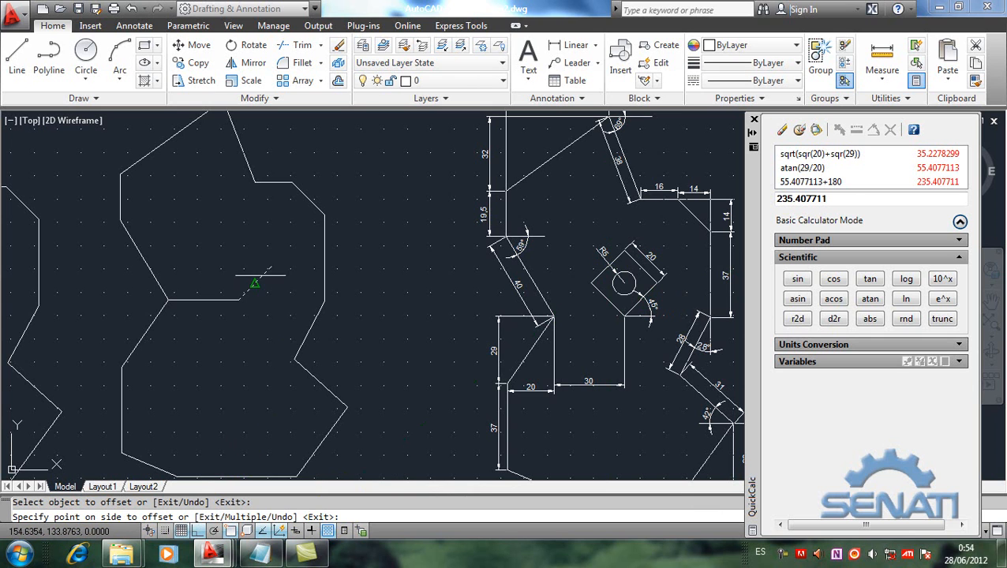
{"action": "left_click", "coordinate": [211, 242]}
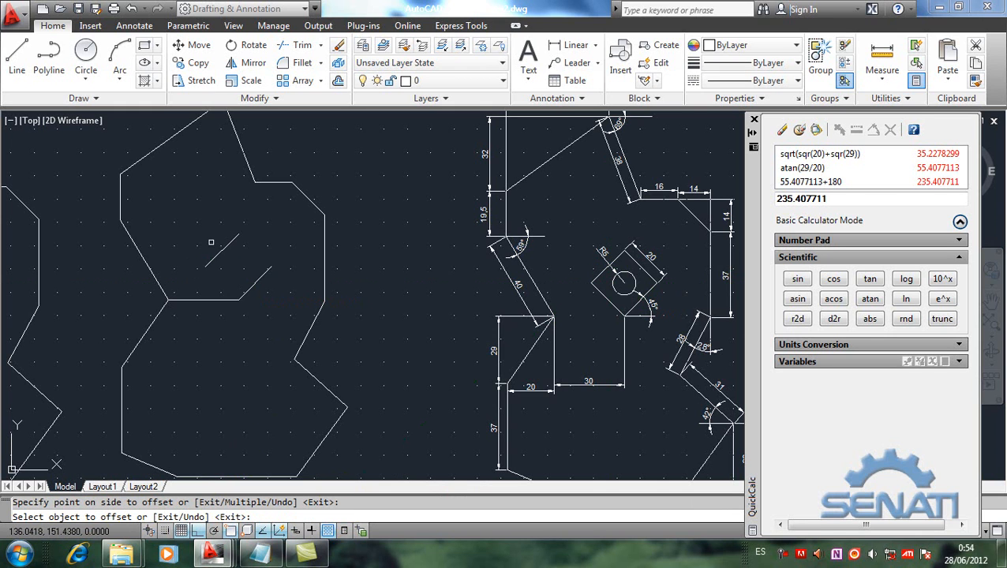
{"action": "key", "text": "Return"}
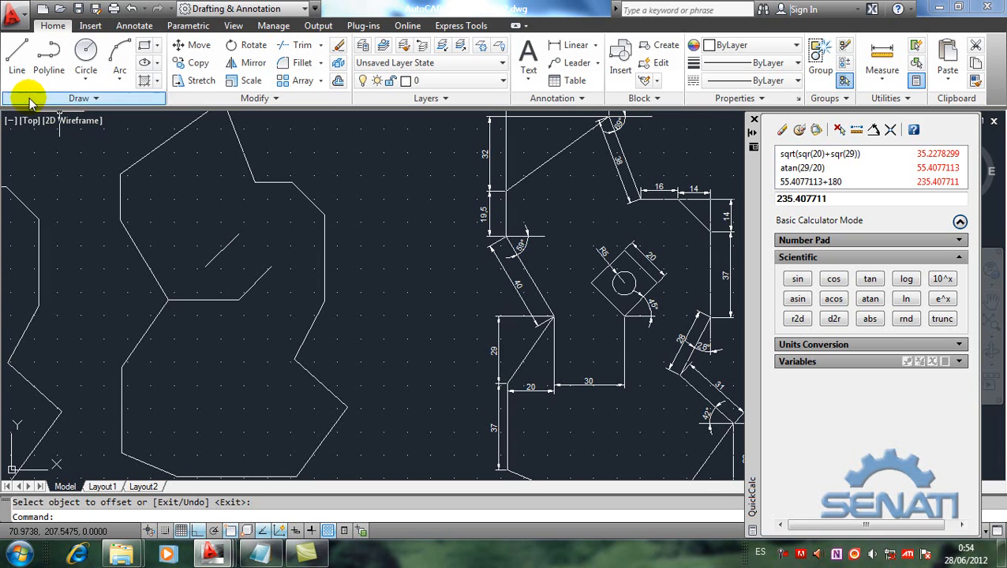
Step: With Ortho off, draw two lines joining the matching endpoints of the two parallel 45° lines to close the rotated square
{"action": "left_click", "coordinate": [17, 54]}
{"action": "left_click", "coordinate": [236, 234]}
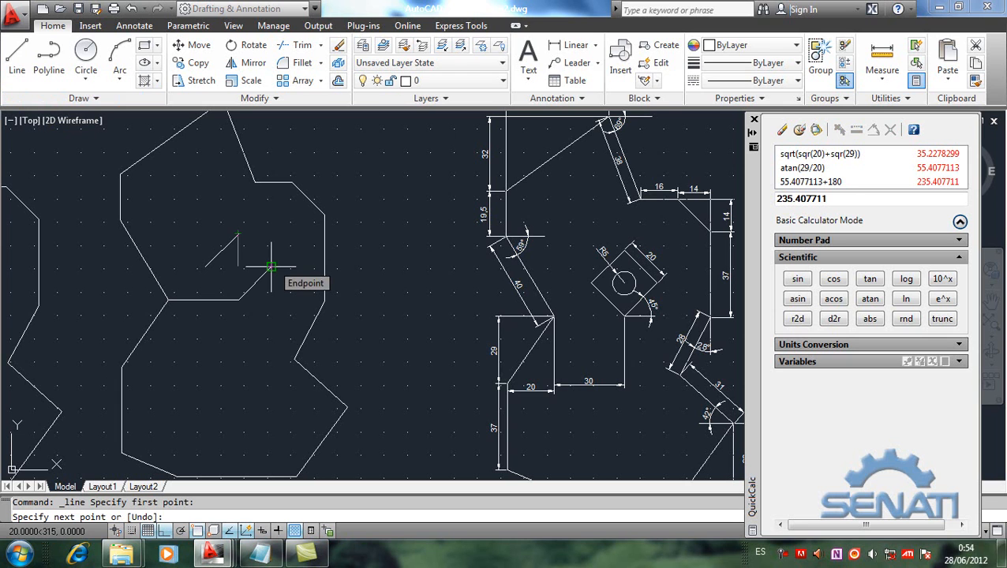
{"action": "key", "text": "F8"}
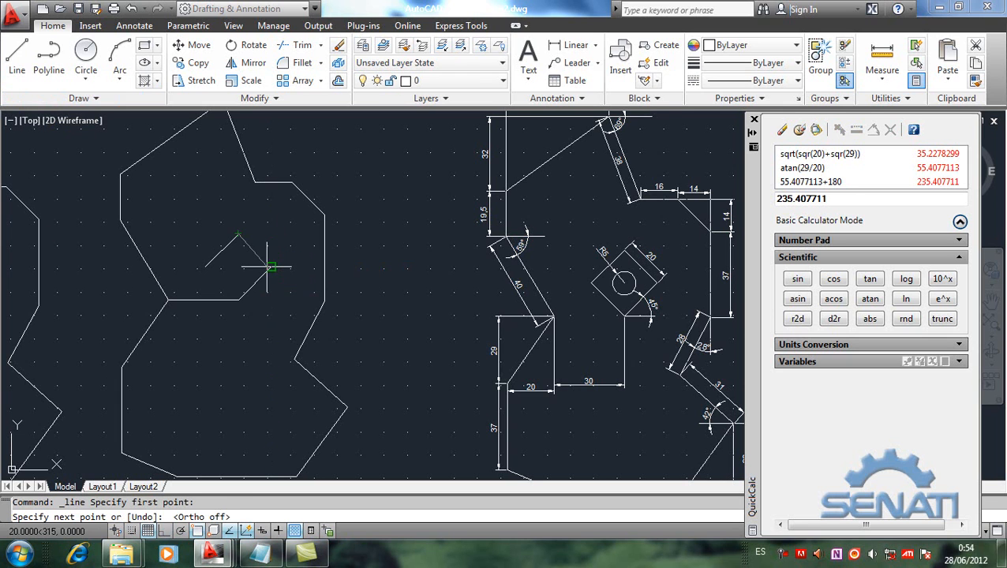
{"action": "left_click", "coordinate": [271, 267]}
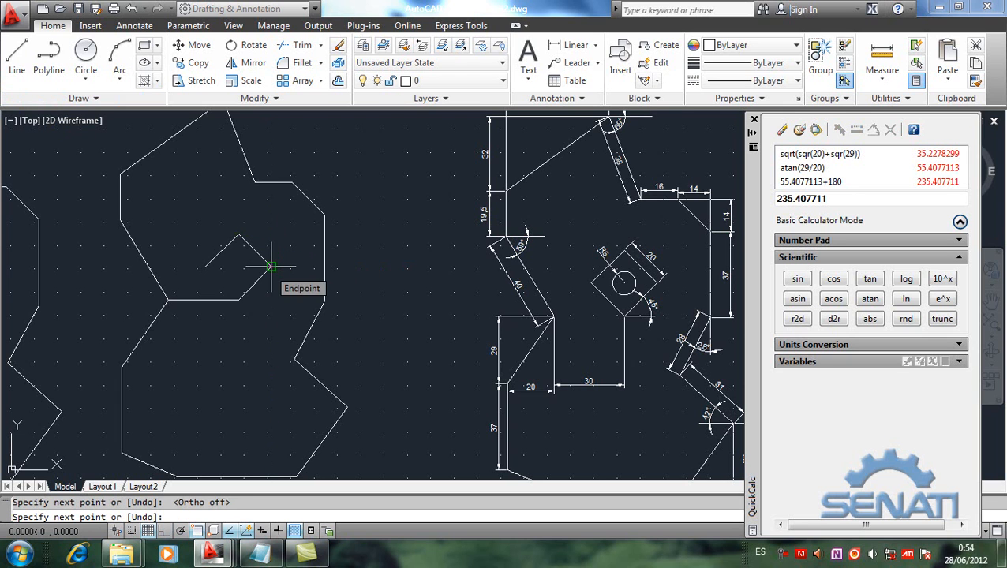
{"action": "key", "text": "Return"}
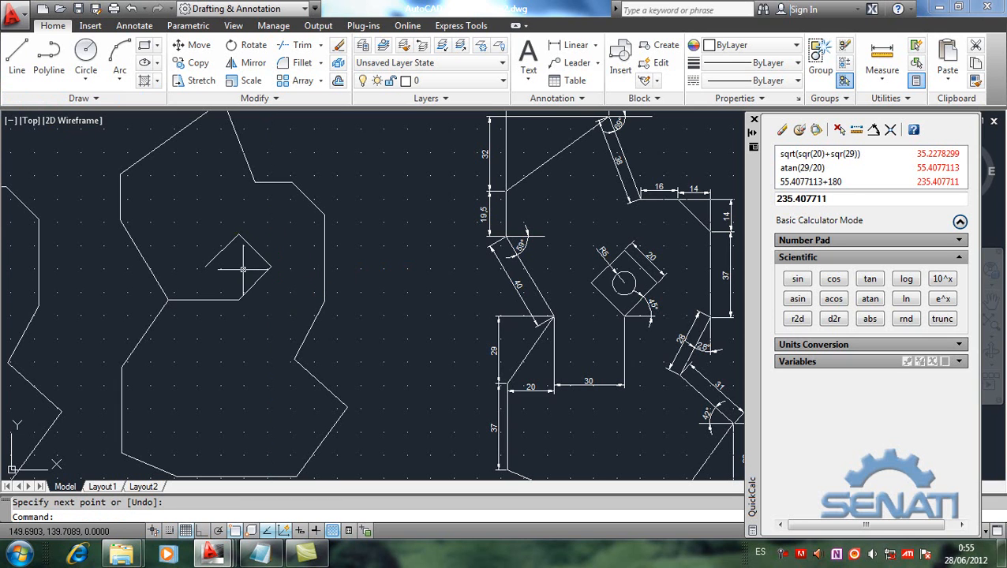
{"action": "key", "text": "Return"}
{"action": "left_click", "coordinate": [206, 267]}
{"action": "left_click", "coordinate": [237, 300]}
{"action": "key", "text": "Return"}
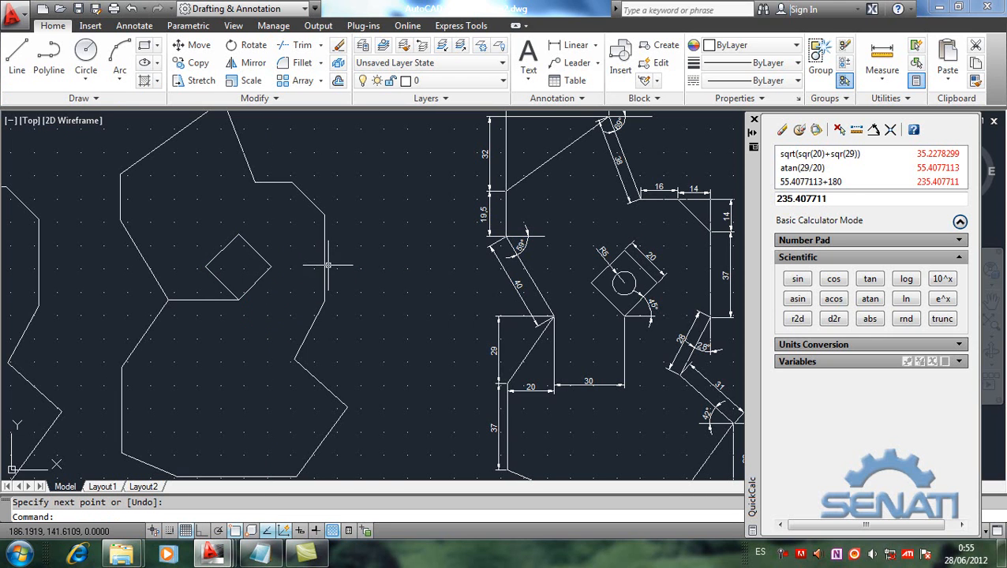
Step: Review which object snap modes are enabled in the drafting settings
{"action": "mouse_move", "coordinate": [324, 260]}
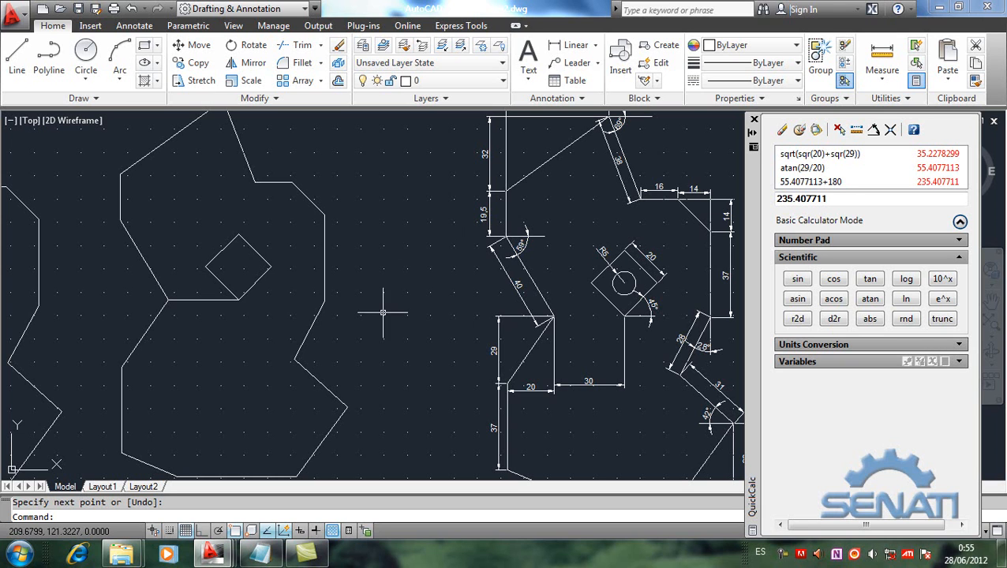
{"action": "right_click", "coordinate": [233, 533]}
{"action": "left_click", "coordinate": [270, 498]}
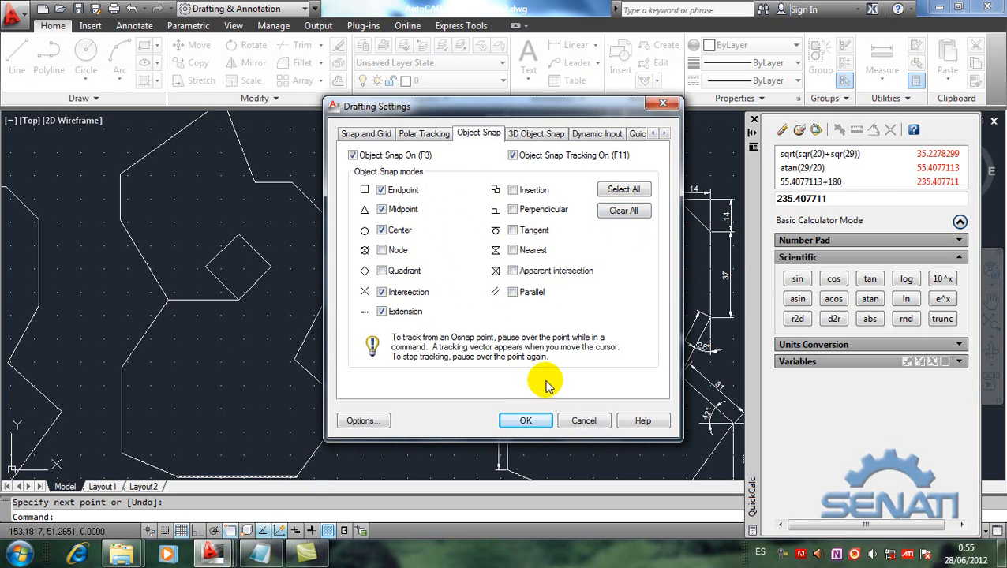
{"action": "left_click", "coordinate": [582, 421]}
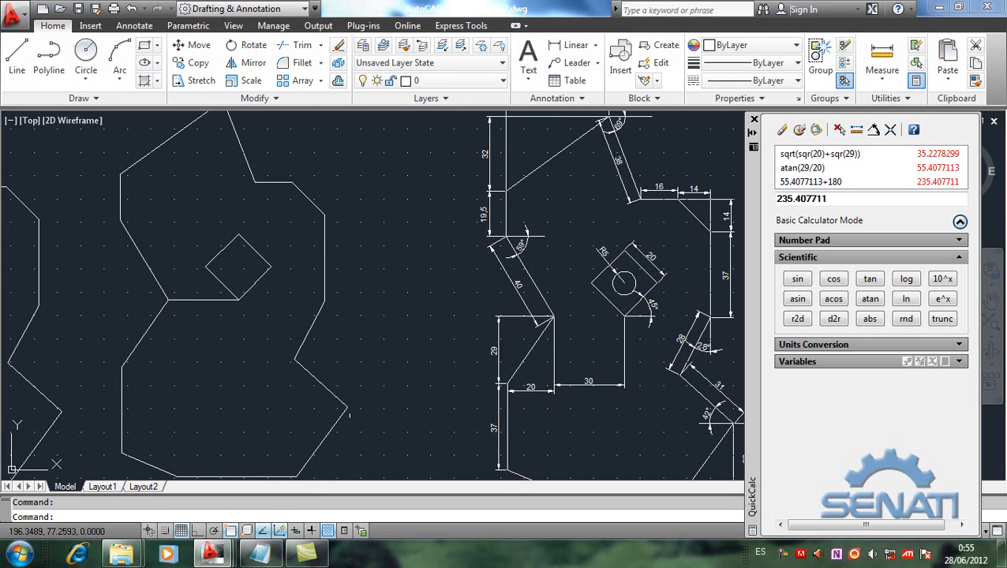
{"action": "right_click", "coordinate": [232, 531]}
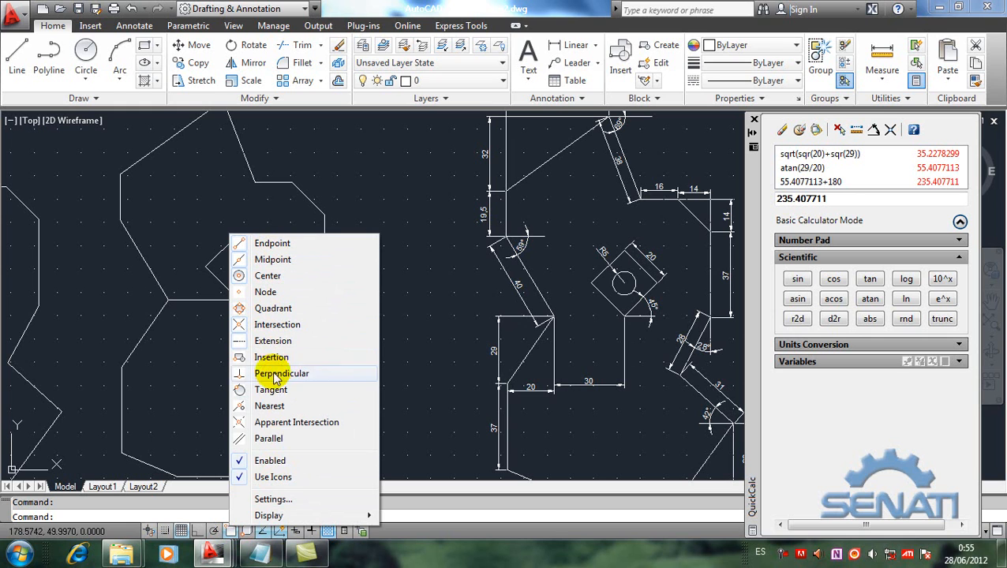
{"action": "left_click", "coordinate": [410, 307]}
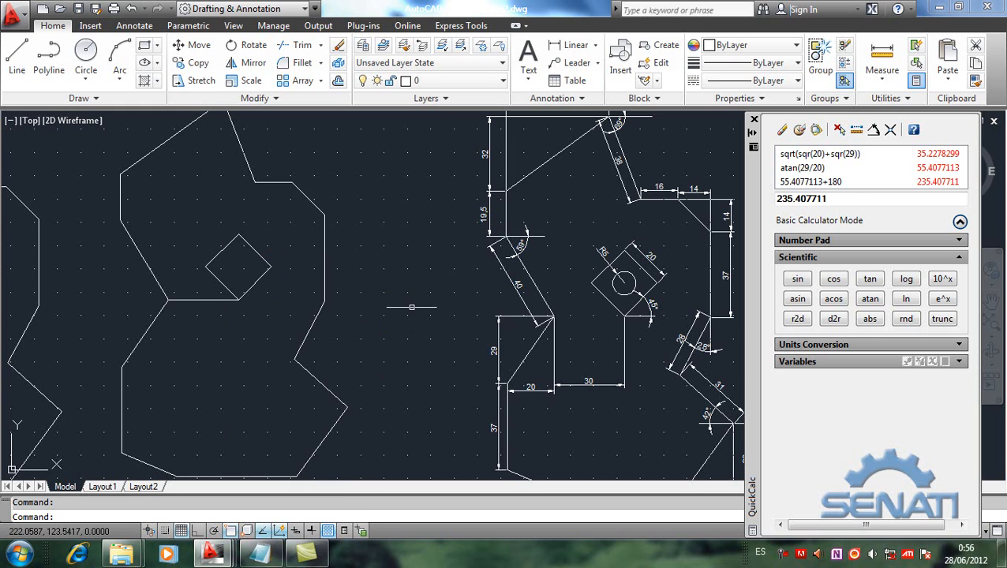
Step: Draw a radius 5 circle centred with Mid Between 2 Points on opposite side midpoints of the square, and erase the 30-unit horizontal auxiliary line
{"action": "mouse_move", "coordinate": [299, 344]}
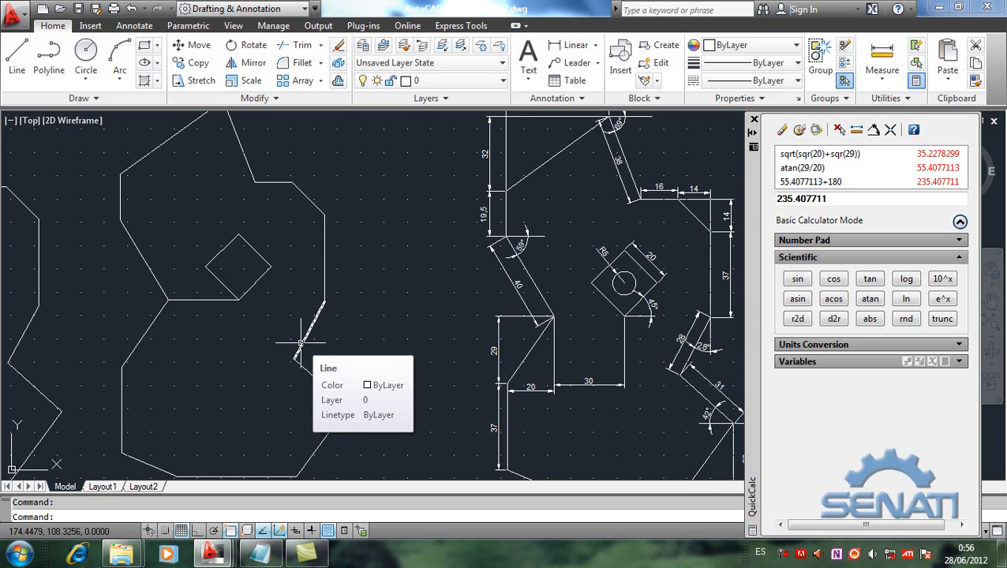
{"action": "left_click", "coordinate": [84, 81]}
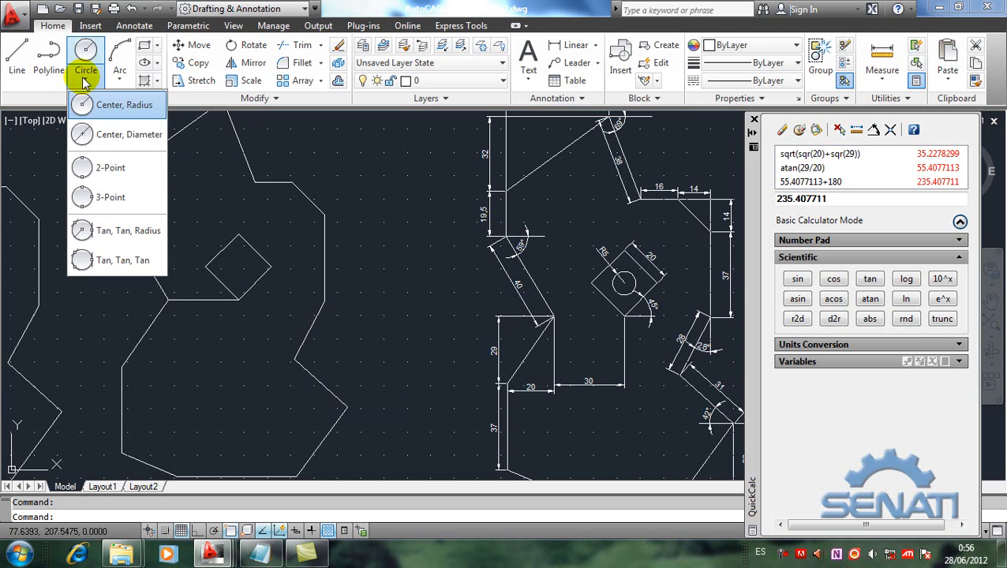
{"action": "left_click", "coordinate": [116, 111]}
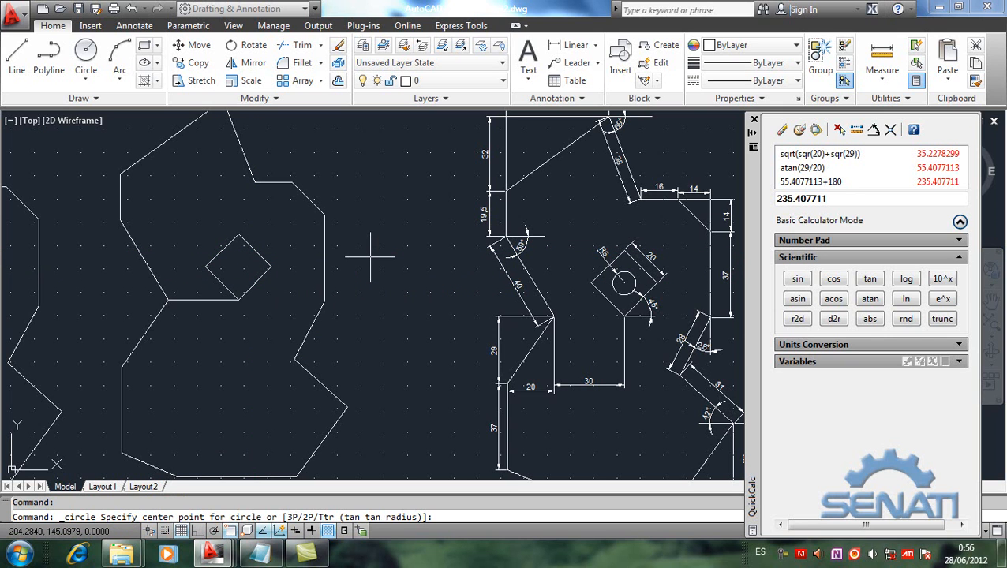
{"action": "key", "text": "shift"}
{"action": "right_click", "coordinate": [371, 257], "text": "shift"}
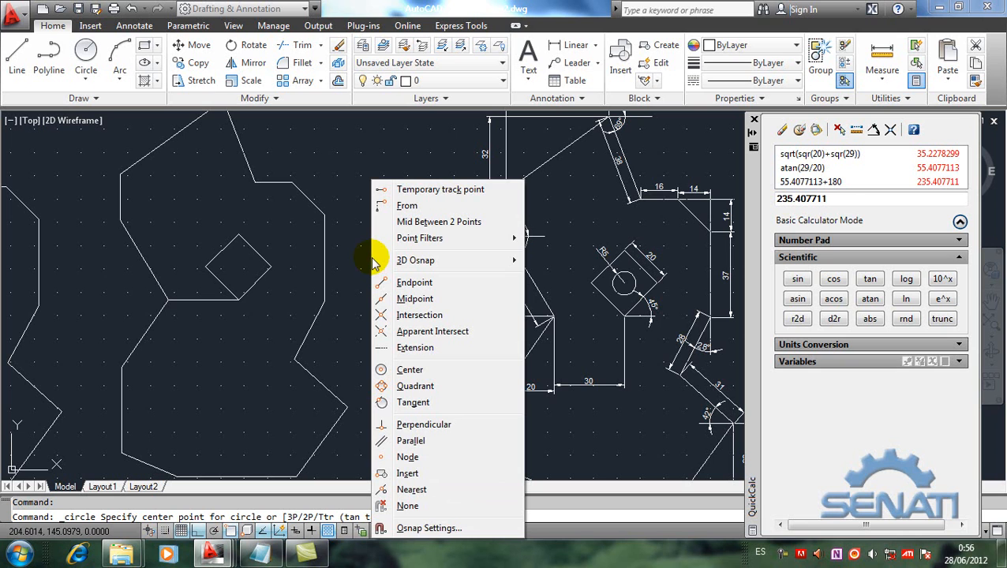
{"action": "left_click", "coordinate": [412, 223]}
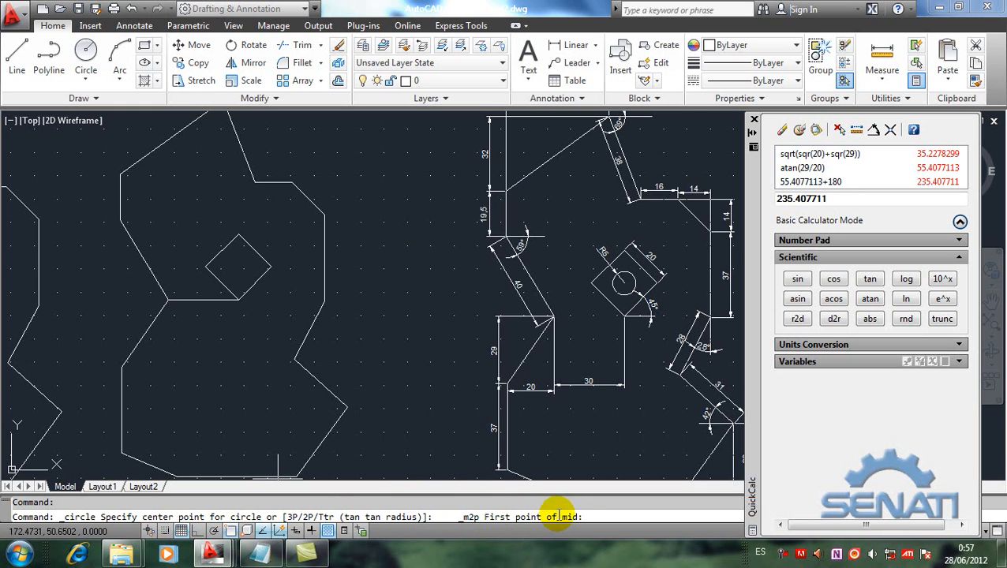
{"action": "left_click", "coordinate": [254, 250]}
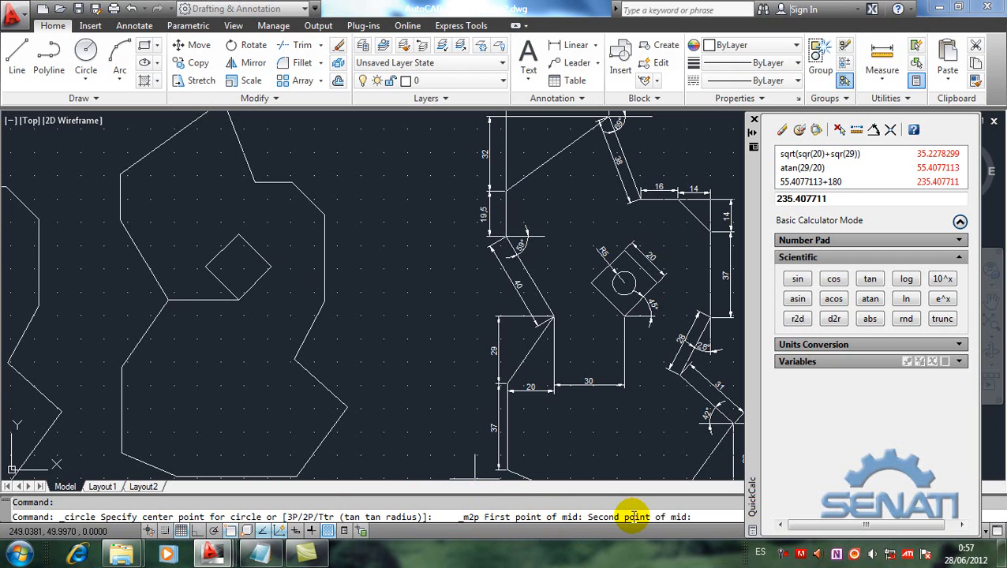
{"action": "left_click", "coordinate": [221, 283]}
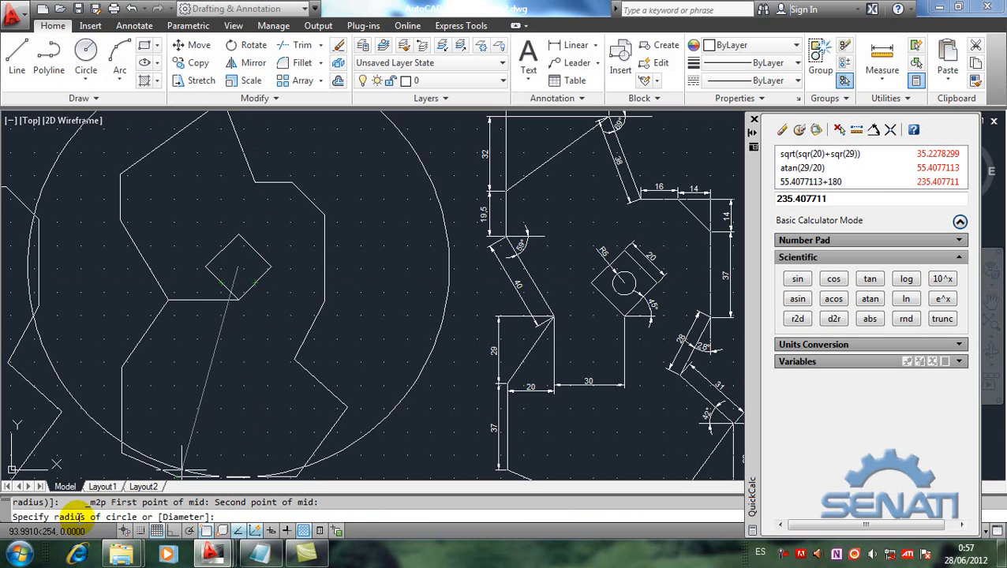
{"action": "type", "text": "5"}
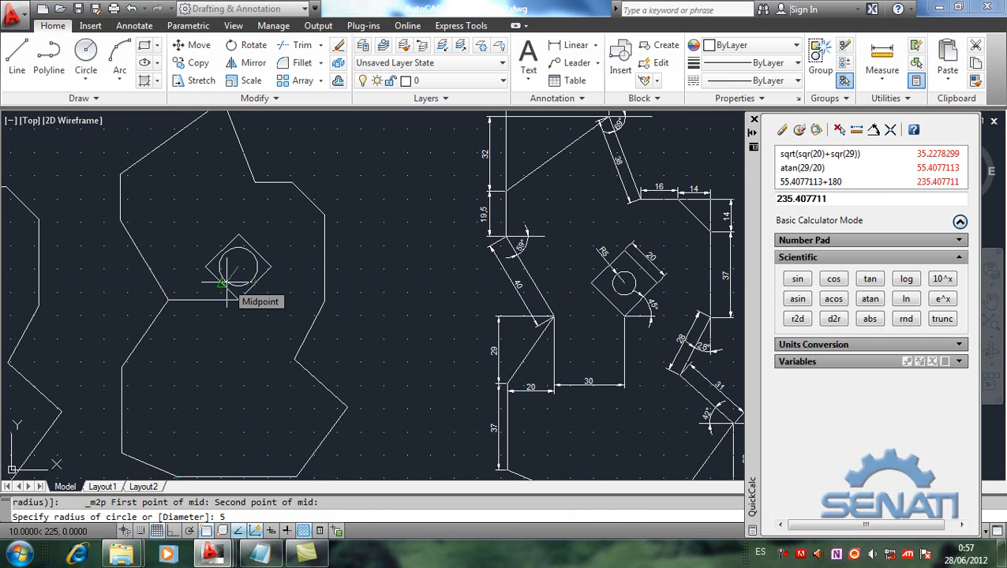
{"action": "key", "text": "Return"}
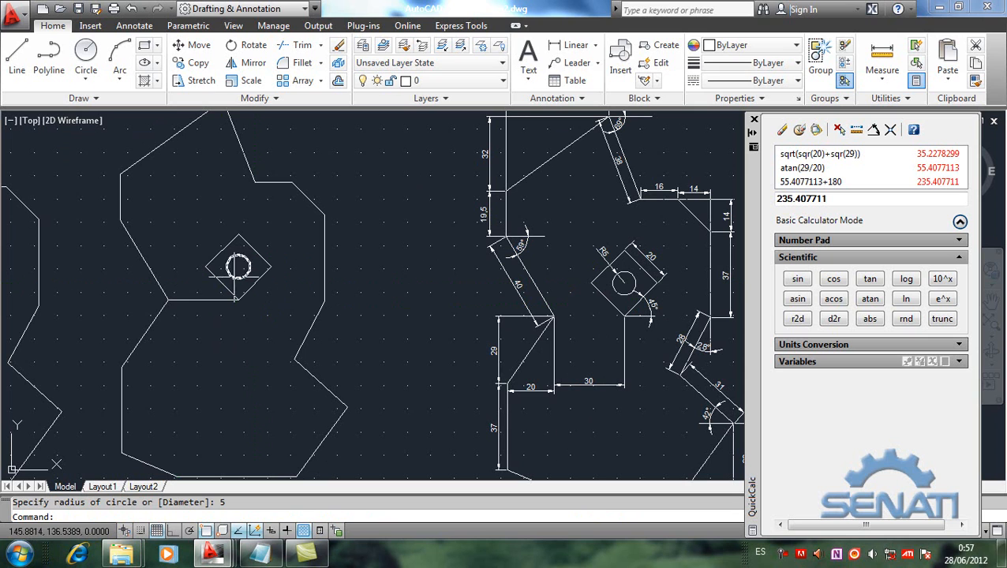
{"action": "left_click", "coordinate": [203, 300]}
{"action": "key", "text": "Delete"}
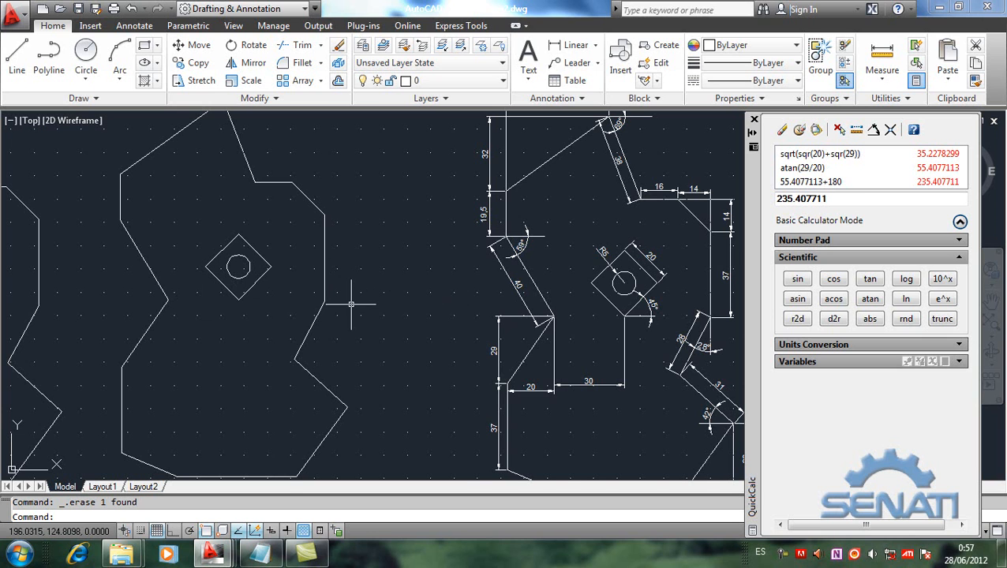
Step: Switch to the Notepad notes and add the line "2) Xline (línea auxiliar de construcción)" below "quickcalc"
{"action": "left_click", "coordinate": [260, 554]}
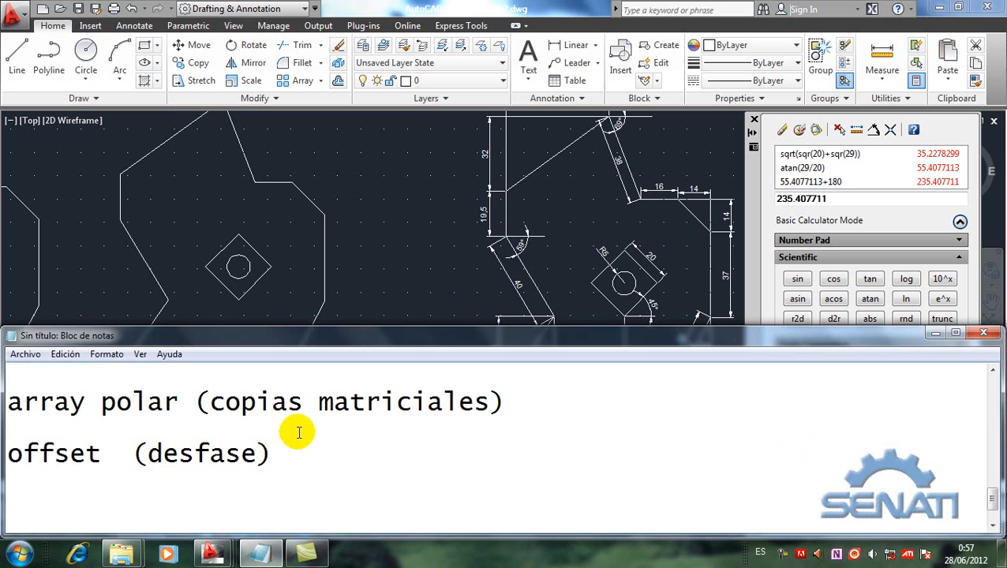
{"action": "scroll", "coordinate": [283, 466], "scroll_direction": "down", "scroll_amount": 1}
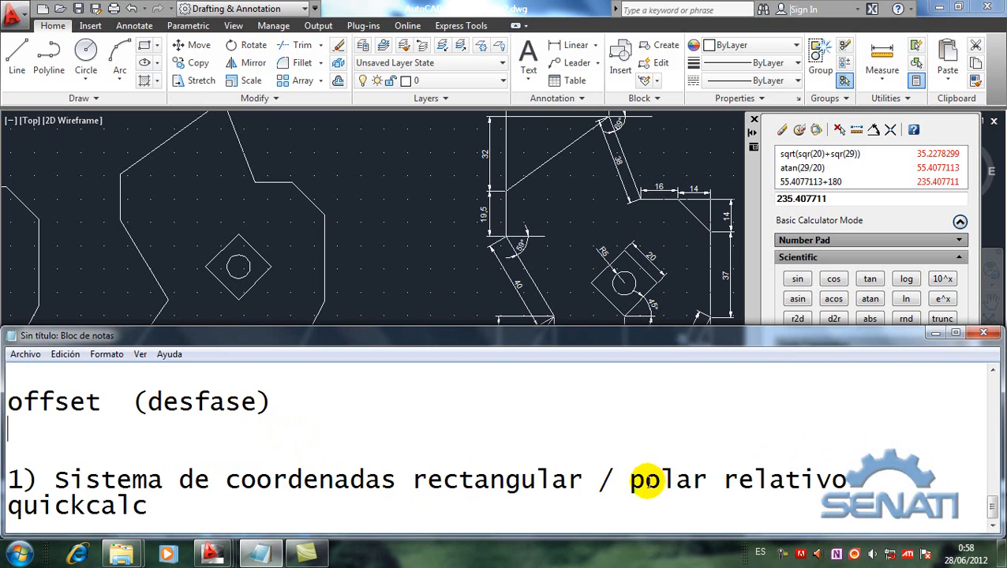
{"action": "left_click", "coordinate": [409, 266]}
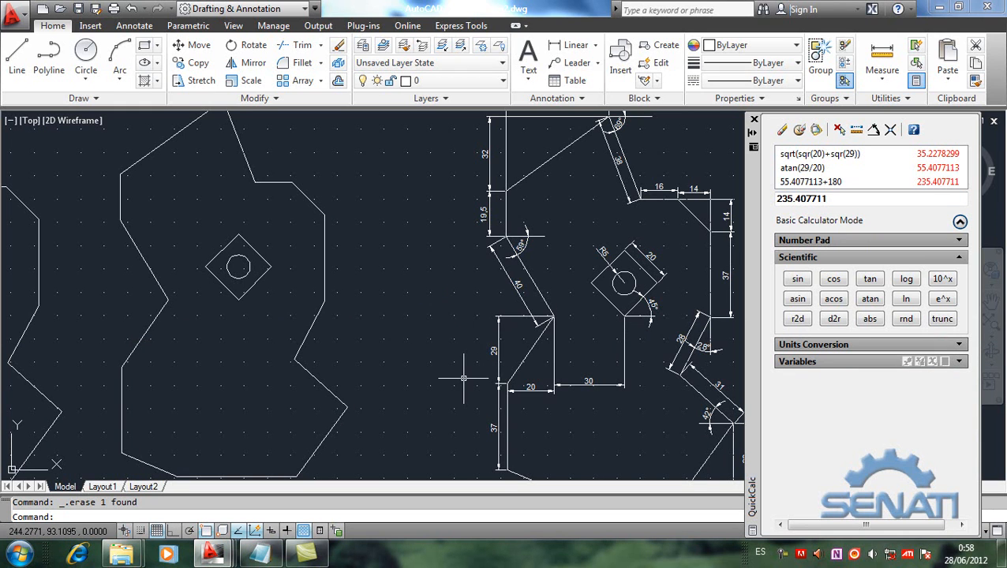
{"action": "left_click", "coordinate": [260, 556]}
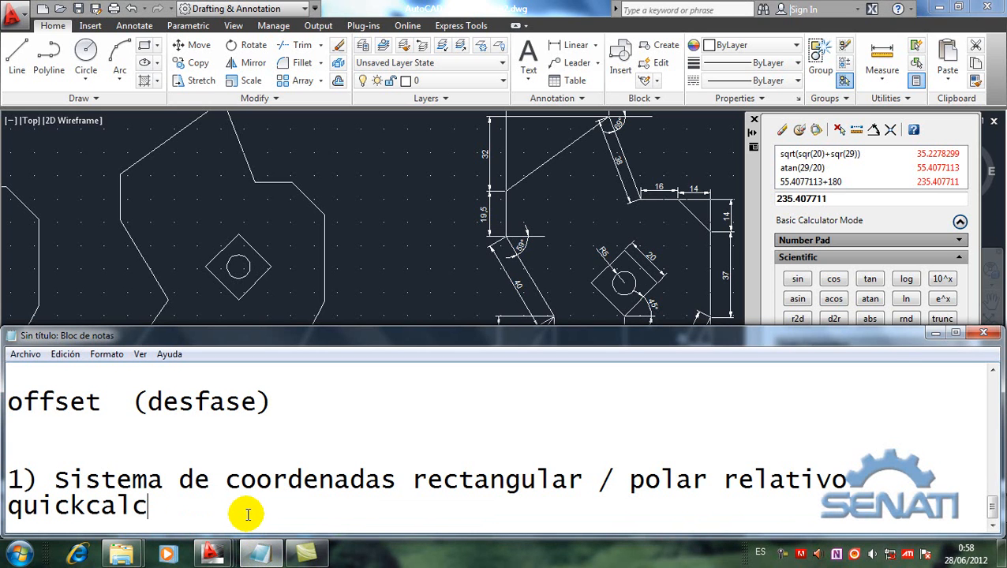
{"action": "key", "text": "Return"}
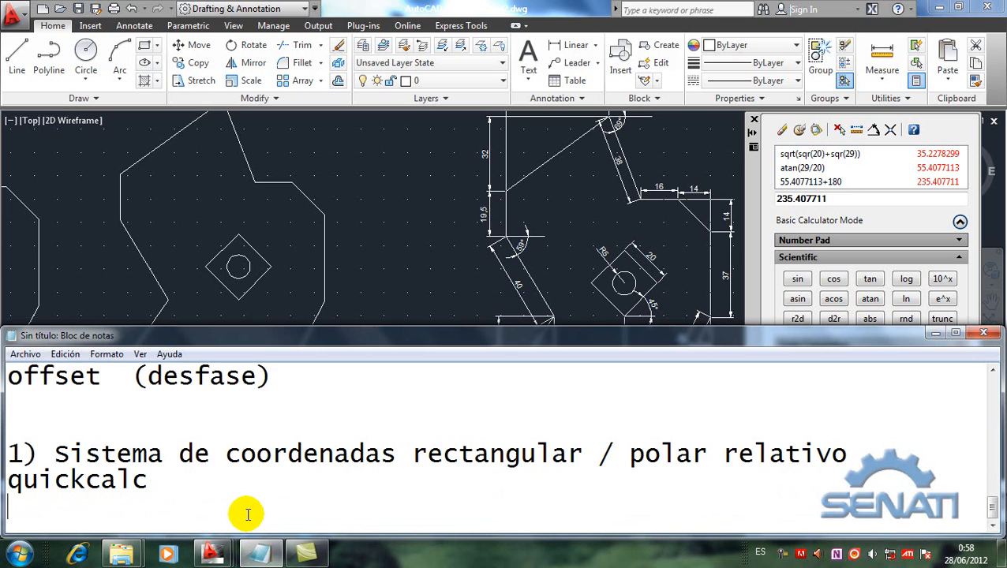
{"action": "type", "text": "2) Xline"}
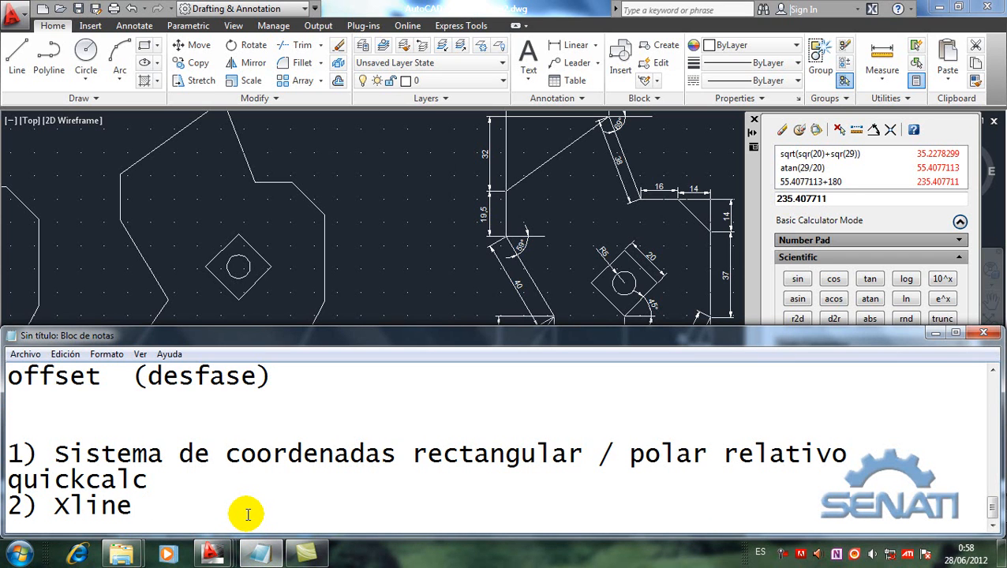
{"action": "type", "text": "(línea"}
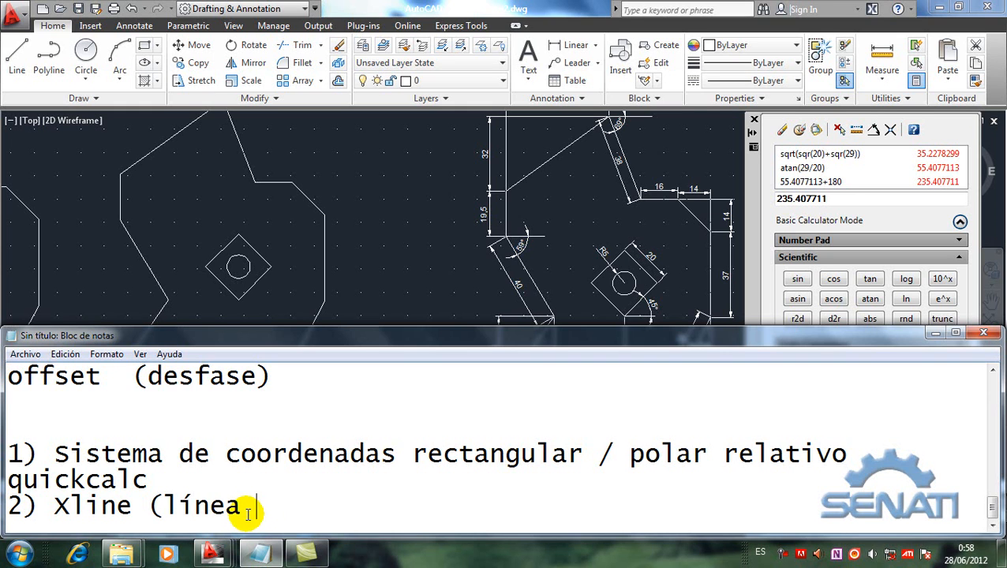
{"action": "type", "text": " auxil"}
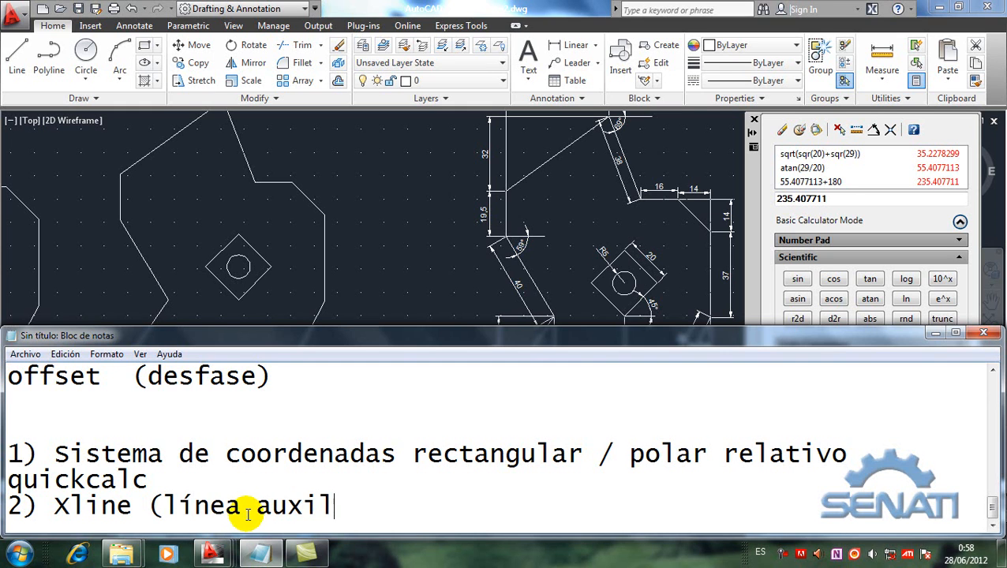
{"action": "type", "text": "iar de co"}
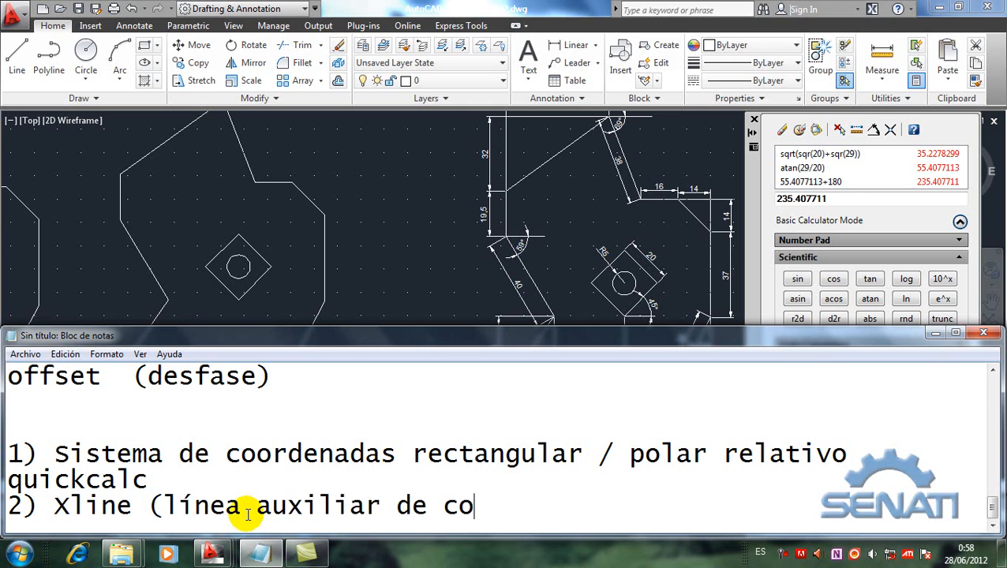
{"action": "type", "text": "nstrucción)"}
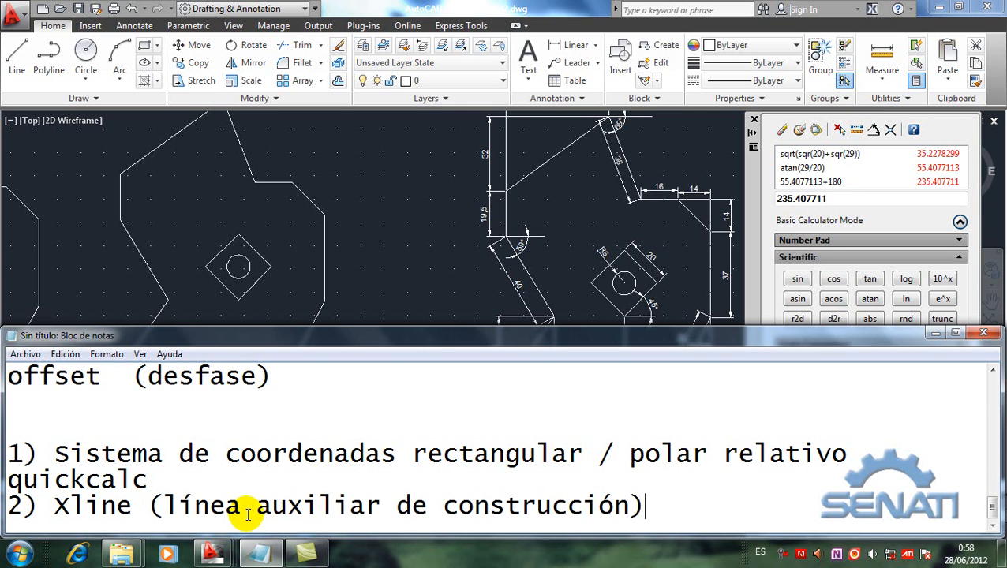